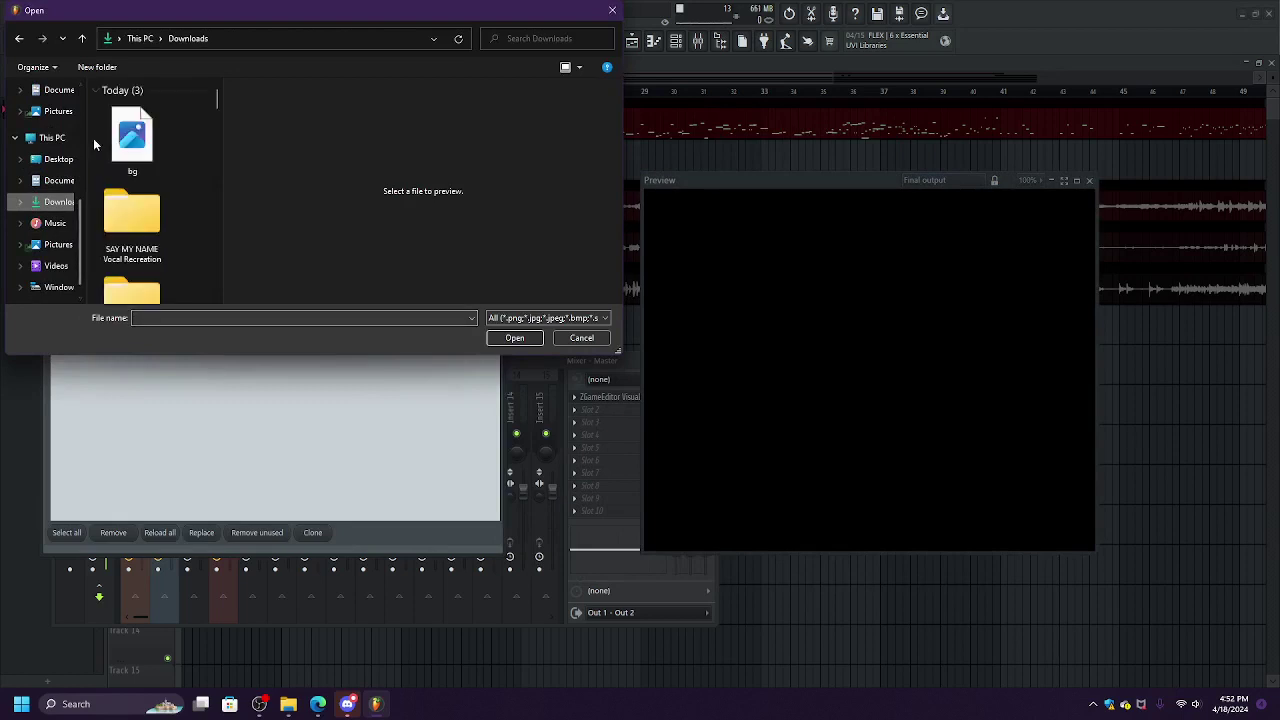
Load the bg picture and the gf, herbavore dance, rico and hit it GIFs from Downloads as visualizer content.
{"action": "left_click", "coordinate": [131, 140]}
{"action": "left_click", "coordinate": [510, 338]}
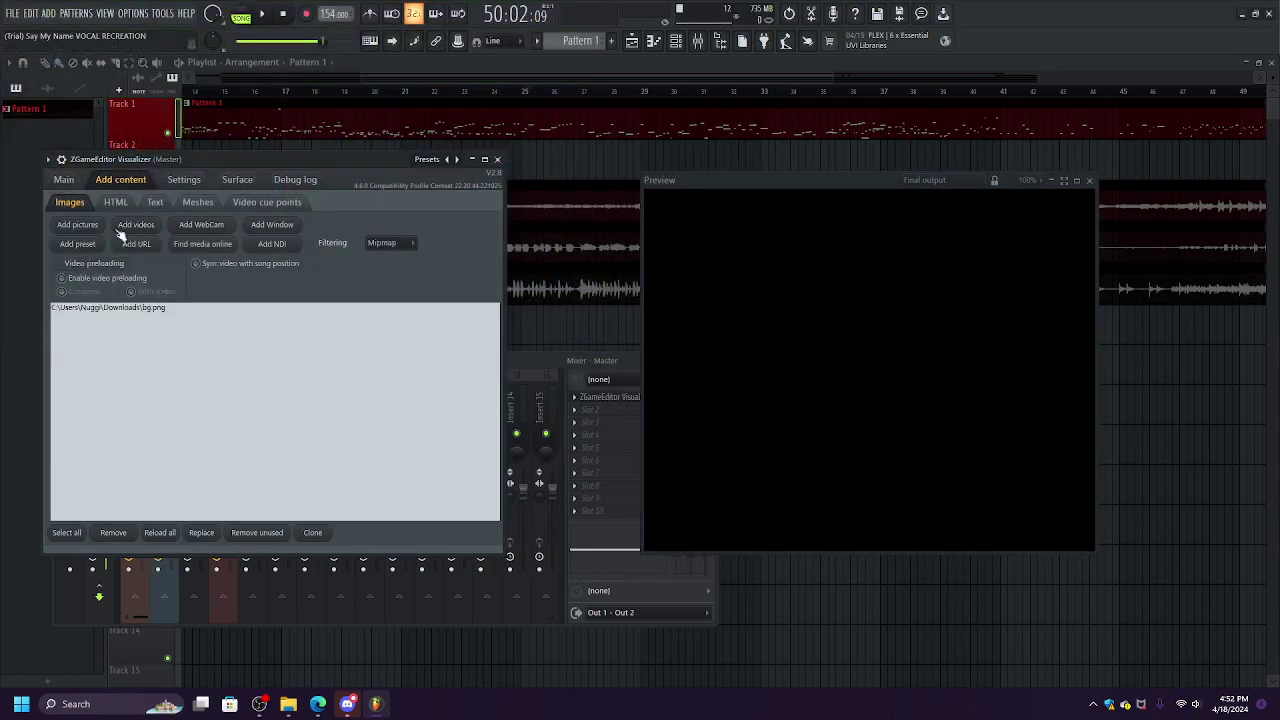
{"action": "left_click", "coordinate": [137, 226]}
{"action": "left_click", "coordinate": [52, 224]}
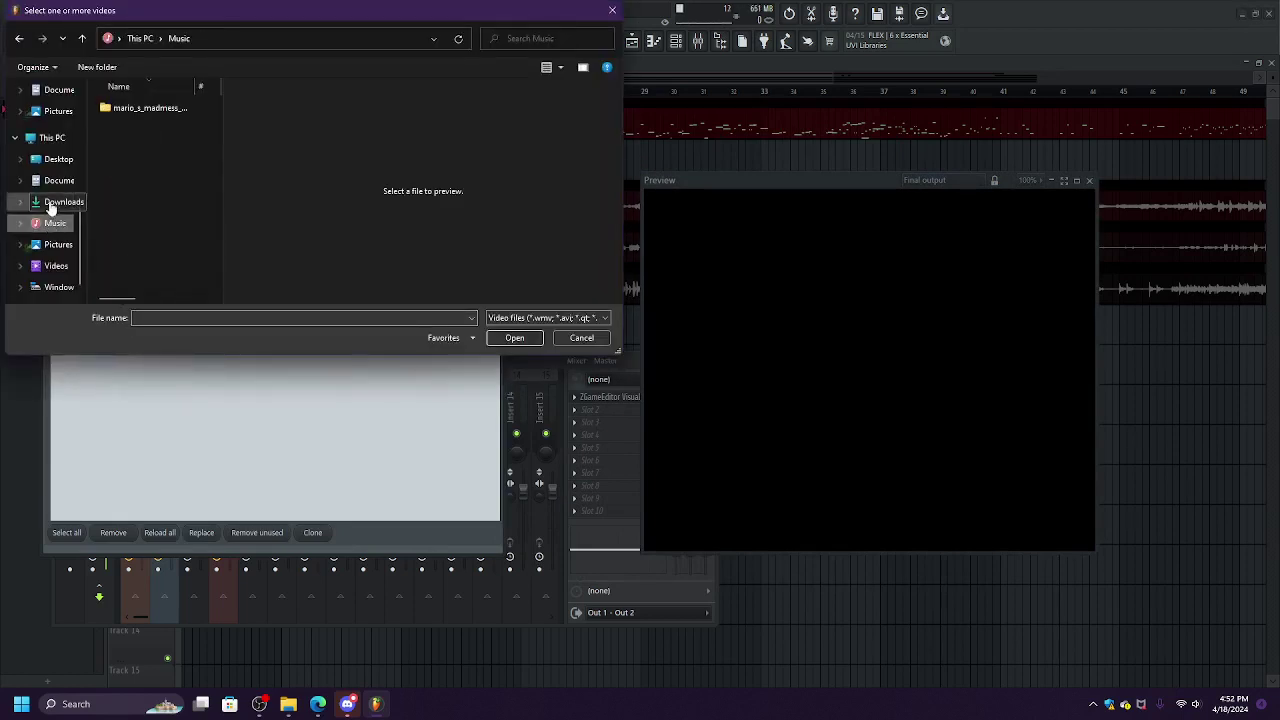
{"action": "left_click", "coordinate": [55, 202]}
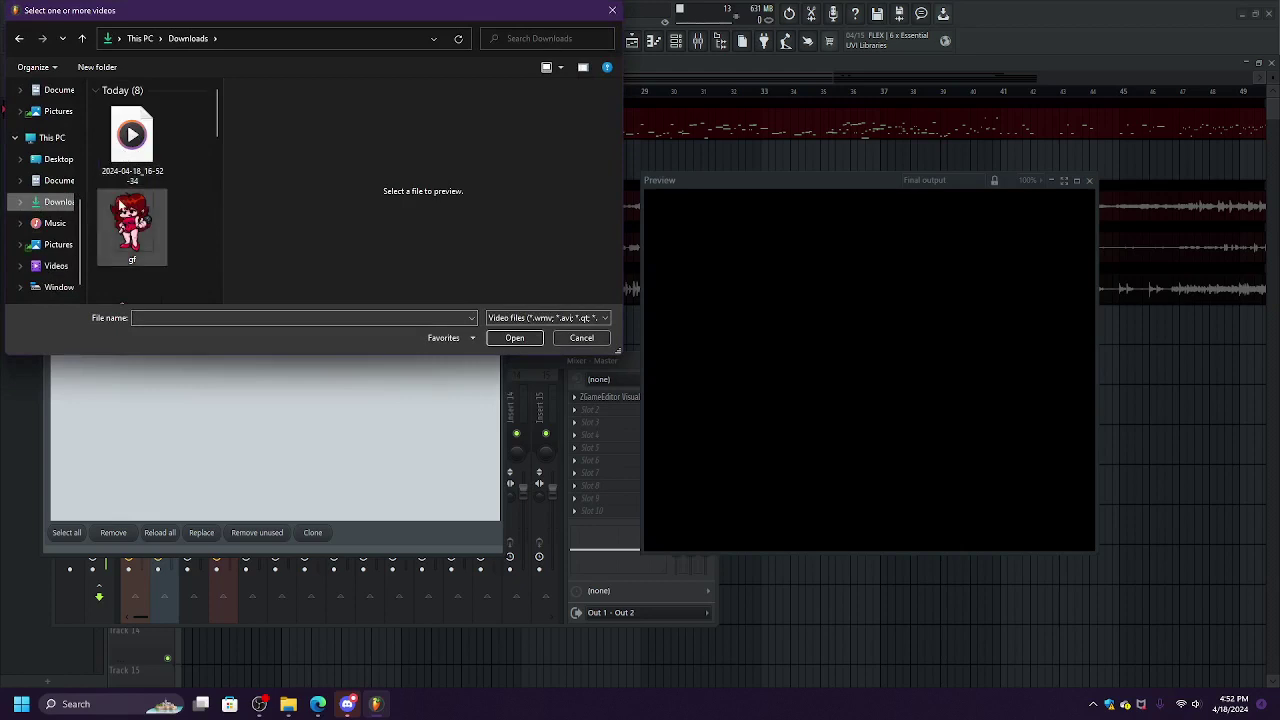
{"action": "left_click_drag", "start_coordinate": [91, 212], "coordinate": [168, 234]}
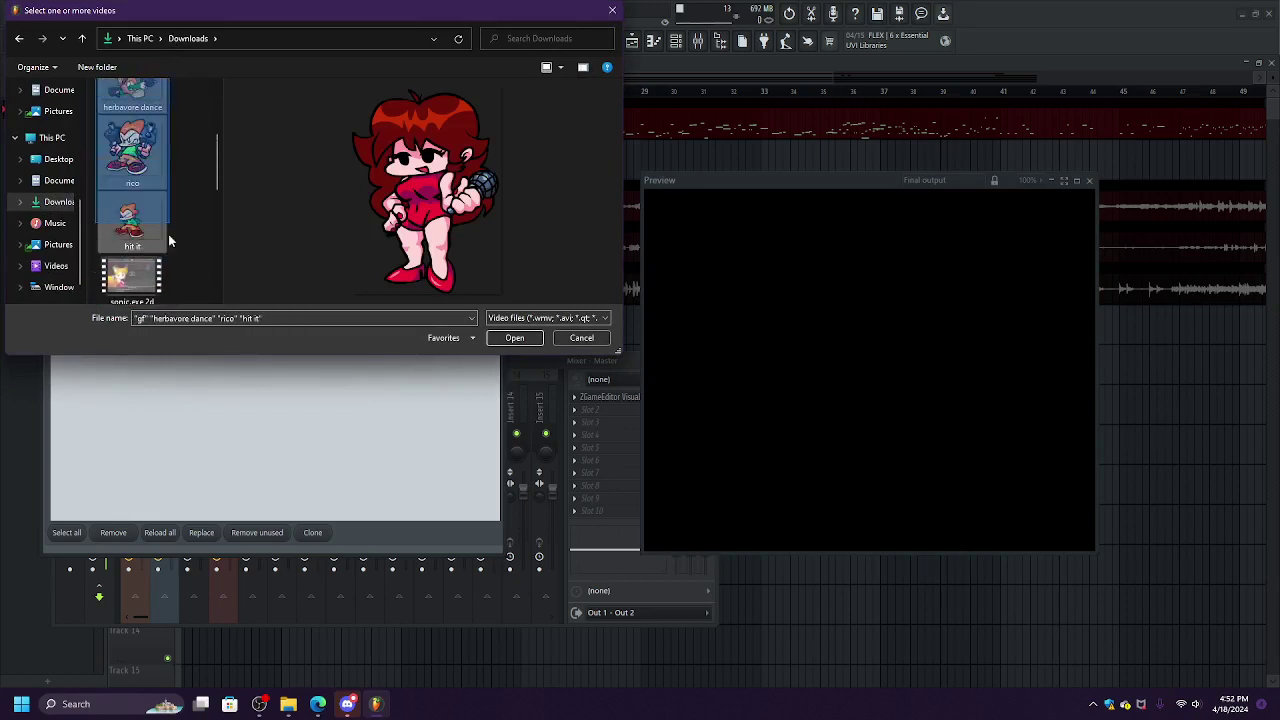
{"action": "left_click", "coordinate": [516, 338]}
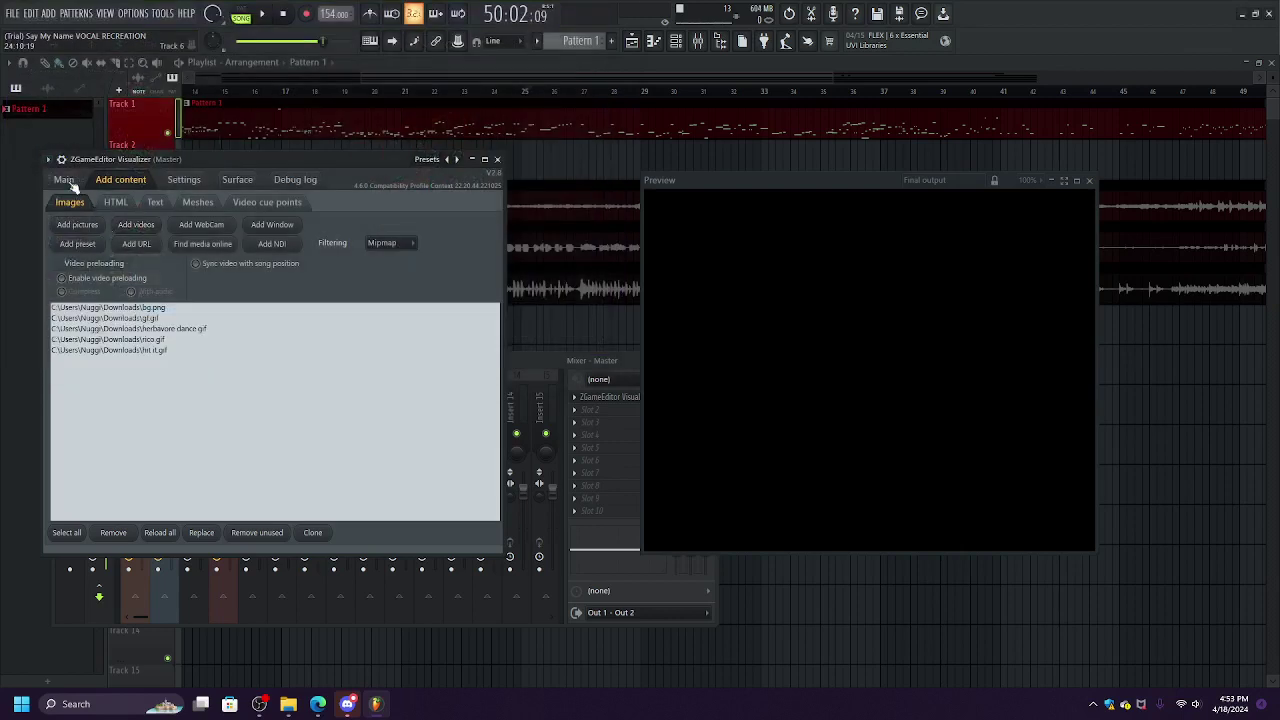
Assign the Image effect to layer A and use bg.png as its image source.
{"action": "left_click", "coordinate": [64, 179]}
{"action": "left_click", "coordinate": [100, 227]}
{"action": "mouse_move", "coordinate": [133, 331]}
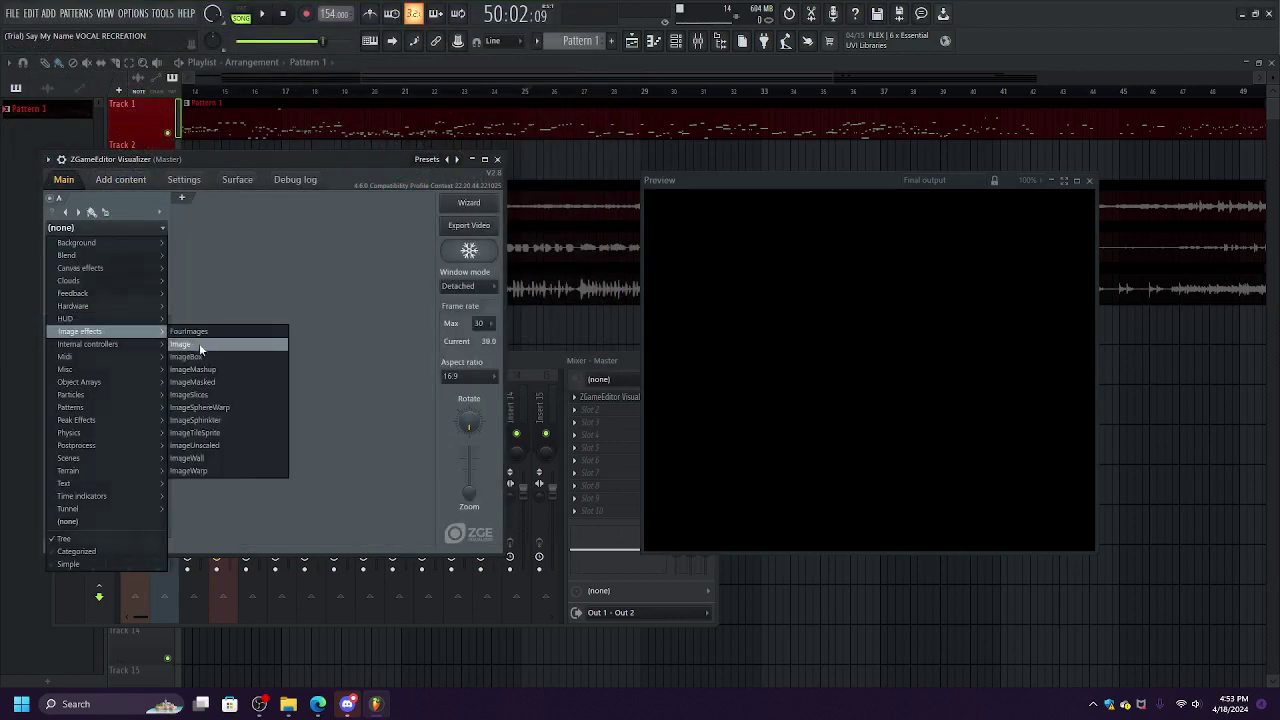
{"action": "left_click", "coordinate": [199, 343]}
{"action": "left_click", "coordinate": [128, 272]}
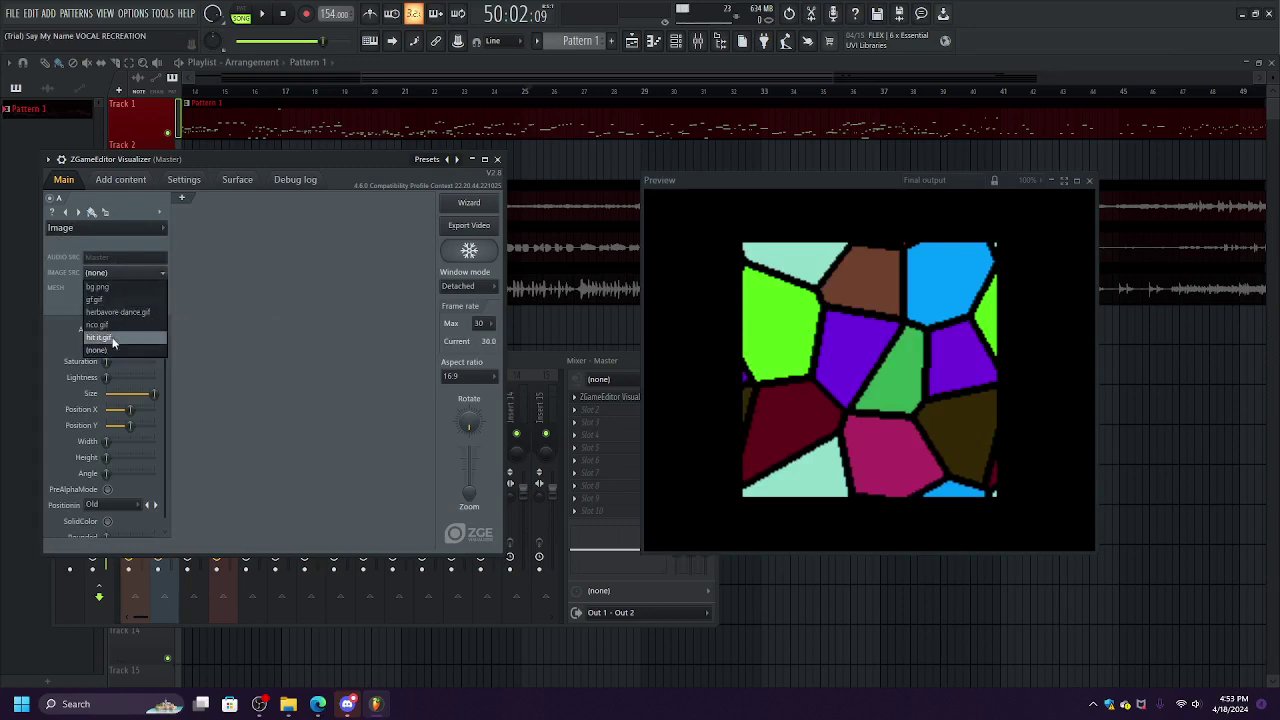
{"action": "left_click", "coordinate": [100, 287]}
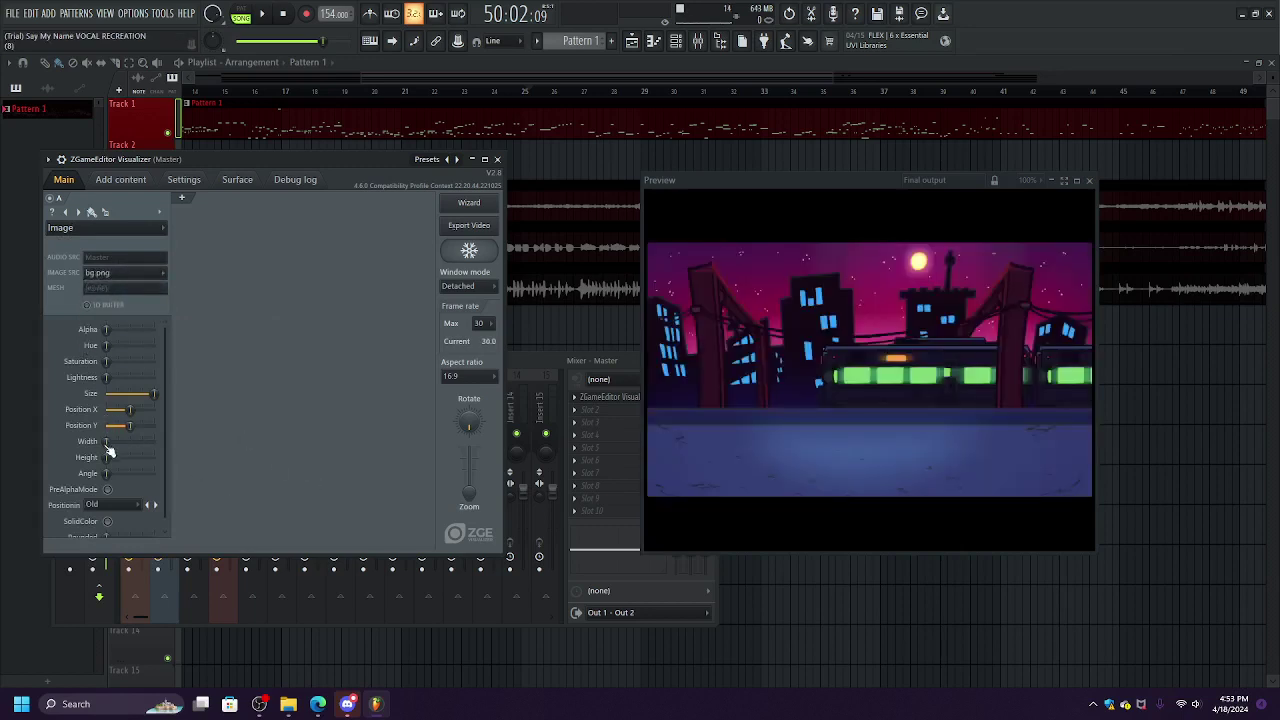
Raise the background layer's width and height to maximum and reduce its size so the city scene fills the frame's width.
{"action": "left_click_drag", "start_coordinate": [106, 441], "coordinate": [153, 457]}
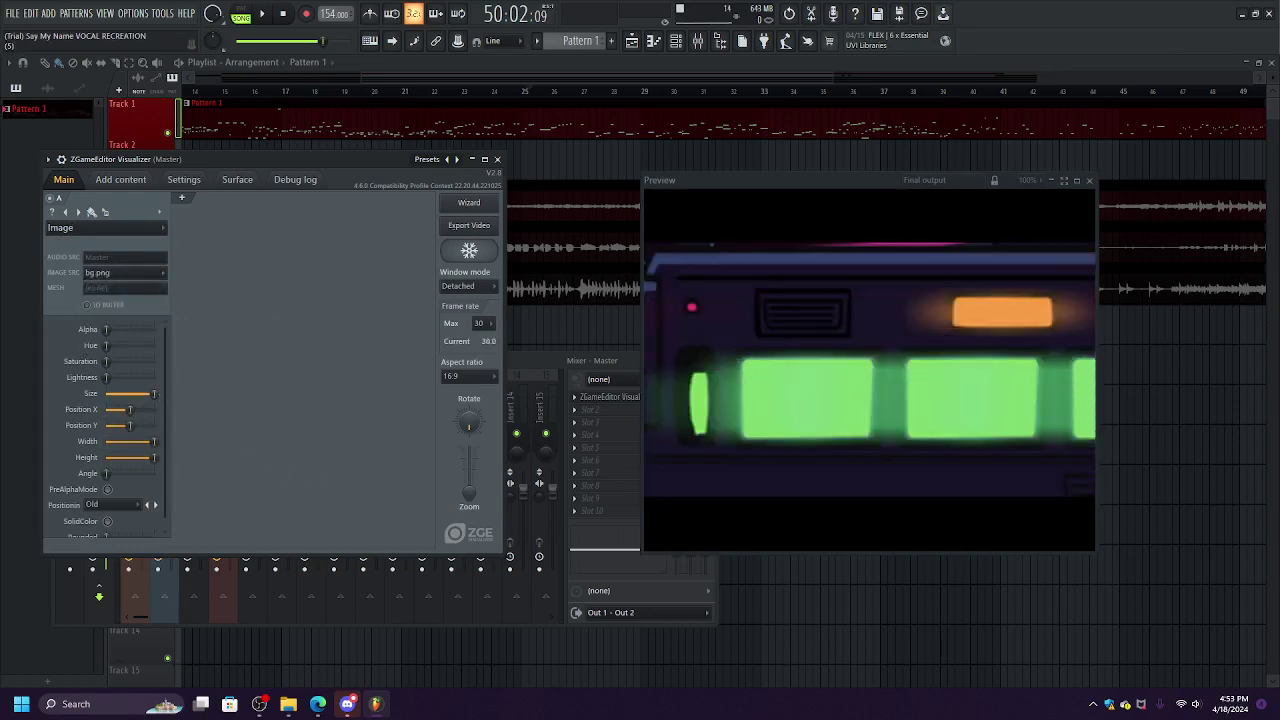
{"action": "left_click_drag", "start_coordinate": [153, 393], "coordinate": [141, 393]}
{"action": "left_click", "coordinate": [94, 230]}
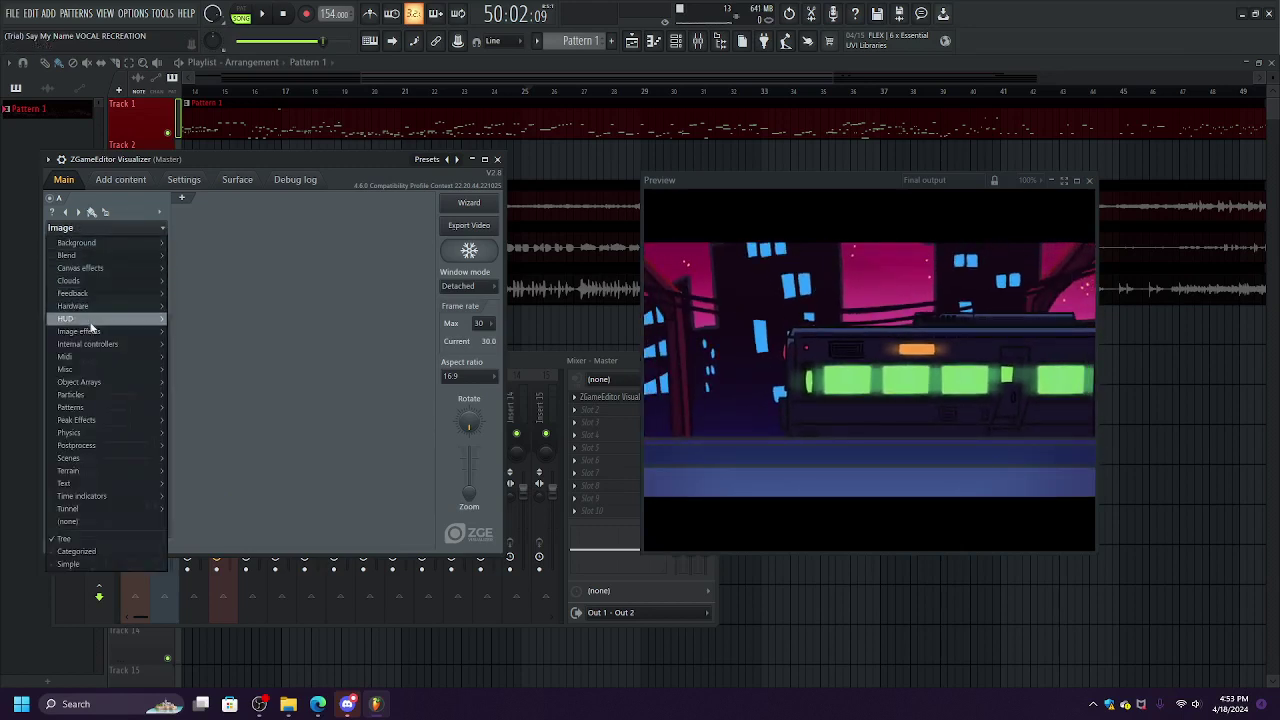
{"action": "mouse_move", "coordinate": [114, 331]}
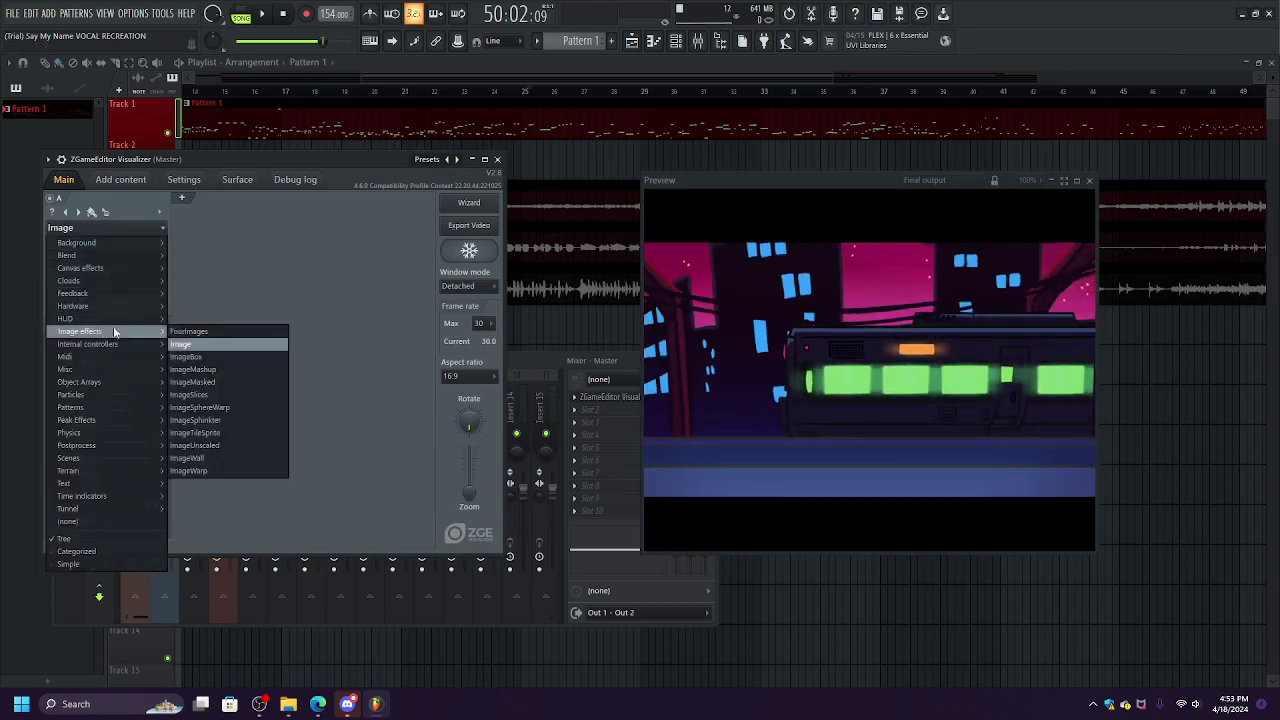
{"action": "left_click", "coordinate": [185, 345]}
{"action": "left_click_drag", "start_coordinate": [143, 396], "coordinate": [134, 396]}
Add a second Image layer sourced from herbavore dance.gif, shrink it slightly and set its Position X to 53%.
{"action": "left_click", "coordinate": [181, 197]}
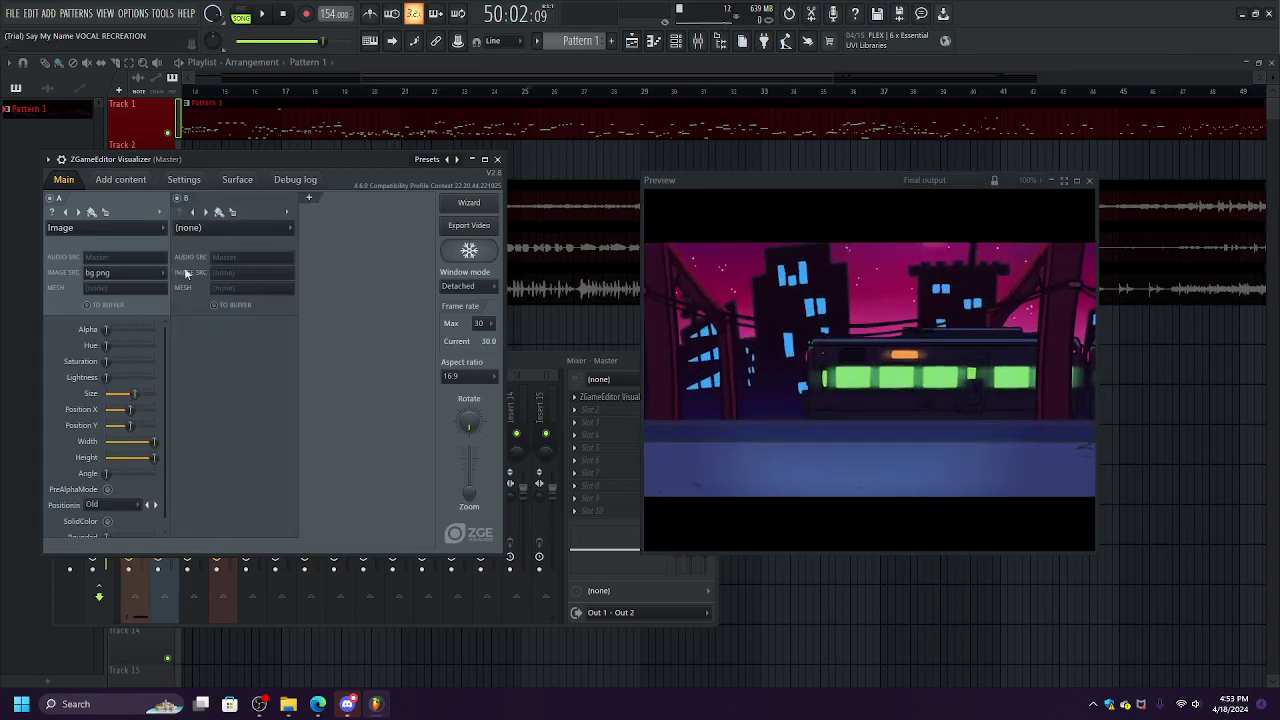
{"action": "left_click", "coordinate": [200, 227]}
{"action": "mouse_move", "coordinate": [228, 331]}
{"action": "left_click", "coordinate": [355, 346]}
{"action": "left_click", "coordinate": [232, 275]}
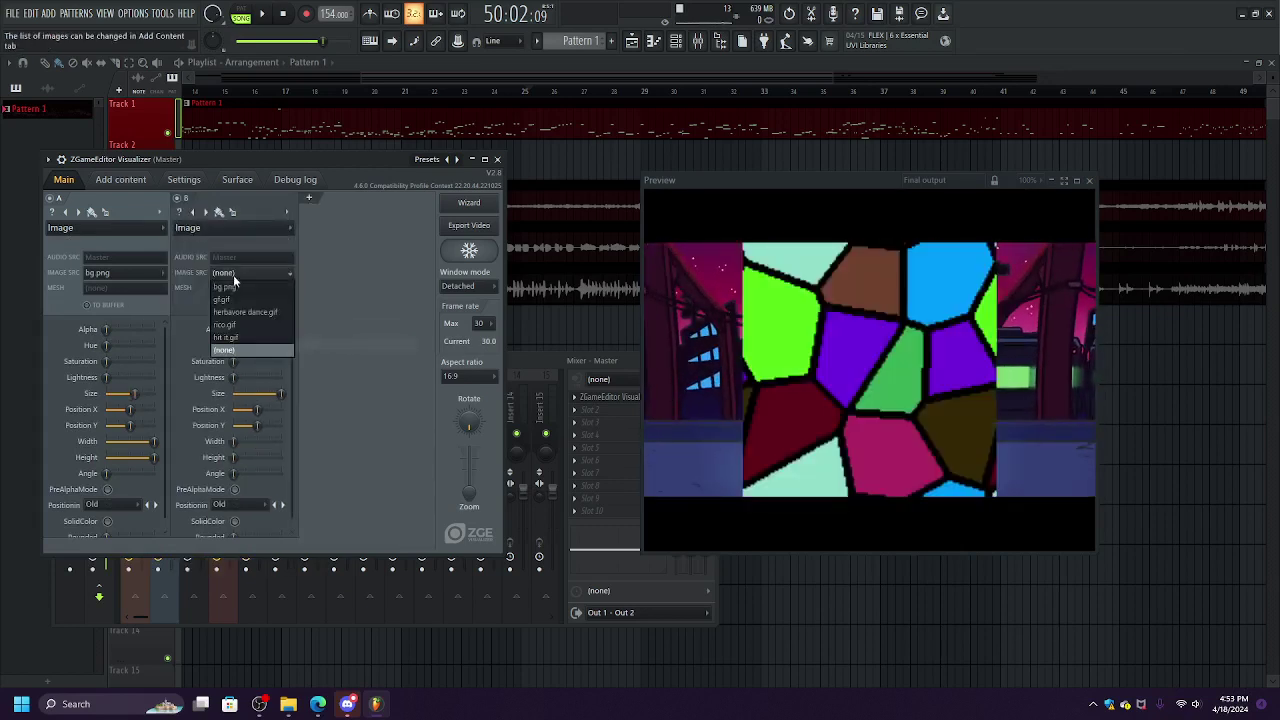
{"action": "left_click", "coordinate": [255, 311]}
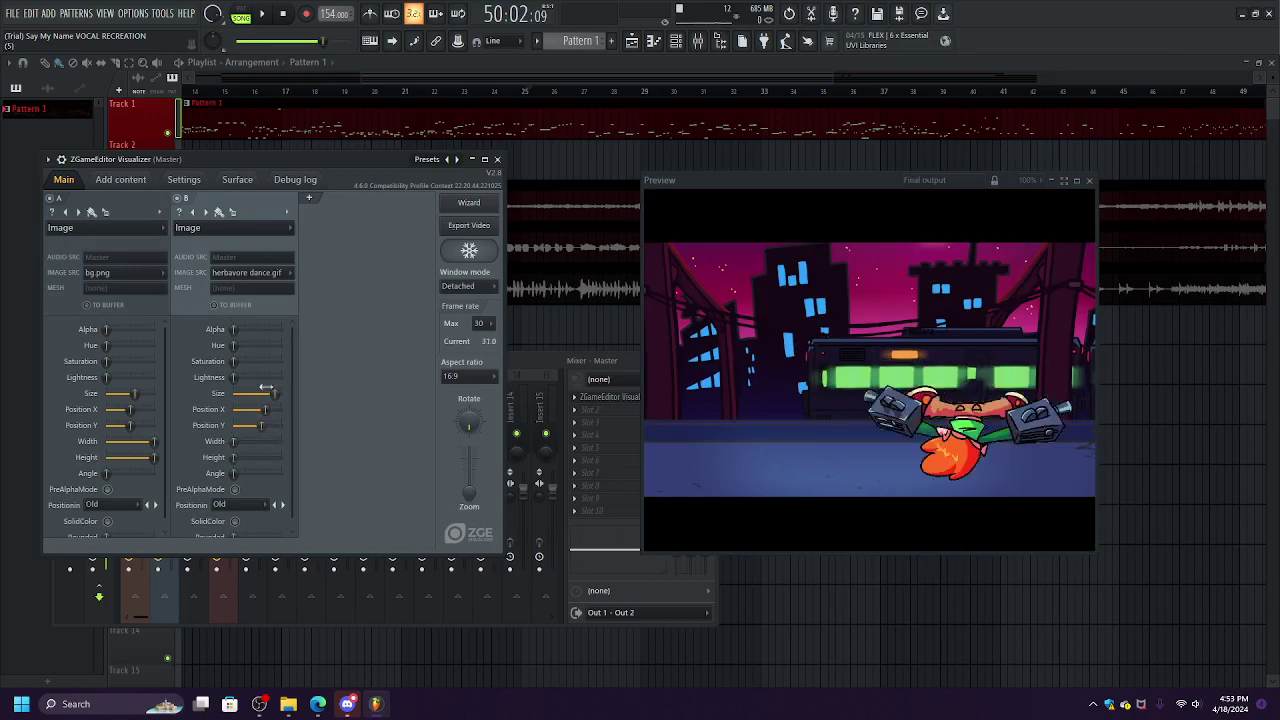
{"action": "mouse_move", "coordinate": [279, 394]}
{"action": "left_mouse_down"}
{"action": "mouse_move", "coordinate": [258, 426]}
{"action": "mouse_move", "coordinate": [278, 394]}
{"action": "left_mouse_up"}
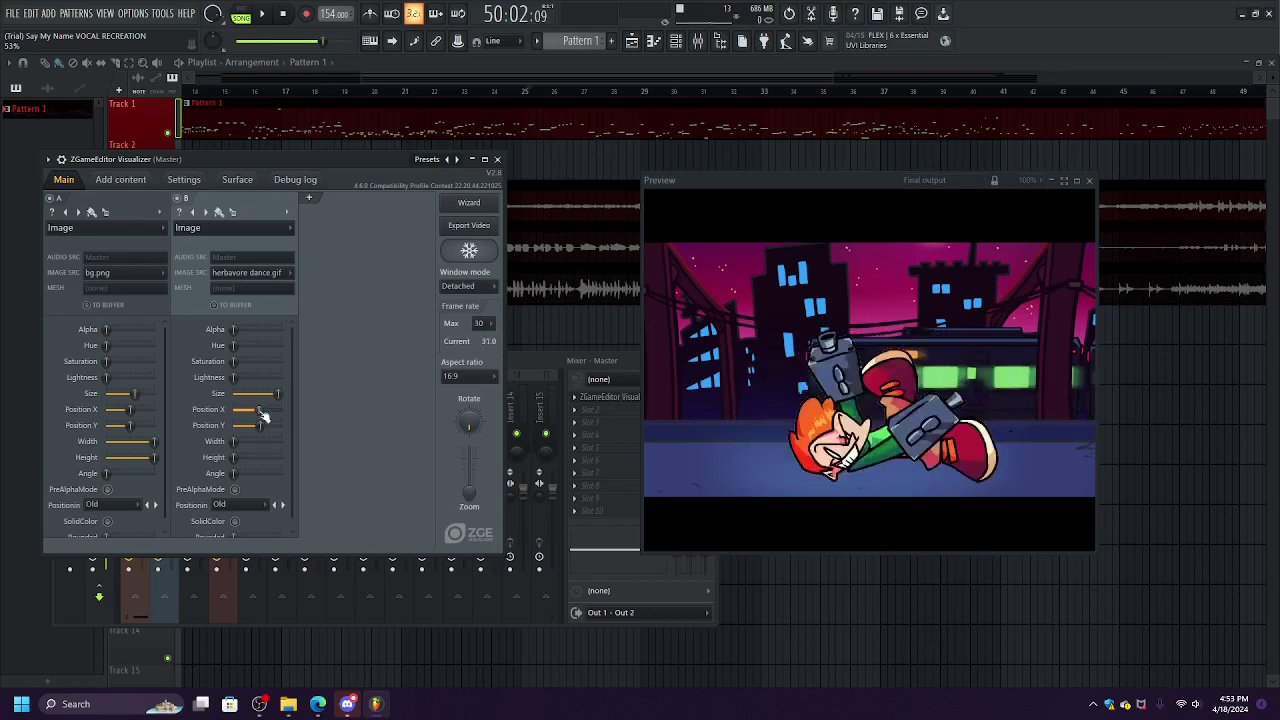
Enable syncing of the videos with the song position and return the song to its start.
{"action": "left_click", "coordinate": [120, 179]}
{"action": "left_click", "coordinate": [197, 263]}
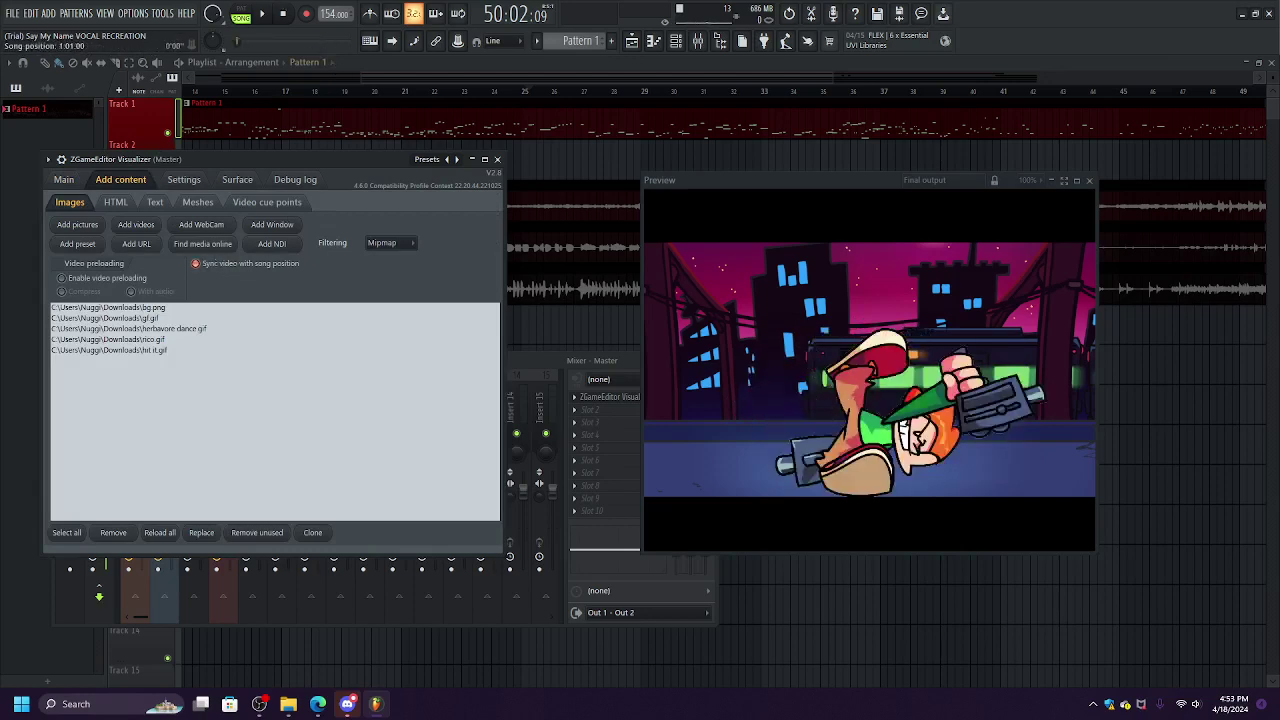
{"action": "left_click_drag", "start_coordinate": [322, 41], "coordinate": [237, 41]}
Add a third Image layer sourced from hit it.gif and shift the character to the right of the scene.
{"action": "left_click", "coordinate": [64, 180]}
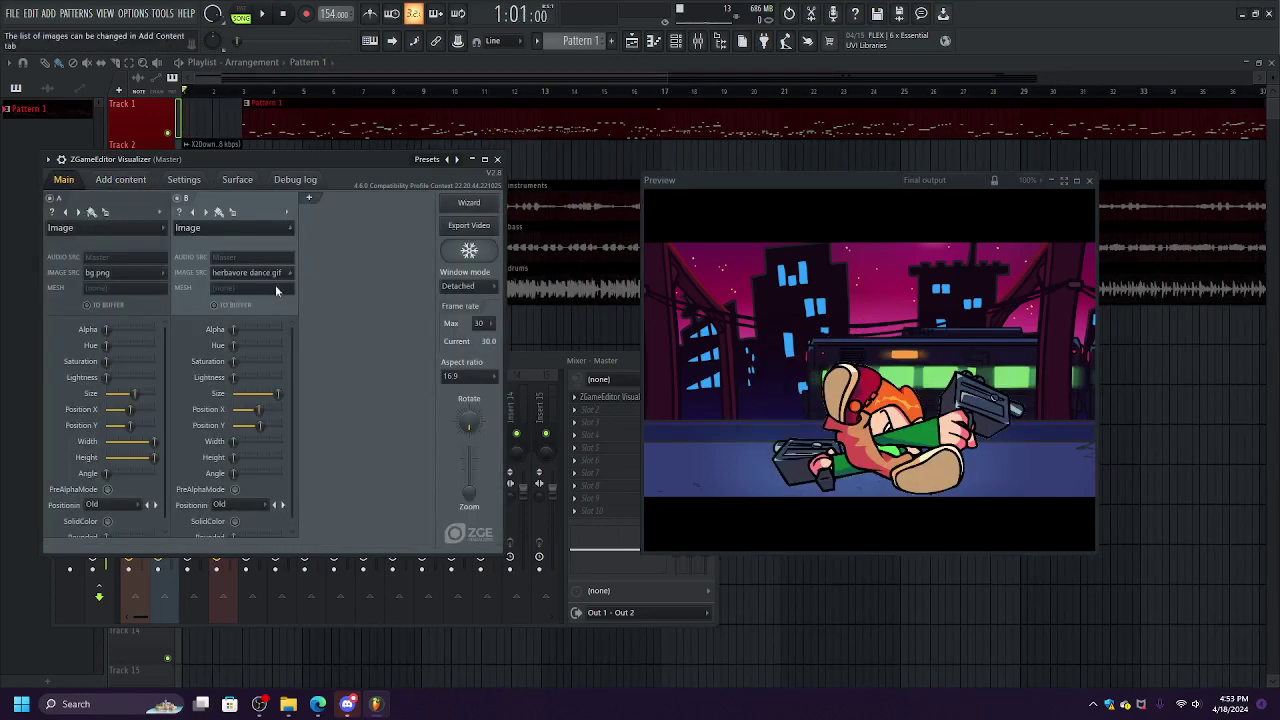
{"action": "left_click", "coordinate": [311, 199]}
{"action": "left_click", "coordinate": [312, 227]}
{"action": "left_click", "coordinate": [445, 341]}
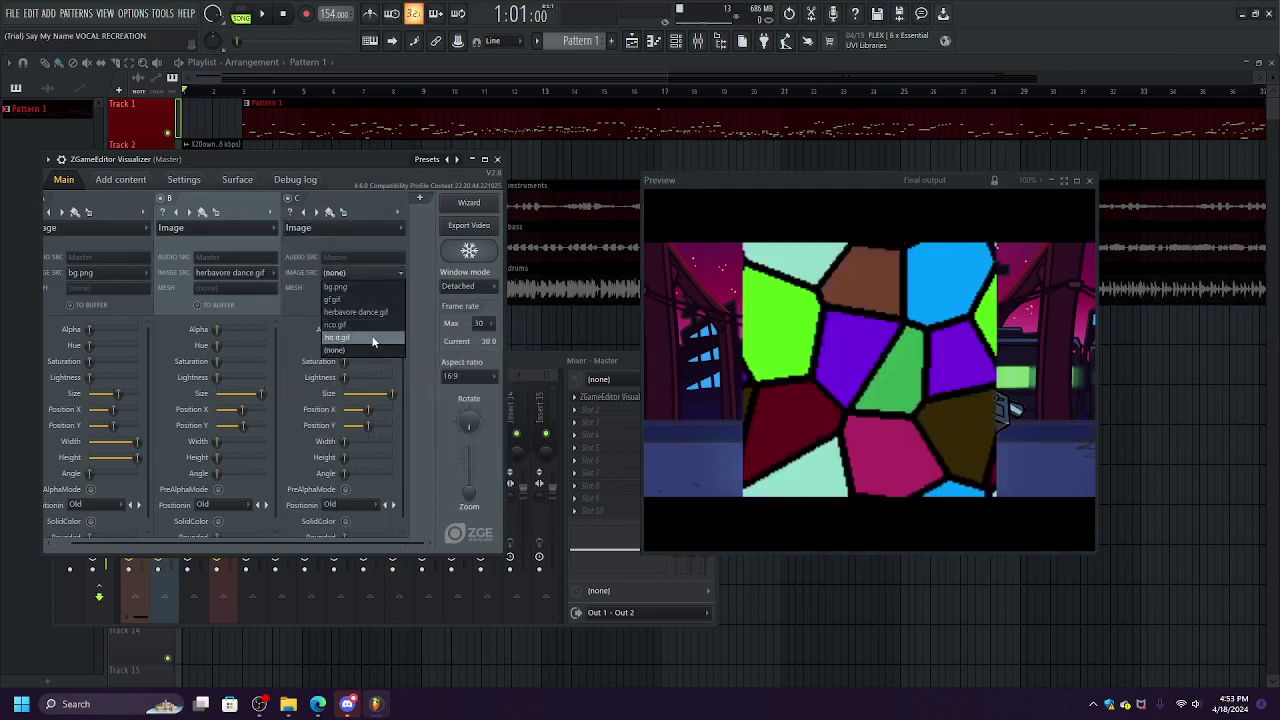
{"action": "left_click", "coordinate": [372, 340]}
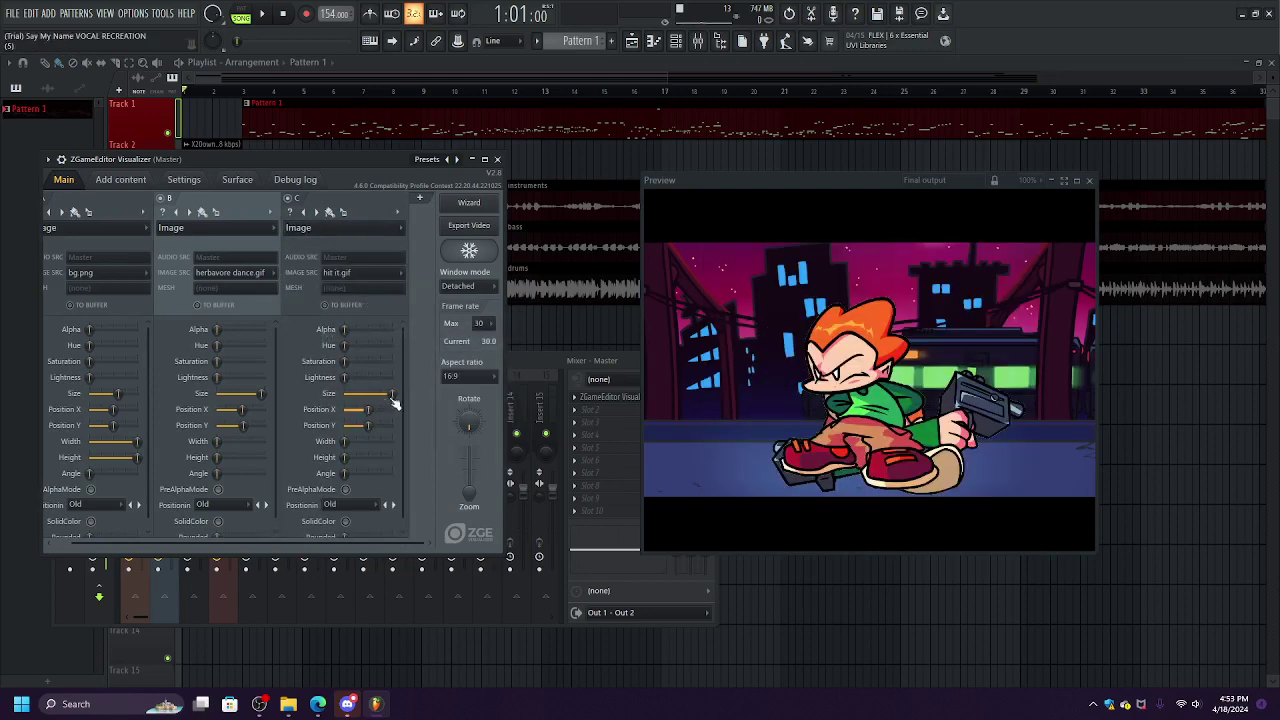
{"action": "left_click_drag", "start_coordinate": [368, 411], "coordinate": [373, 416]}
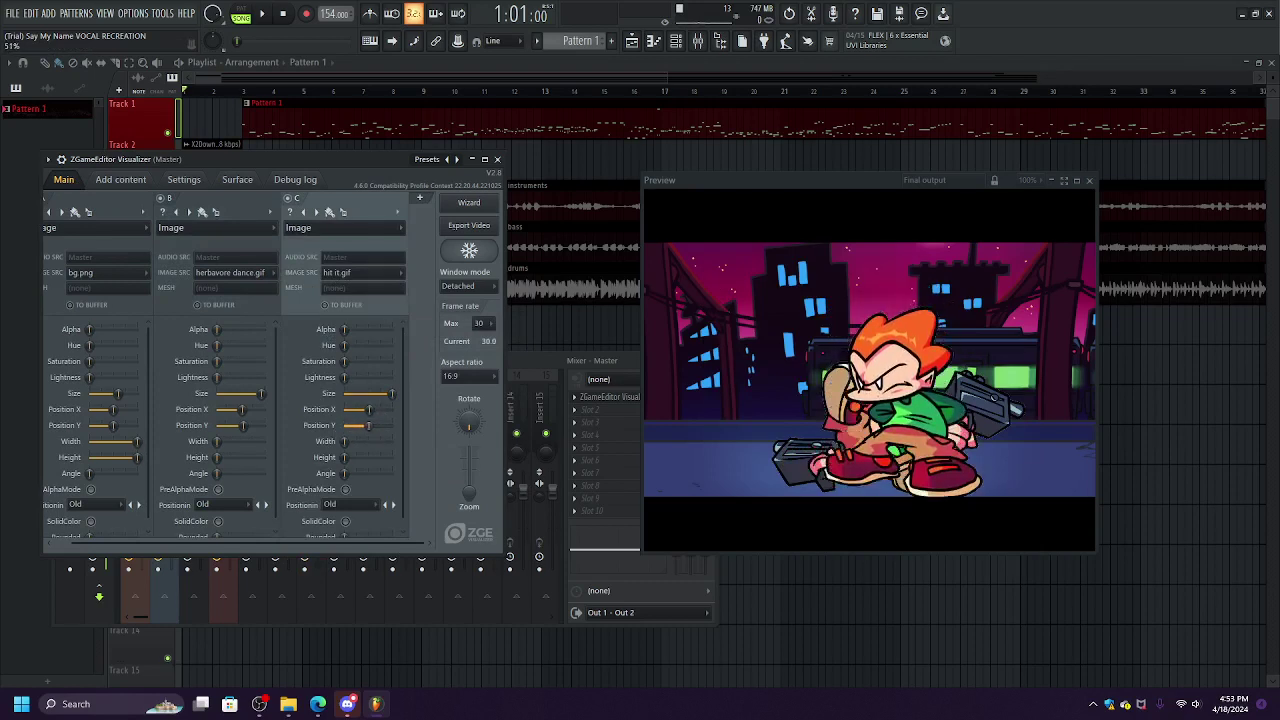
{"action": "left_click_drag", "start_coordinate": [369, 409], "coordinate": [373, 409]}
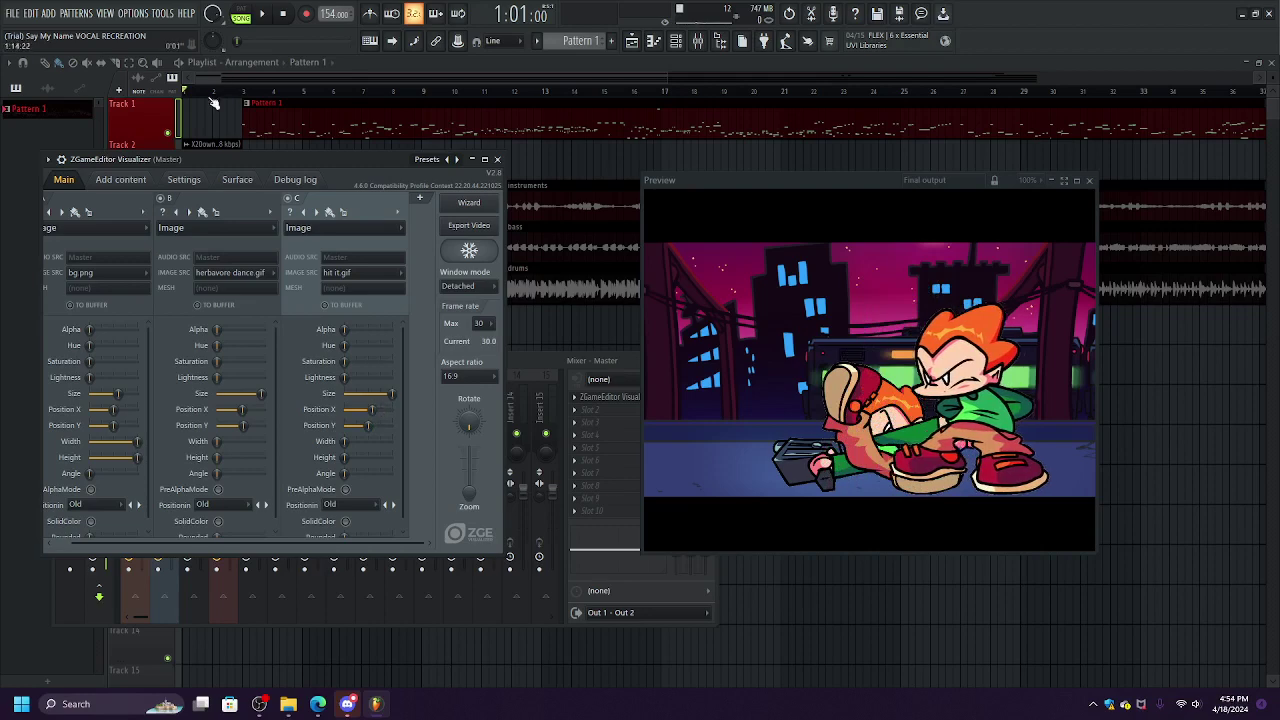
Play the opening of the arrangement to preview the animated layers, and reopen the ZGameEditor Visualizer on the master track.
{"action": "left_click", "coordinate": [174, 97]}
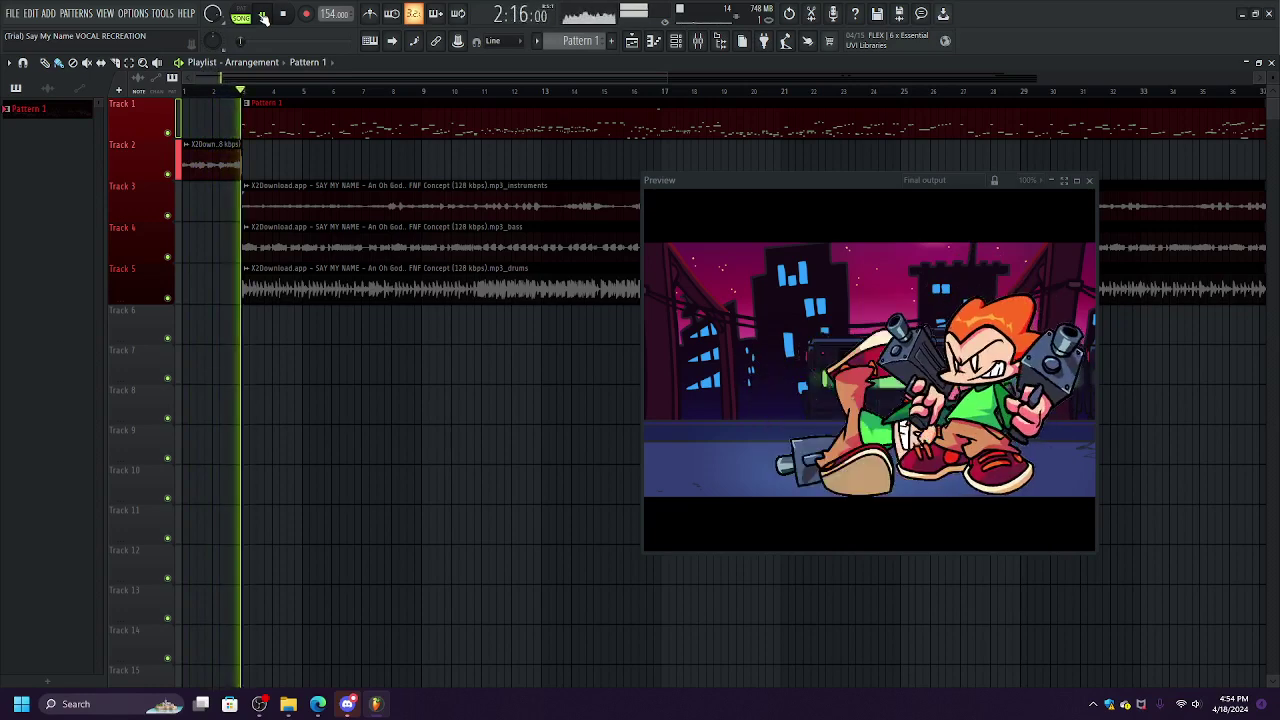
{"action": "left_click", "coordinate": [262, 14]}
{"action": "left_click", "coordinate": [697, 41]}
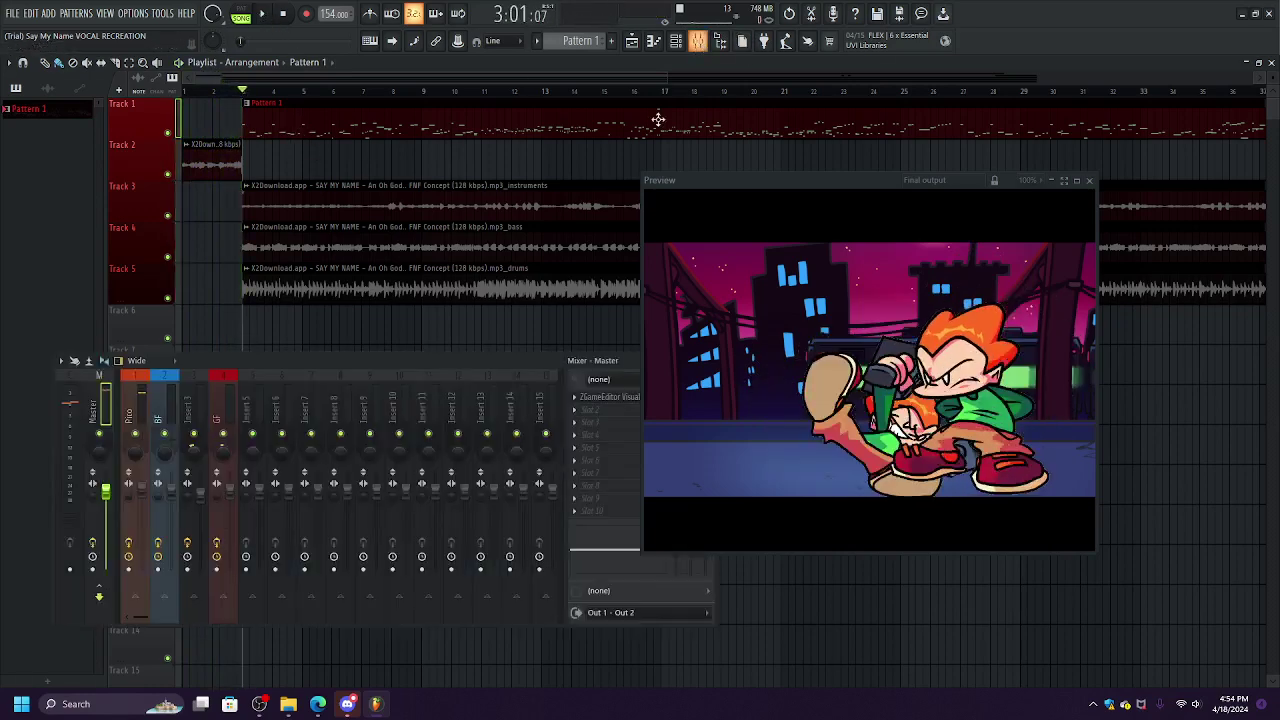
{"action": "left_click", "coordinate": [607, 397]}
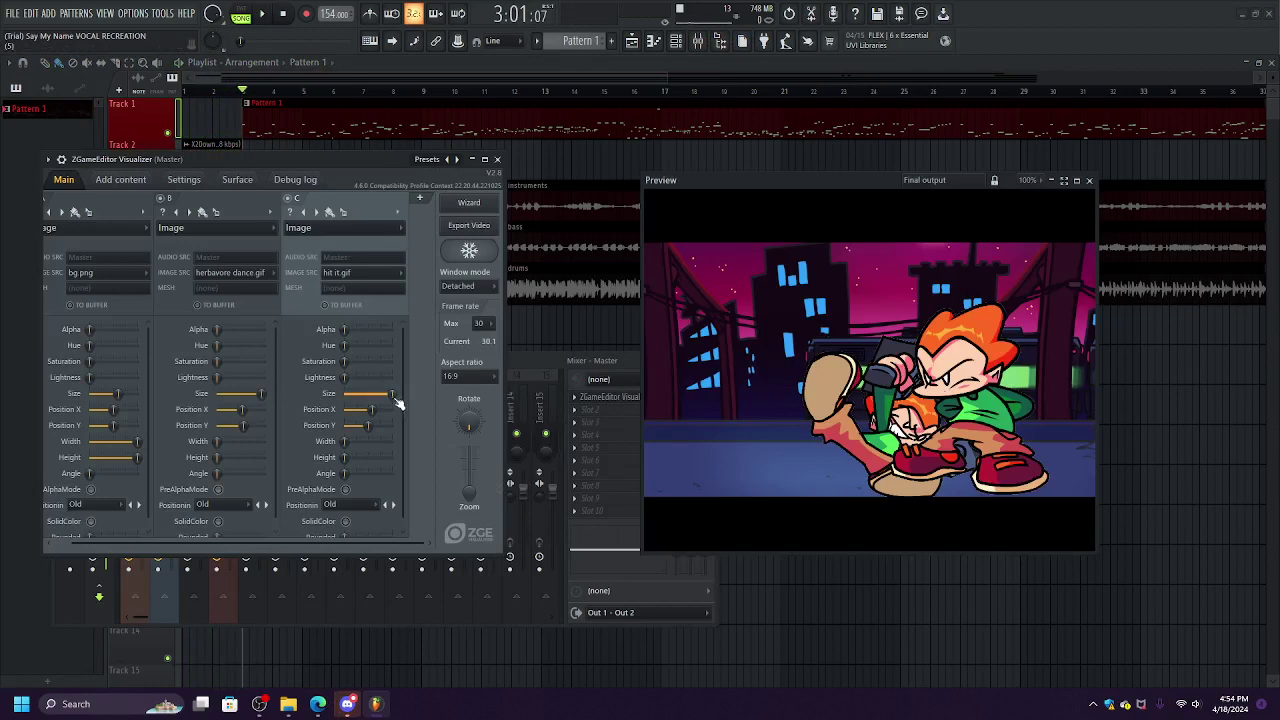
Add a fourth Image layer sourced from rico.gif, with maximum width and height, a reduced size and a placement on the scene's right.
{"action": "left_click", "coordinate": [420, 201]}
{"action": "left_click", "coordinate": [387, 229]}
{"action": "mouse_move", "coordinate": [368, 332]}
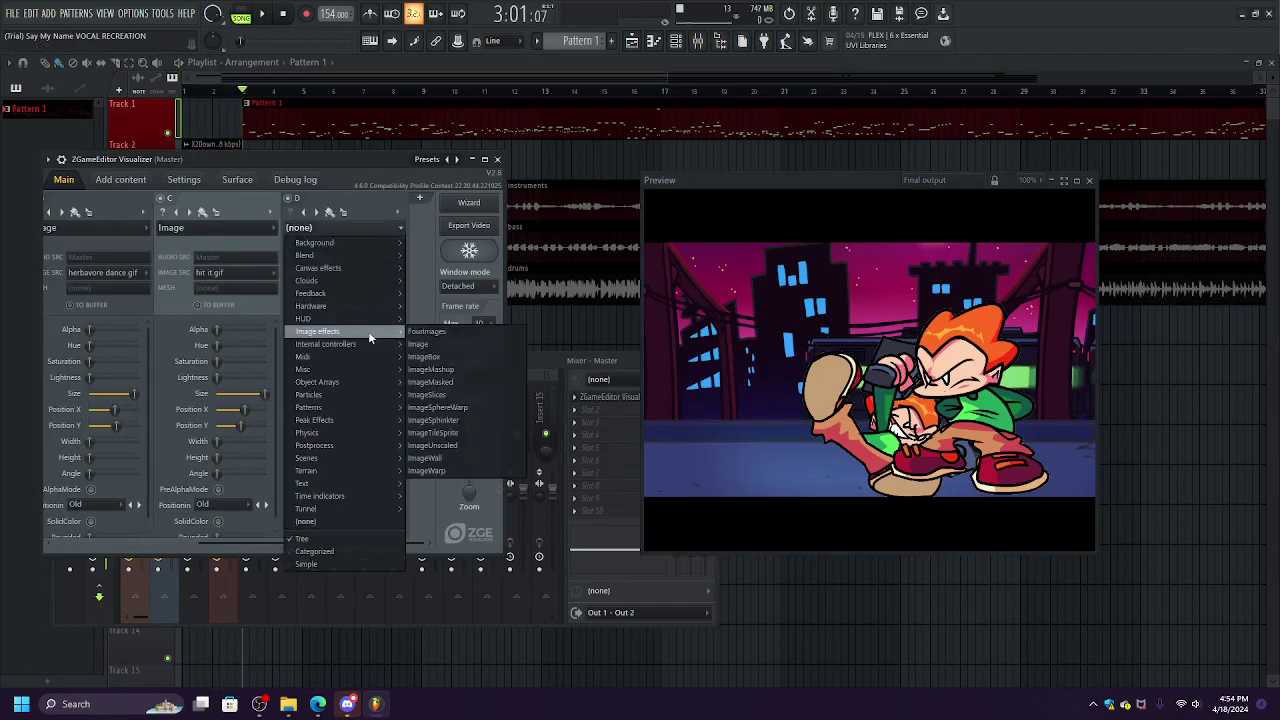
{"action": "left_click", "coordinate": [432, 344]}
{"action": "left_click", "coordinate": [351, 274]}
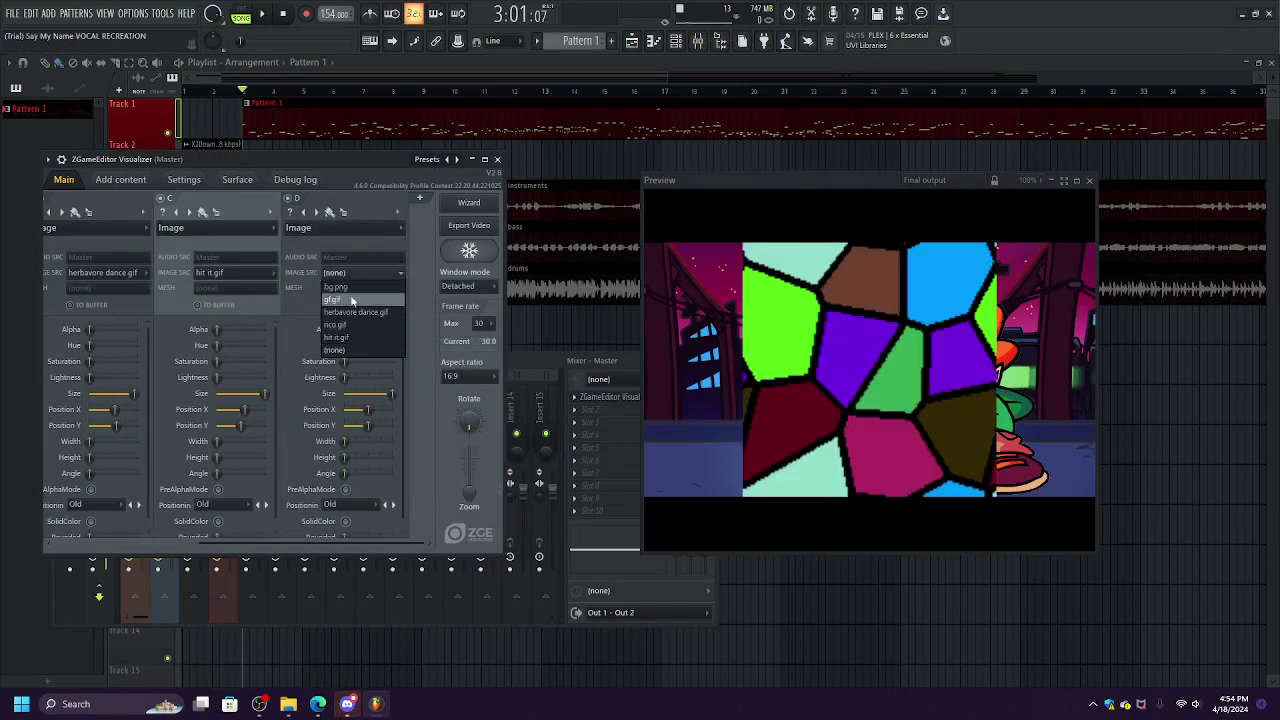
{"action": "left_click", "coordinate": [366, 324]}
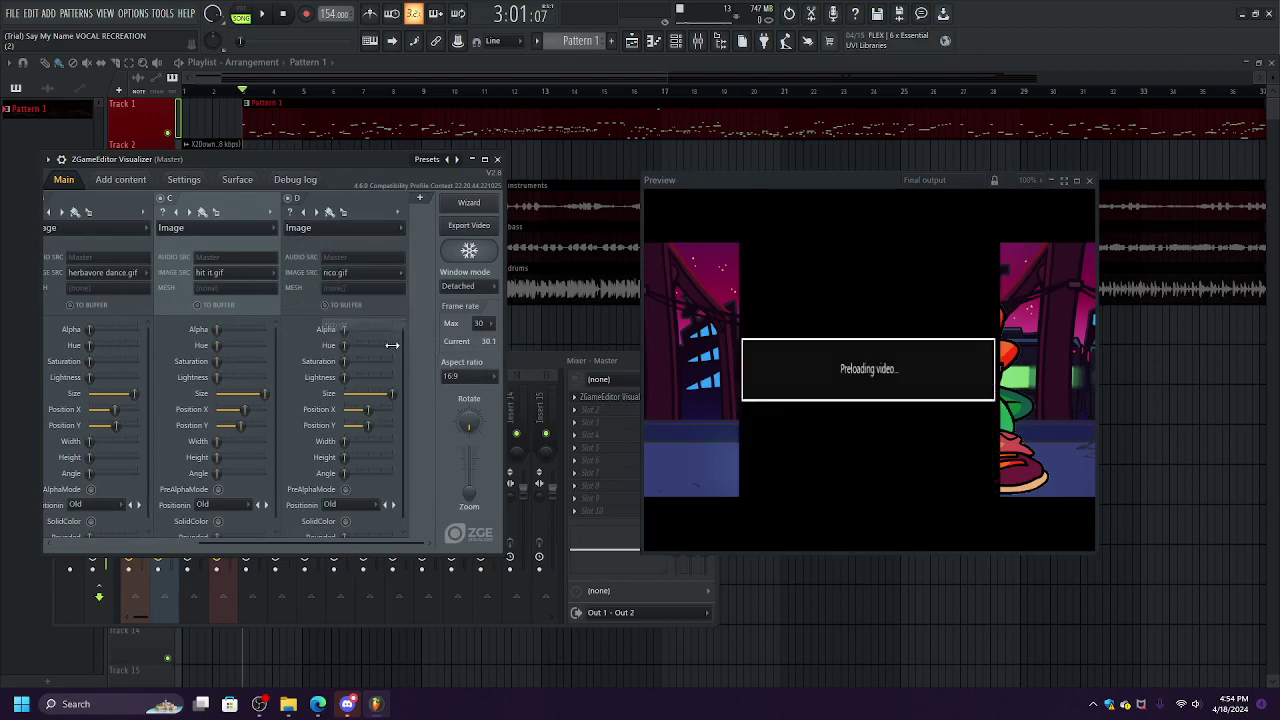
{"action": "left_click_drag", "start_coordinate": [352, 441], "coordinate": [391, 457]}
{"action": "mouse_move", "coordinate": [391, 393]}
{"action": "left_mouse_down"}
{"action": "mouse_move", "coordinate": [358, 393]}
{"action": "mouse_move", "coordinate": [376, 393]}
{"action": "mouse_move", "coordinate": [375, 427]}
{"action": "mouse_move", "coordinate": [366, 393]}
{"action": "mouse_move", "coordinate": [381, 409]}
{"action": "left_mouse_up"}
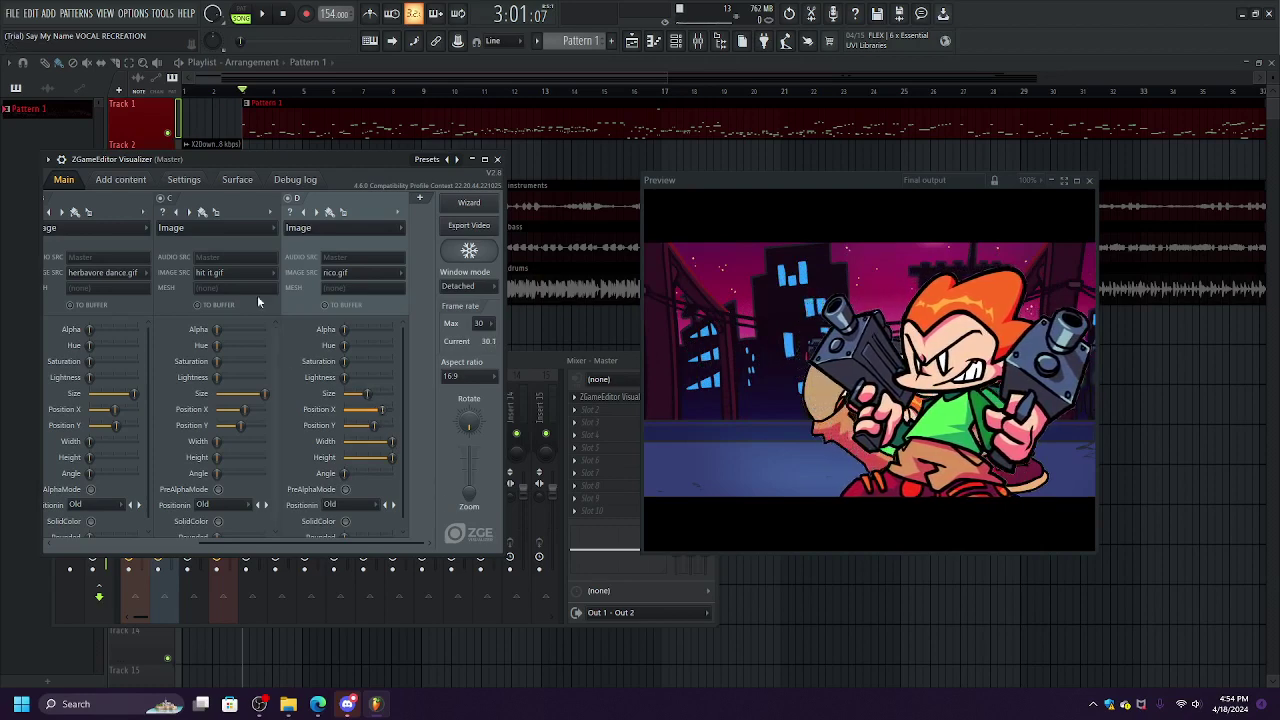
Add a fifth visualizer layer with an image effect and use gf.gif as its image source.
{"action": "left_click", "coordinate": [420, 198]}
{"action": "left_click", "coordinate": [345, 227]}
{"action": "mouse_move", "coordinate": [330, 445]}
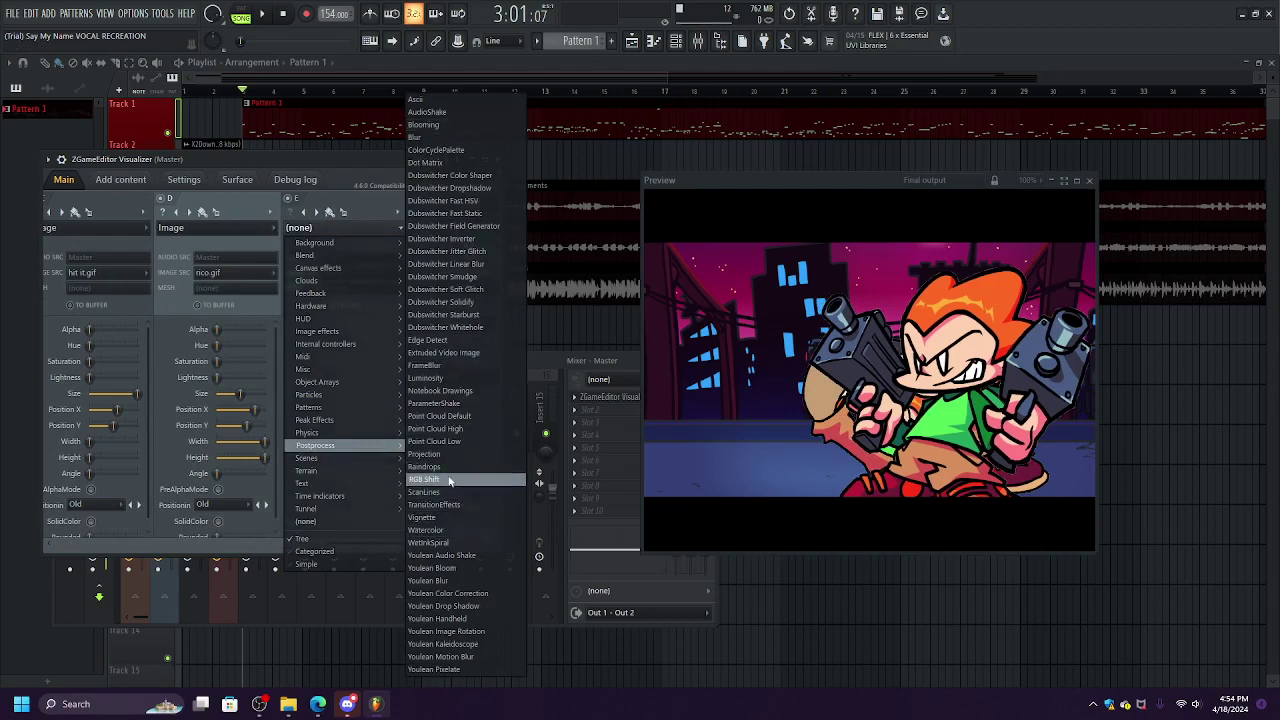
{"action": "left_click", "coordinate": [299, 162]}
{"action": "left_click", "coordinate": [355, 252]}
{"action": "left_click", "coordinate": [345, 227]}
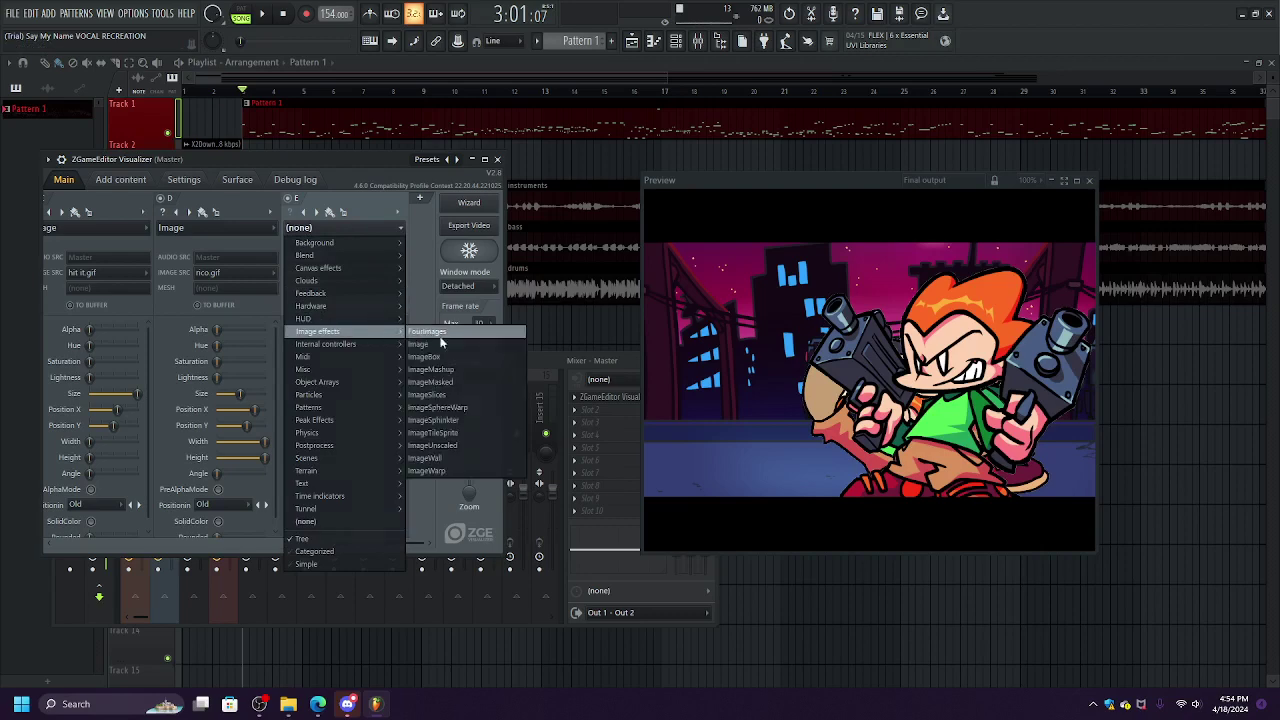
{"action": "left_click", "coordinate": [432, 333]}
{"action": "left_click", "coordinate": [362, 272]}
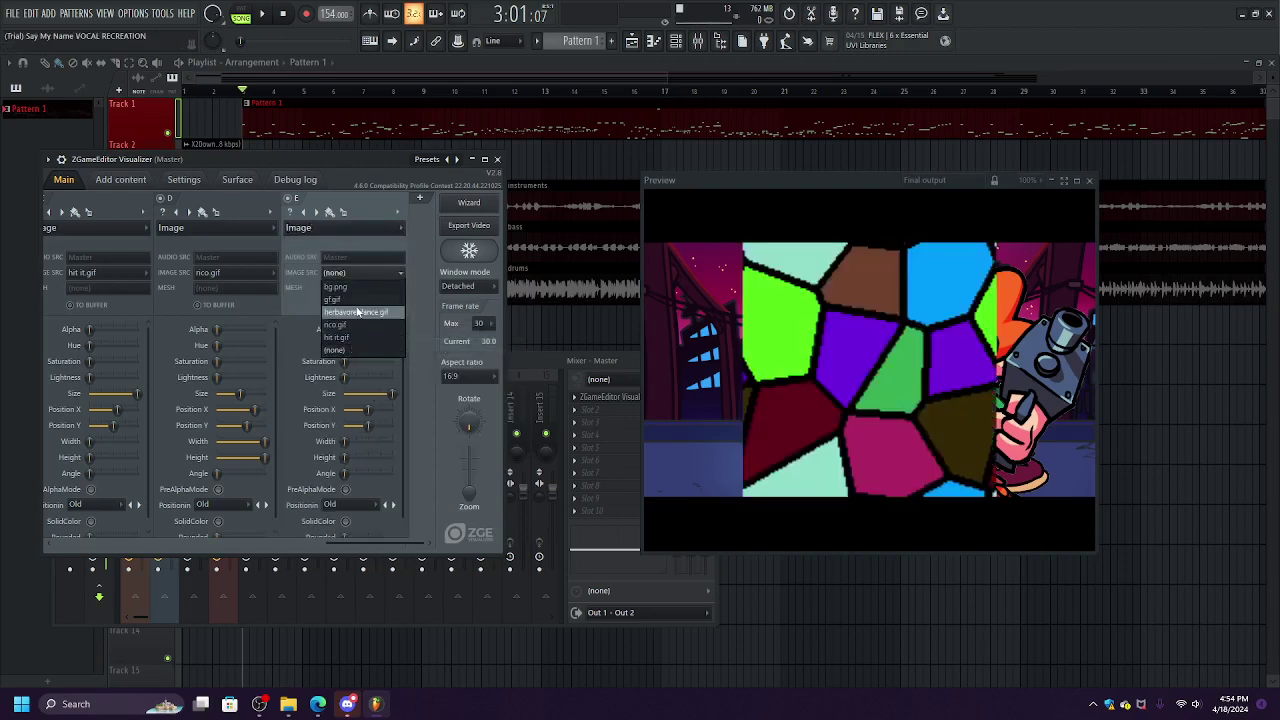
{"action": "left_click", "coordinate": [345, 299]}
Set the gf.gif layer's width and height to maximum, reduce its size and move it to the far left of the scene.
{"action": "mouse_move", "coordinate": [362, 441]}
{"action": "left_mouse_down"}
{"action": "mouse_move", "coordinate": [391, 441]}
{"action": "mouse_move", "coordinate": [393, 459]}
{"action": "mouse_move", "coordinate": [344, 459]}
{"action": "left_mouse_up"}
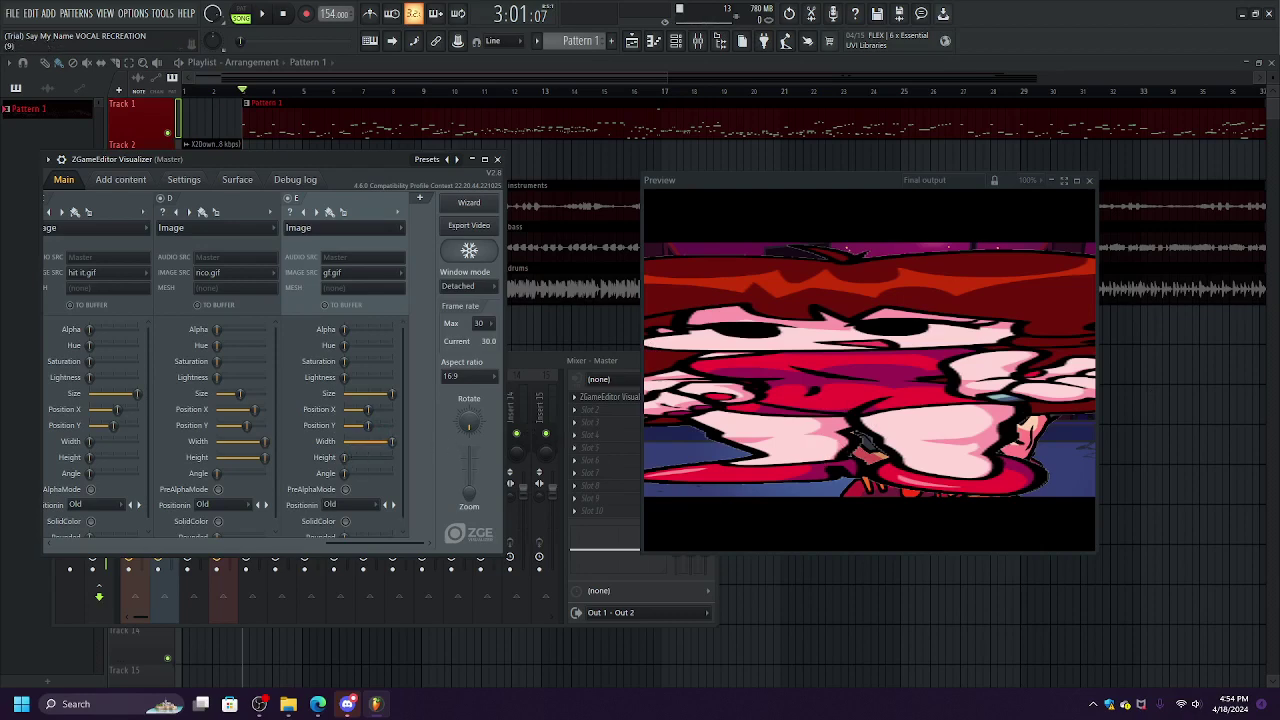
{"action": "left_click_drag", "start_coordinate": [344, 457], "coordinate": [392, 457]}
{"action": "left_click_drag", "start_coordinate": [392, 393], "coordinate": [345, 410]}
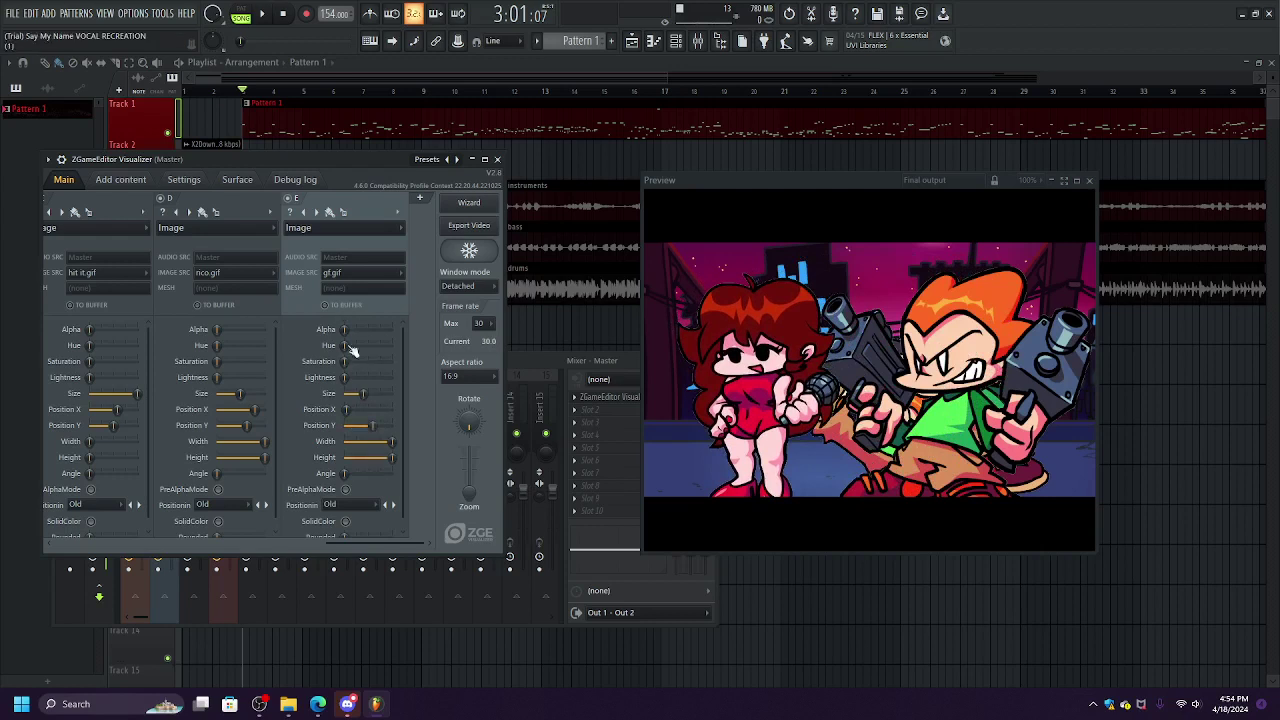
Set the alpha of the bg.png layer (A) to maximum and create an automation clip for it.
{"action": "left_click_drag", "start_coordinate": [414, 544], "coordinate": [2, 514]}
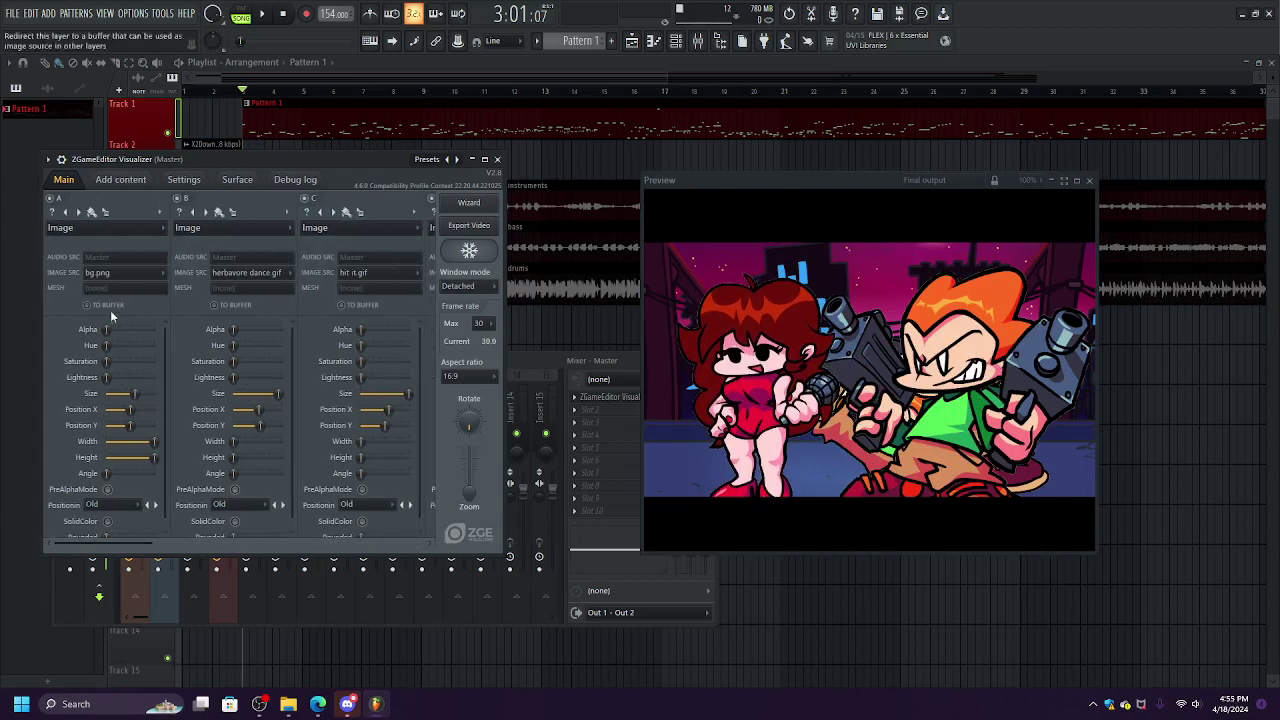
{"action": "left_click_drag", "start_coordinate": [107, 329], "coordinate": [155, 327]}
{"action": "right_click", "coordinate": [155, 329]}
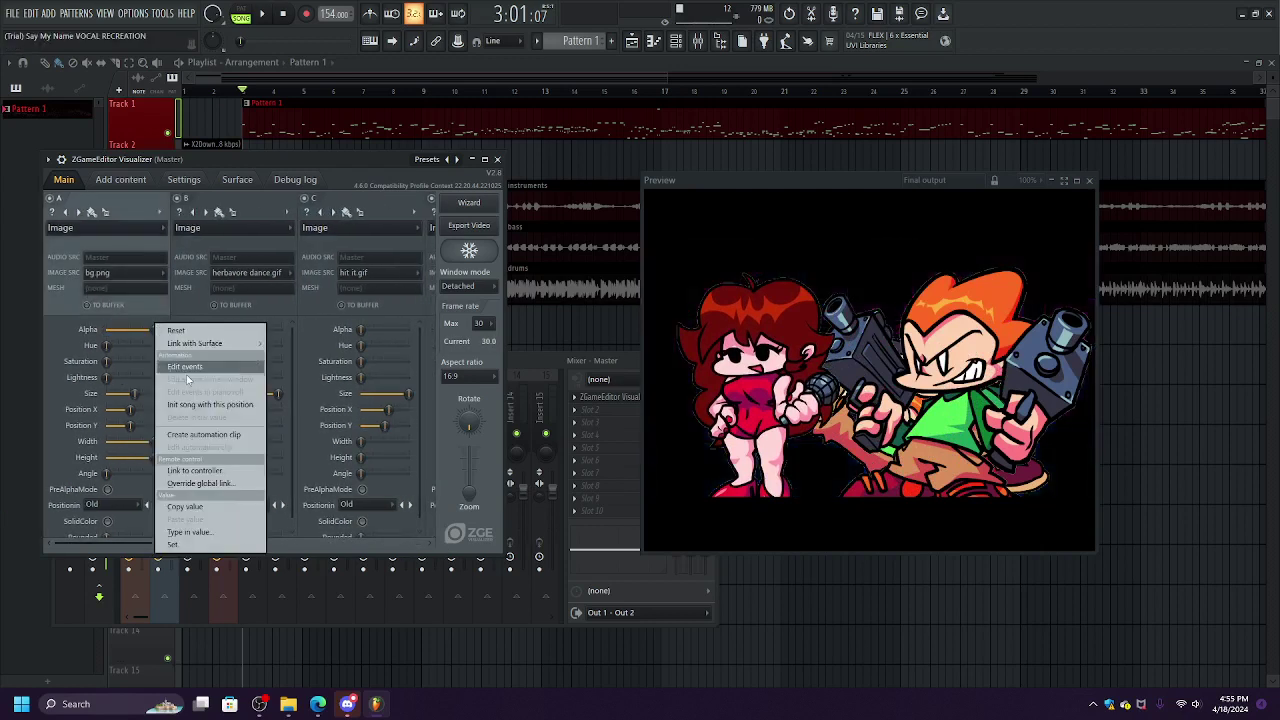
{"action": "left_click", "coordinate": [207, 435]}
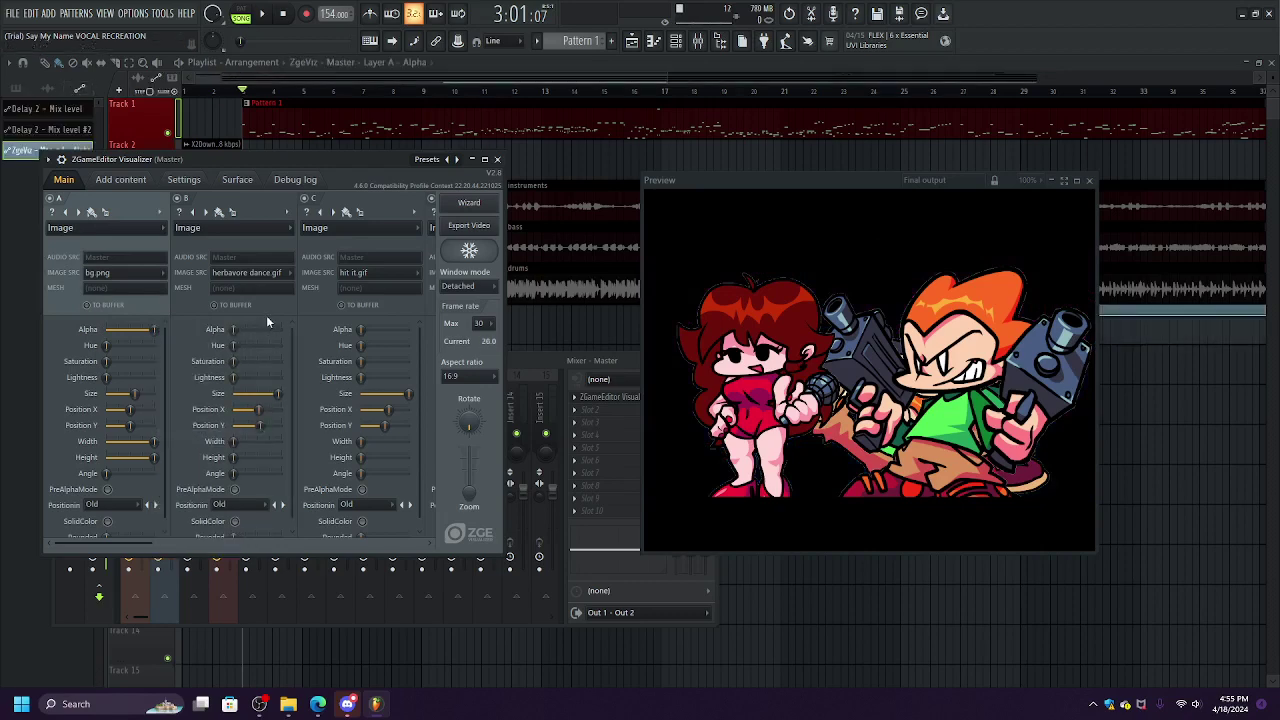
{"action": "scroll", "coordinate": [245, 91], "scroll_direction": "up", "scroll_amount": 5}
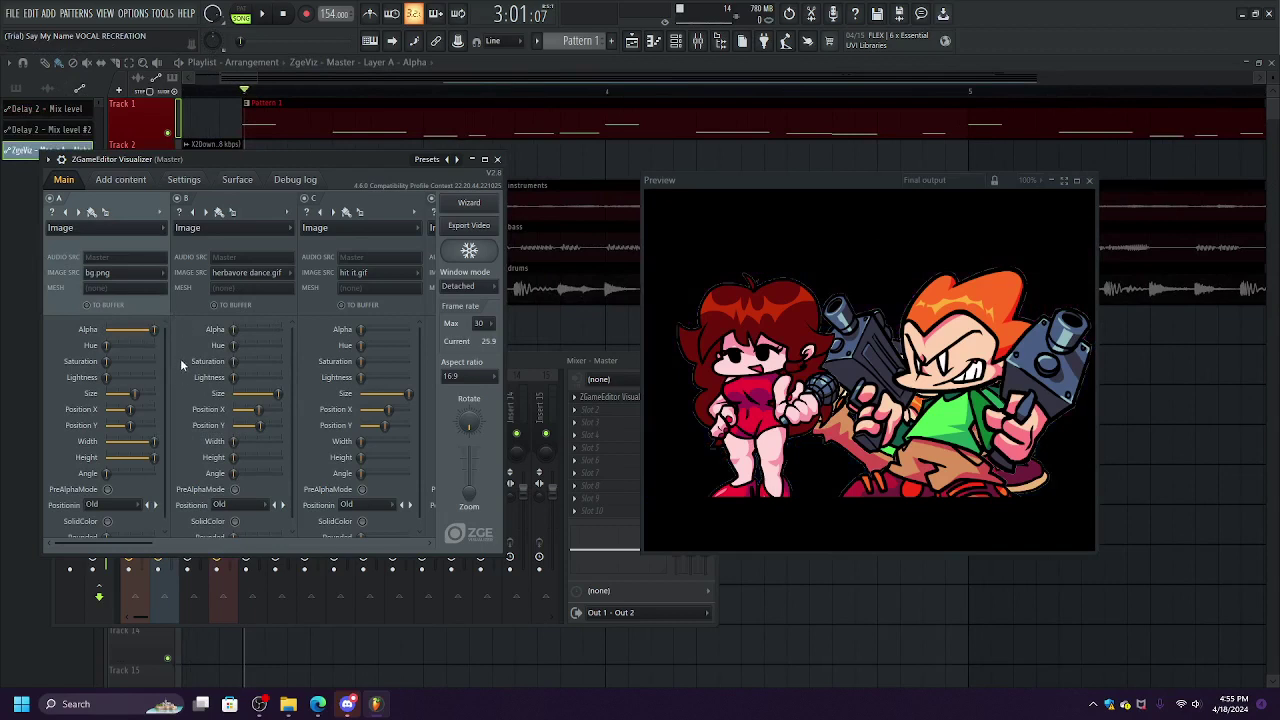
Set layer B's alpha to maximum and create alpha automation clips for the herbavore dance.gif and hit it.gif layers.
{"action": "left_click_drag", "start_coordinate": [233, 329], "coordinate": [281, 329]}
{"action": "right_click", "coordinate": [282, 330]}
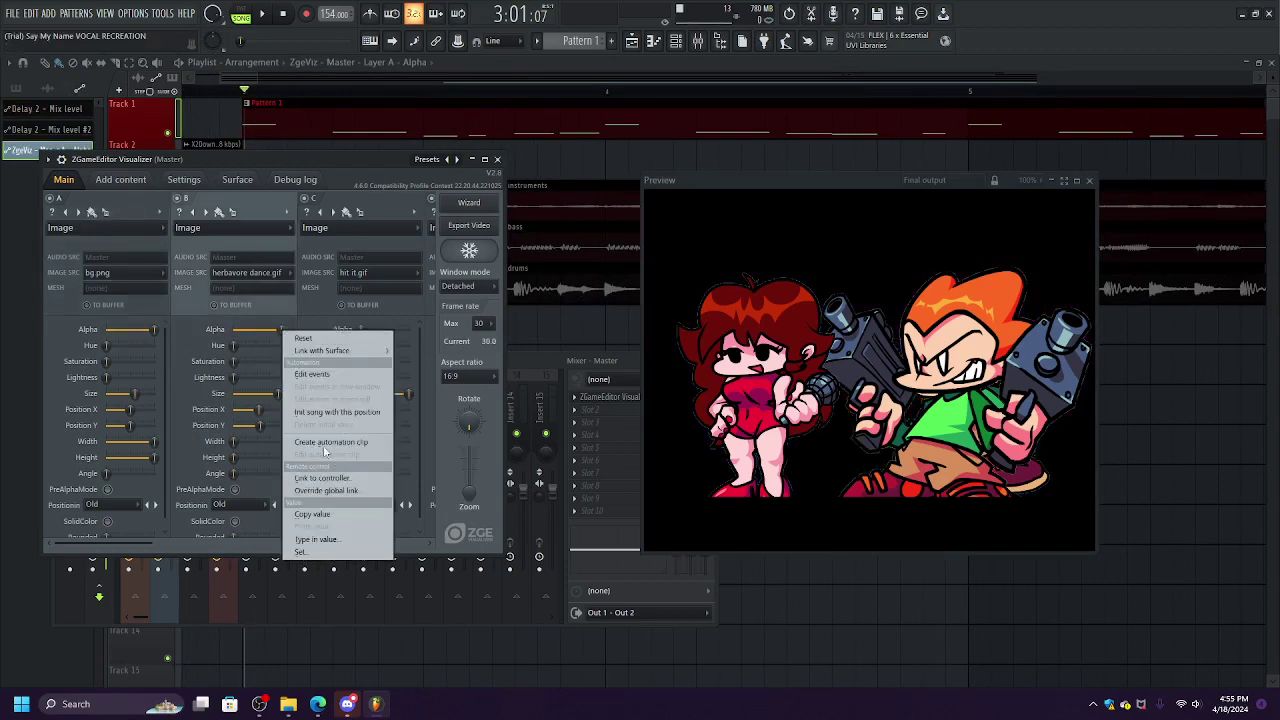
{"action": "left_click", "coordinate": [331, 442]}
{"action": "right_click", "coordinate": [410, 330]}
{"action": "left_click", "coordinate": [455, 443]}
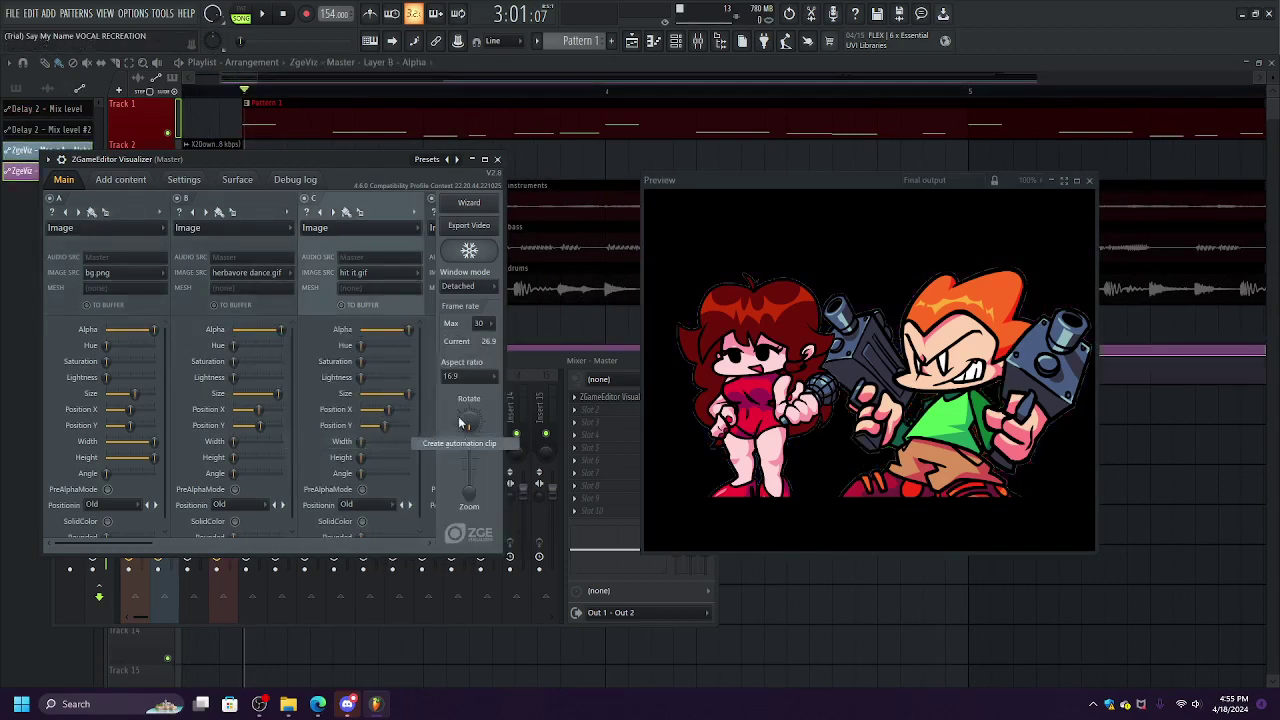
Set the alpha of the rico.gif and gf.gif layers to maximum and create an automation clip for each.
{"action": "left_click_drag", "start_coordinate": [116, 544], "coordinate": [388, 550]}
{"action": "left_click_drag", "start_coordinate": [219, 328], "coordinate": [267, 330]}
{"action": "right_click", "coordinate": [268, 331]}
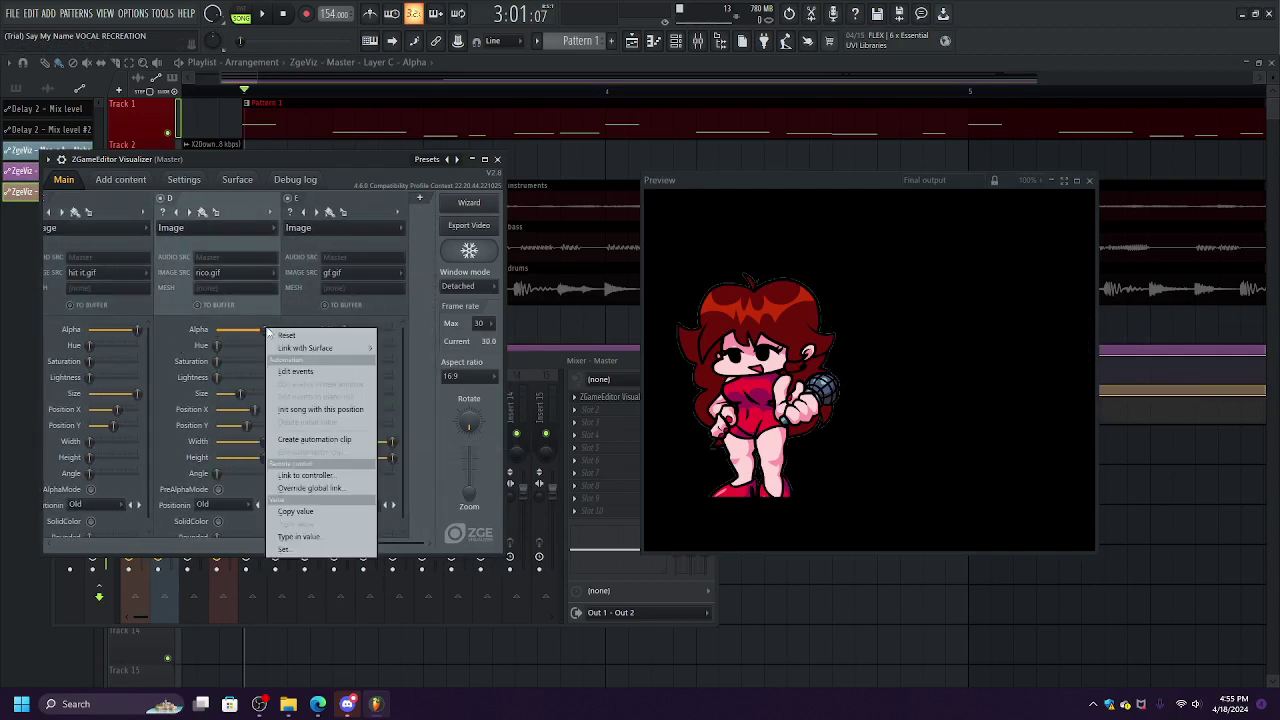
{"action": "left_click", "coordinate": [325, 439]}
{"action": "left_click_drag", "start_coordinate": [352, 331], "coordinate": [393, 331]}
{"action": "right_click", "coordinate": [394, 331]}
{"action": "left_click", "coordinate": [459, 441]}
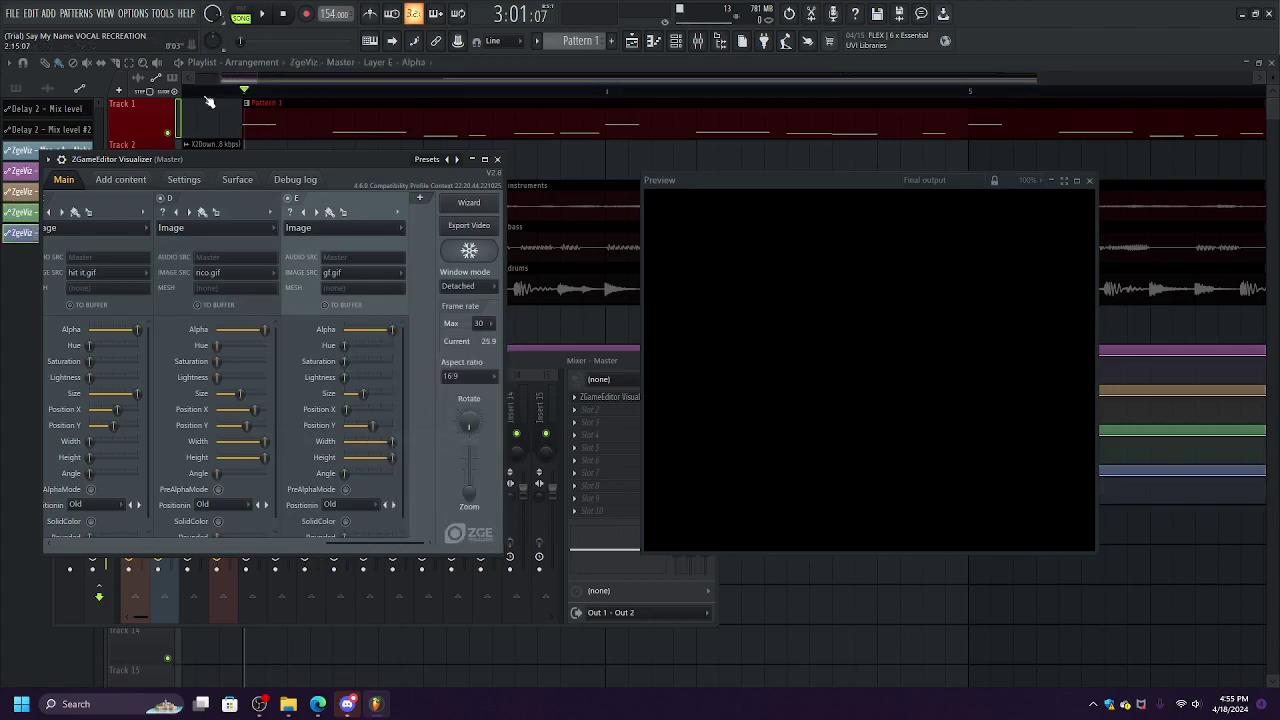
Try starting the Layer D alpha clip at bar 1 with a fade to zero at bar 3 while playing the opening.
{"action": "left_click_drag", "start_coordinate": [206, 96], "coordinate": [45, 90]}
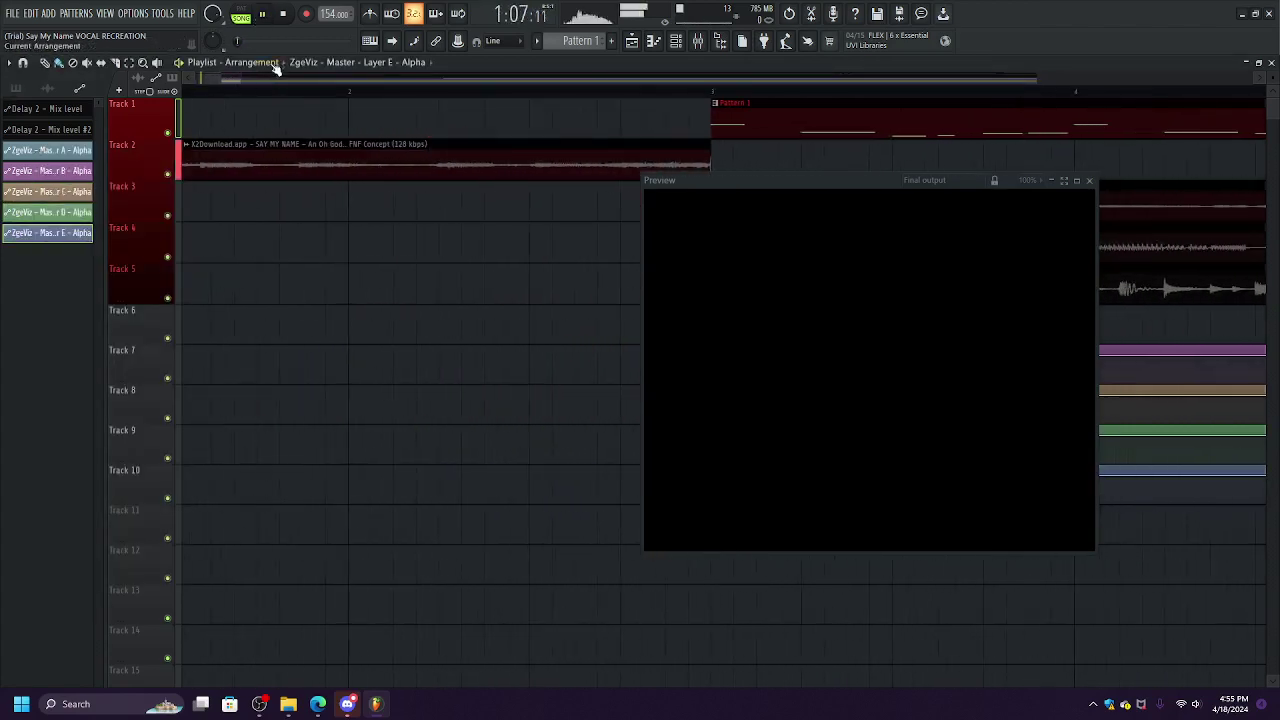
{"action": "scroll", "coordinate": [277, 92], "scroll_direction": "down", "scroll_amount": 5}
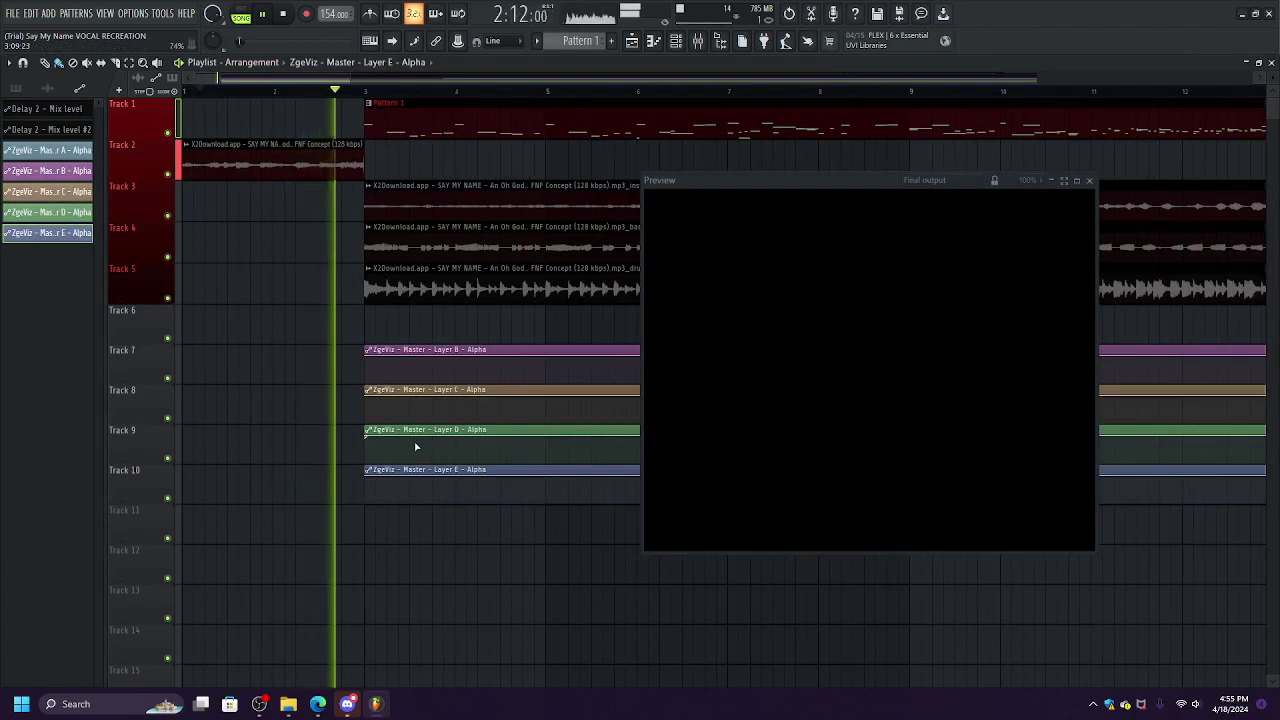
{"action": "left_click_drag", "start_coordinate": [366, 440], "coordinate": [162, 432]}
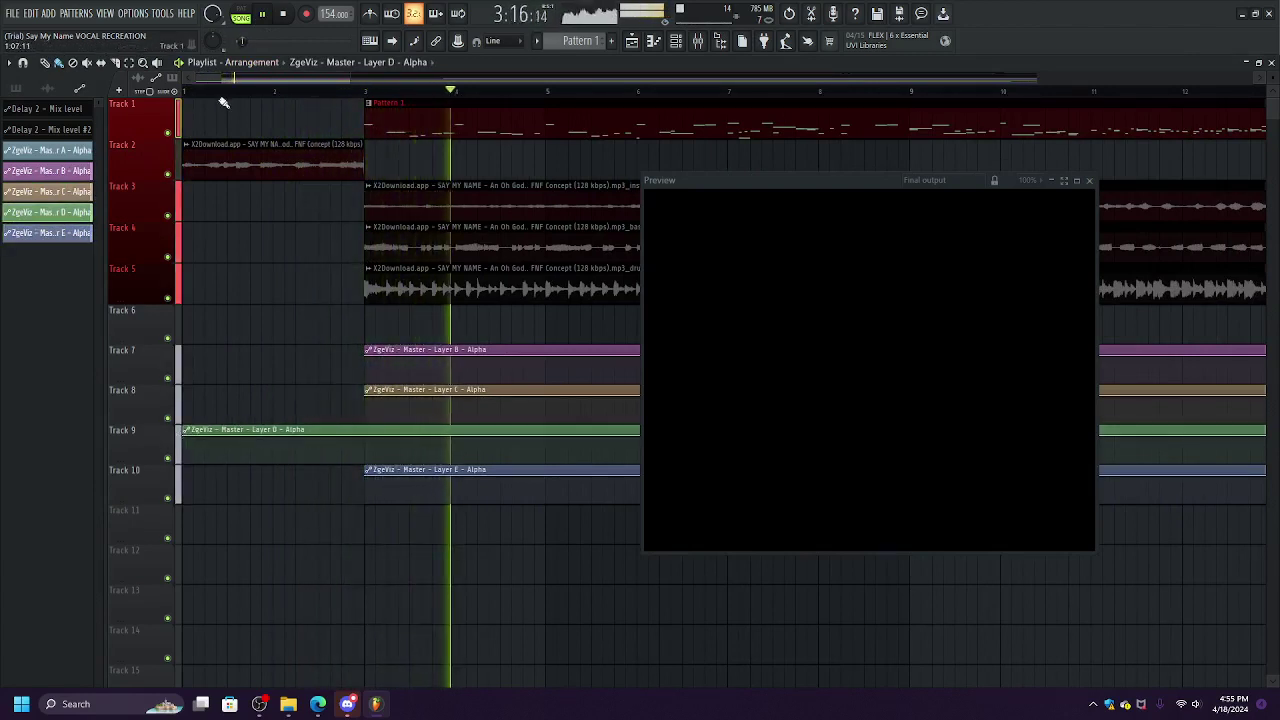
{"action": "left_click", "coordinate": [187, 92]}
{"action": "right_click", "coordinate": [329, 440]}
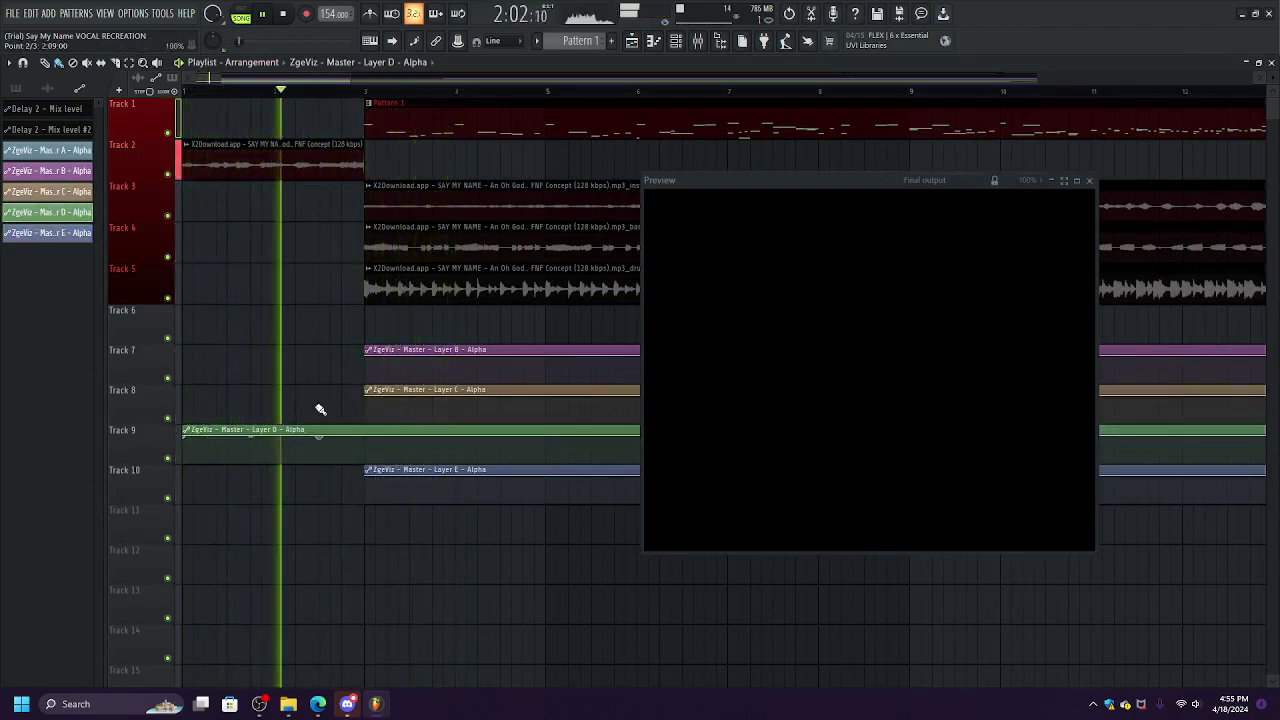
{"action": "right_click", "coordinate": [363, 462]}
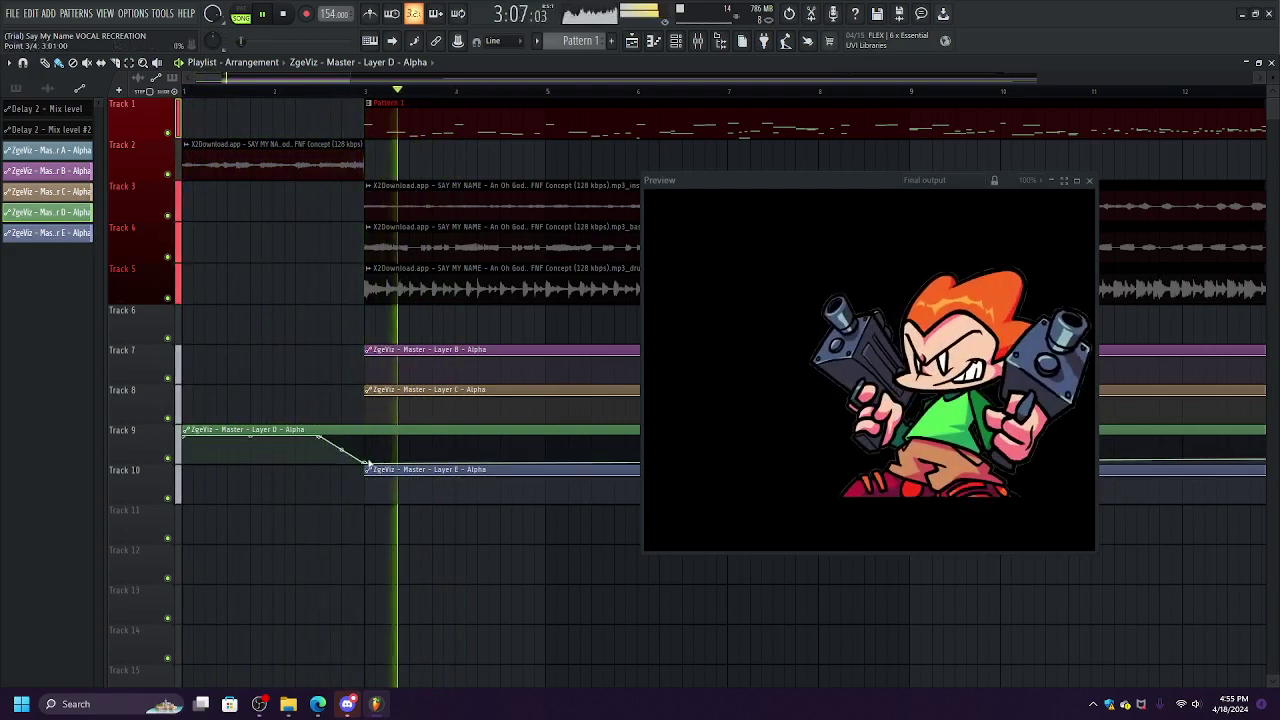
{"action": "left_click_drag", "start_coordinate": [366, 463], "coordinate": [534, 446]}
Move the Layer C alpha clip to bar 1, make it fall from full to zero at bar 3, and replay the opening.
{"action": "left_click_drag", "start_coordinate": [424, 389], "coordinate": [241, 389]}
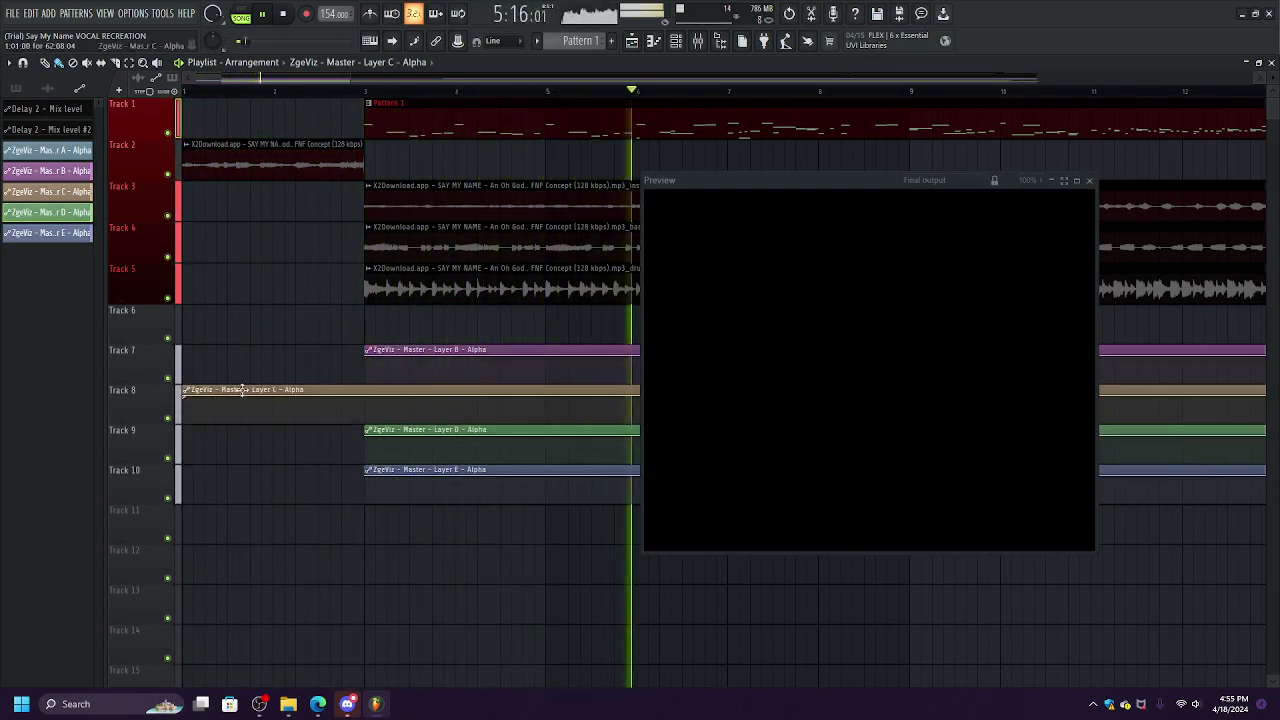
{"action": "left_click_drag", "start_coordinate": [341, 387], "coordinate": [366, 451]}
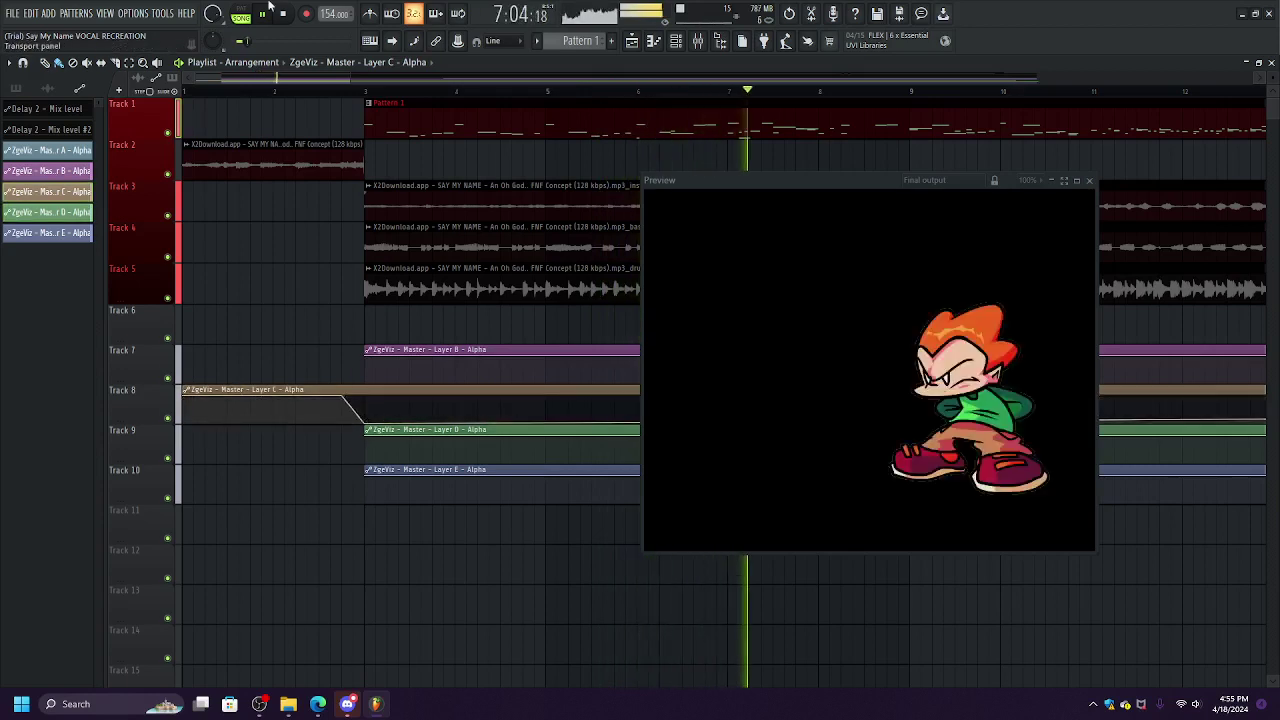
{"action": "left_click", "coordinate": [243, 91]}
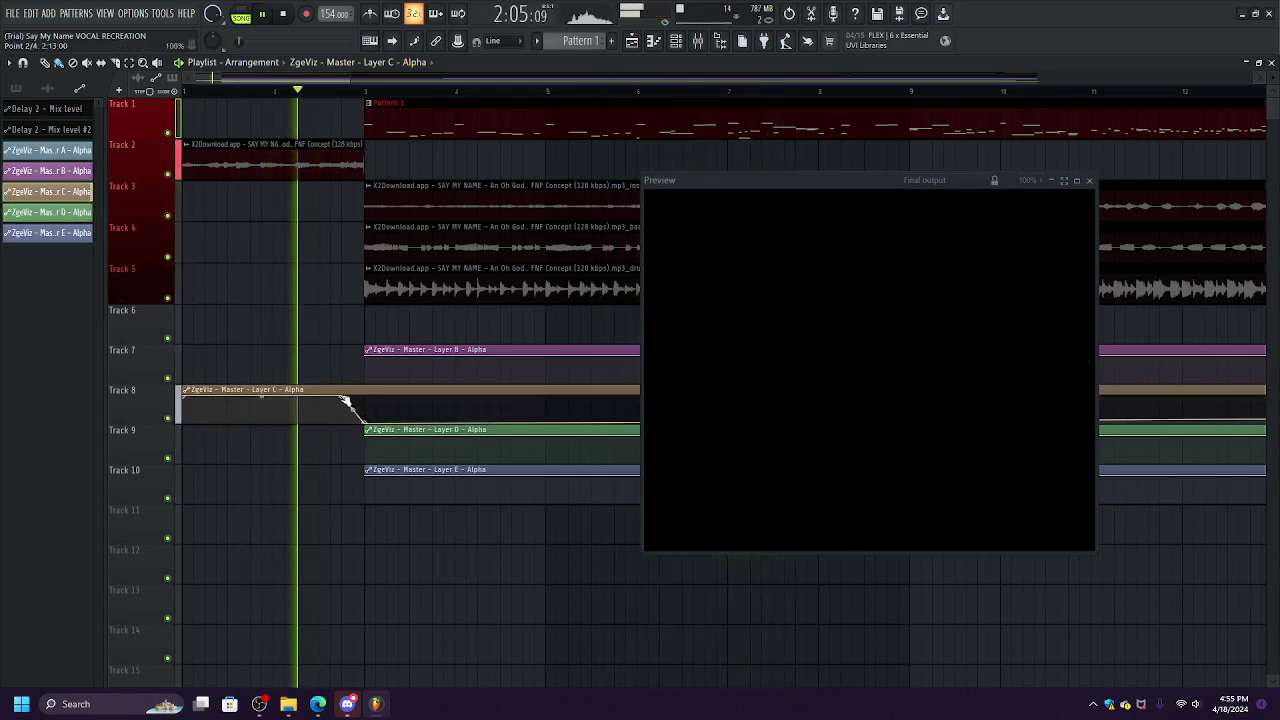
Start Layer C's fade about midway through bar 2, curve it, and make its alpha jump back to full at bar 3.
{"action": "left_click_drag", "start_coordinate": [351, 404], "coordinate": [310, 398]}
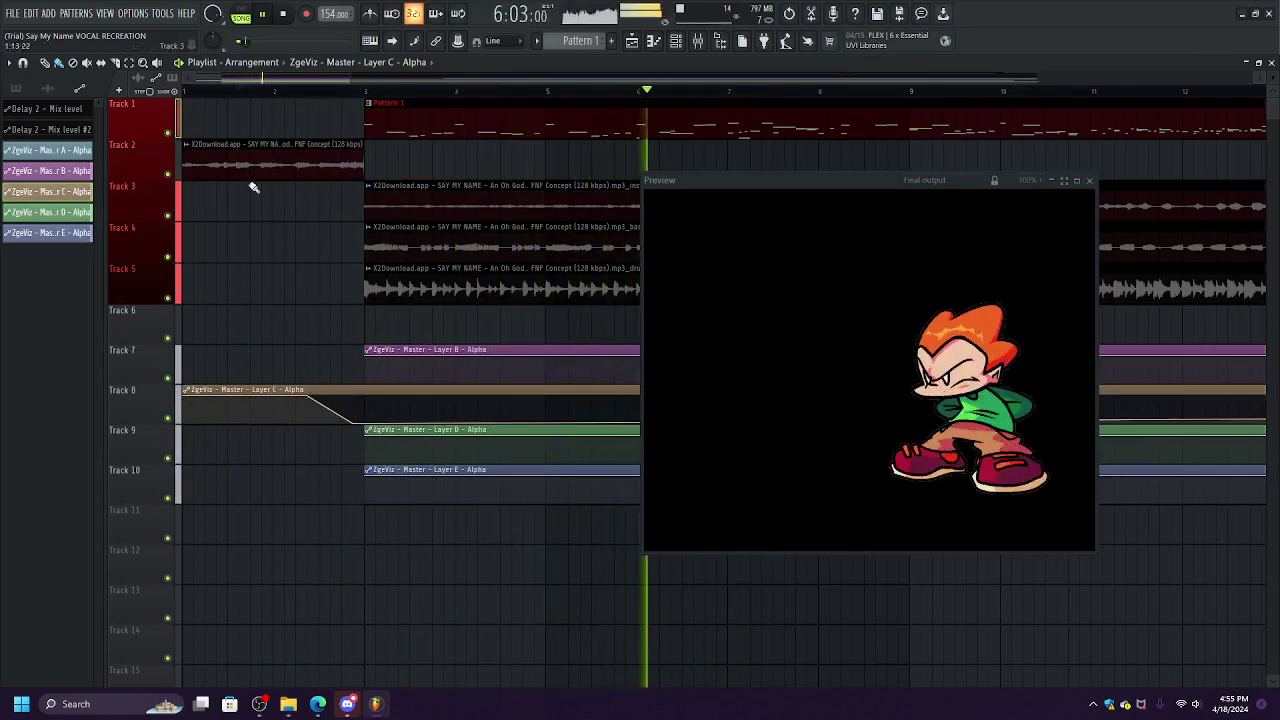
{"action": "left_click", "coordinate": [186, 91]}
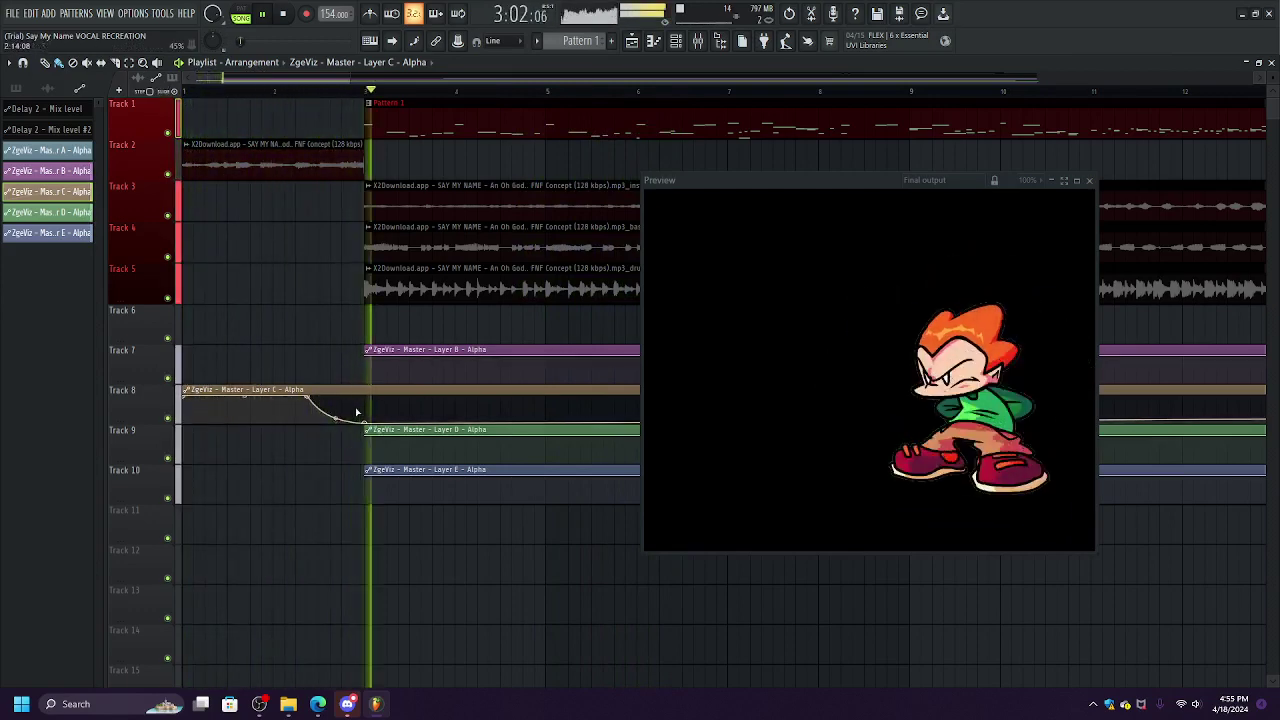
{"action": "left_click_drag", "start_coordinate": [381, 420], "coordinate": [360, 391]}
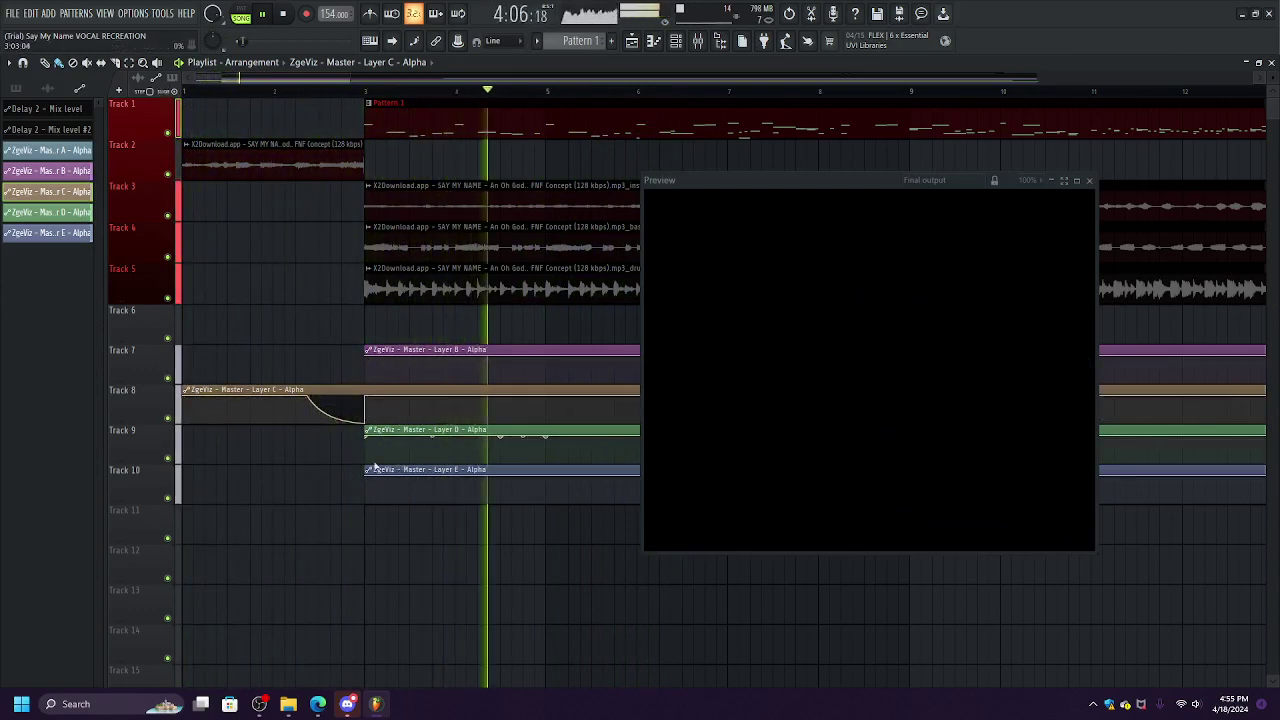
Drop the Layer D alpha automation from full to zero at bar 3 and delete the surplus points after it.
{"action": "left_click_drag", "start_coordinate": [374, 446], "coordinate": [362, 467]}
{"action": "right_click", "coordinate": [490, 437]}
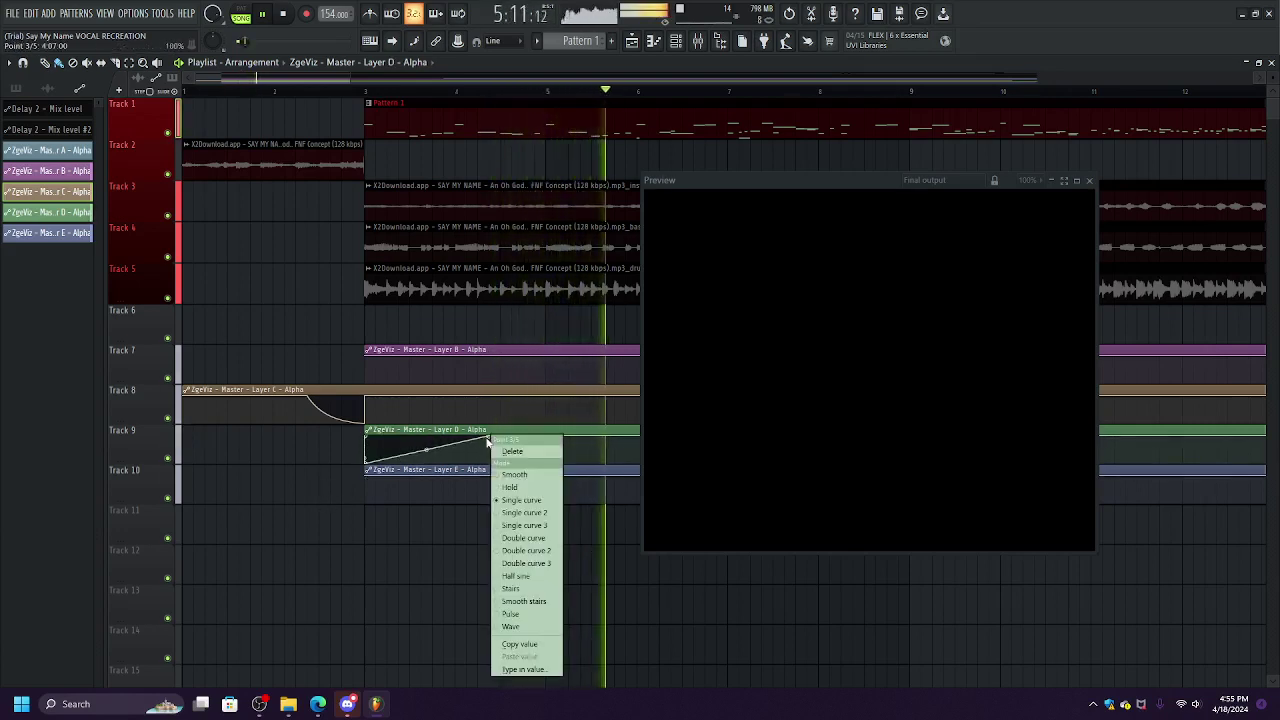
{"action": "left_click", "coordinate": [520, 451]}
{"action": "right_click", "coordinate": [537, 438]}
{"action": "left_click", "coordinate": [557, 451]}
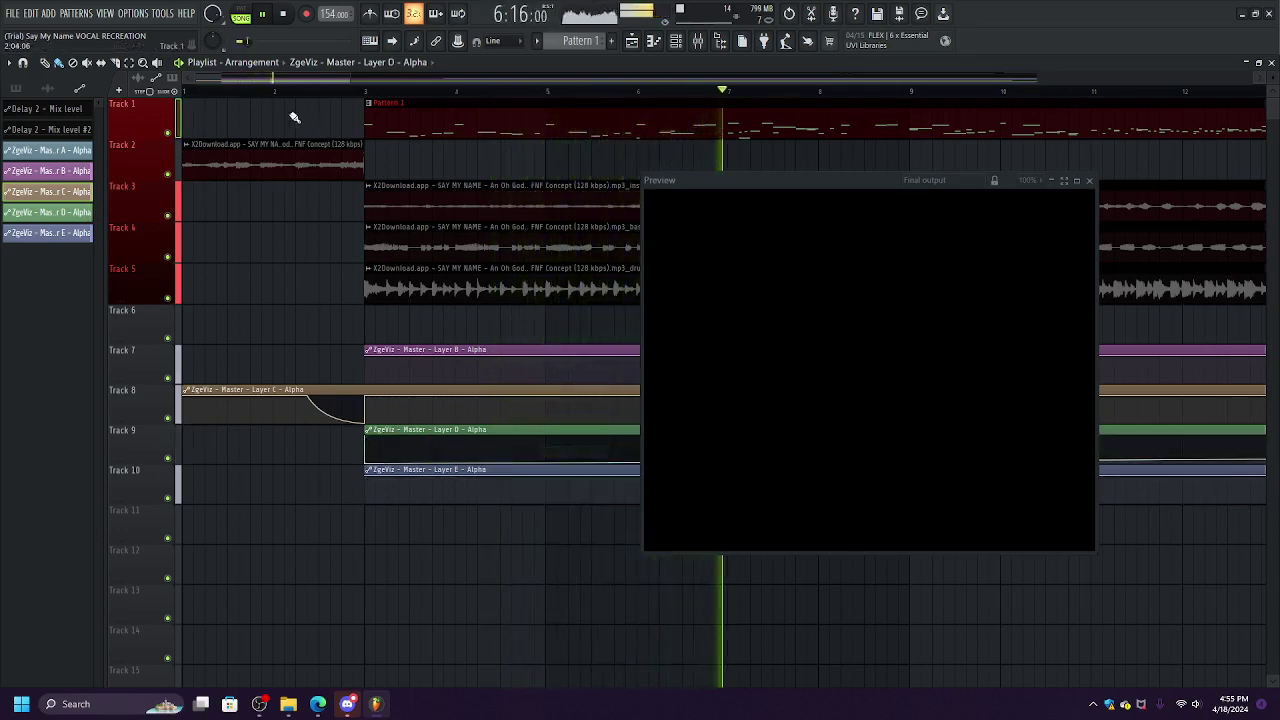
Try dropping the Layer B and Layer E alpha automation to zero at bar 3, and undo the added points.
{"action": "left_click_drag", "start_coordinate": [382, 368], "coordinate": [361, 390]}
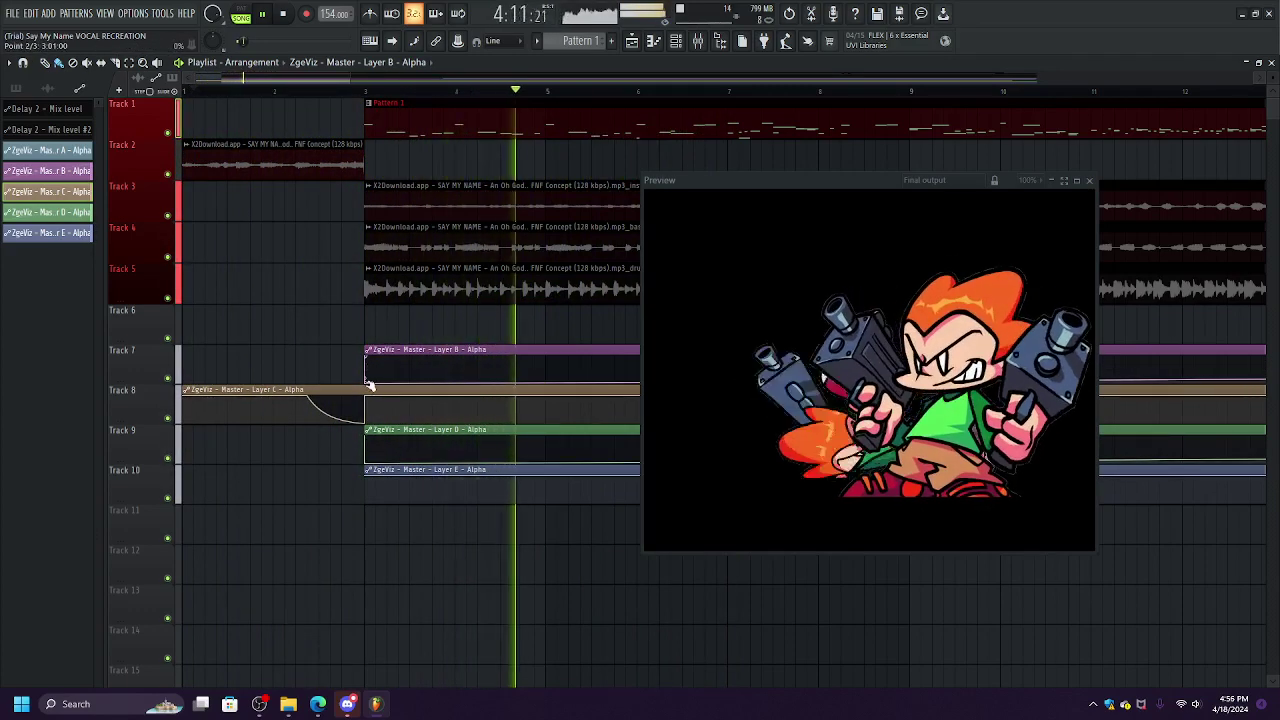
{"action": "left_click", "coordinate": [370, 496]}
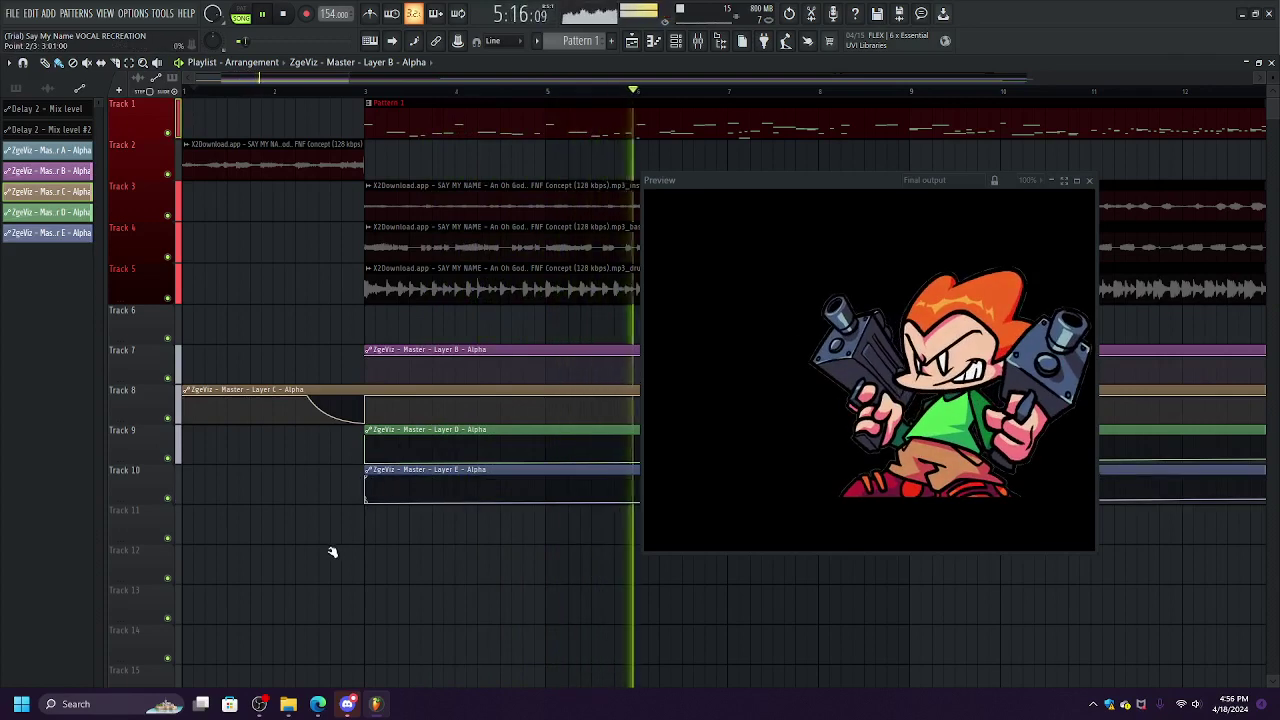
{"action": "left_click", "coordinate": [789, 15]}
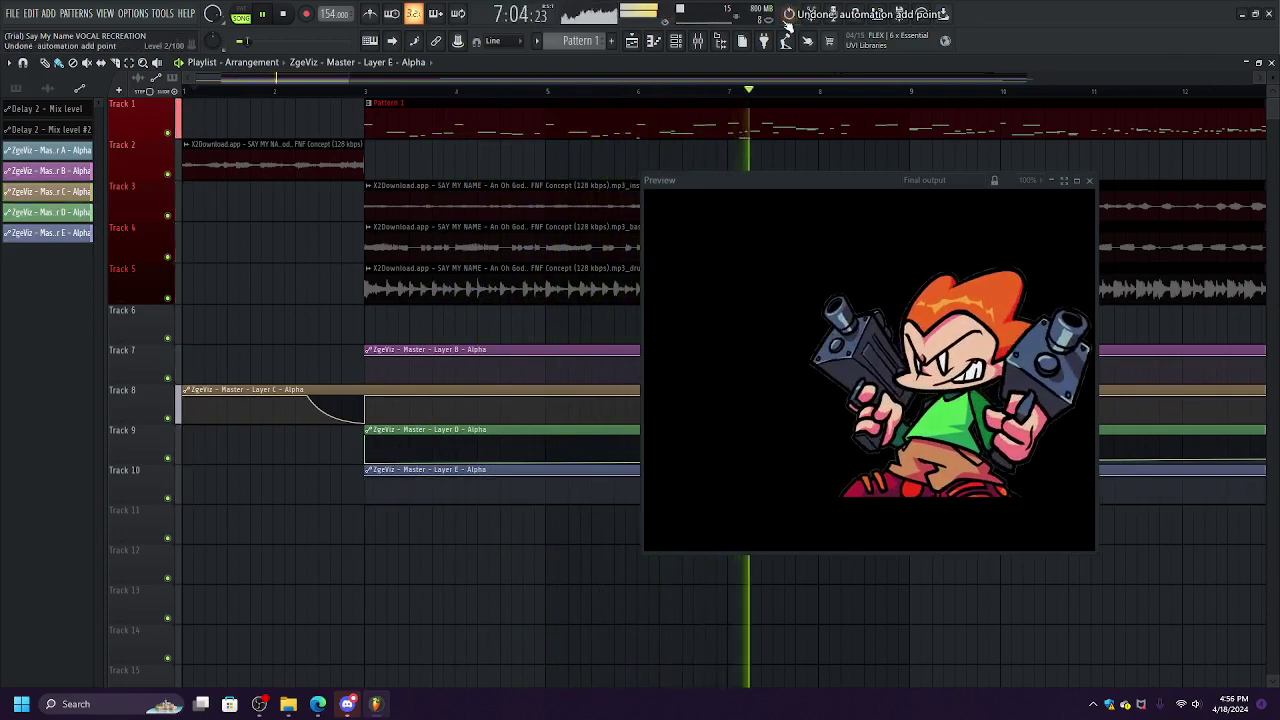
Place the Layer A alpha clip on Track 6 at bar 3 and drop its automation to zero at that bar.
{"action": "left_click_drag", "start_coordinate": [303, 86], "coordinate": [490, 229]}
{"action": "left_click_drag", "start_coordinate": [2, 340], "coordinate": [370, 359]}
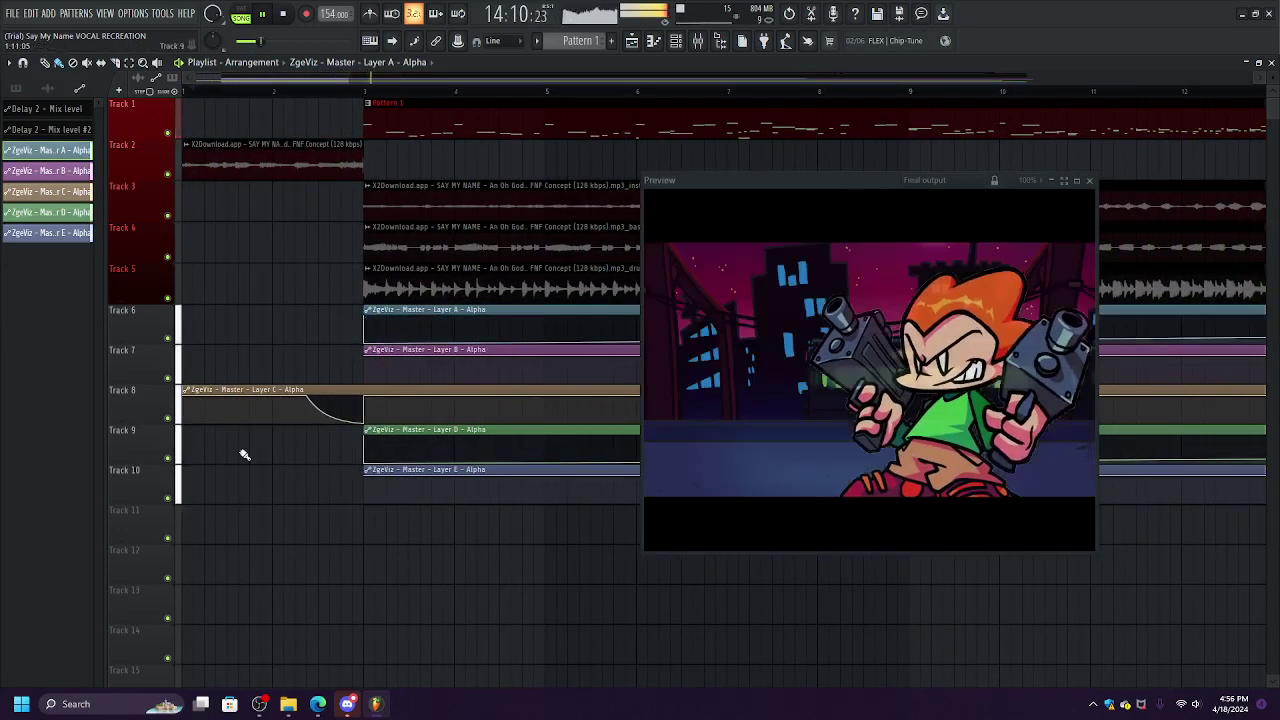
Play the arrangement from just before bar 3 and around bars 14 to 20 to find the next scene change.
{"action": "left_click", "coordinate": [330, 92]}
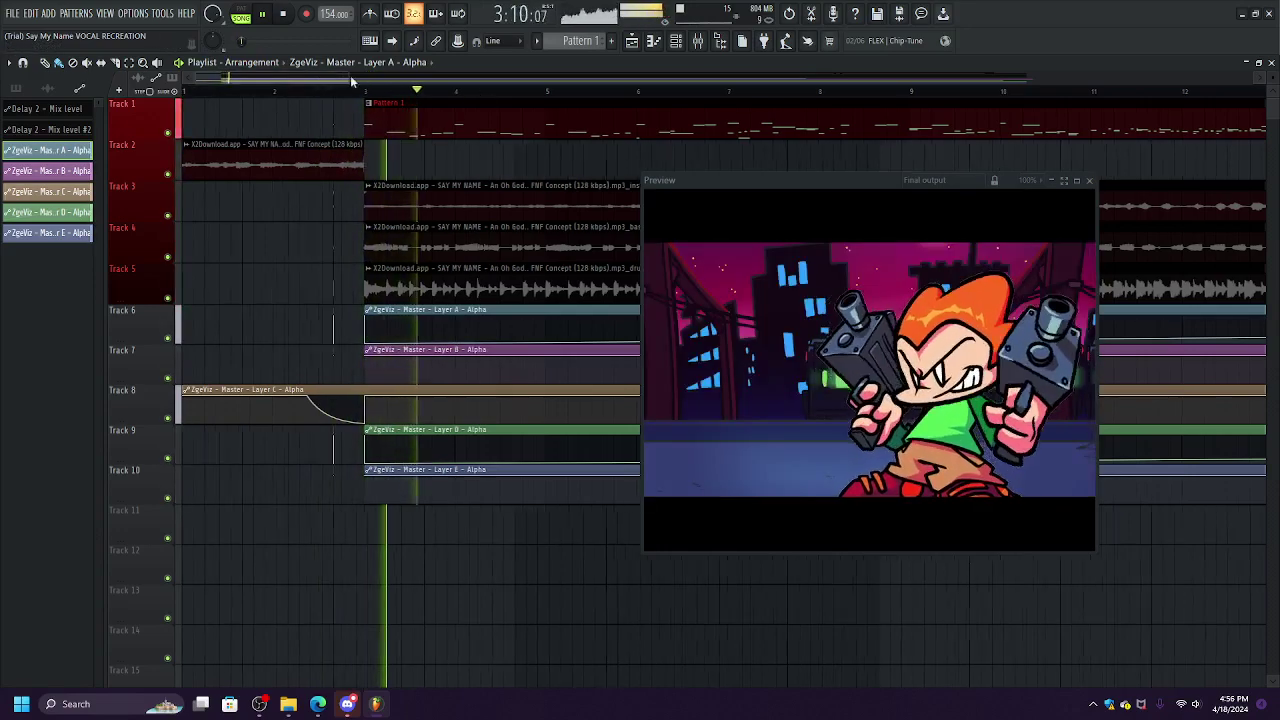
{"action": "left_click_drag", "start_coordinate": [343, 78], "coordinate": [491, 154]}
{"action": "scroll", "coordinate": [484, 92], "scroll_direction": "down", "scroll_amount": 7}
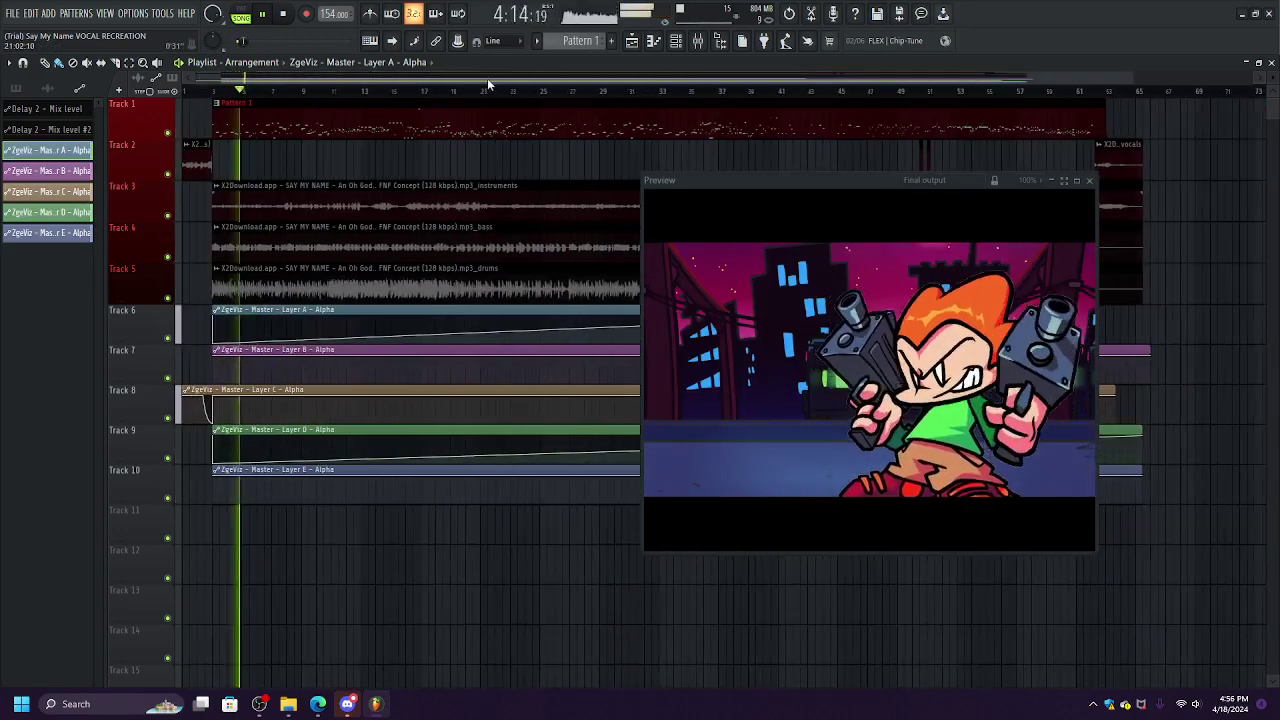
{"action": "left_click_drag", "start_coordinate": [487, 79], "coordinate": [524, 90]}
{"action": "left_click", "coordinate": [460, 93]}
{"action": "scroll", "coordinate": [533, 97], "scroll_direction": "up", "scroll_amount": 3}
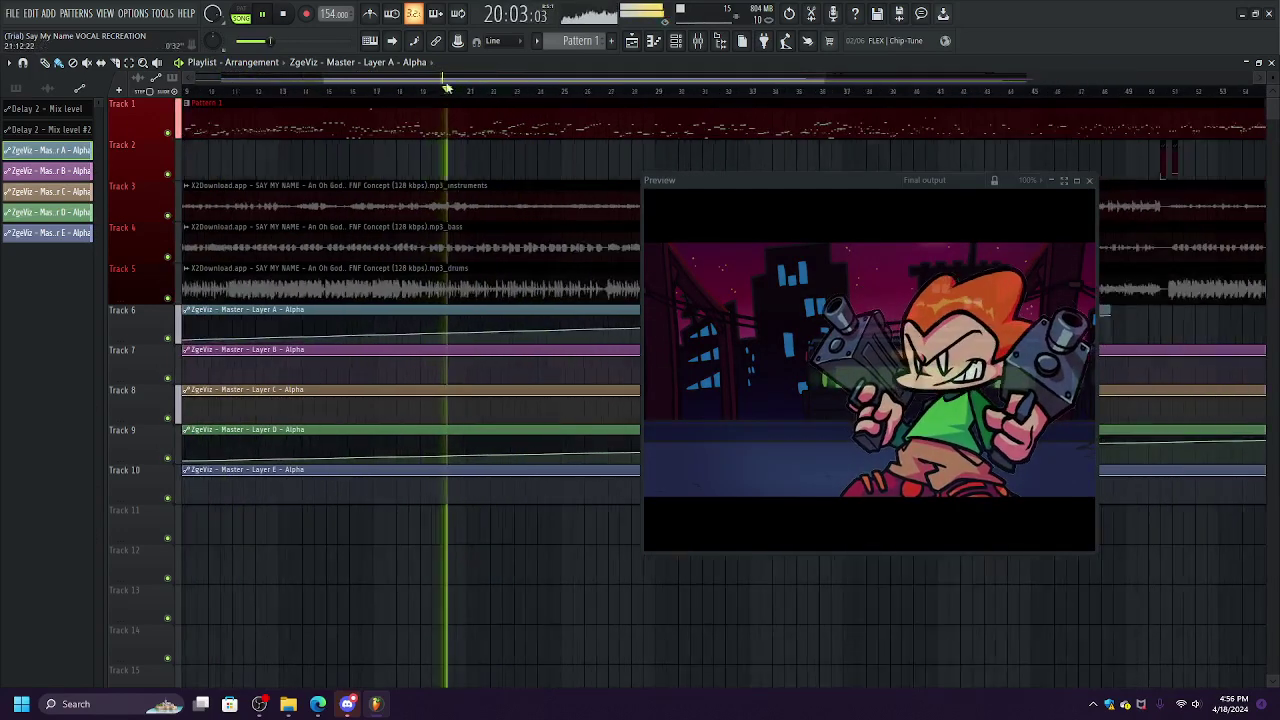
{"action": "left_click", "coordinate": [340, 92]}
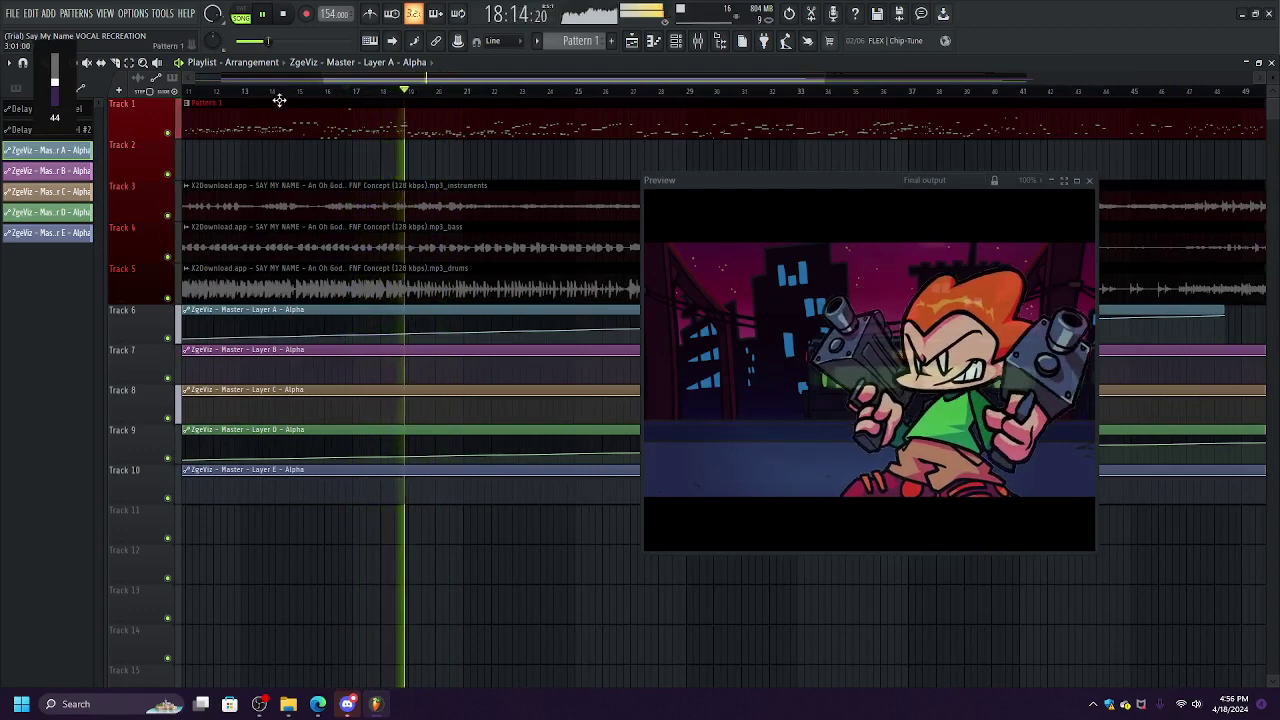
{"action": "left_click", "coordinate": [277, 92]}
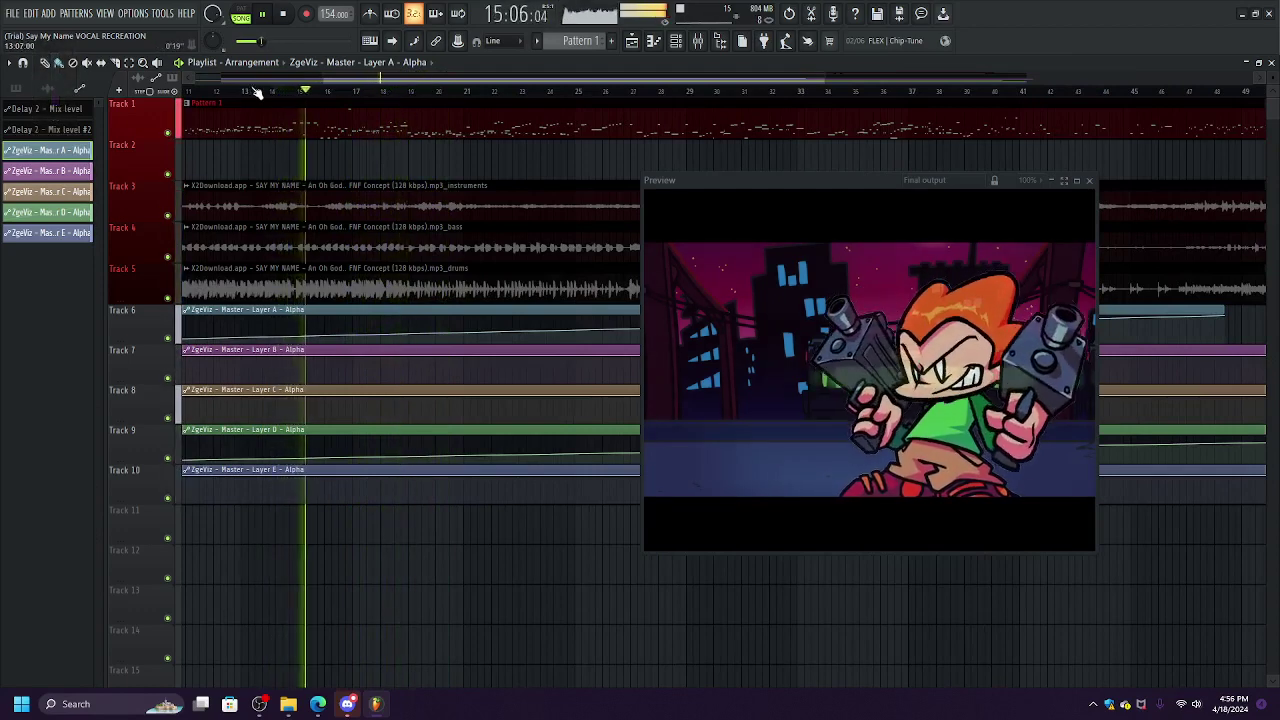
Make the Layer A and Layer D alpha automation jump from zero to full at bar 19.
{"action": "scroll", "coordinate": [437, 95], "scroll_direction": "up", "scroll_amount": 2}
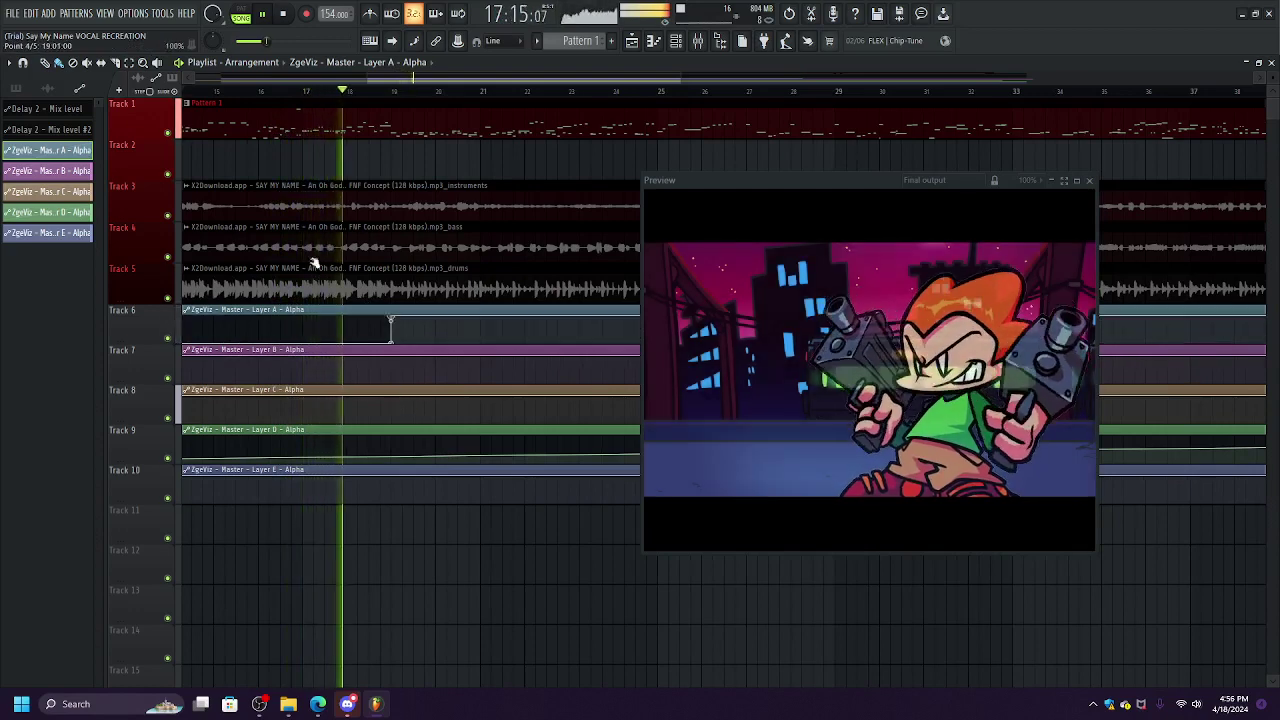
{"action": "left_click_drag", "start_coordinate": [391, 454], "coordinate": [380, 414]}
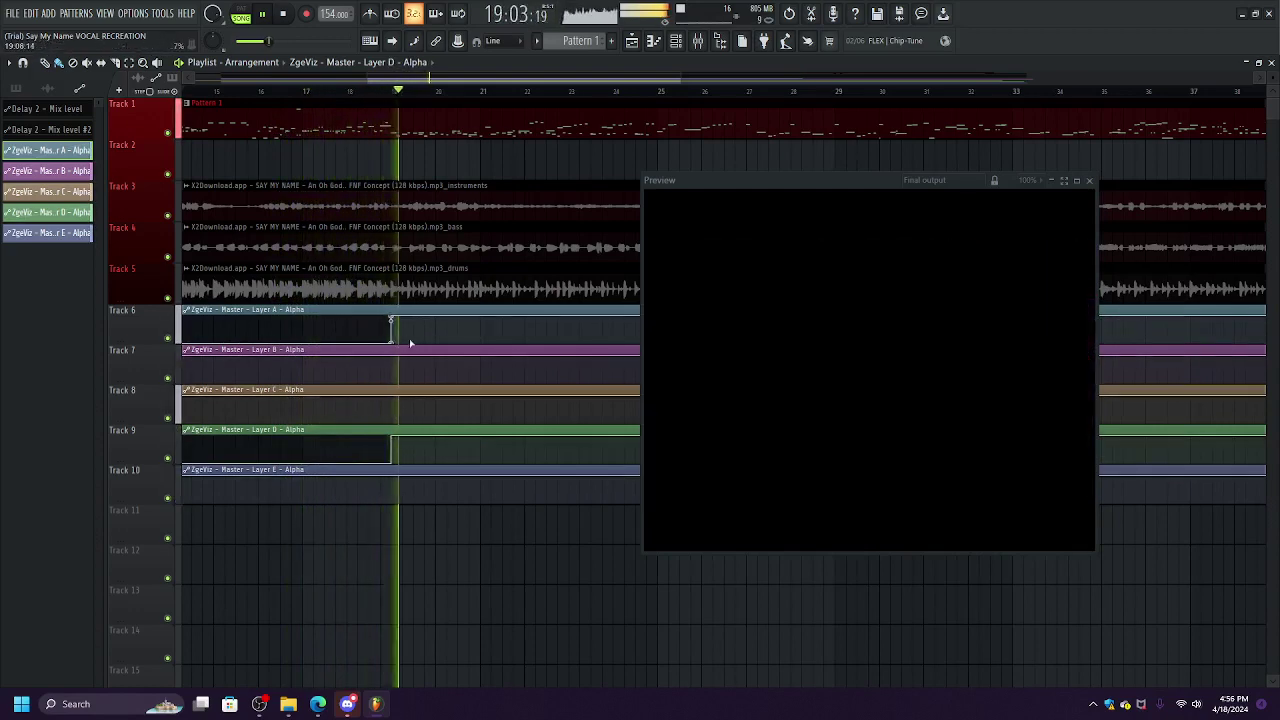
Reshape the Layer A alpha automation so it jumps to full at bar 19 and curves gradually down to zero.
{"action": "right_click", "coordinate": [391, 319]}
{"action": "left_click", "coordinate": [422, 336]}
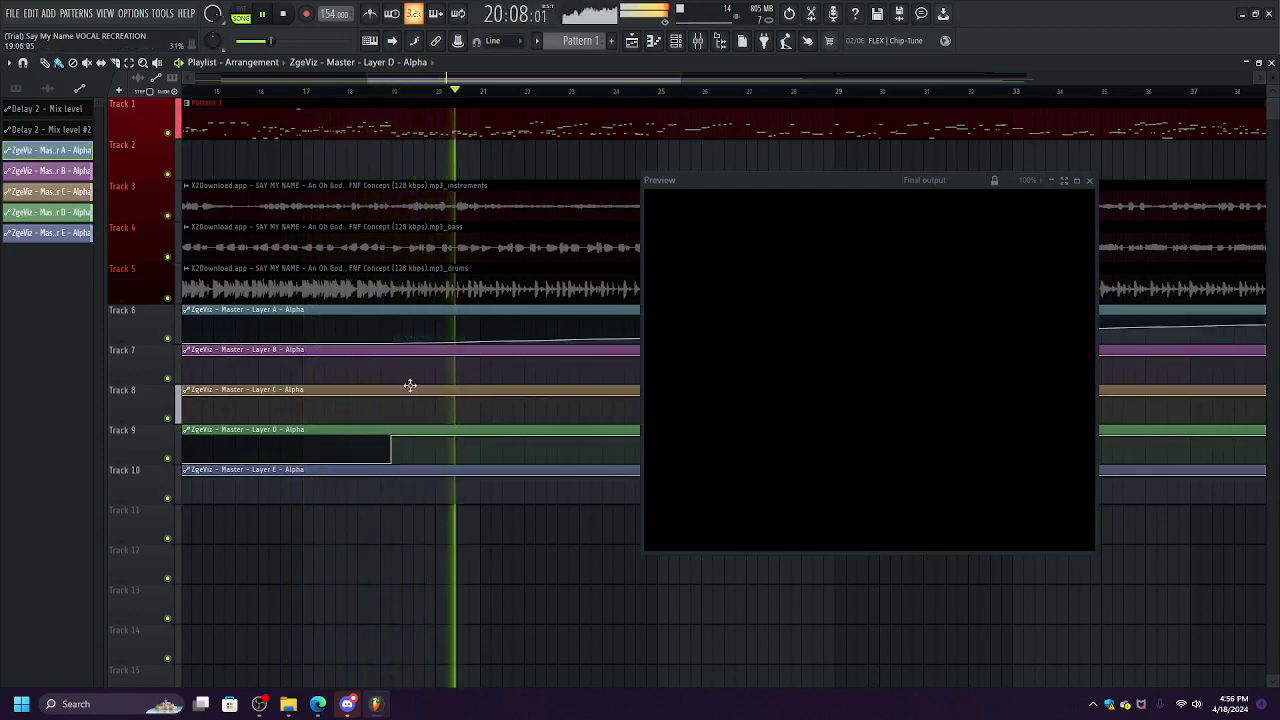
{"action": "right_click", "coordinate": [590, 338]}
{"action": "left_click_drag", "start_coordinate": [591, 341], "coordinate": [631, 350]}
{"action": "left_click_drag", "start_coordinate": [391, 342], "coordinate": [394, 315]}
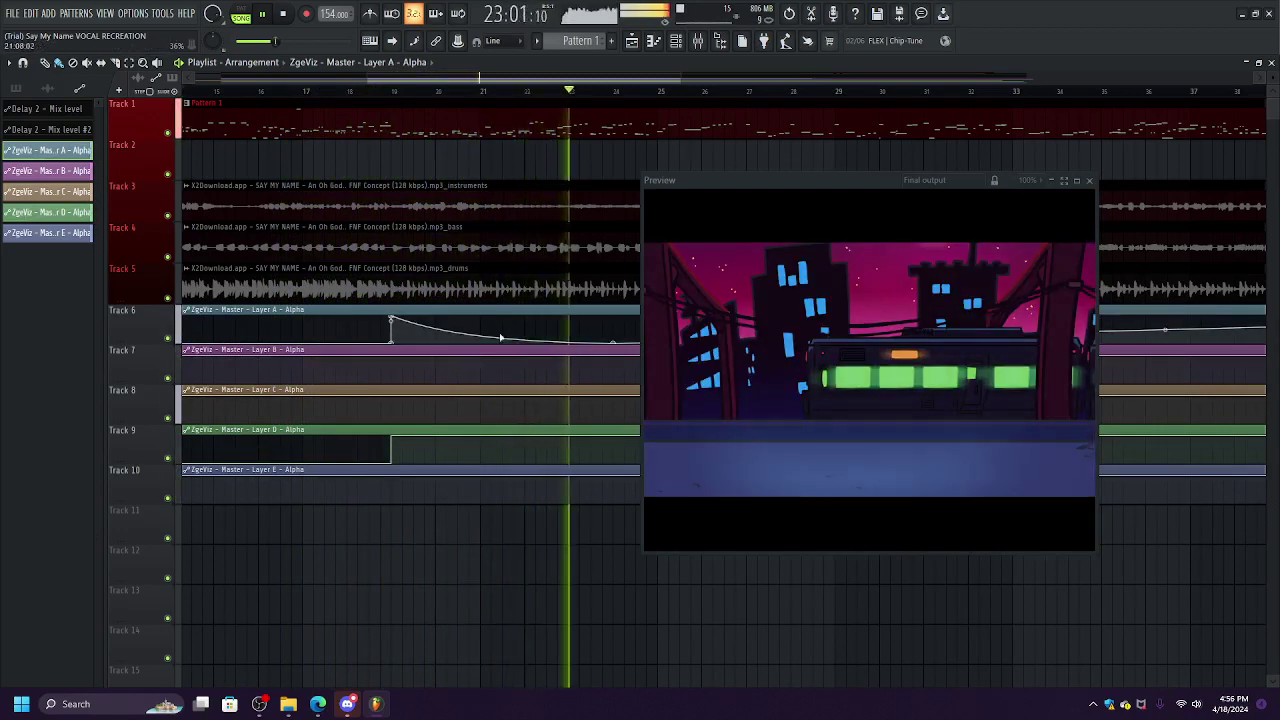
{"action": "left_click_drag", "start_coordinate": [501, 338], "coordinate": [503, 317]}
{"action": "left_click_drag", "start_coordinate": [612, 343], "coordinate": [918, 432]}
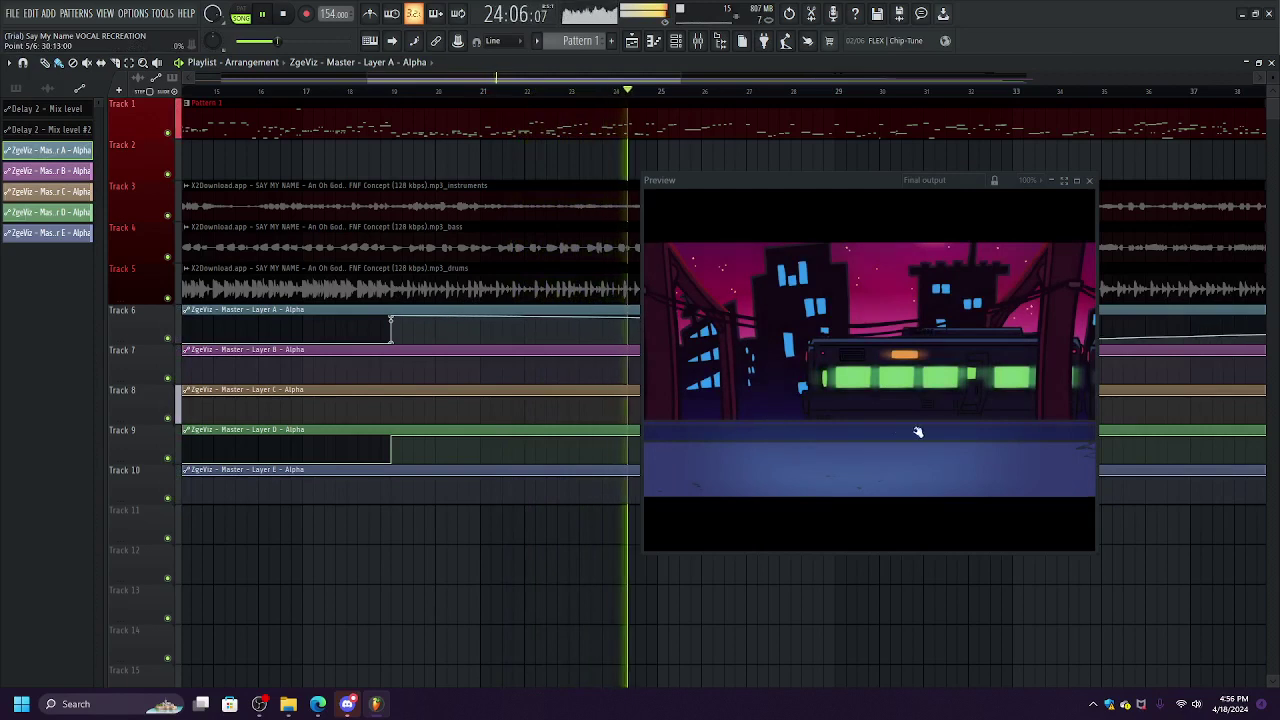
Pull the zero end of the Layer A fade back to between bars 26 and 27, moving the preview window clear of it.
{"action": "left_click_drag", "start_coordinate": [720, 182], "coordinate": [424, 144]}
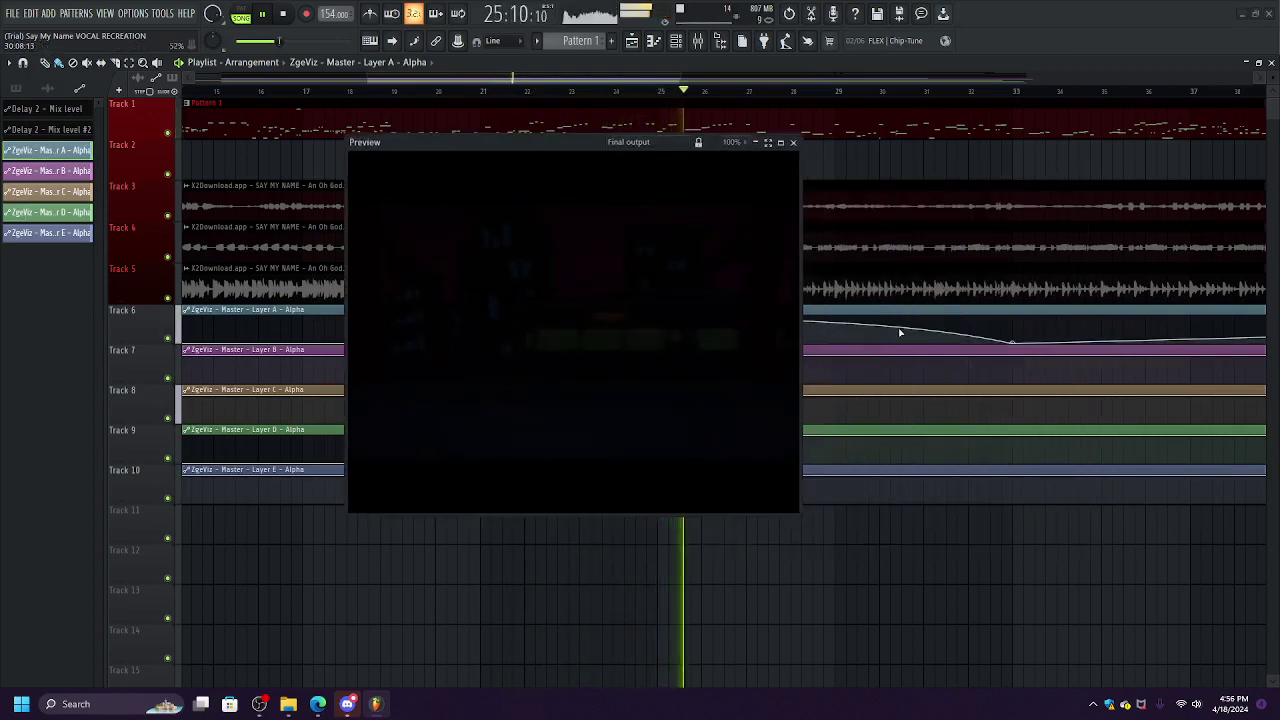
{"action": "left_click_drag", "start_coordinate": [1015, 345], "coordinate": [853, 402]}
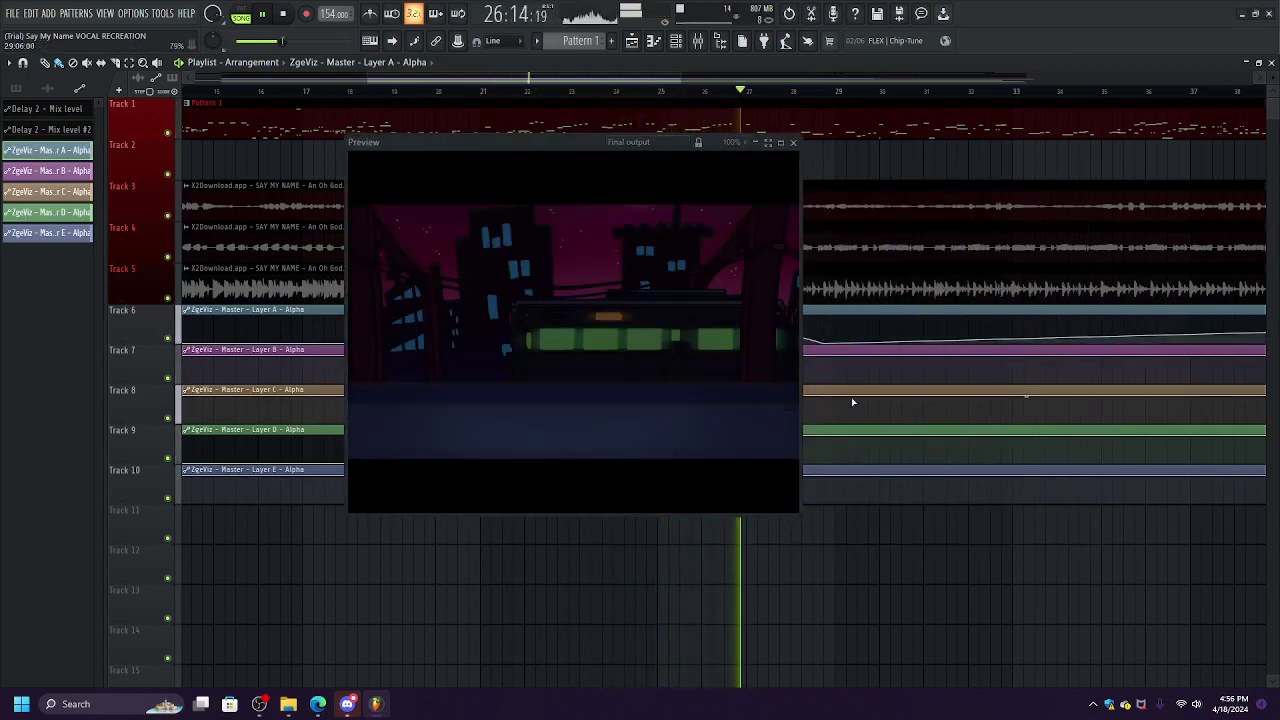
{"action": "left_click_drag", "start_coordinate": [826, 335], "coordinate": [804, 348]}
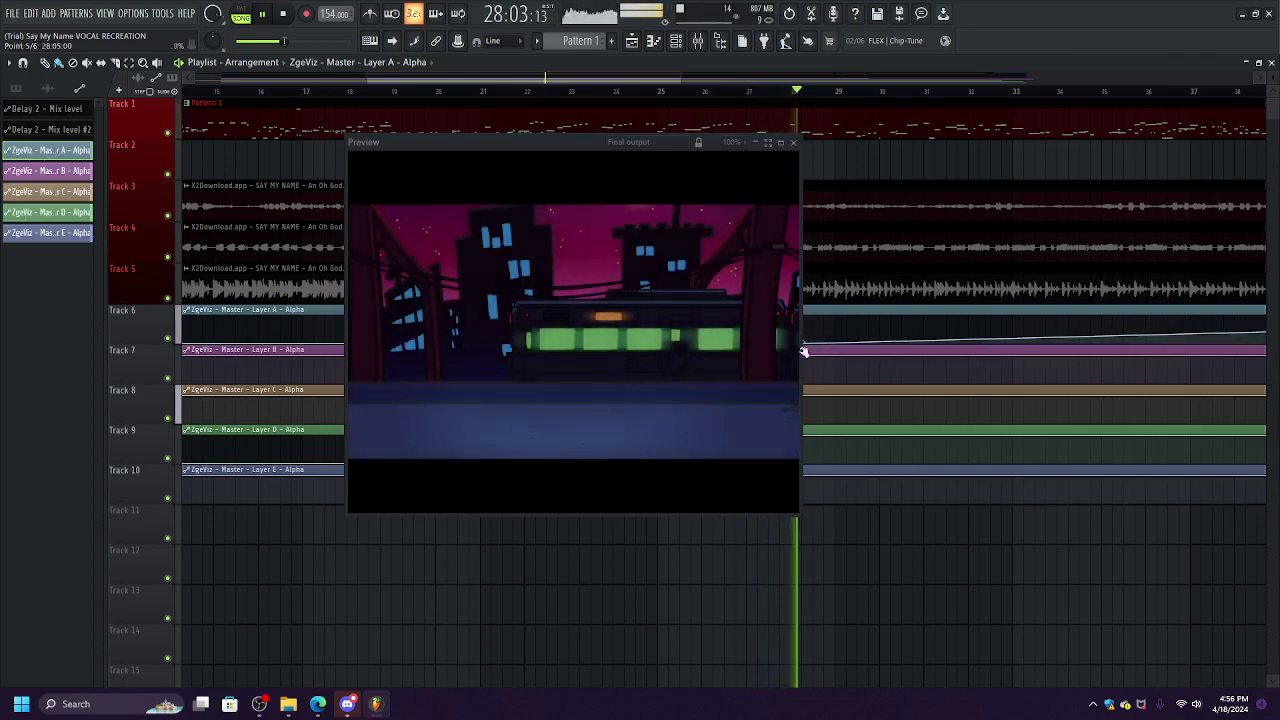
{"action": "left_click_drag", "start_coordinate": [681, 91], "coordinate": [622, 92]}
{"action": "left_click_drag", "start_coordinate": [581, 148], "coordinate": [329, 184]}
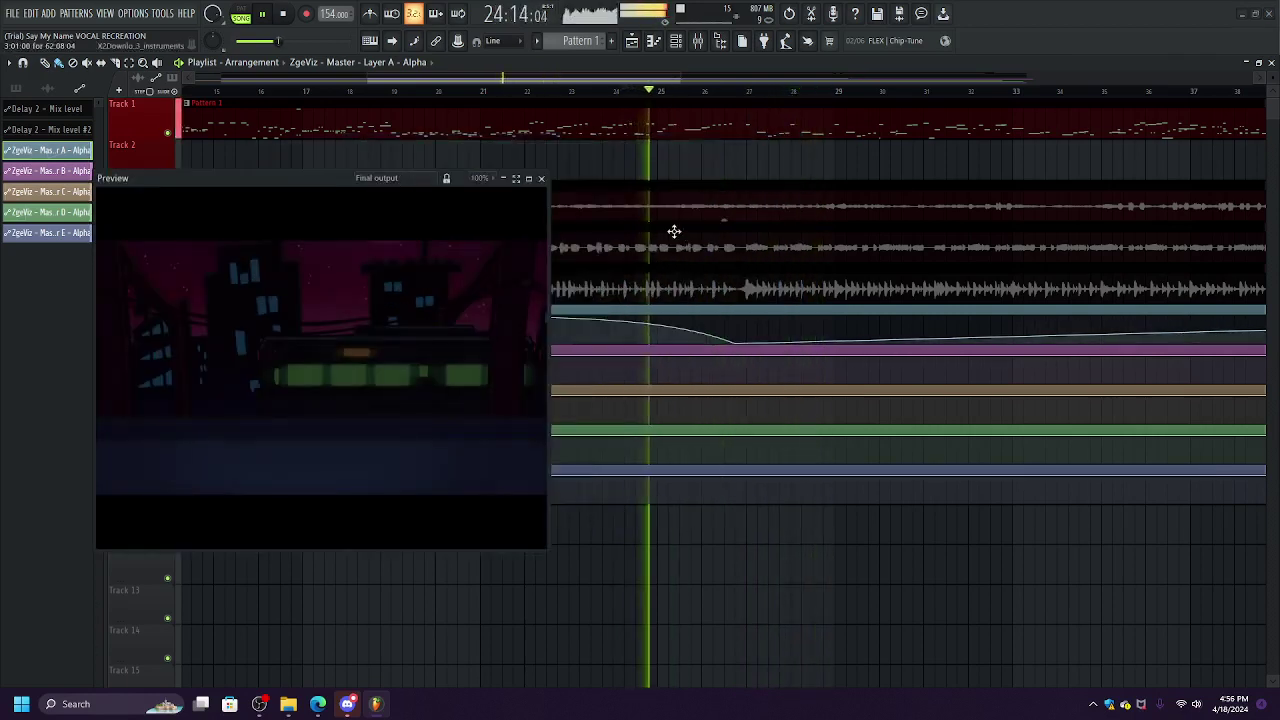
End the Layer A fade at bar 26, return its alpha to full there, and drop it to zero at bar 27.
{"action": "right_click", "coordinate": [784, 341]}
{"action": "left_click_drag", "start_coordinate": [783, 338], "coordinate": [640, 247]}
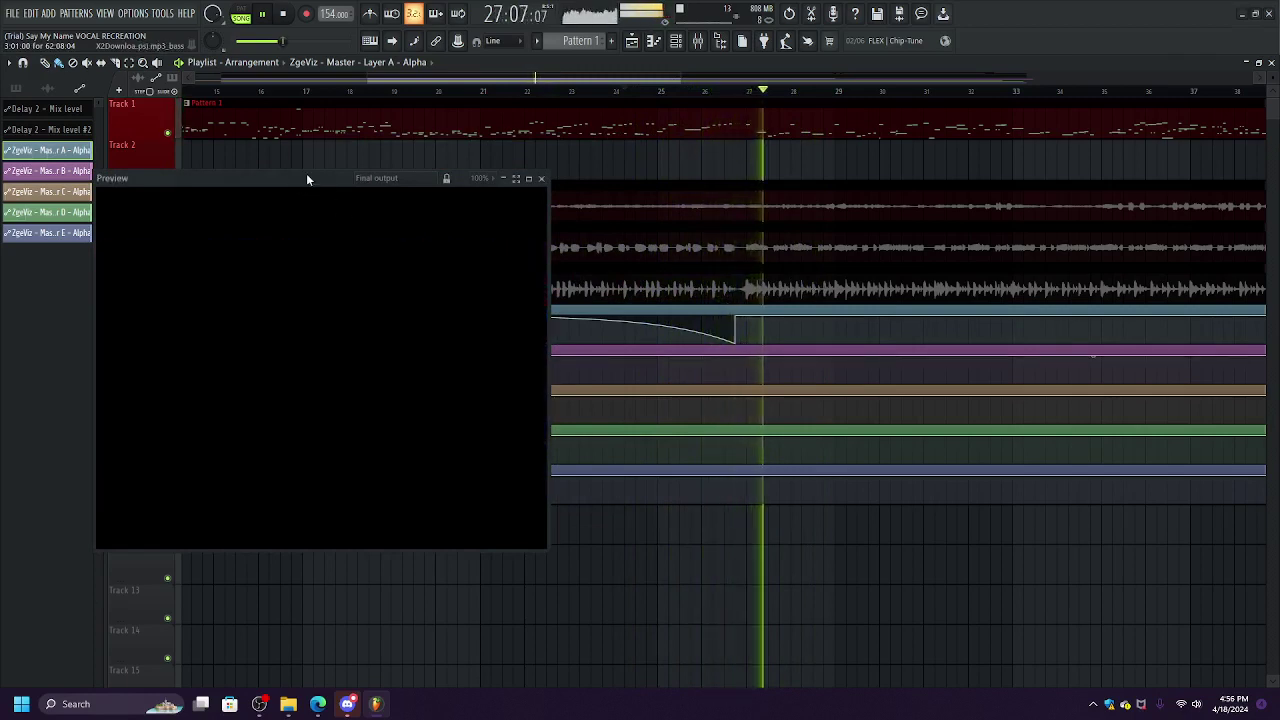
{"action": "left_click_drag", "start_coordinate": [307, 178], "coordinate": [312, 129]}
{"action": "mouse_move", "coordinate": [736, 344]}
{"action": "left_mouse_down"}
{"action": "mouse_move", "coordinate": [690, 342]}
{"action": "mouse_move", "coordinate": [766, 337]}
{"action": "mouse_move", "coordinate": [749, 357]}
{"action": "left_mouse_up"}
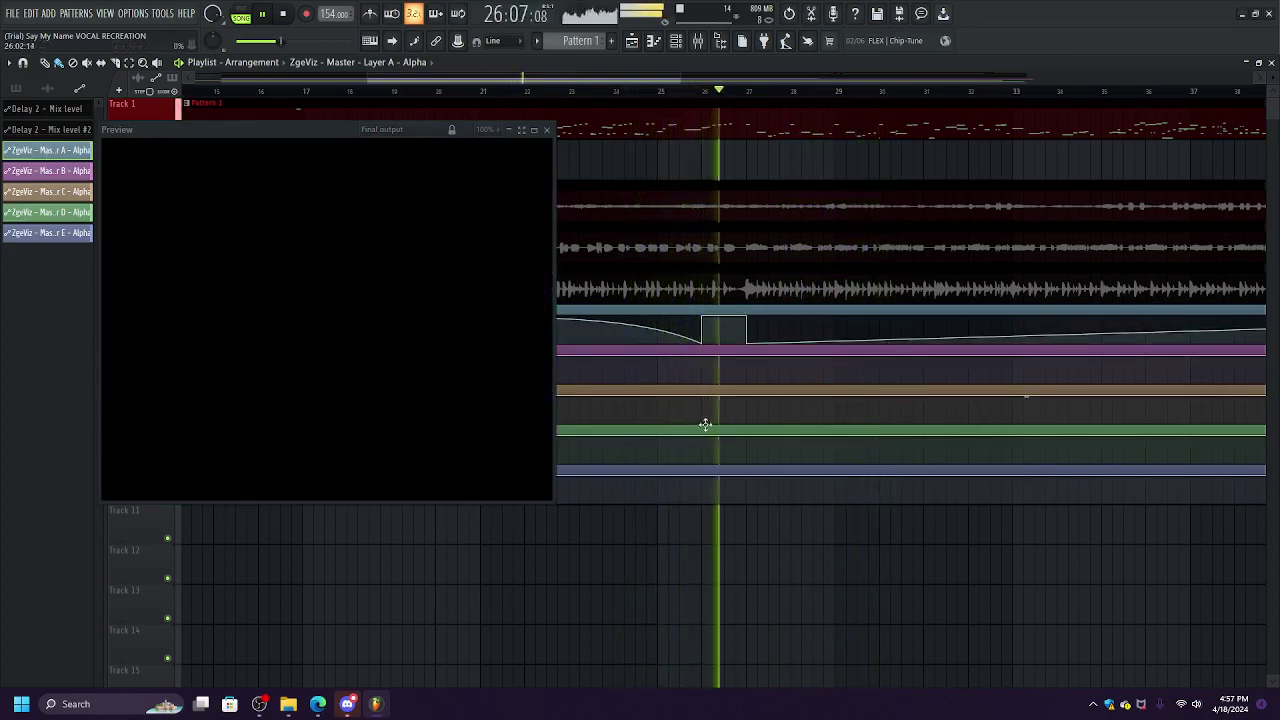
Drop the Layer E alpha automation at bar 19 to about half instead of full.
{"action": "right_click", "coordinate": [704, 479]}
{"action": "right_click", "coordinate": [704, 500]}
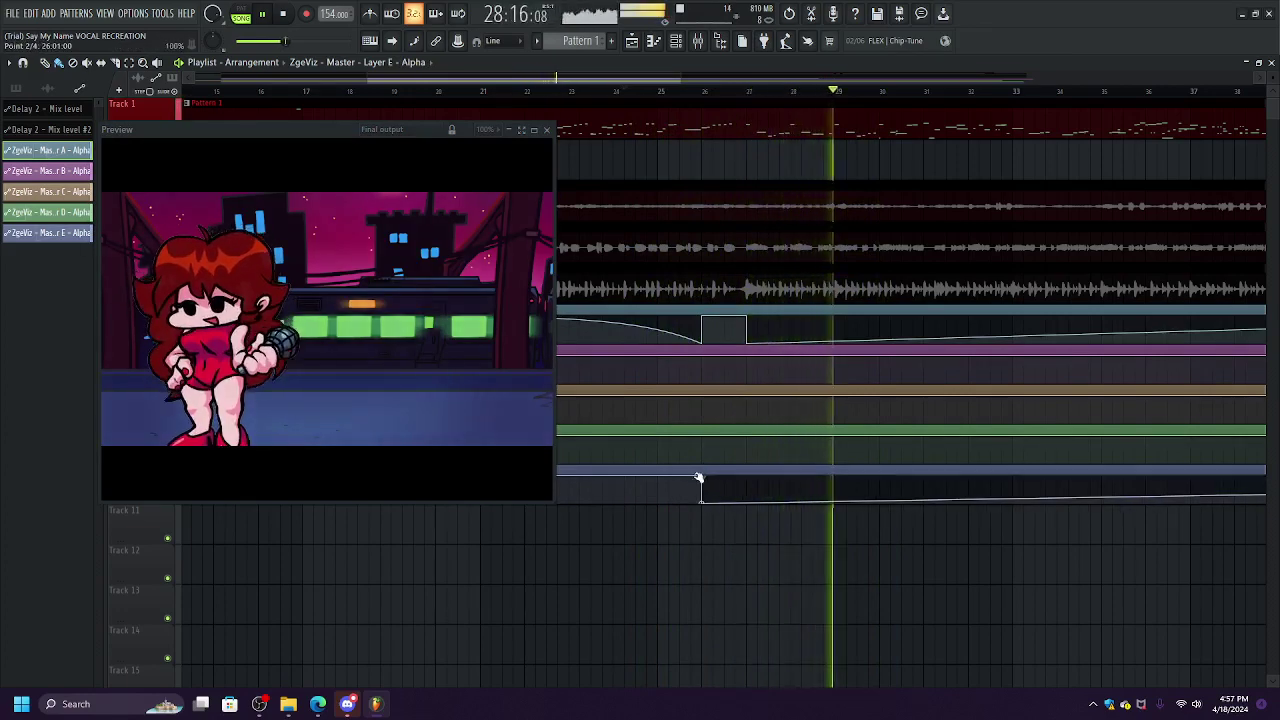
{"action": "left_click_drag", "start_coordinate": [702, 478], "coordinate": [801, 394]}
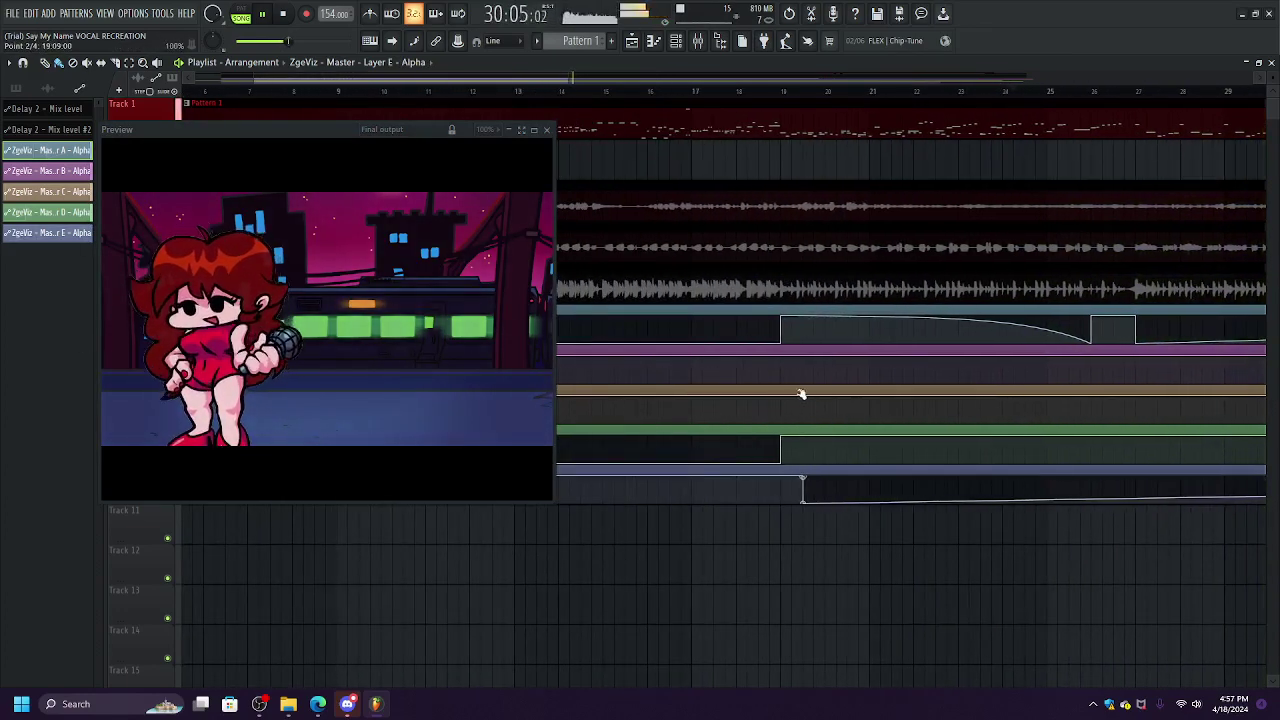
{"action": "left_click", "coordinate": [740, 96]}
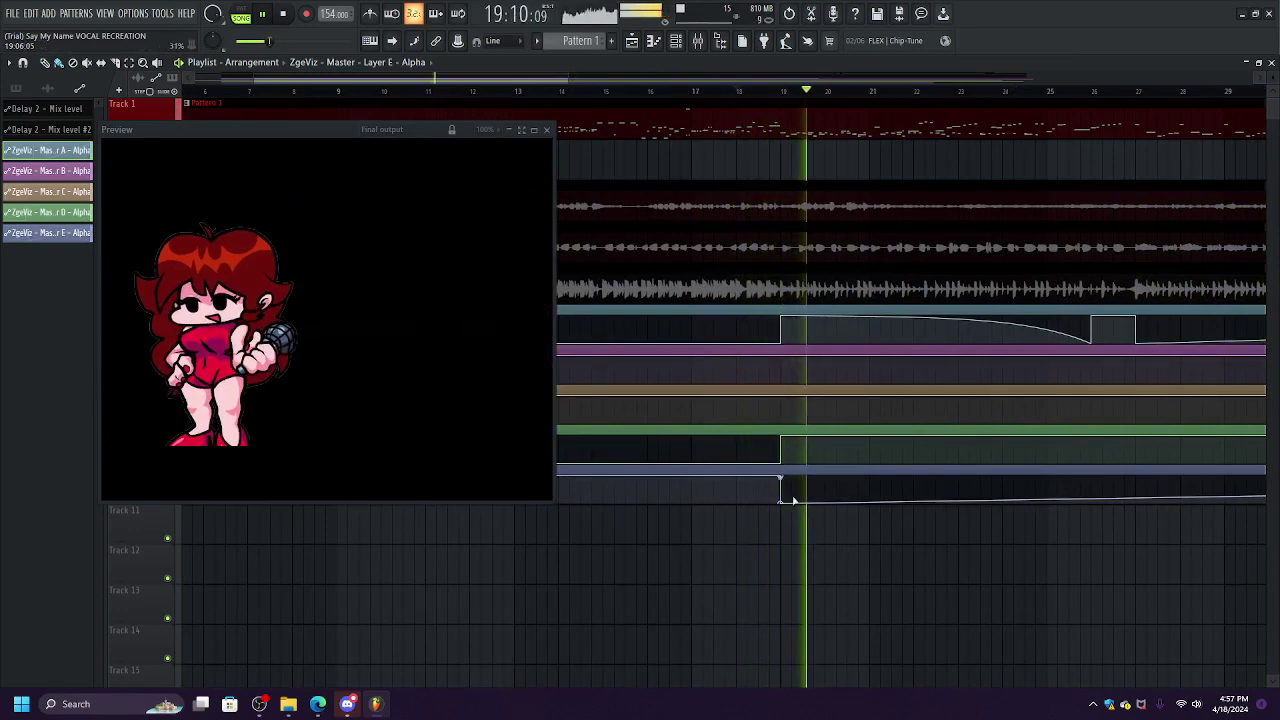
{"action": "left_click_drag", "start_coordinate": [783, 504], "coordinate": [780, 490]}
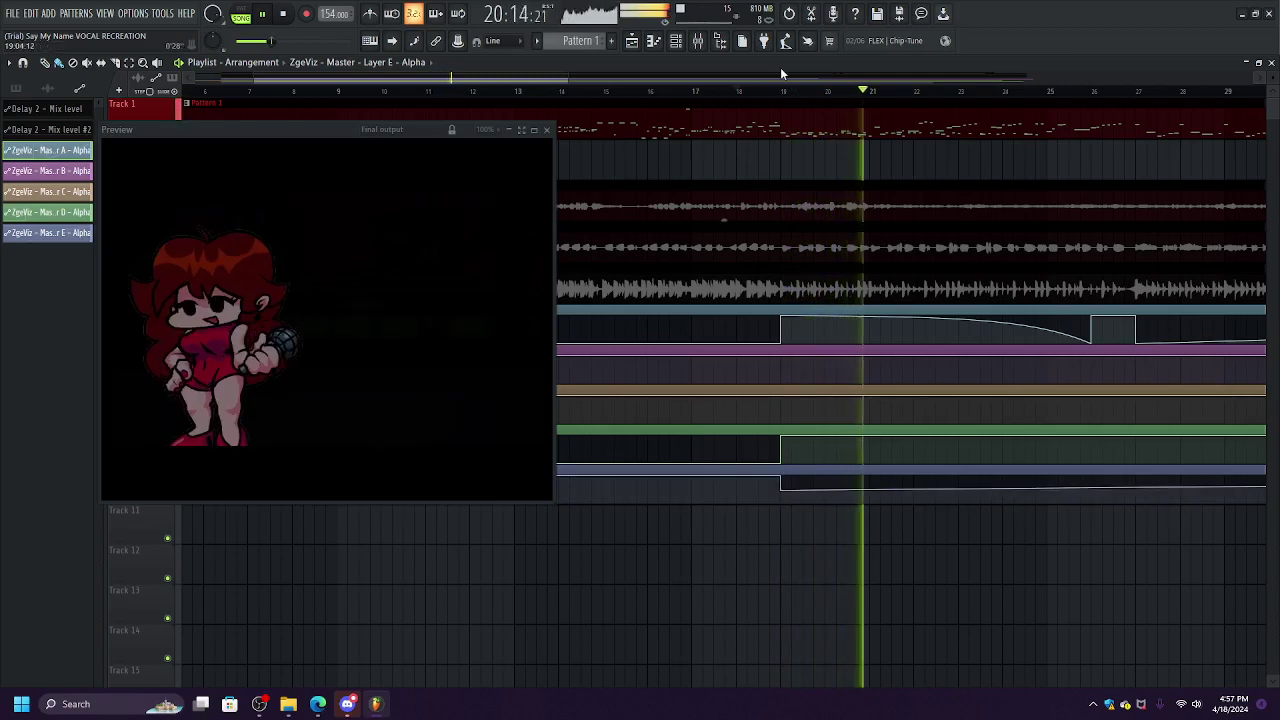
Hold the Layer A alpha at zero from bar 27 until near the end of its clip, around bar 63.
{"action": "left_click_drag", "start_coordinate": [557, 80], "coordinate": [924, 235]}
{"action": "left_click_drag", "start_coordinate": [869, 321], "coordinate": [1155, 245]}
{"action": "left_click_drag", "start_coordinate": [1158, 317], "coordinate": [1137, 378]}
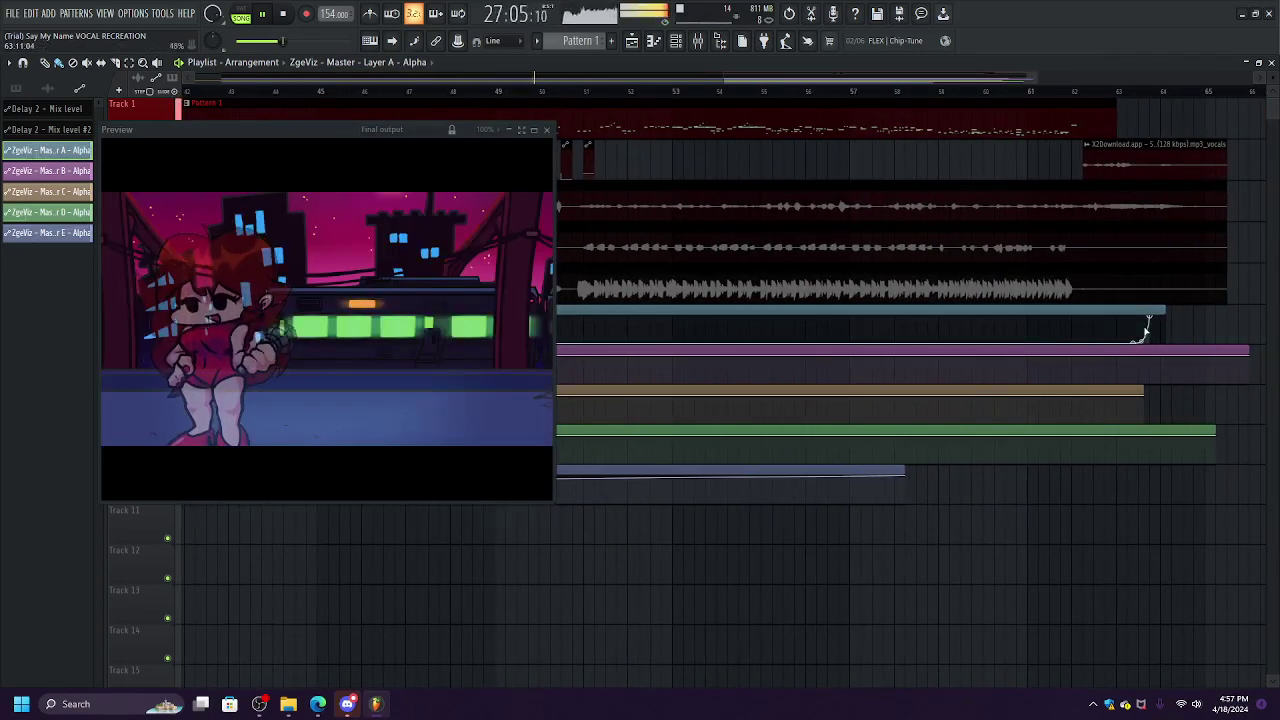
Curve the Layer E alpha back up to full at bar 26, and drop the Layer D alpha to zero at bar 27.
{"action": "left_click_drag", "start_coordinate": [952, 78], "coordinate": [464, 90]}
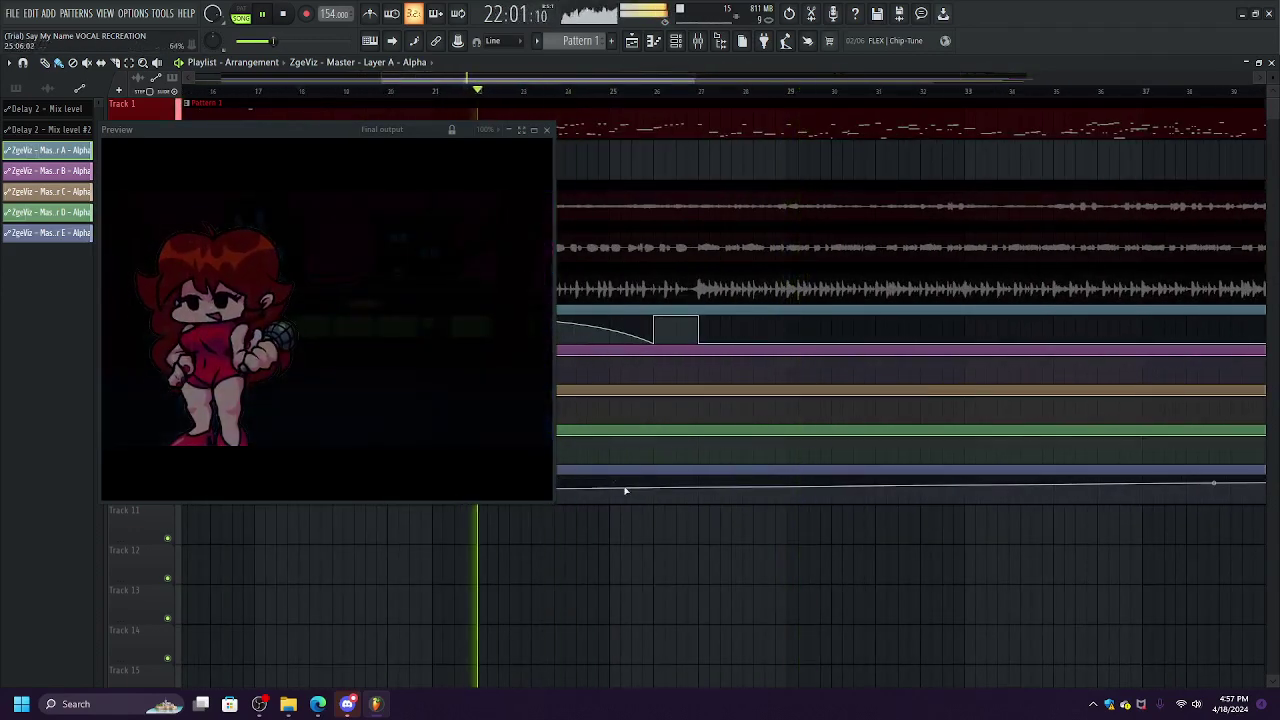
{"action": "left_click_drag", "start_coordinate": [611, 489], "coordinate": [671, 504]}
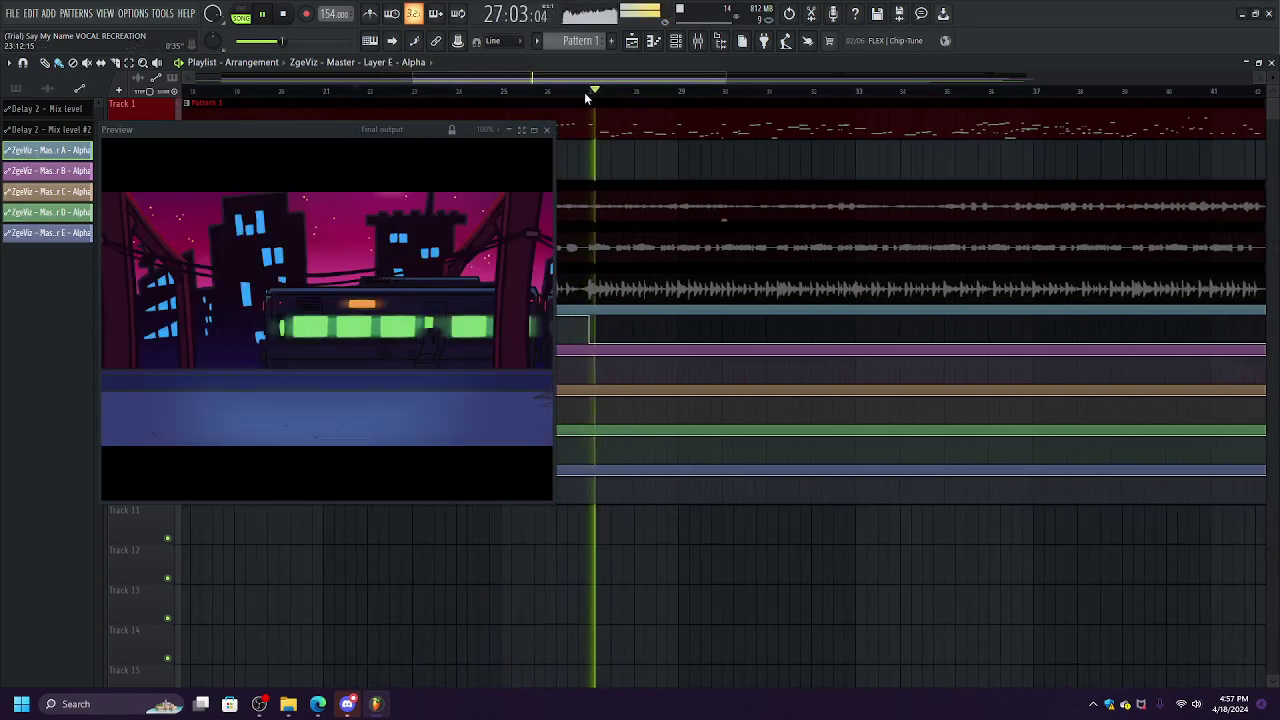
{"action": "right_click", "coordinate": [637, 435]}
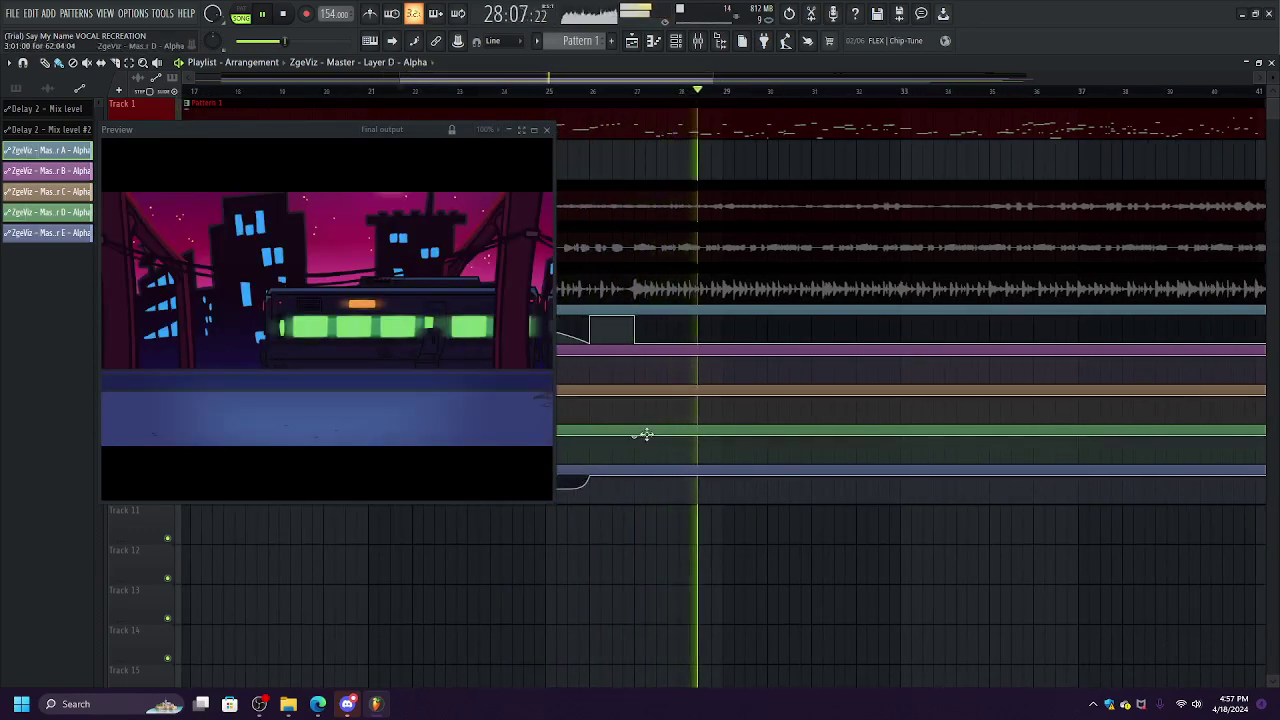
{"action": "left_click_drag", "start_coordinate": [646, 435], "coordinate": [625, 482]}
{"action": "left_click", "coordinate": [603, 92]}
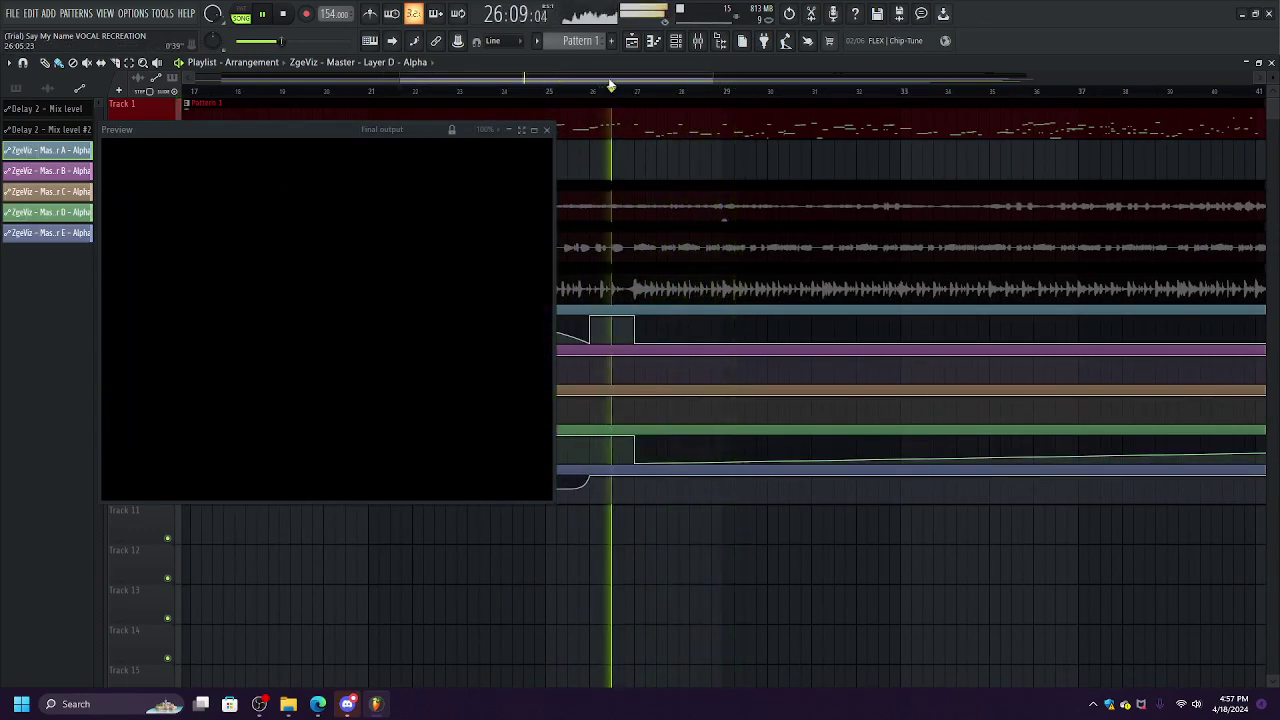
Move the preview window below the tracks and play the arrangement around bars 5, 12 and 47 to find the next scene change.
{"action": "left_click_drag", "start_coordinate": [466, 208], "coordinate": [360, 201]}
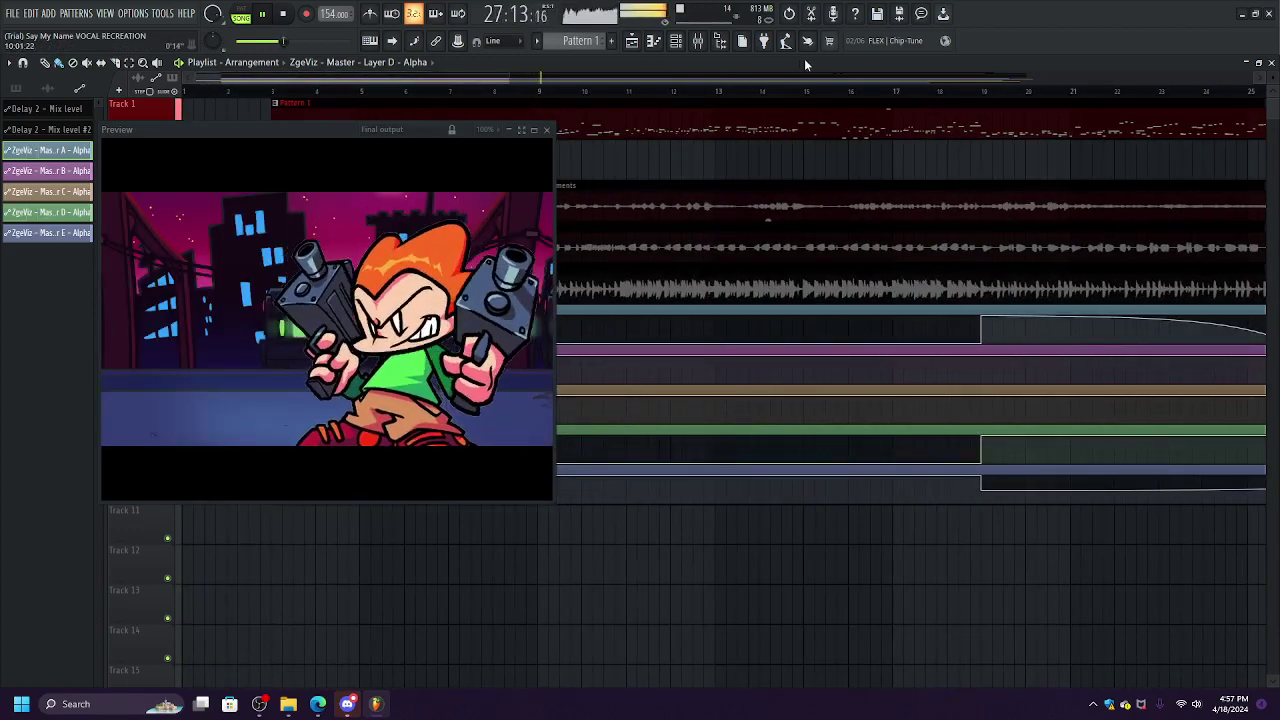
{"action": "left_click", "coordinate": [654, 91]}
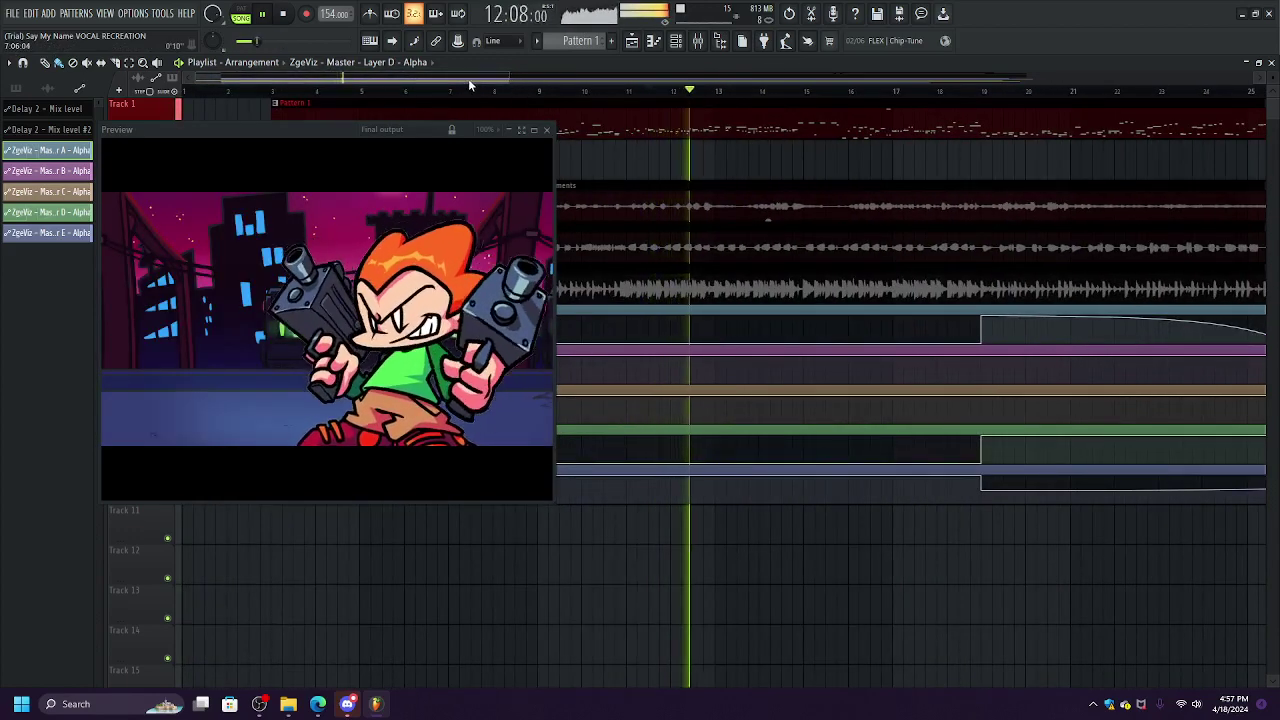
{"action": "left_click", "coordinate": [375, 92]}
{"action": "left_click_drag", "start_coordinate": [324, 130], "coordinate": [397, 628]}
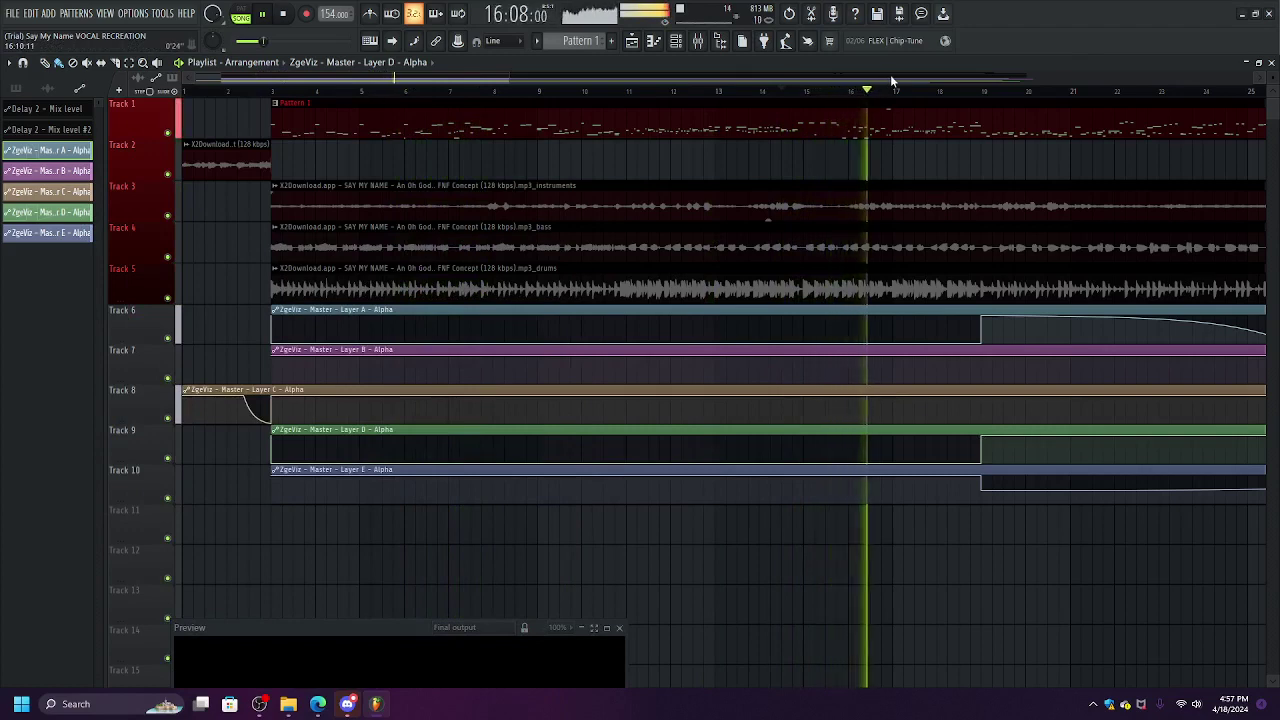
{"action": "scroll", "coordinate": [460, 77], "scroll_direction": "right", "scroll_amount": 10}
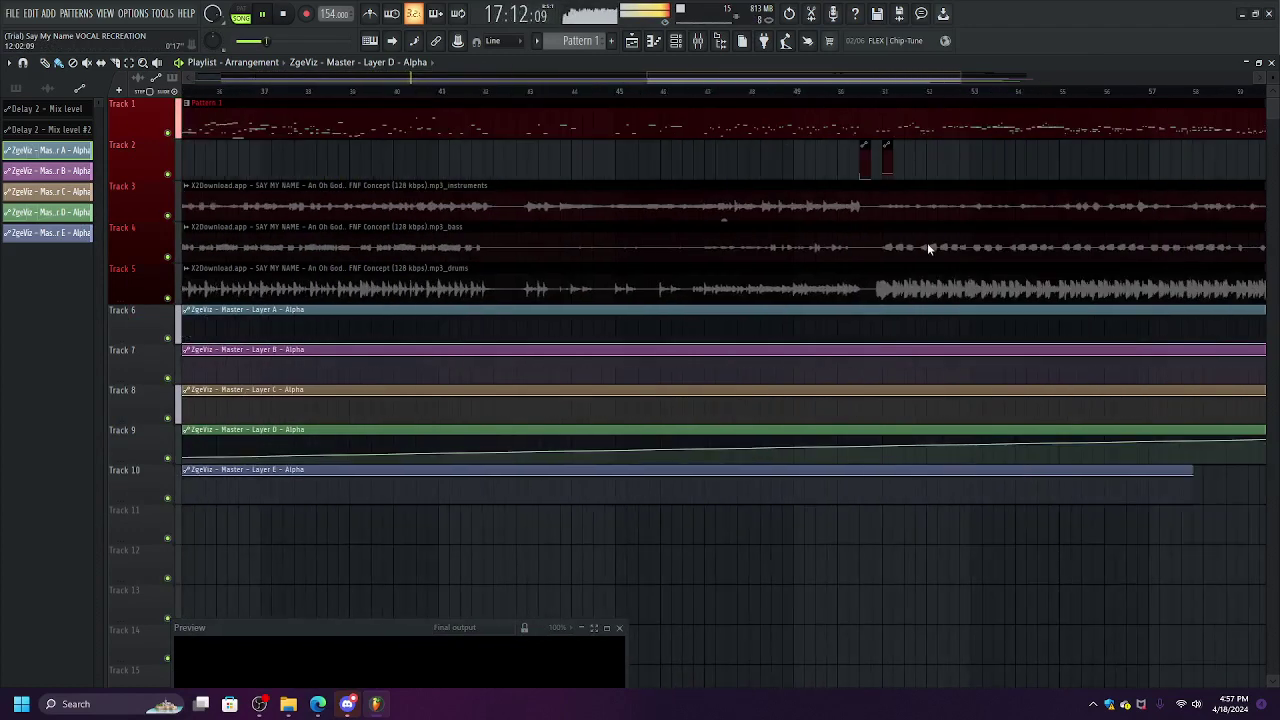
{"action": "left_click_drag", "start_coordinate": [536, 96], "coordinate": [634, 94]}
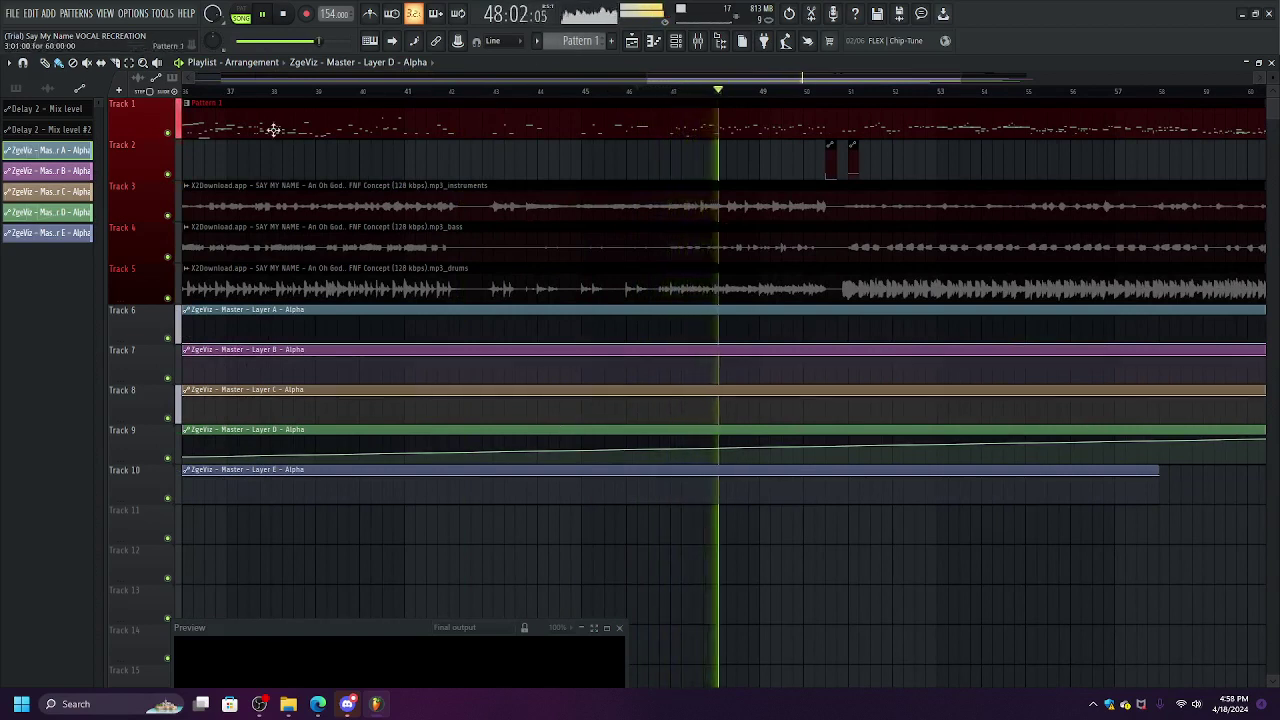
Curve the Layer D and Layer A alpha automation from zero at bar 39 up to full at bar 42.
{"action": "left_click", "coordinate": [208, 91]}
{"action": "right_click", "coordinate": [358, 449]}
{"action": "left_click_drag", "start_coordinate": [358, 449], "coordinate": [322, 493]}
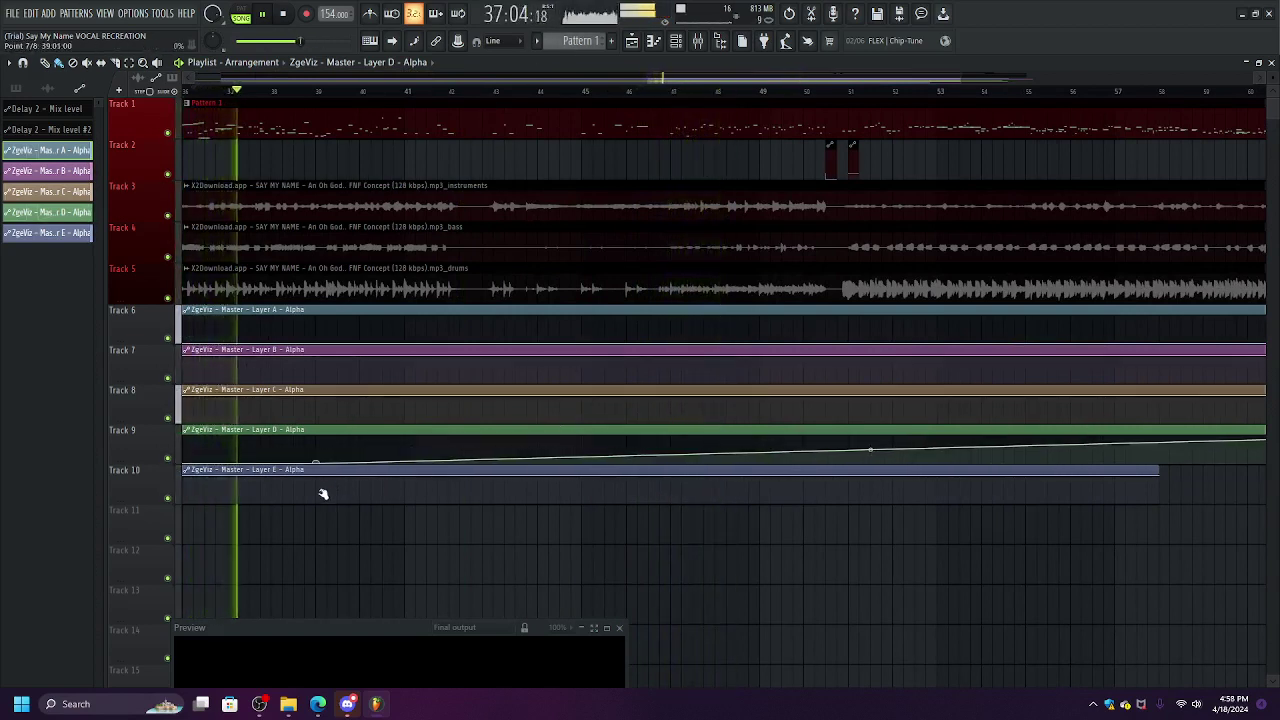
{"action": "left_click_drag", "start_coordinate": [384, 443], "coordinate": [426, 420]}
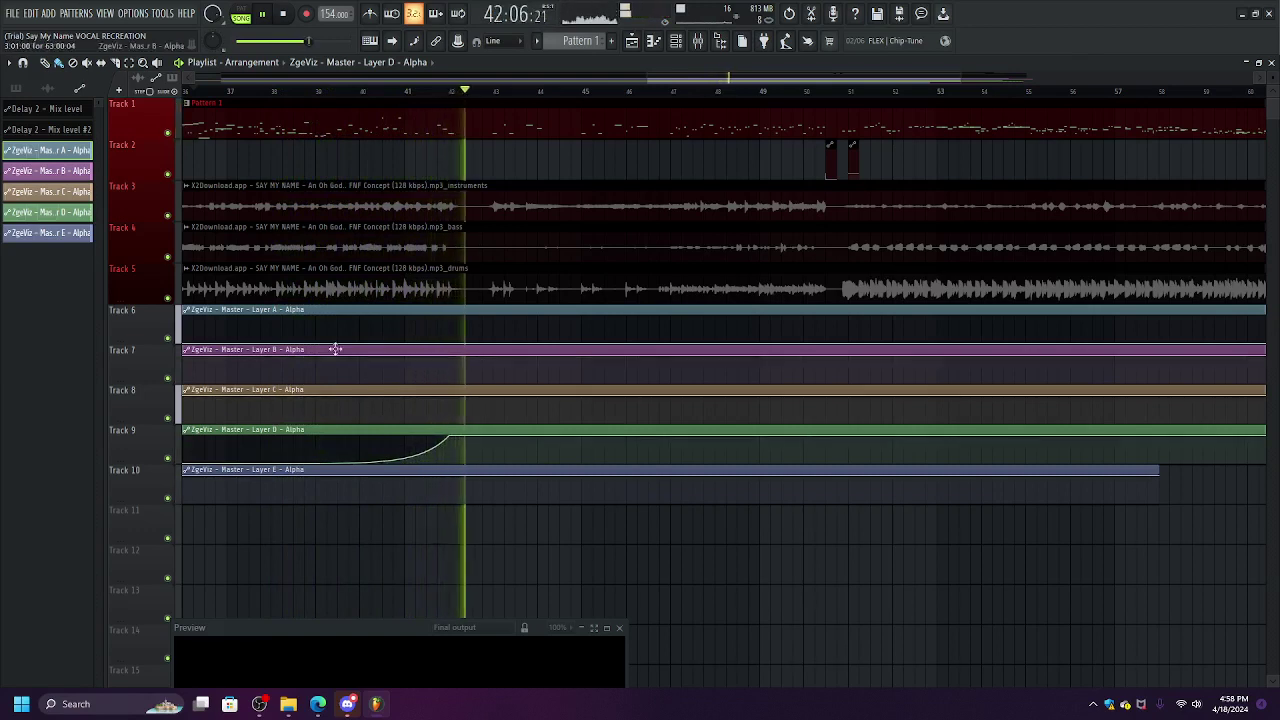
{"action": "left_click_drag", "start_coordinate": [454, 330], "coordinate": [445, 292]}
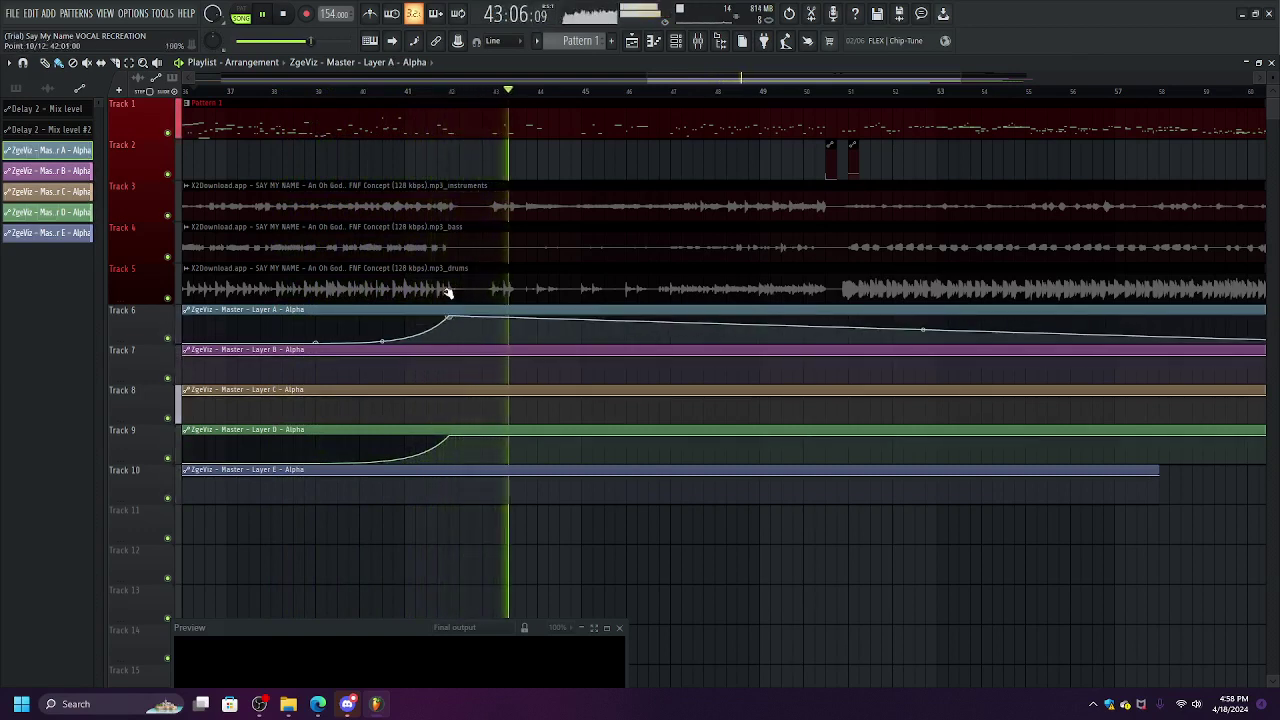
{"action": "left_click", "coordinate": [342, 91]}
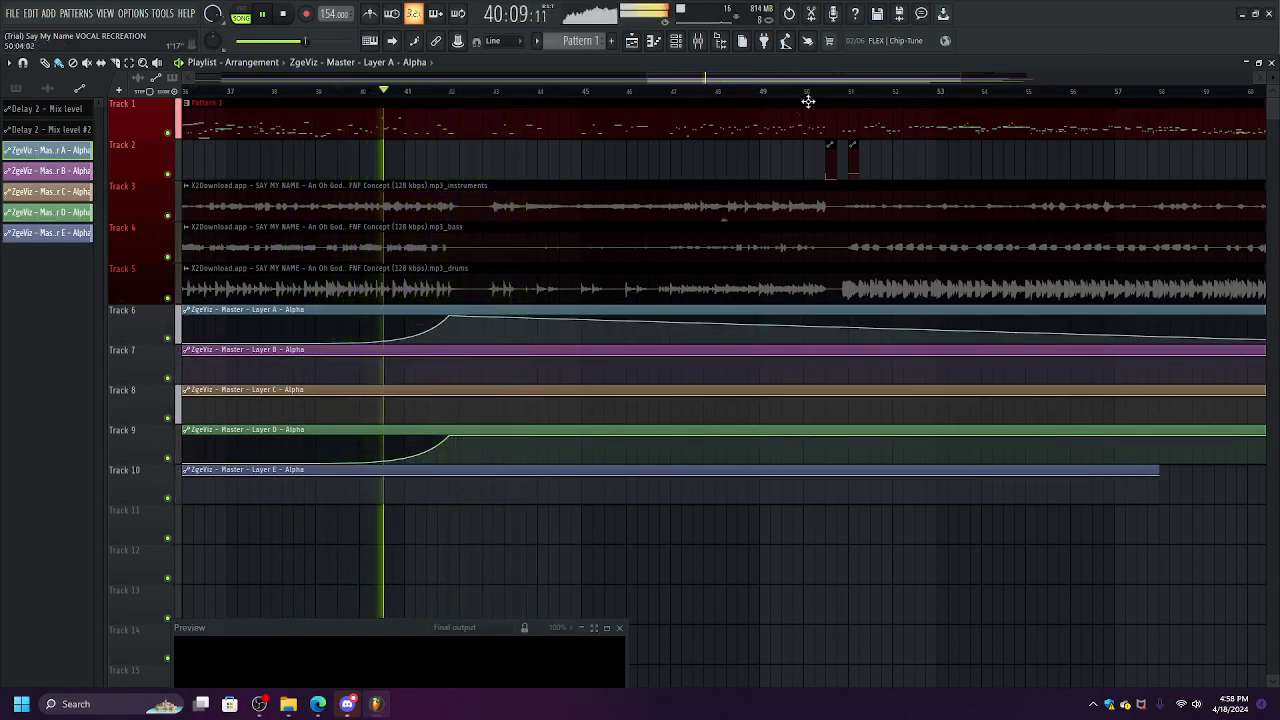
Hold the Layer A alpha at full from bar 42 and drop it to zero just after bar 51.
{"action": "left_click", "coordinate": [728, 92]}
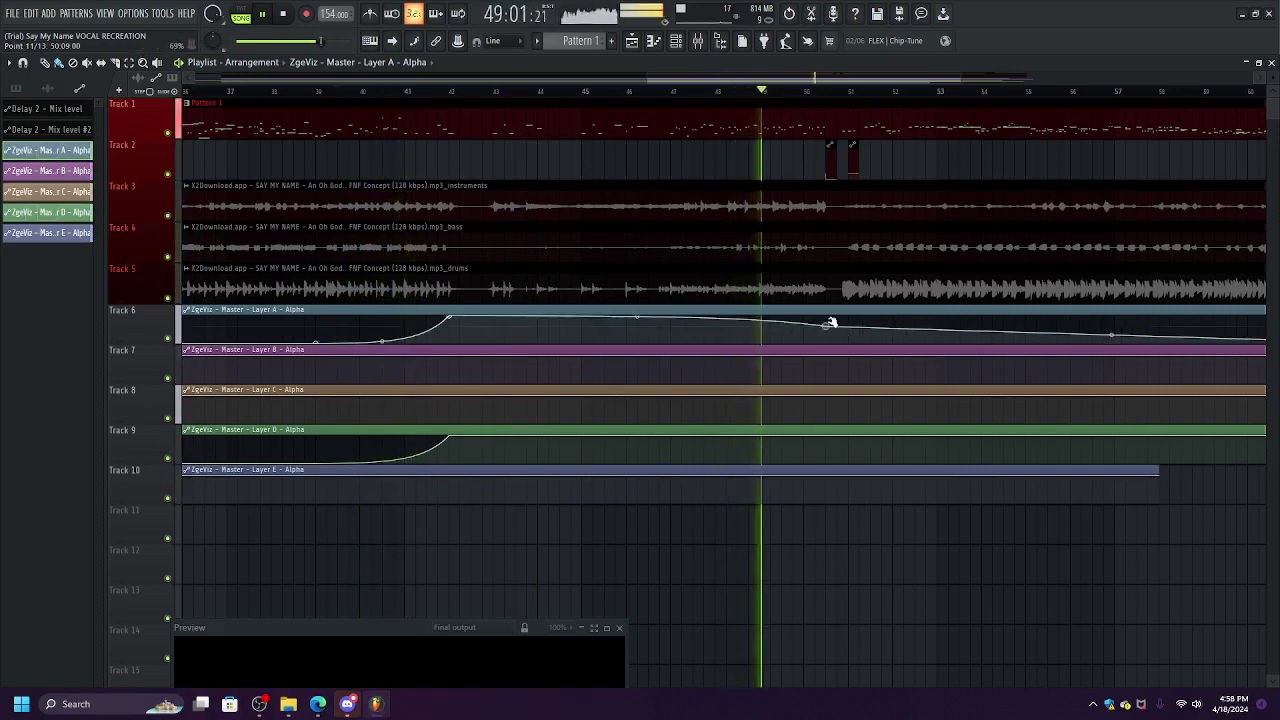
{"action": "right_click", "coordinate": [860, 321]}
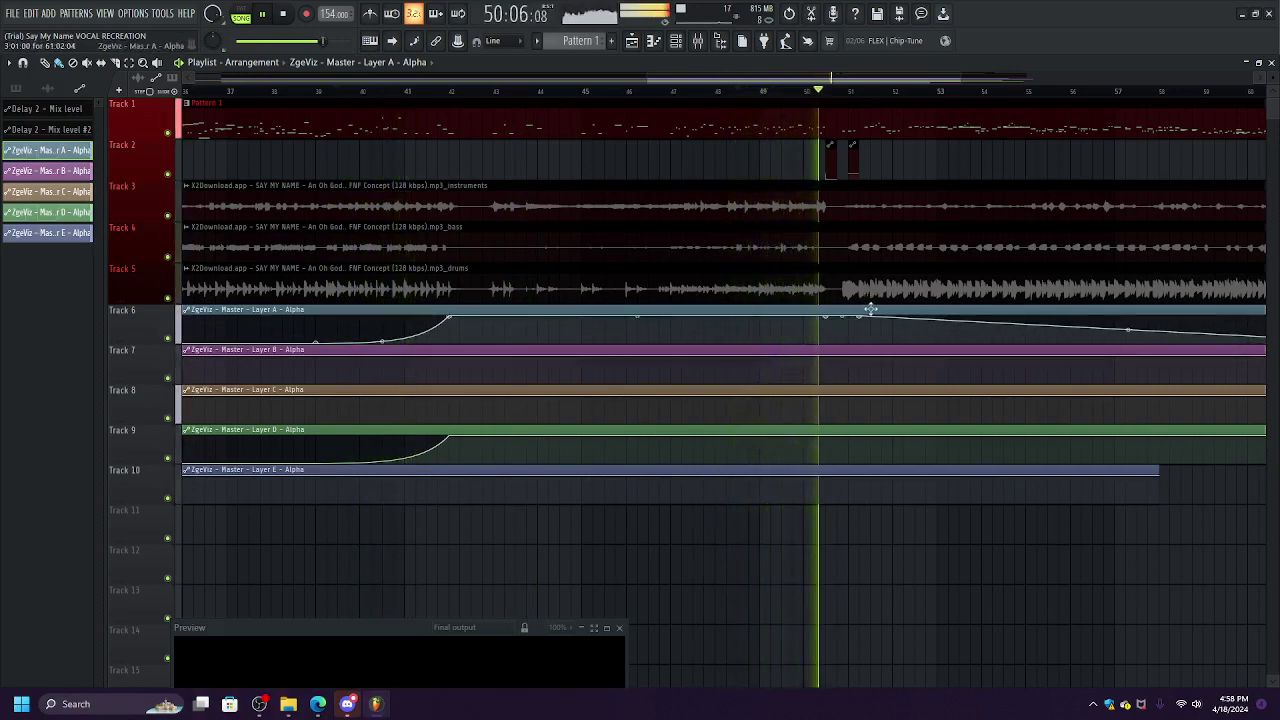
{"action": "right_click", "coordinate": [872, 338]}
Try dropping the Layer D alpha to zero just after bar 51, and bring it back to full.
{"action": "right_click", "coordinate": [861, 440]}
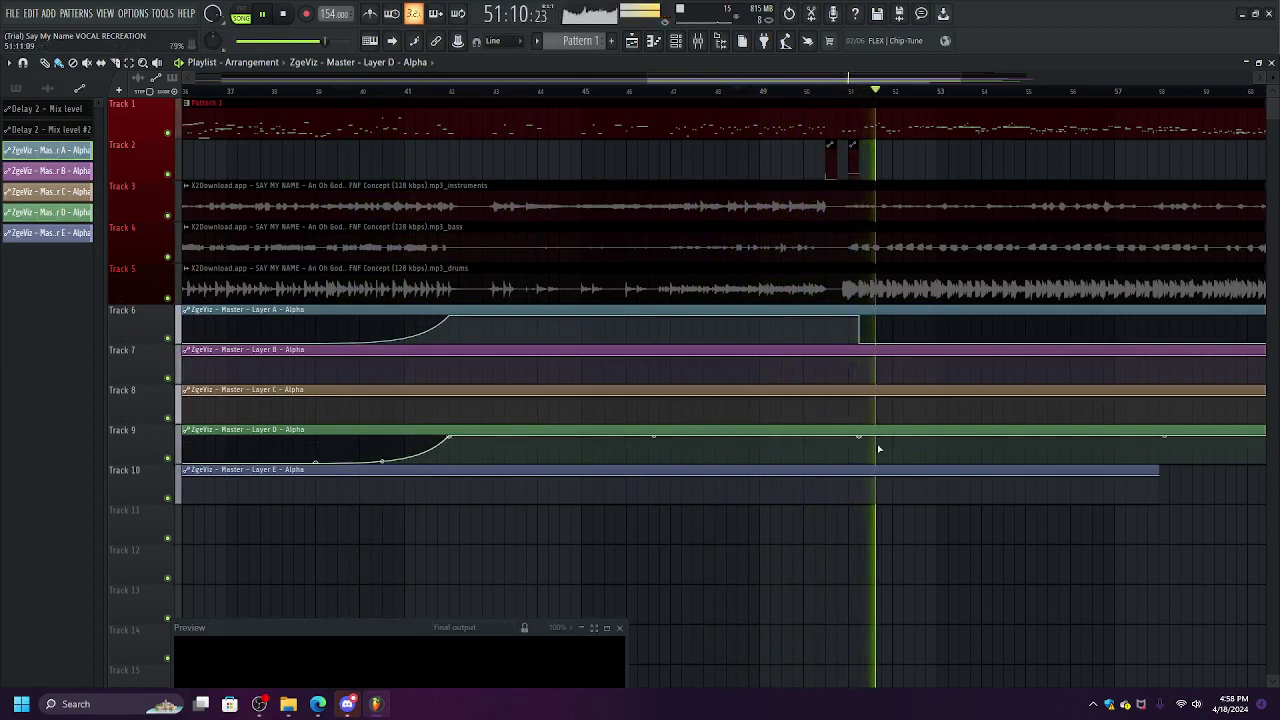
{"action": "right_click", "coordinate": [872, 457]}
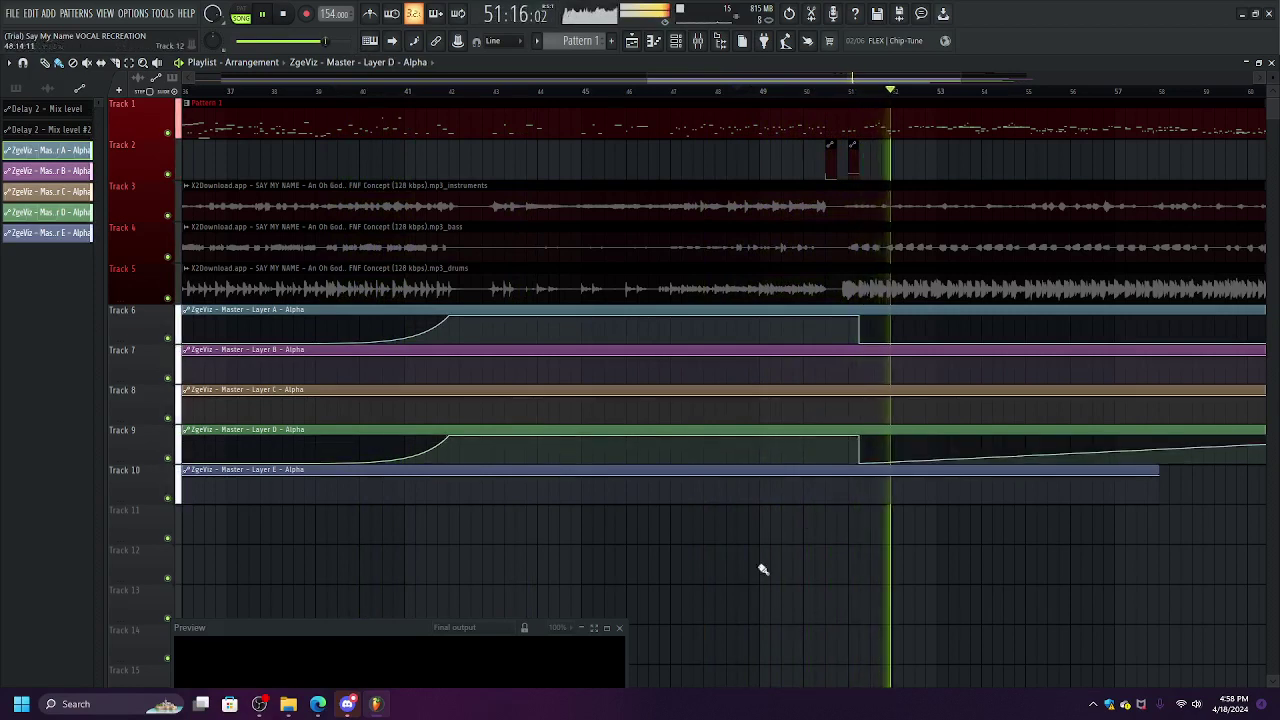
{"action": "left_click_drag", "start_coordinate": [861, 462], "coordinate": [883, 424]}
Add a full-alpha point to the Layer E automation at bar 51, and shift the Layer A drop to zero onto bar 51.
{"action": "right_click", "coordinate": [860, 480]}
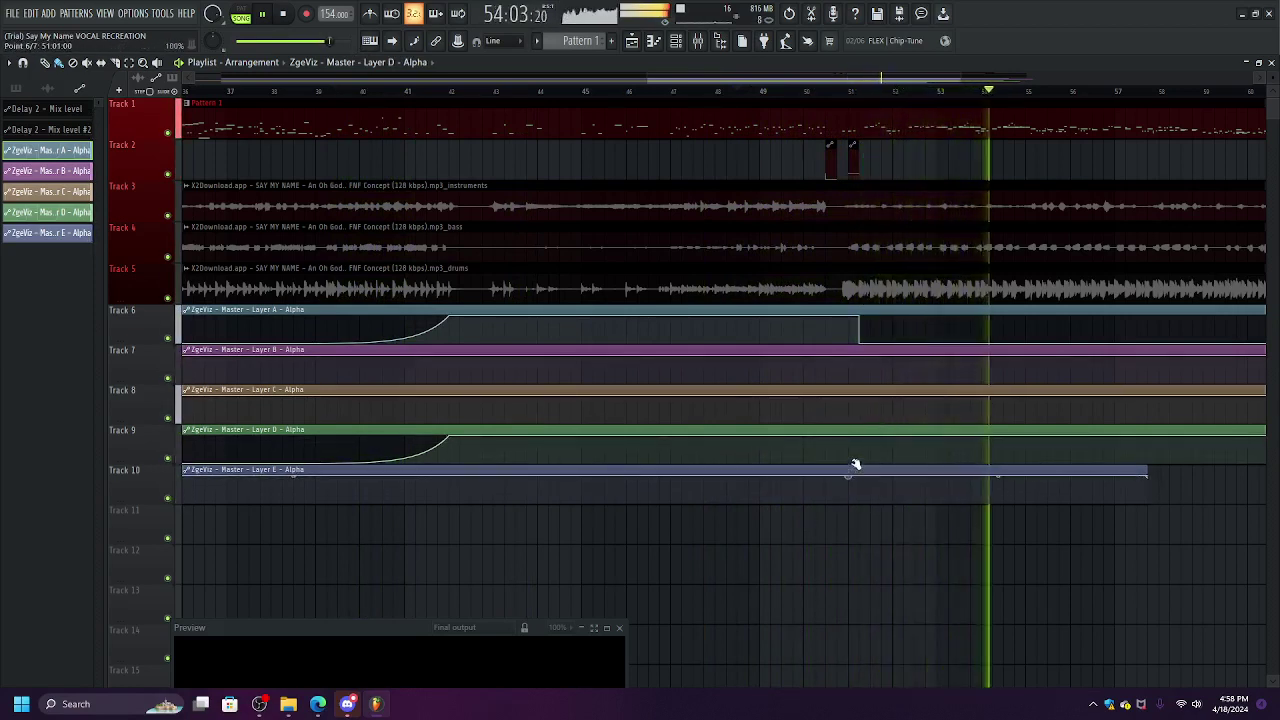
{"action": "left_click", "coordinate": [851, 474]}
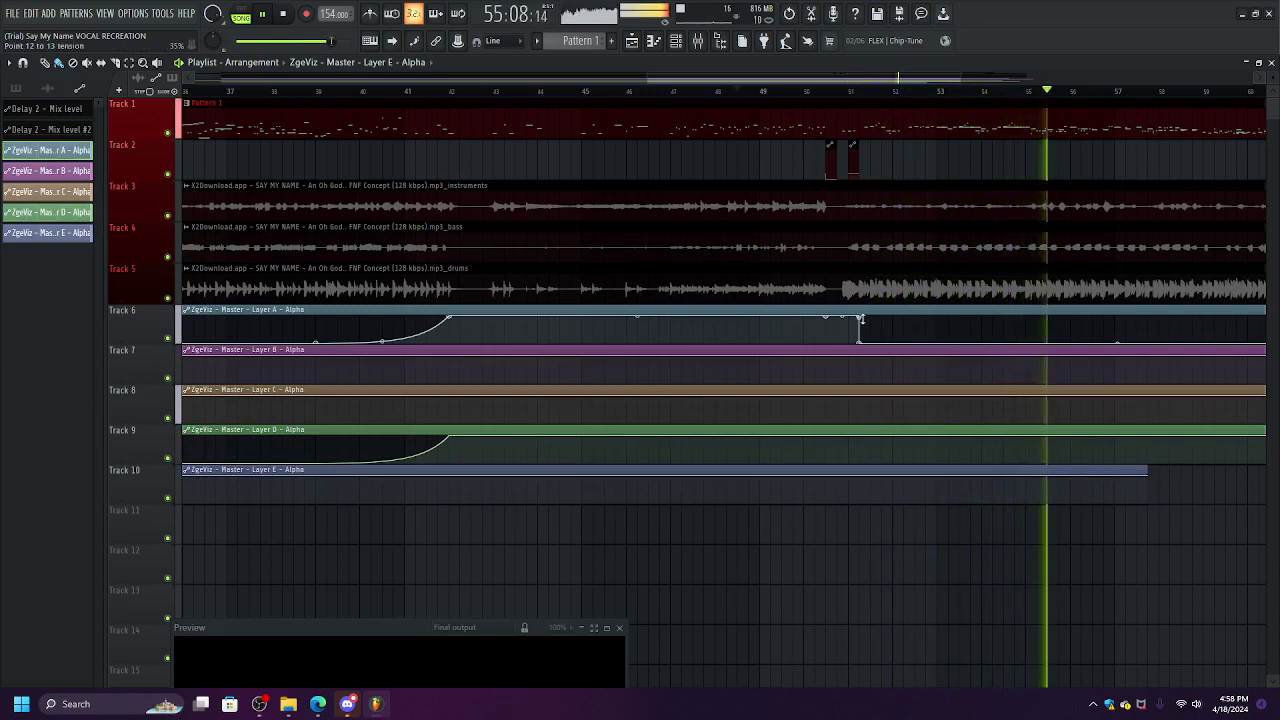
{"action": "left_click", "coordinate": [824, 94]}
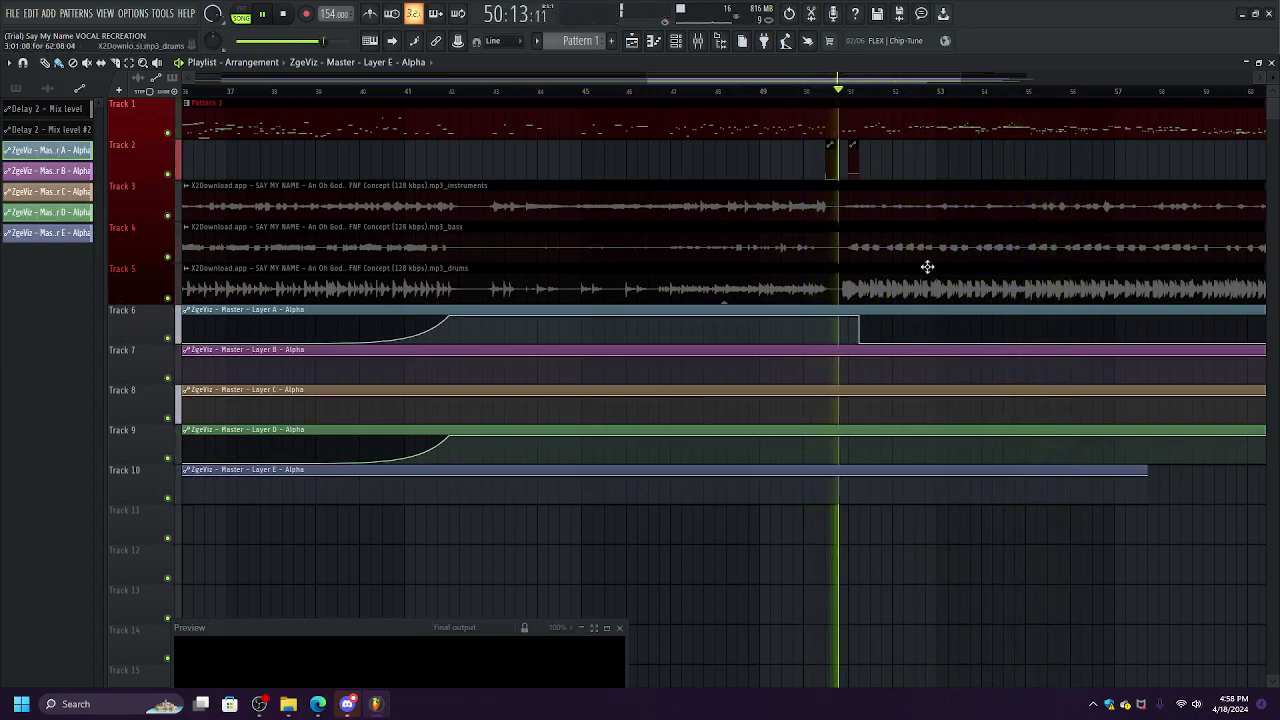
{"action": "mouse_move", "coordinate": [839, 316]}
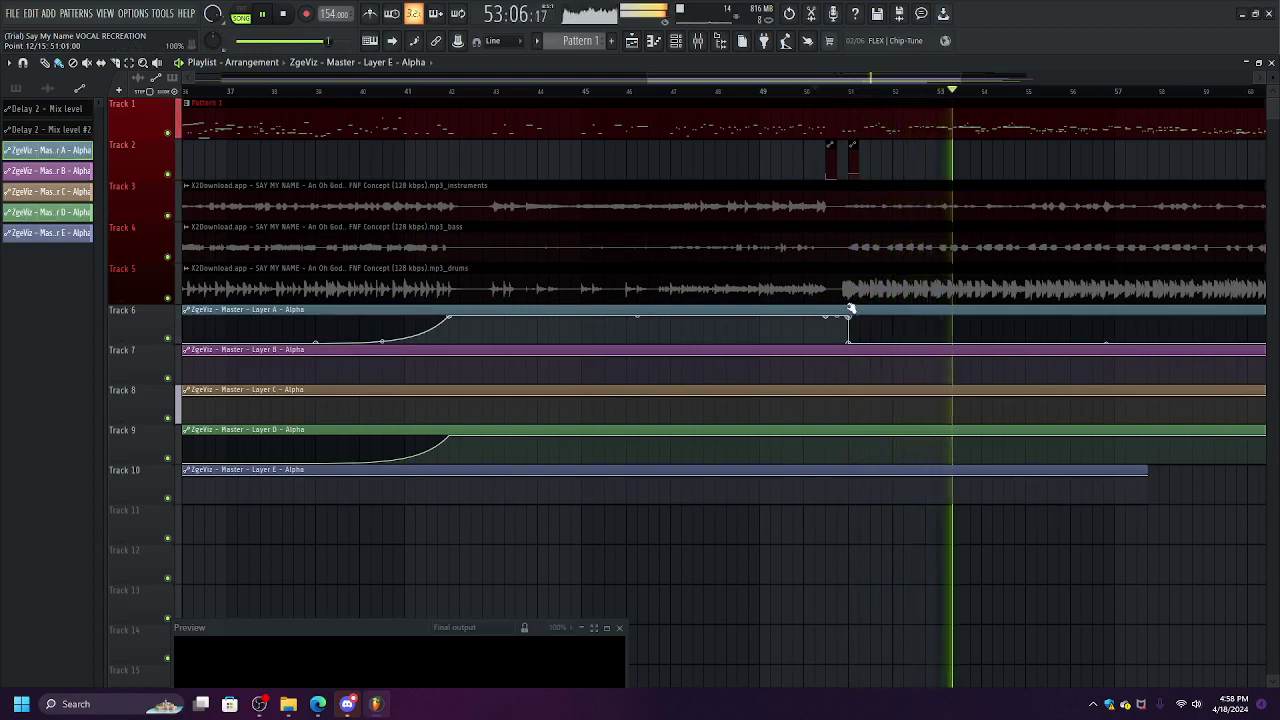
Drop the Layer C and Layer E alpha automation to zero at bar 51.
{"action": "left_click", "coordinate": [608, 92]}
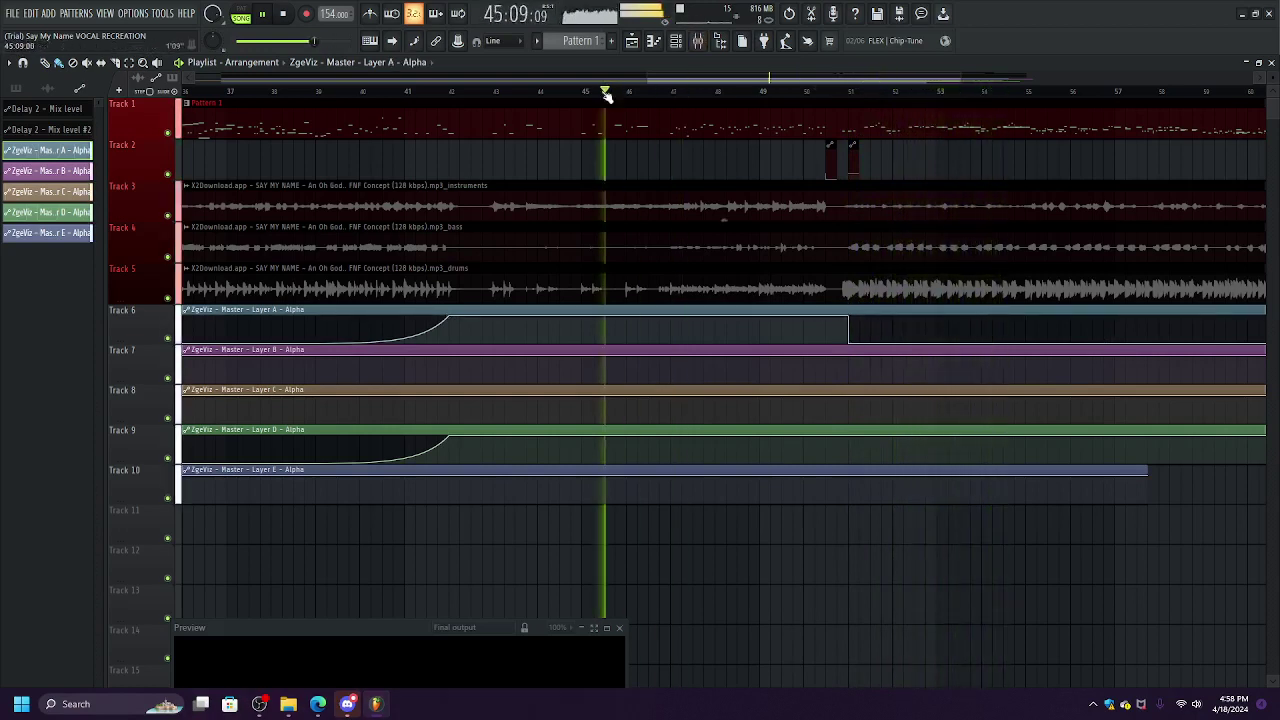
{"action": "right_click", "coordinate": [851, 407]}
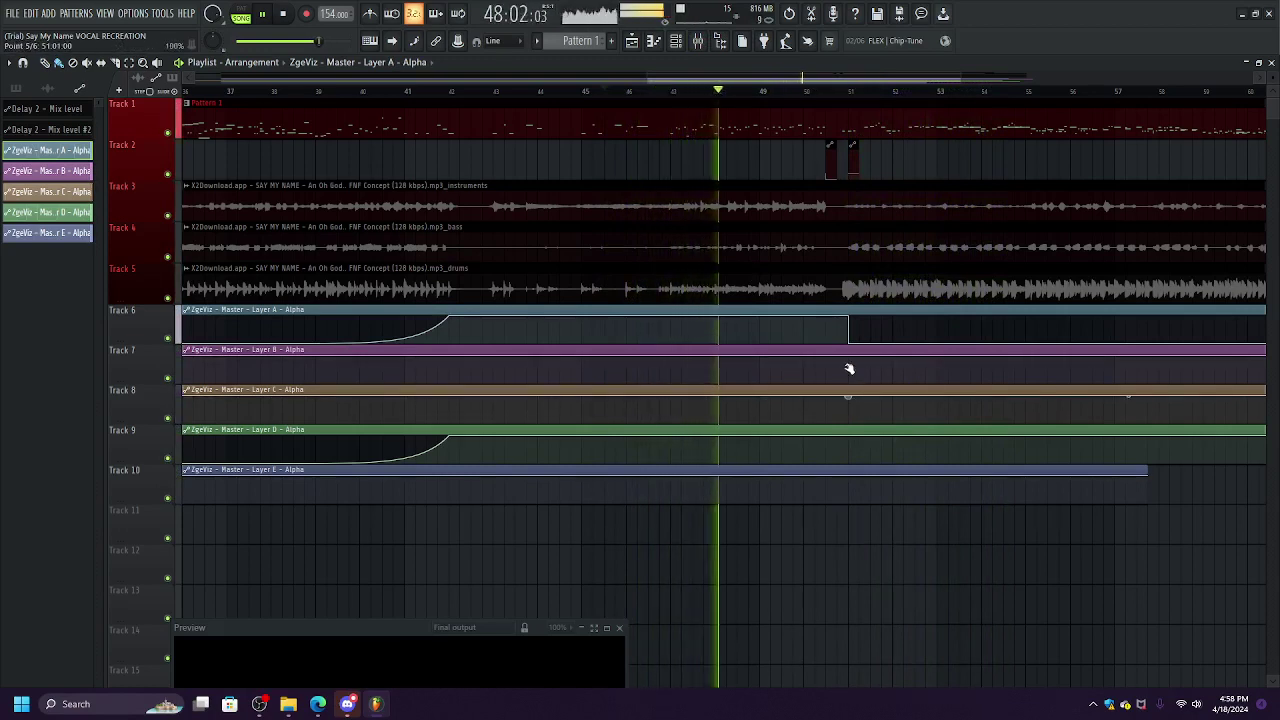
{"action": "right_click", "coordinate": [857, 410]}
{"action": "left_click_drag", "start_coordinate": [859, 495], "coordinate": [989, 526]}
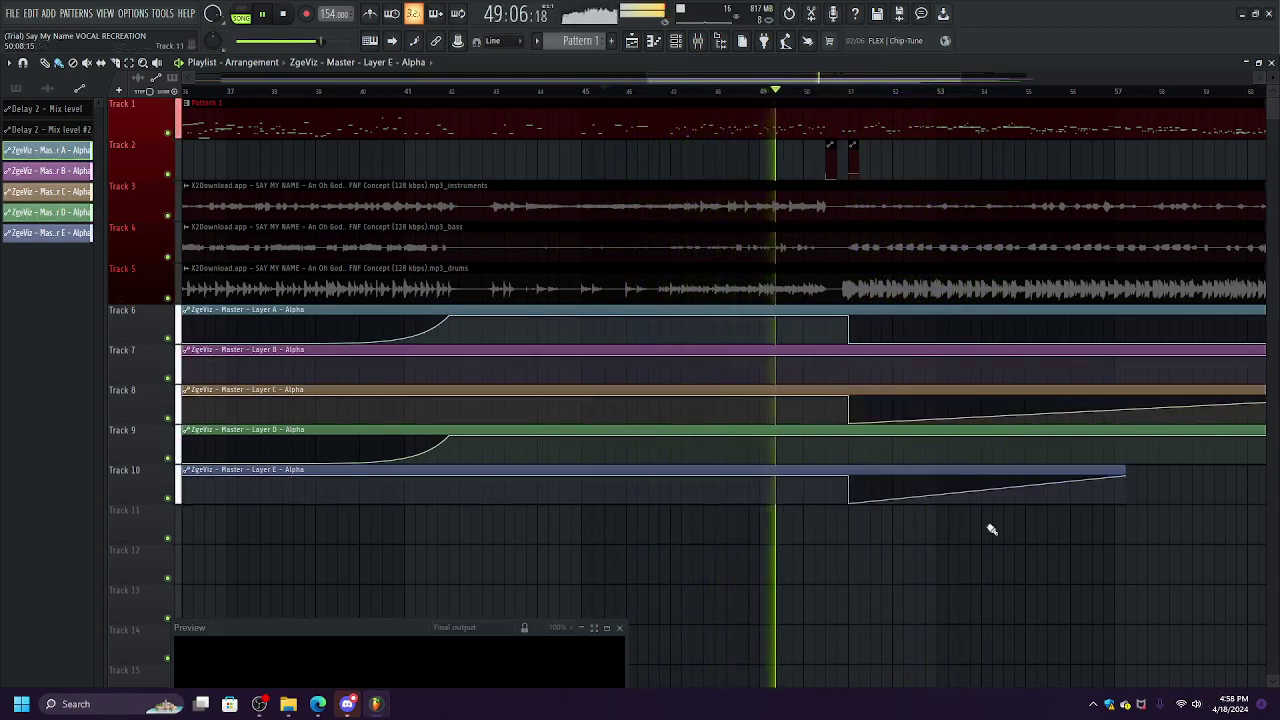
Raise the Layer E alpha at the bar 51 drop to about half and extend its automation to about bar 60.
{"action": "left_click_drag", "start_coordinate": [1128, 481], "coordinate": [934, 478]}
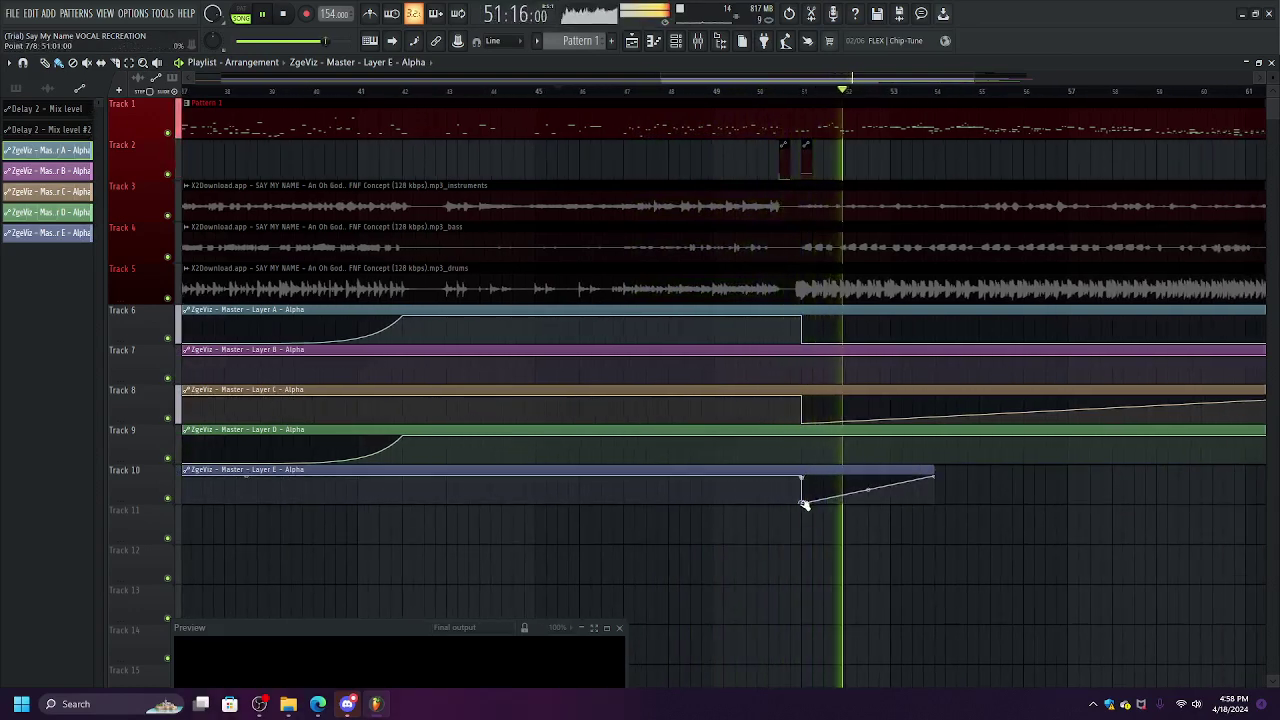
{"action": "left_click_drag", "start_coordinate": [805, 504], "coordinate": [802, 490]}
{"action": "left_click_drag", "start_coordinate": [934, 478], "coordinate": [1234, 480]}
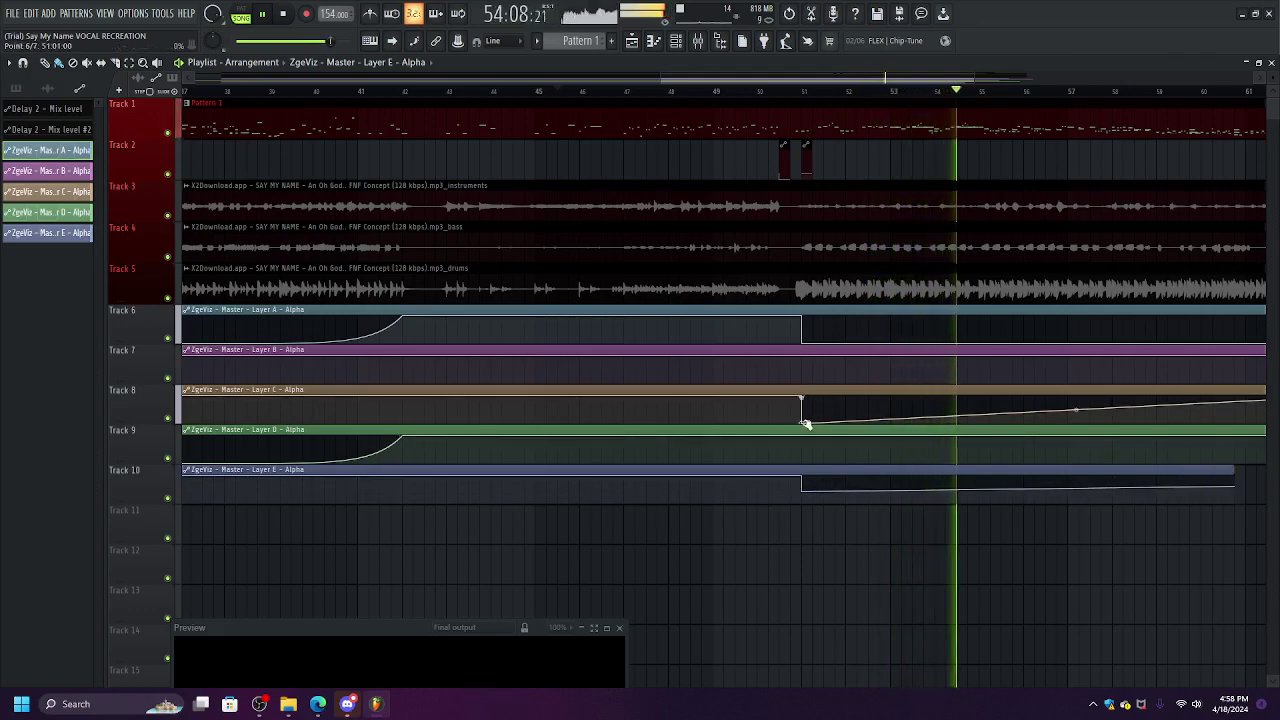
Hold the Layer C alpha at zero until about bar 61, curve it up to full, and extend the Layer E automation to about bar 63.
{"action": "left_click_drag", "start_coordinate": [951, 79], "coordinate": [1082, 86]}
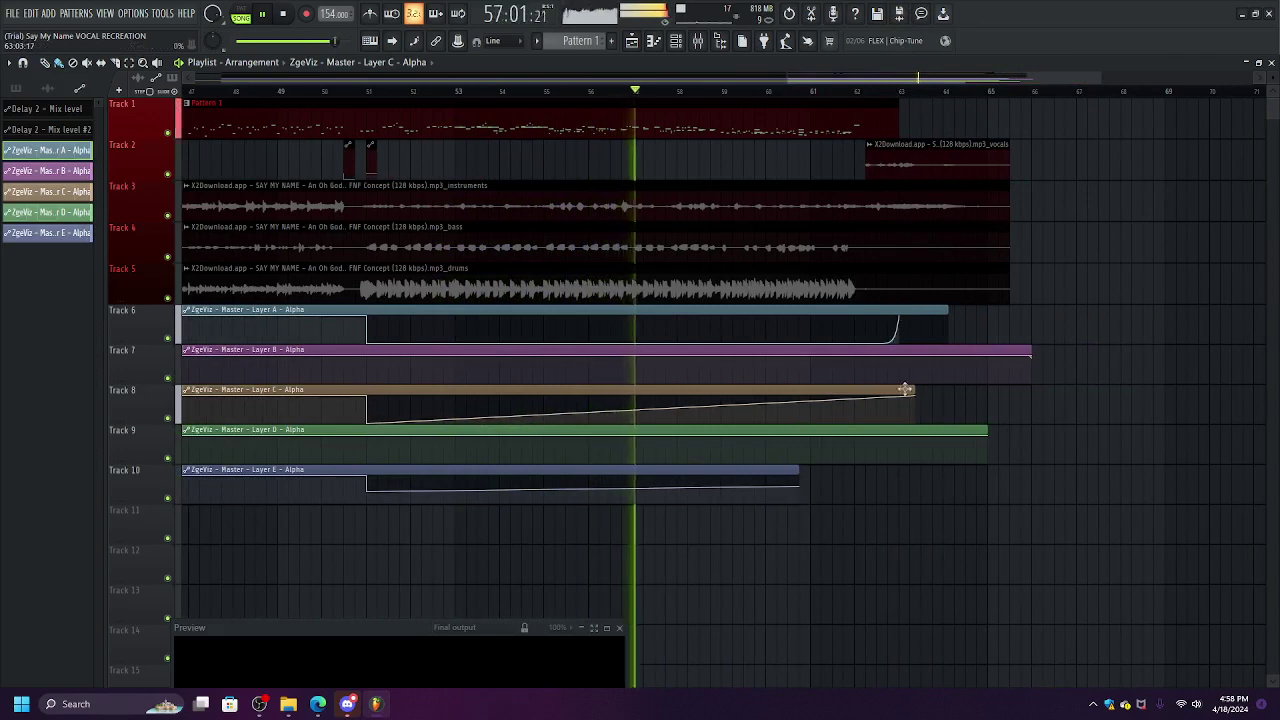
{"action": "right_click", "coordinate": [854, 401]}
{"action": "left_click_drag", "start_coordinate": [854, 401], "coordinate": [829, 481]}
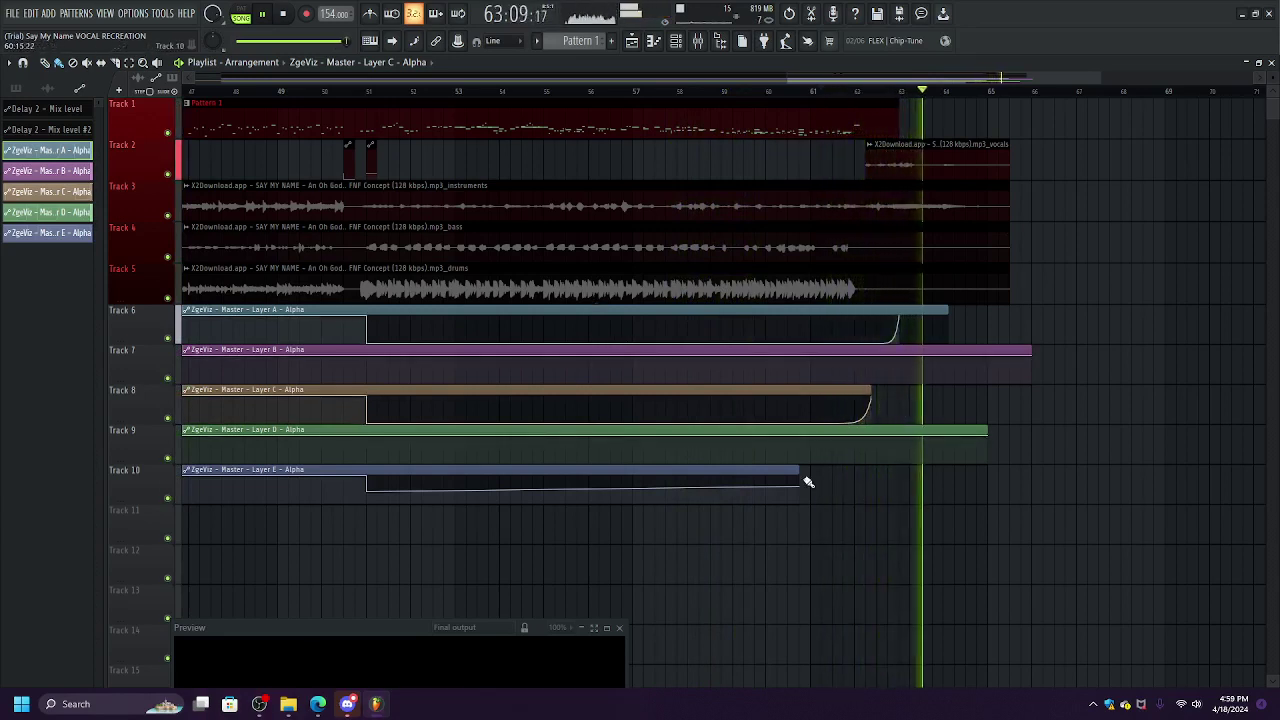
{"action": "left_click_drag", "start_coordinate": [797, 473], "coordinate": [896, 471]}
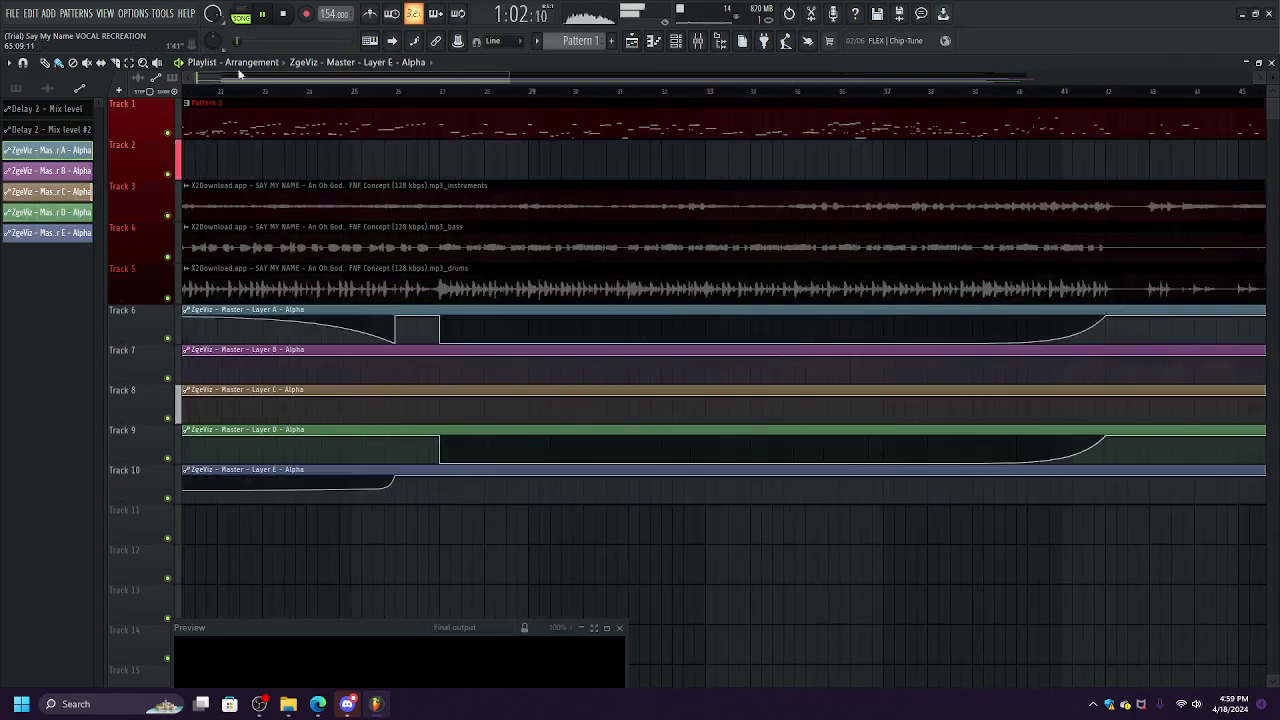
Open the ZGameEditor Visualizer on the Master channel and move its preview window clear of the settings.
{"action": "left_click", "coordinate": [700, 42]}
{"action": "left_click", "coordinate": [661, 399]}
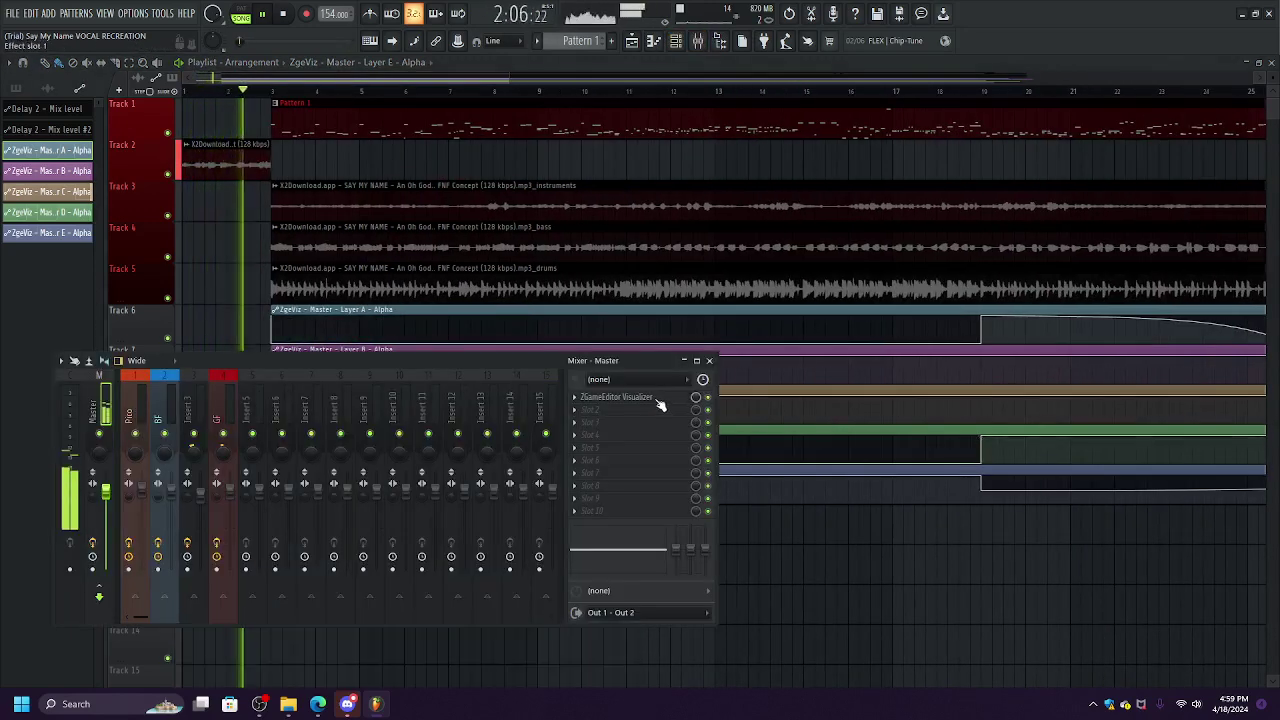
{"action": "left_click_drag", "start_coordinate": [395, 643], "coordinate": [776, 208]}
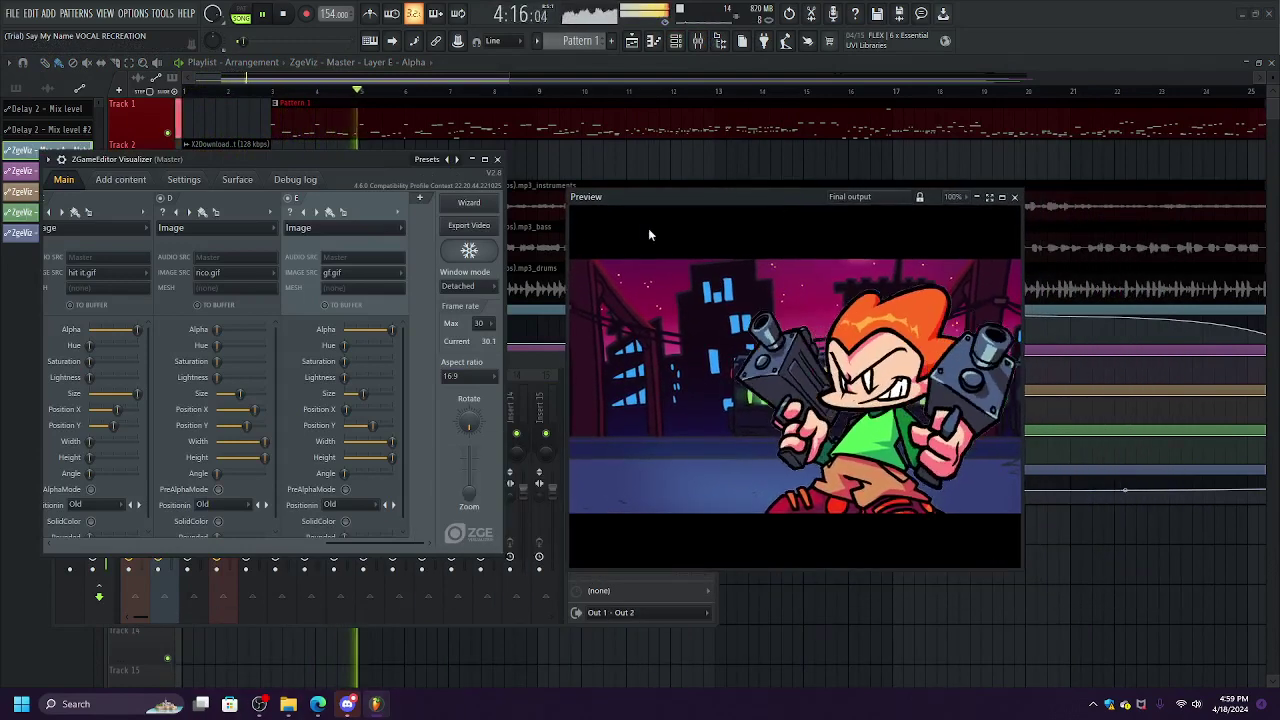
{"action": "left_click_drag", "start_coordinate": [697, 198], "coordinate": [687, 168]}
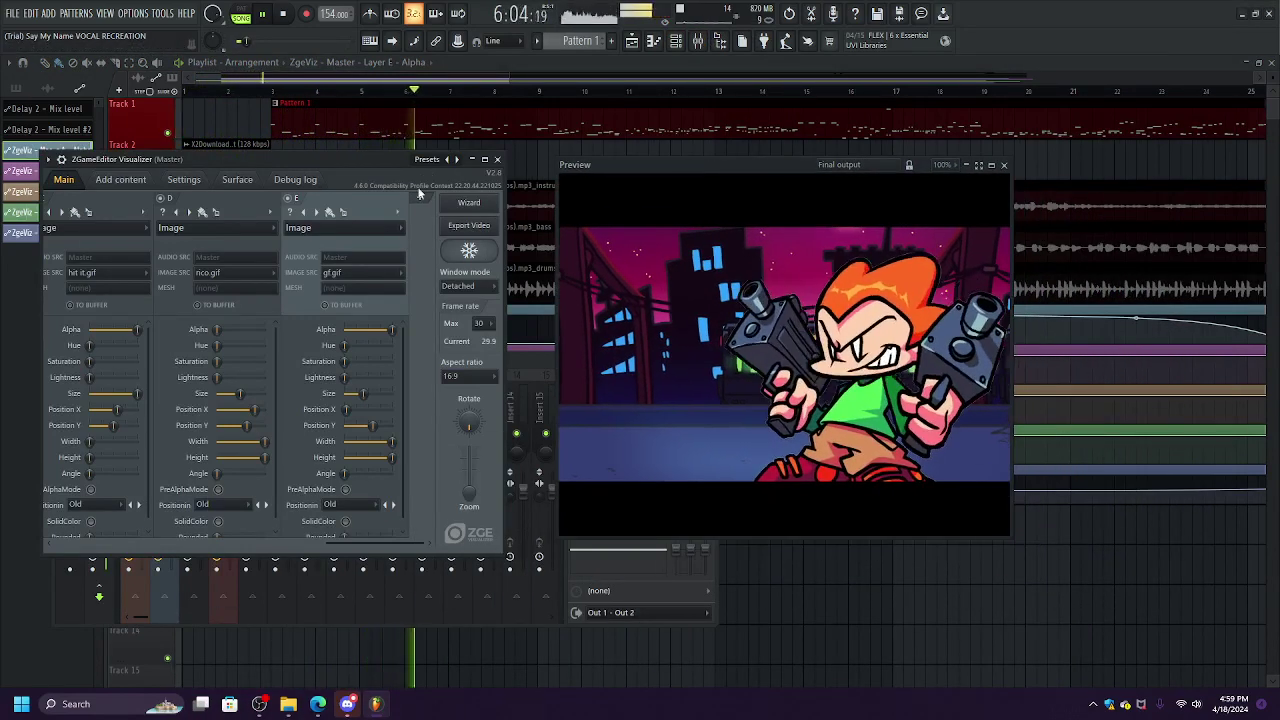
Add layer F with the Youlean Color Correction effect and darken the picture slightly through its brightness and value.
{"action": "left_click", "coordinate": [419, 197]}
{"action": "left_click", "coordinate": [392, 228]}
{"action": "mouse_move", "coordinate": [375, 331]}
{"action": "left_click", "coordinate": [466, 344]}
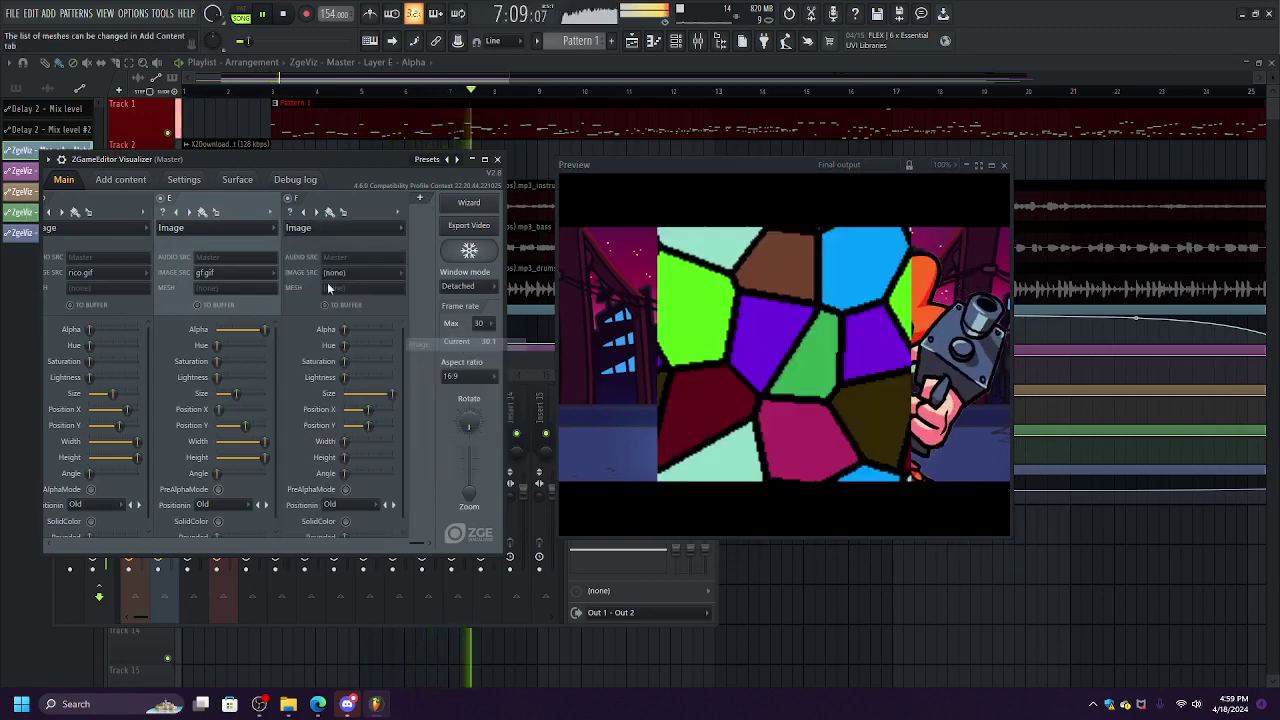
{"action": "left_click", "coordinate": [326, 233]}
{"action": "mouse_move", "coordinate": [356, 451]}
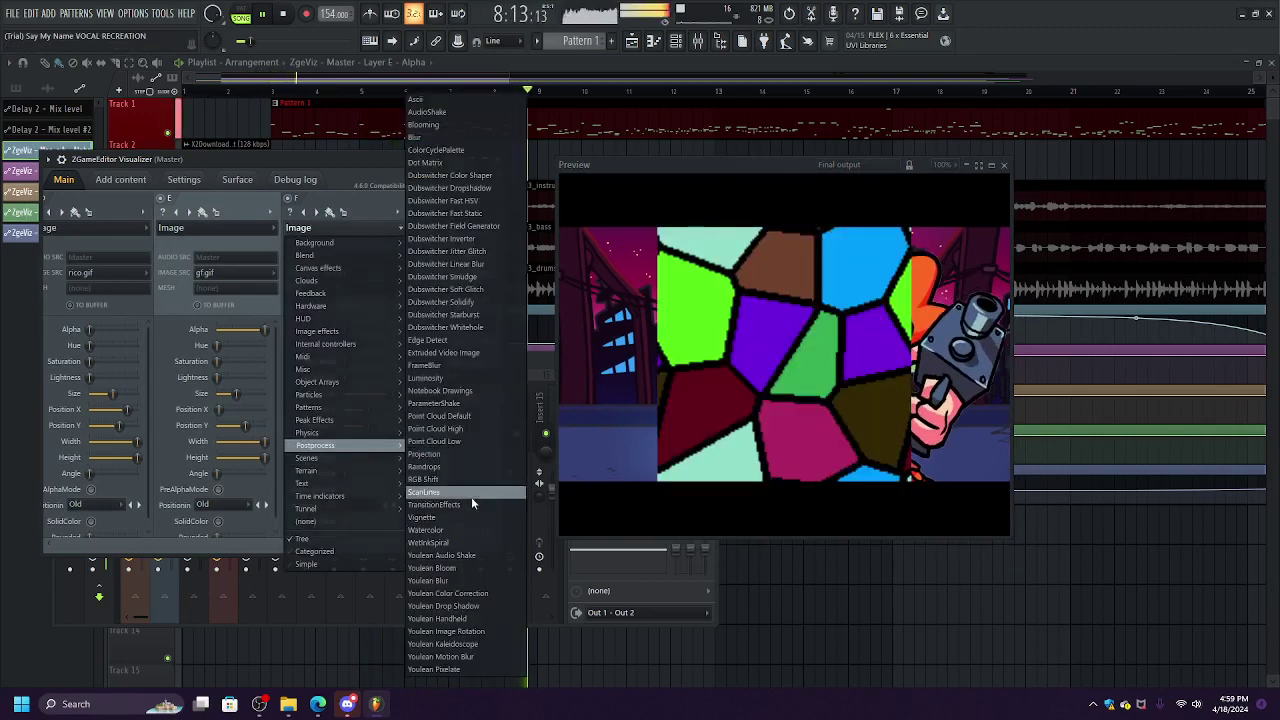
{"action": "left_click", "coordinate": [477, 594]}
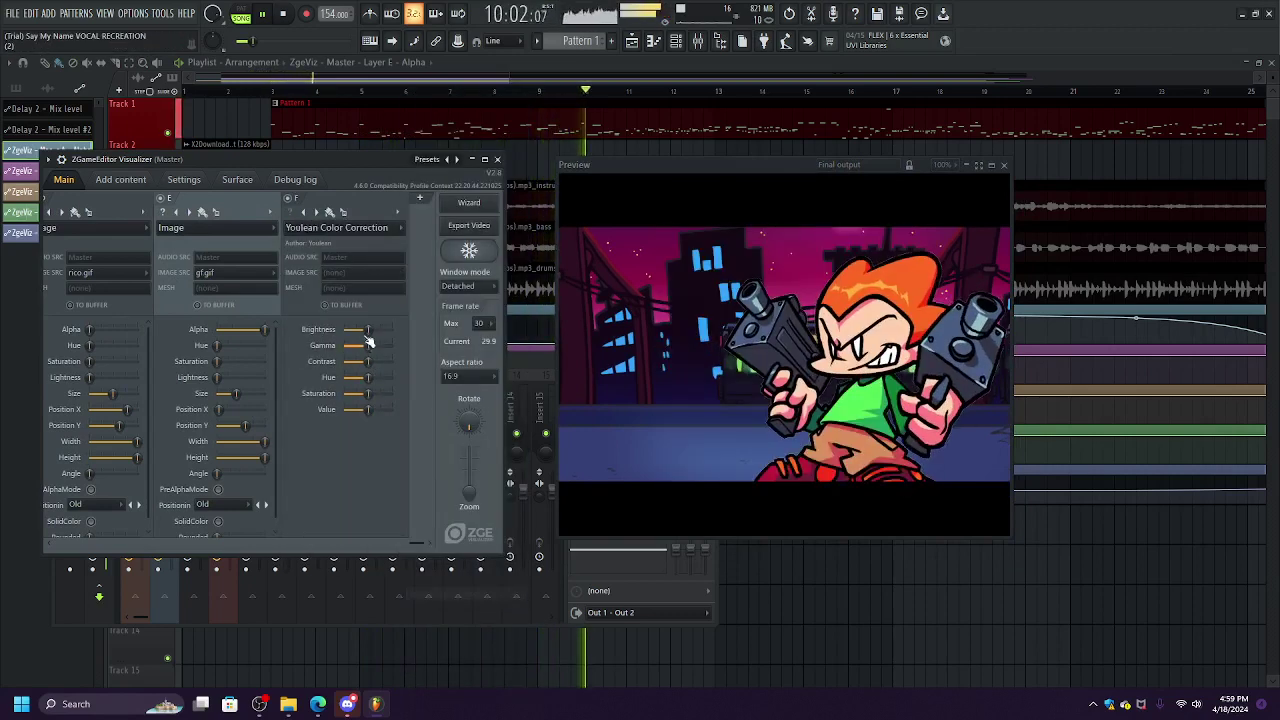
{"action": "left_click_drag", "start_coordinate": [370, 347], "coordinate": [371, 347]}
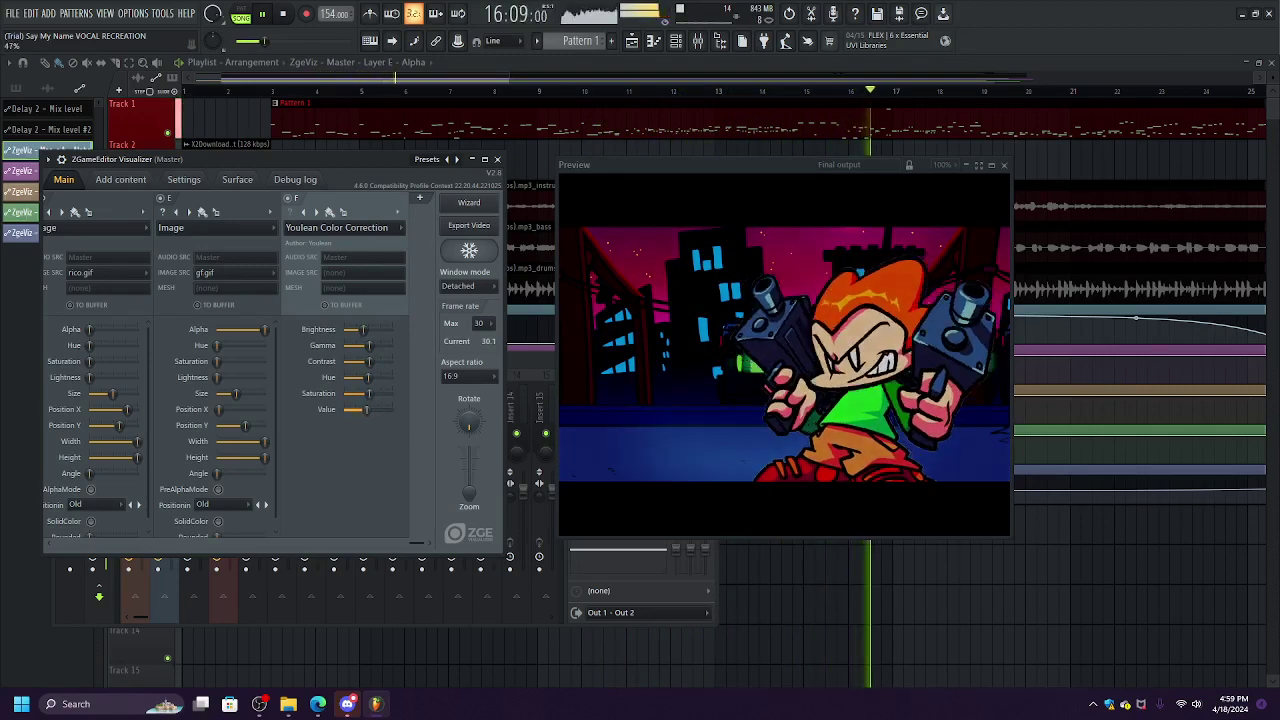
{"action": "left_click_drag", "start_coordinate": [369, 410], "coordinate": [367, 410]}
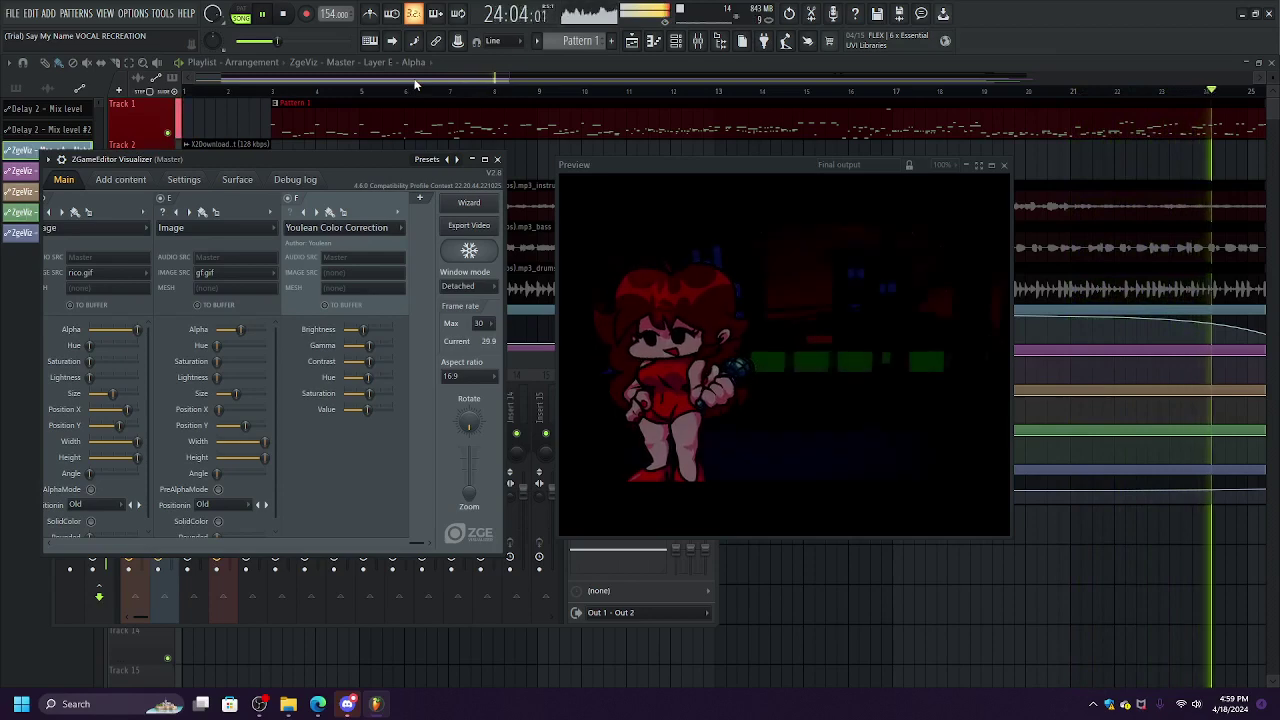
Add layer G with the Youlean Bloom effect, reduce its amount, radius and gamma, and bring its opacity down to zero.
{"action": "left_click", "coordinate": [420, 198]}
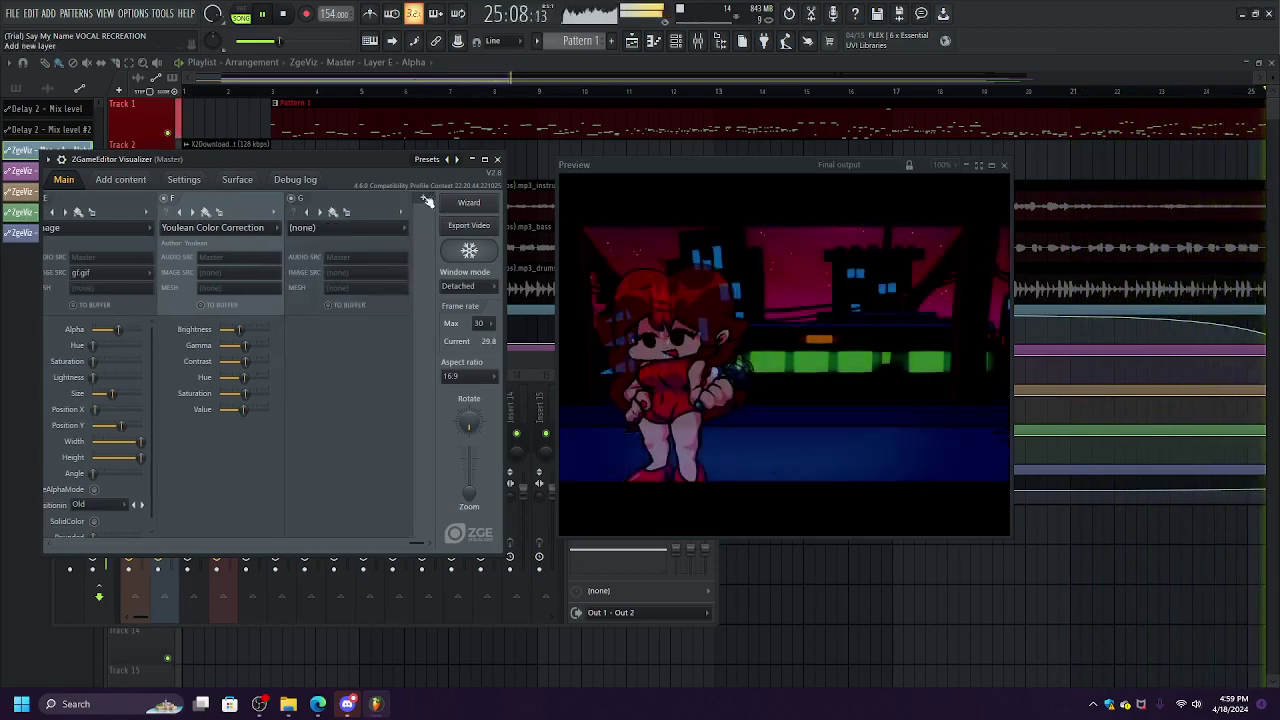
{"action": "left_click", "coordinate": [389, 227]}
{"action": "mouse_move", "coordinate": [352, 447]}
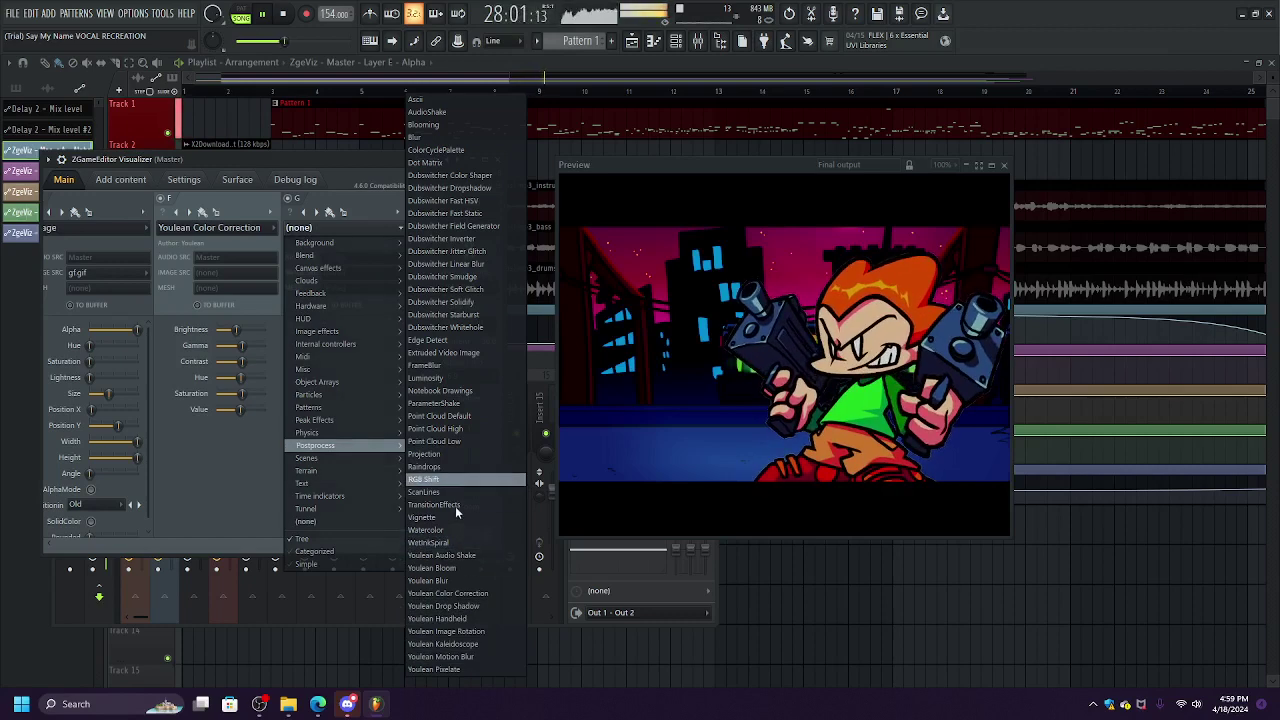
{"action": "left_click", "coordinate": [450, 567]}
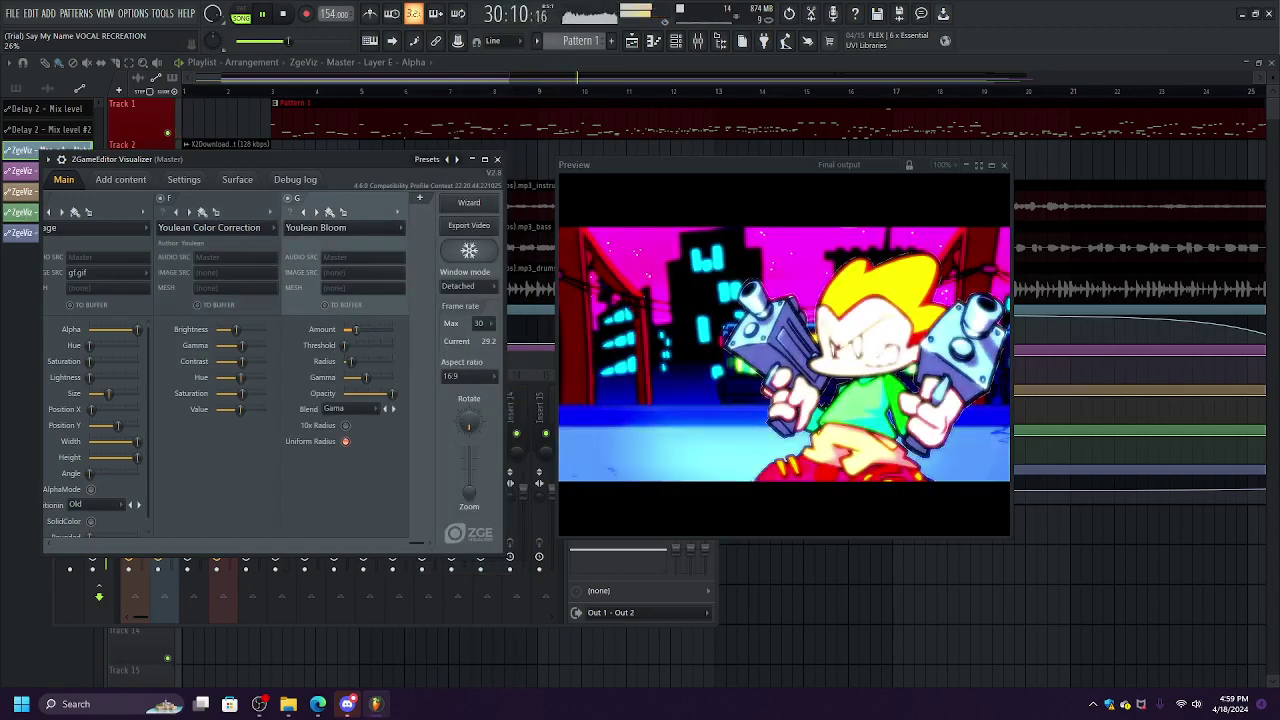
{"action": "left_click_drag", "start_coordinate": [355, 330], "coordinate": [344, 330]}
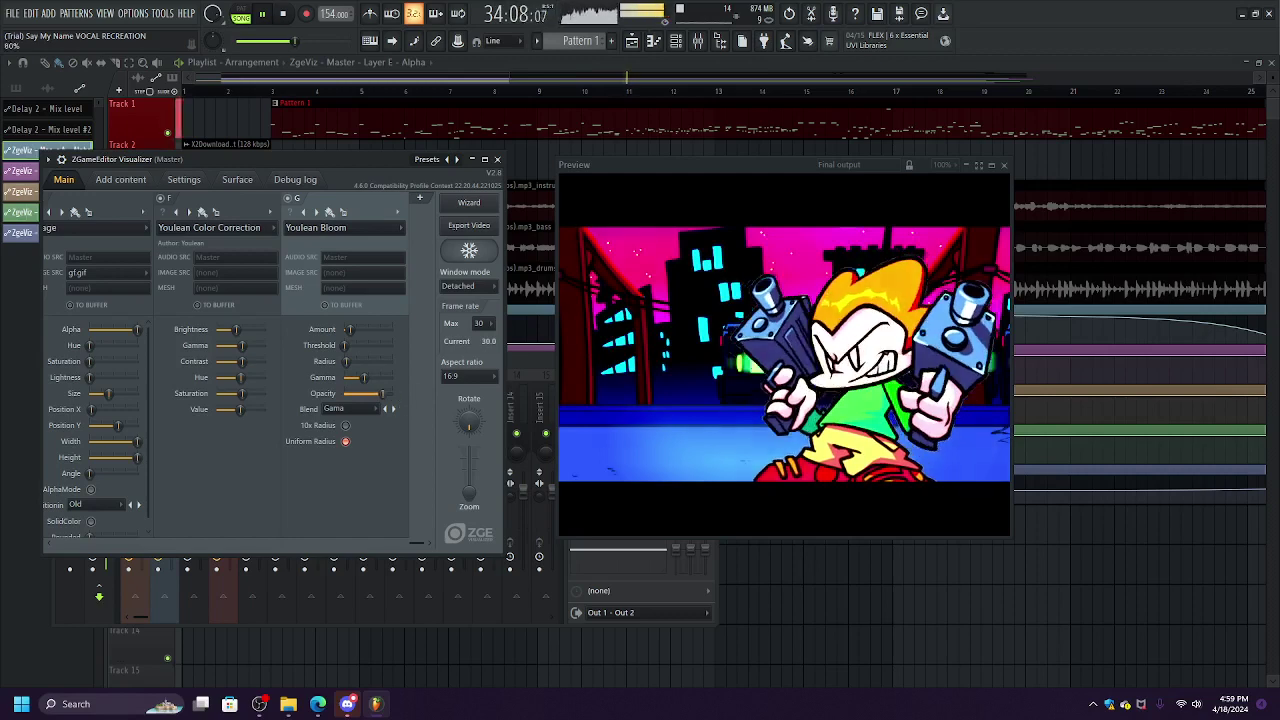
{"action": "left_click_drag", "start_coordinate": [381, 393], "coordinate": [357, 377]}
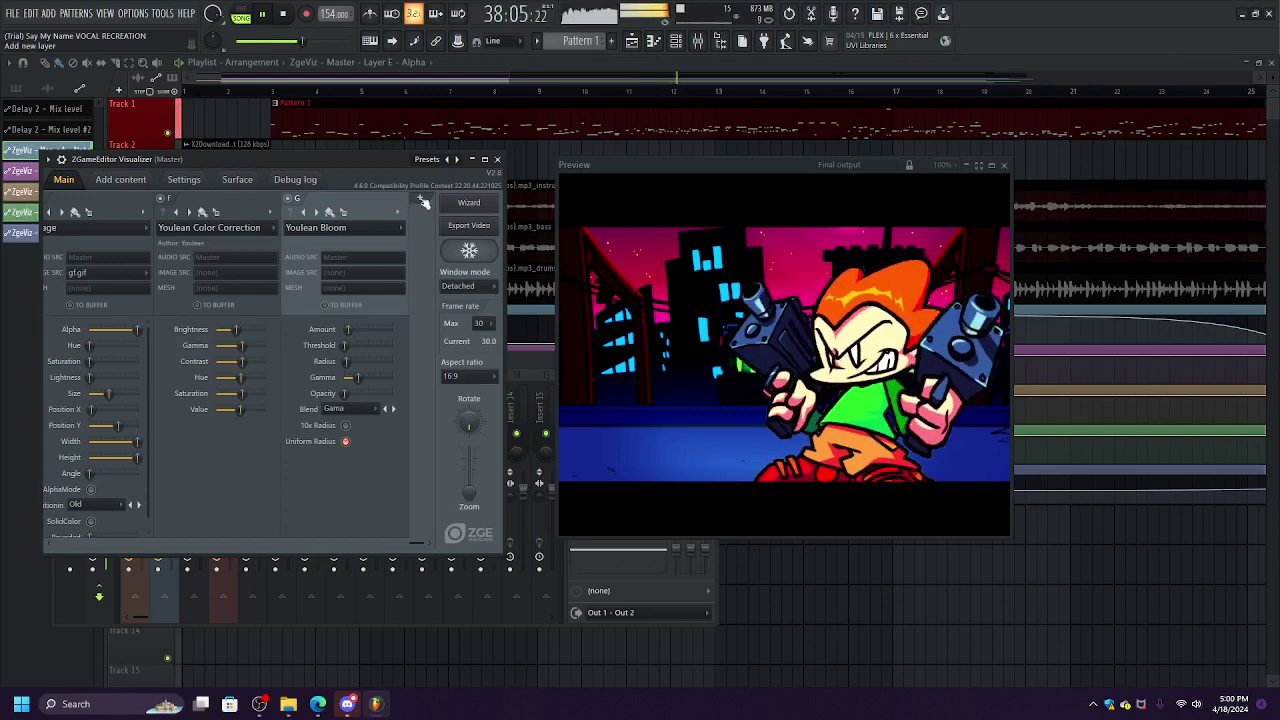
Add an empty layer H, browse the postprocess effects, and open the visualizer's text content.
{"action": "left_click", "coordinate": [424, 202]}
{"action": "left_click", "coordinate": [335, 227]}
{"action": "mouse_move", "coordinate": [377, 440]}
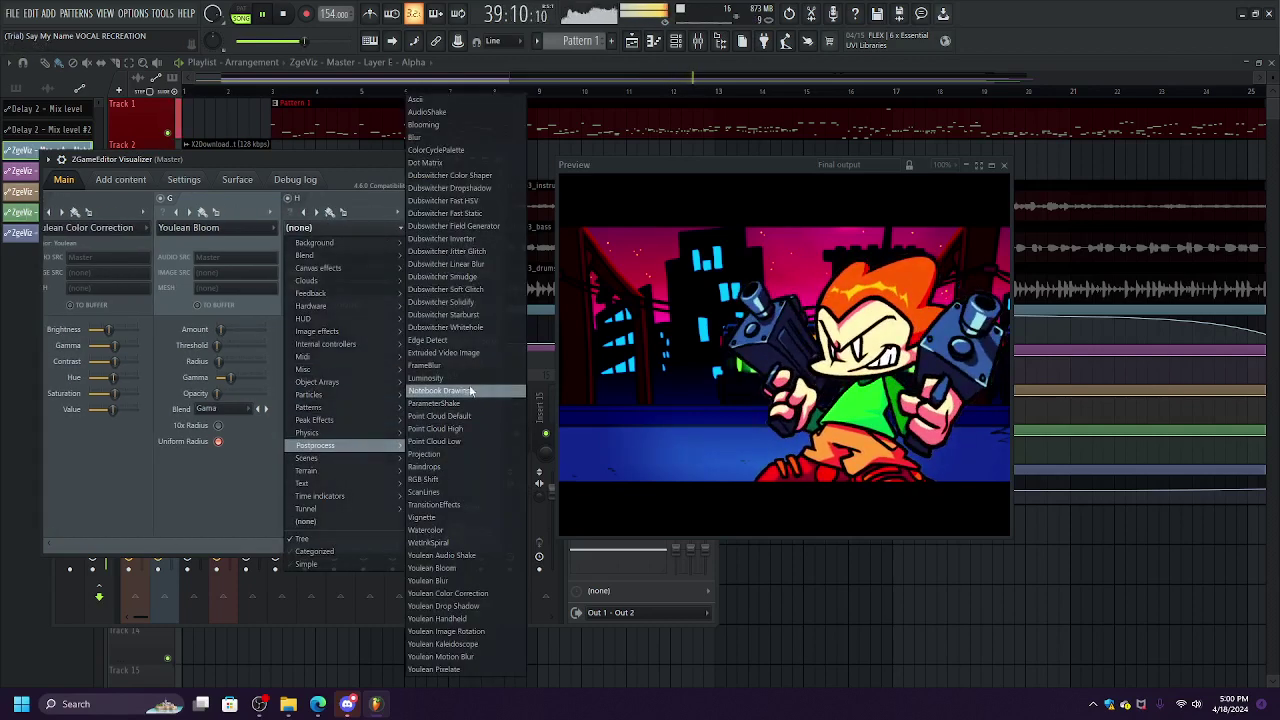
{"action": "left_click", "coordinate": [141, 180]}
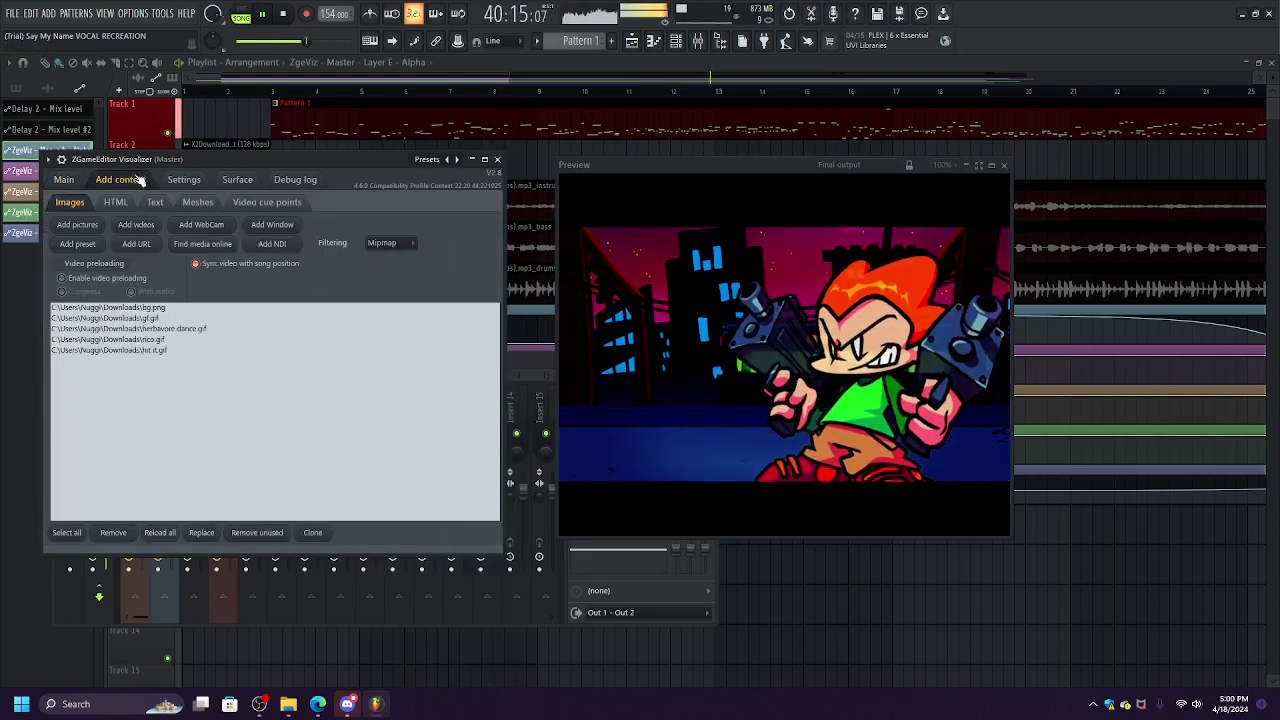
{"action": "left_click", "coordinate": [155, 202]}
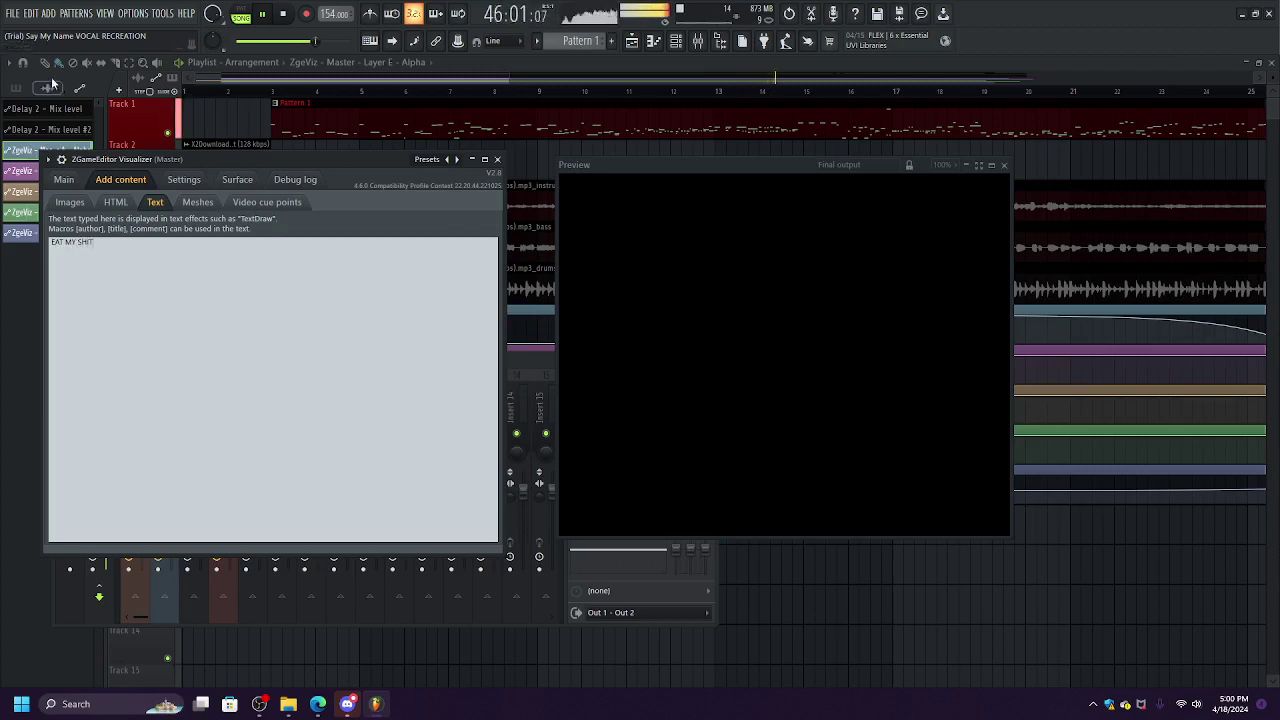
Set layer H to the Image effect and browse its available image sources and other effects.
{"action": "left_click", "coordinate": [76, 184]}
{"action": "left_click", "coordinate": [370, 228]}
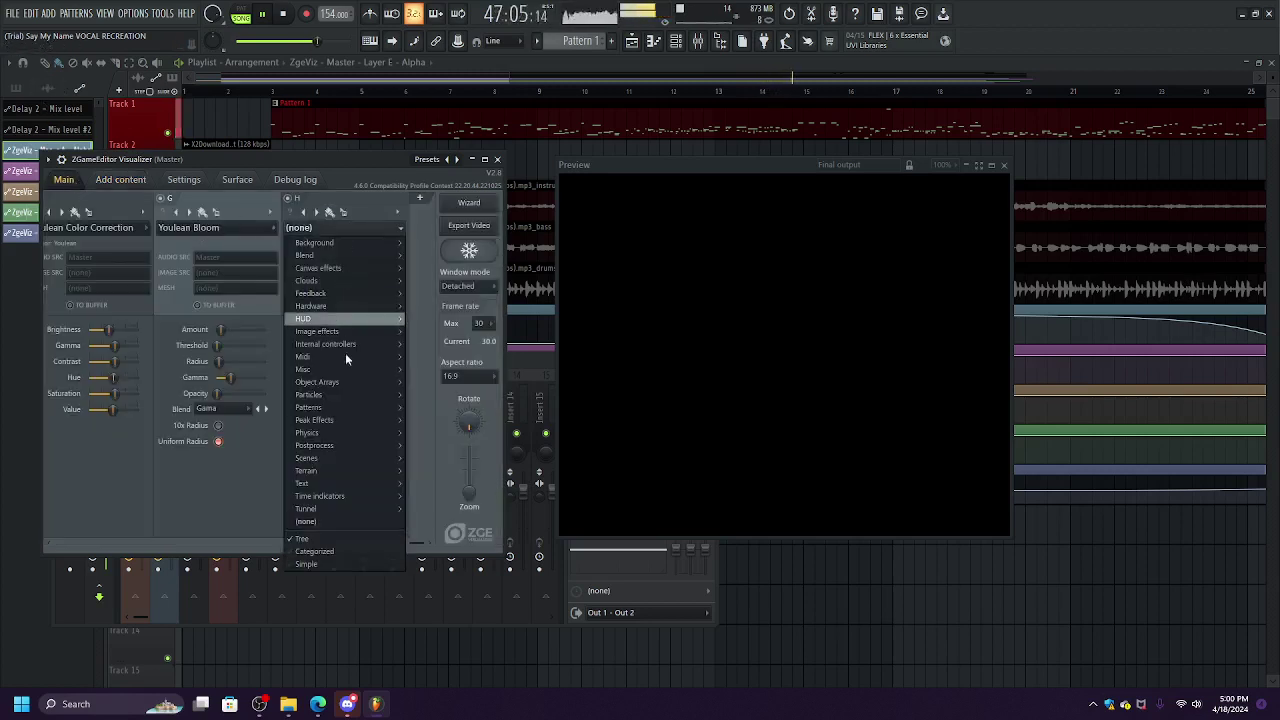
{"action": "mouse_move", "coordinate": [345, 331]}
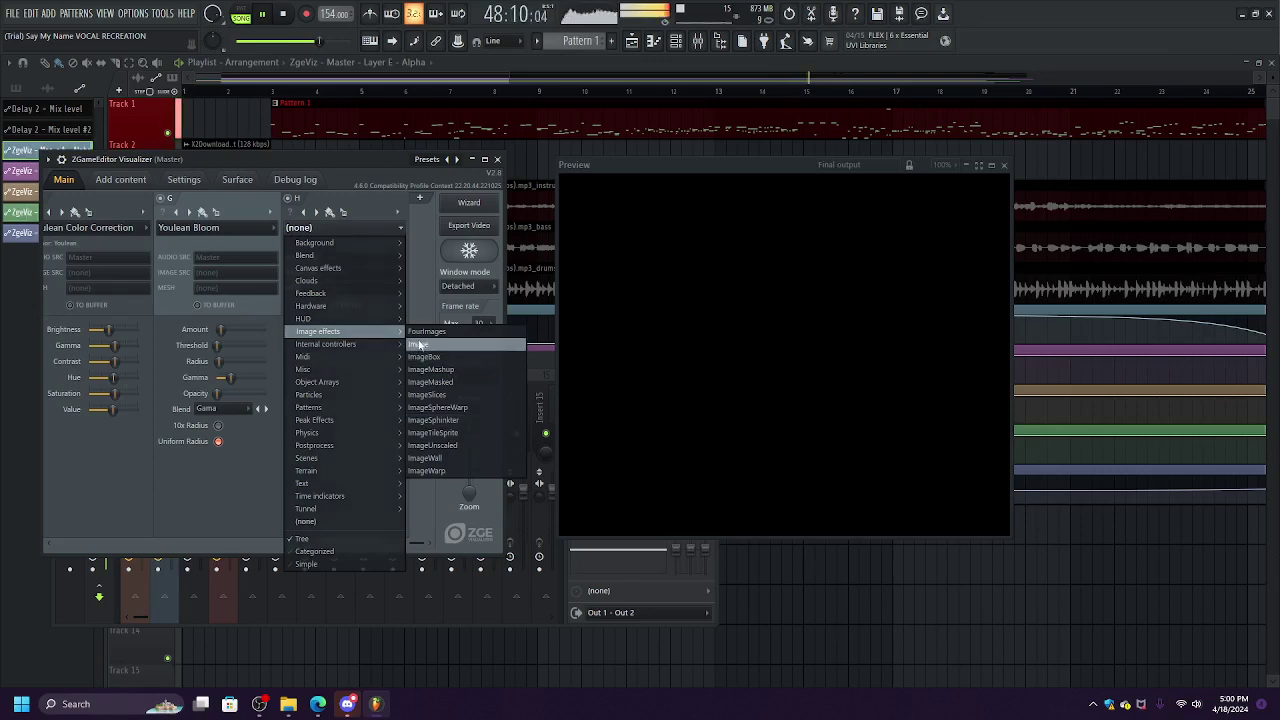
{"action": "left_click", "coordinate": [420, 344]}
{"action": "left_click", "coordinate": [349, 272]}
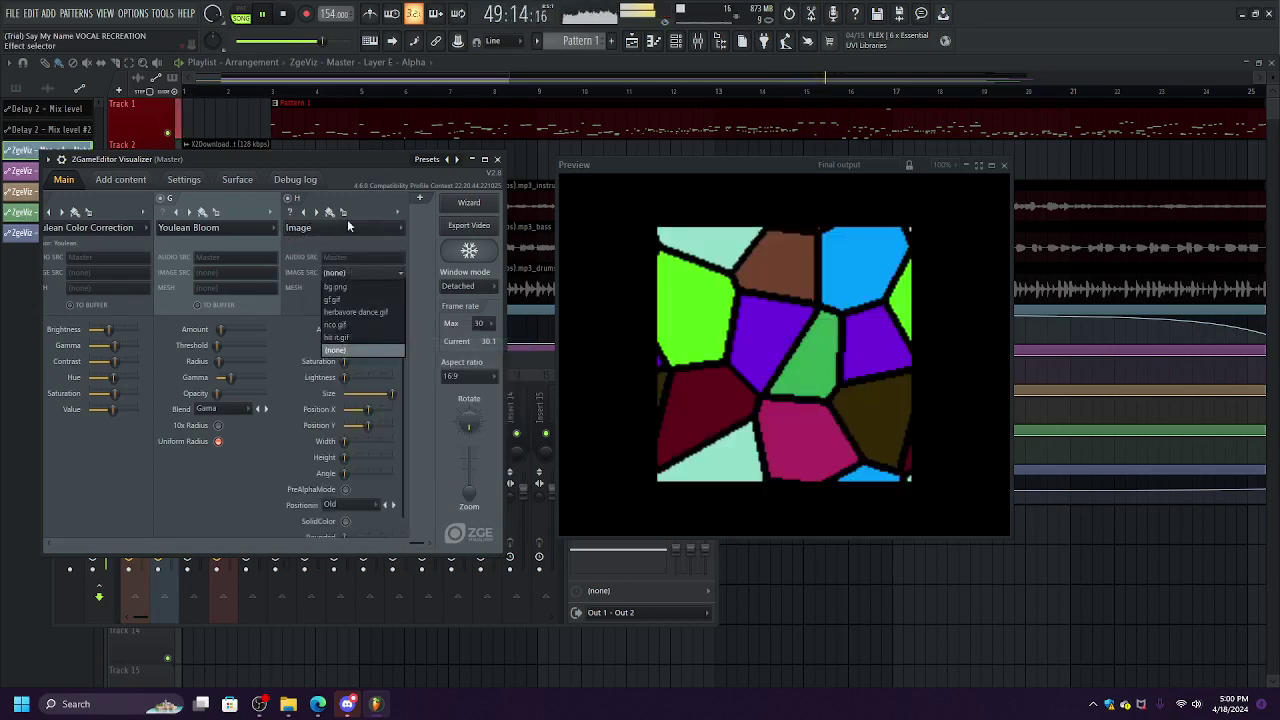
{"action": "left_click", "coordinate": [349, 226]}
{"action": "mouse_move", "coordinate": [361, 331]}
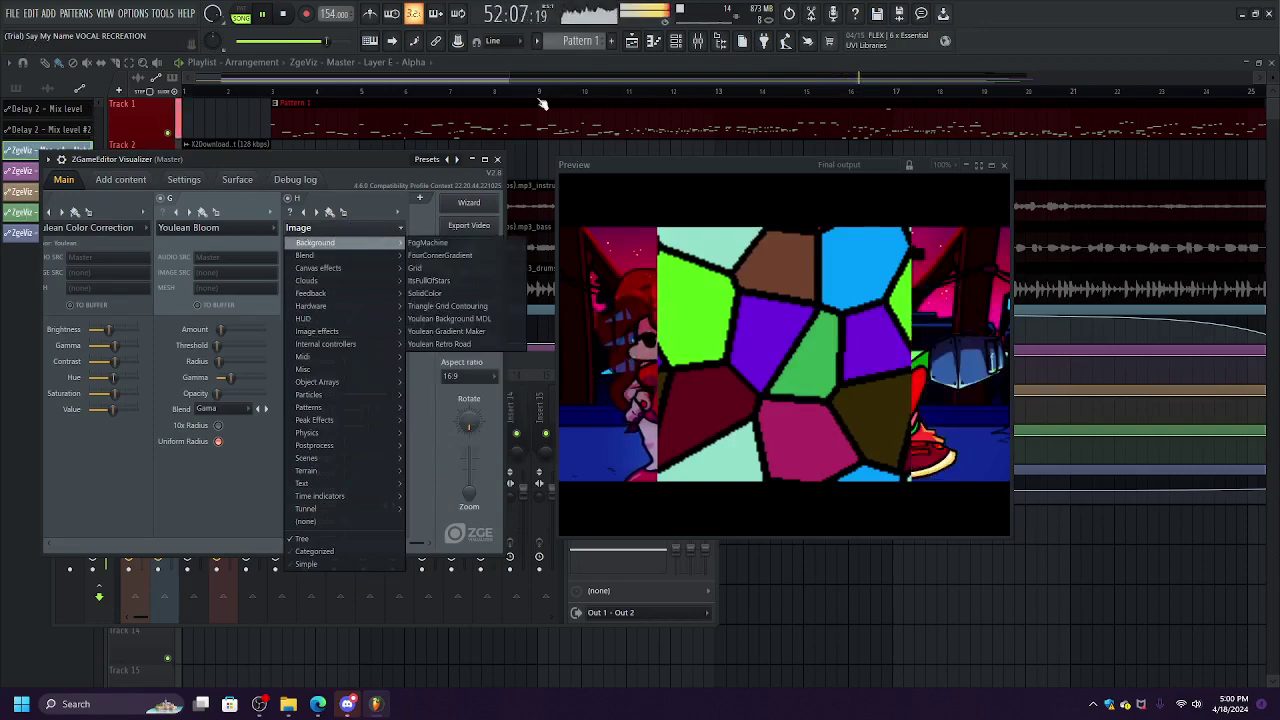
Raise the Layer C alpha points at bars 51 and 61 back to full, moving the preview window off the automation clips.
{"action": "left_click_drag", "start_coordinate": [477, 79], "coordinate": [1085, 13]}
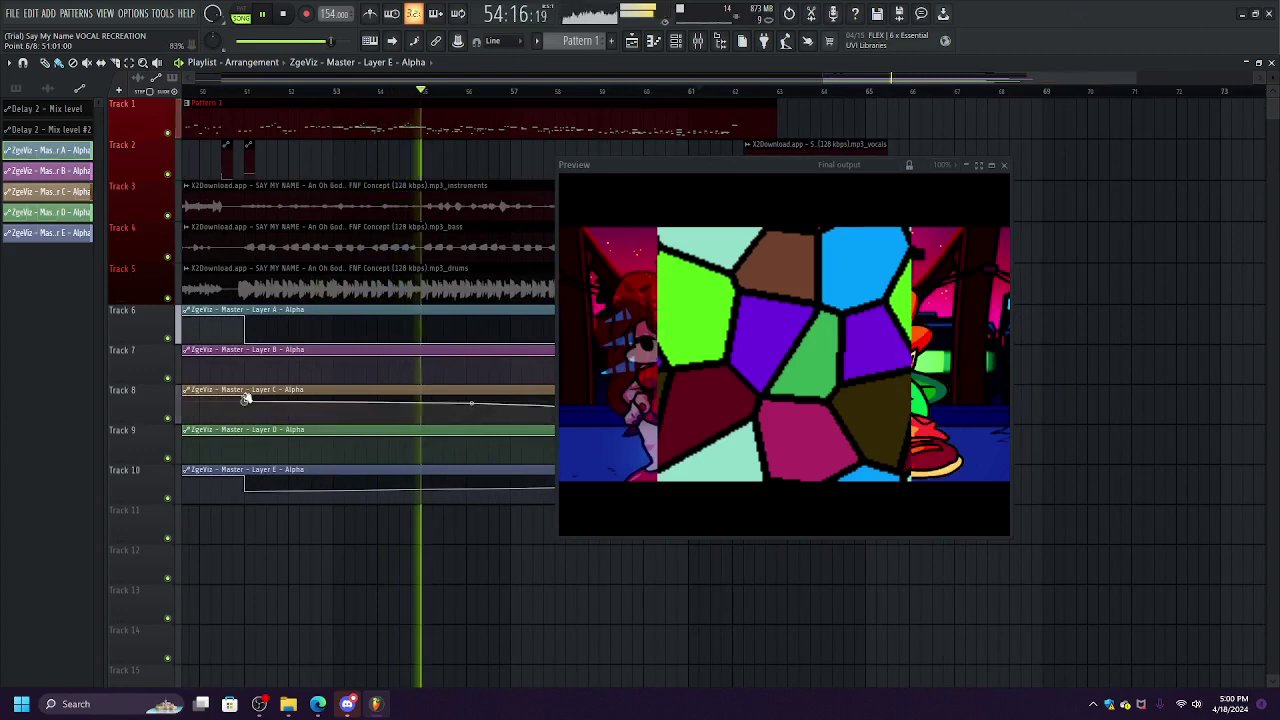
{"action": "left_click_drag", "start_coordinate": [683, 189], "coordinate": [954, 482]}
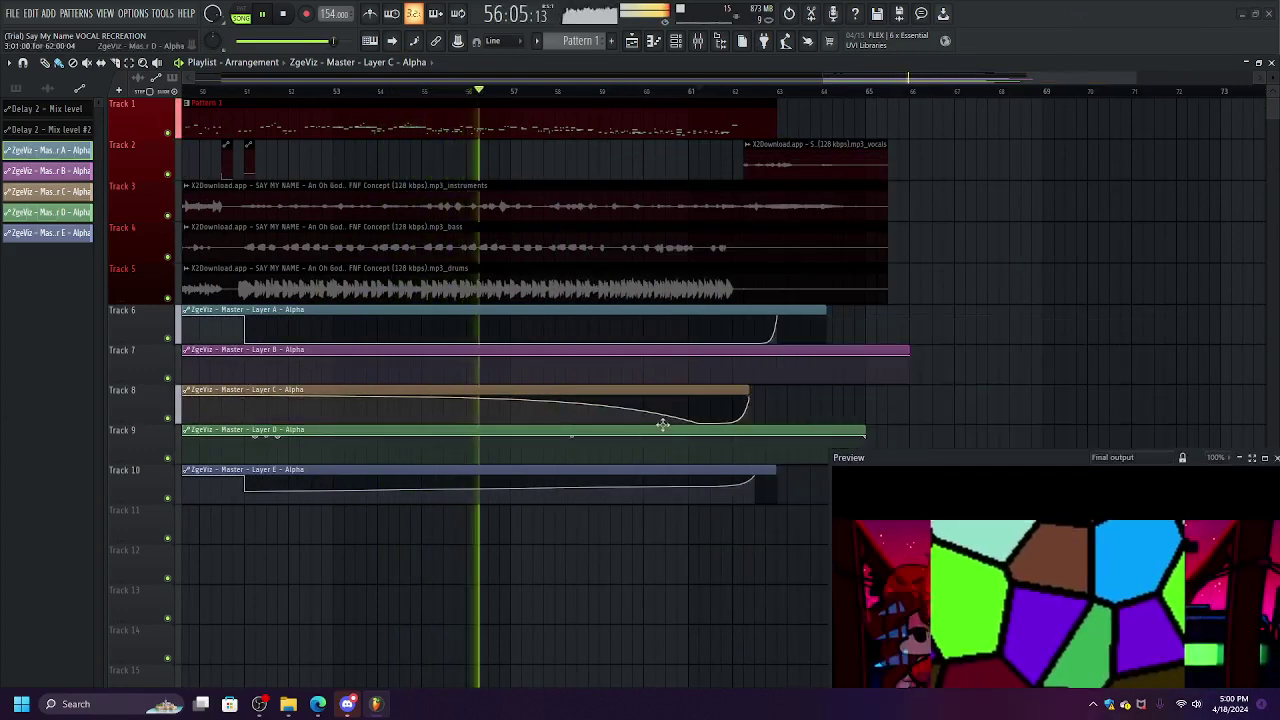
{"action": "left_click_drag", "start_coordinate": [700, 422], "coordinate": [703, 366]}
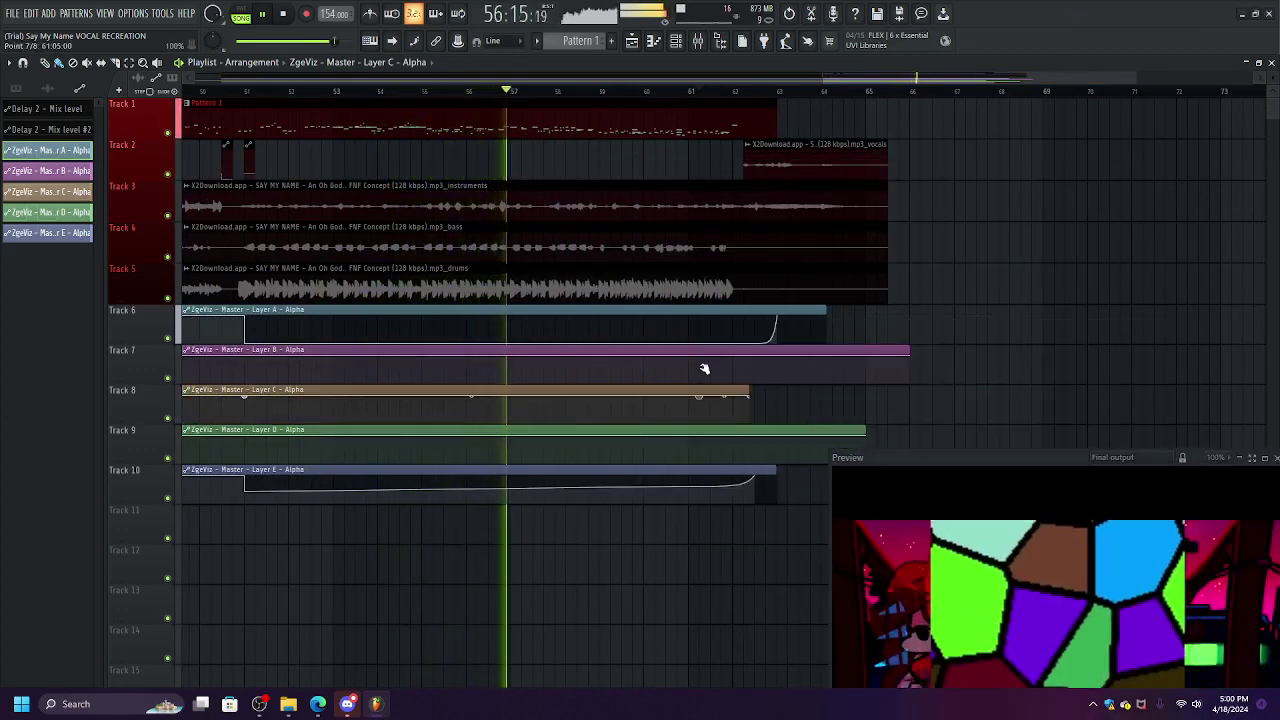
{"action": "right_click", "coordinate": [253, 359]}
{"action": "right_click", "coordinate": [248, 341]}
{"action": "left_click", "coordinate": [790, 14]}
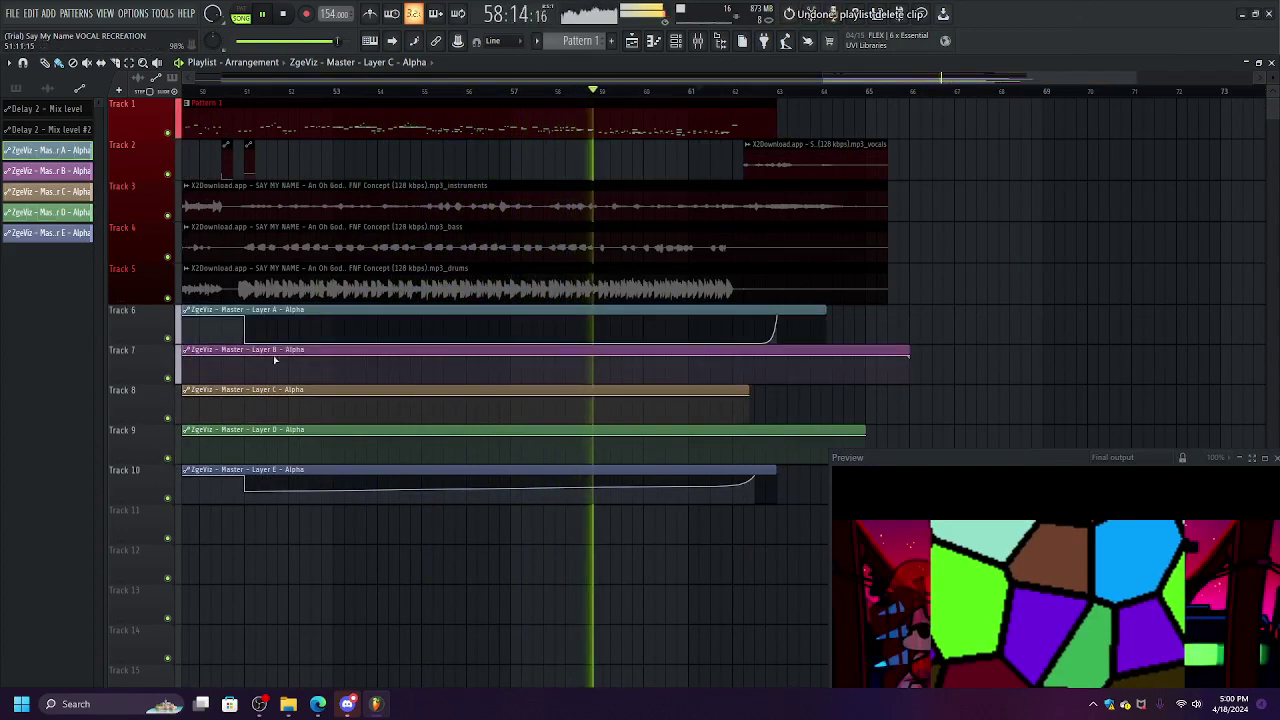
Drop the Layer B alpha to zero at bar 51, hold it until bar 61, and curve it up to full around bar 62.
{"action": "right_click", "coordinate": [244, 360]}
{"action": "right_click", "coordinate": [262, 379]}
{"action": "left_click_drag", "start_coordinate": [276, 407], "coordinate": [700, 418]}
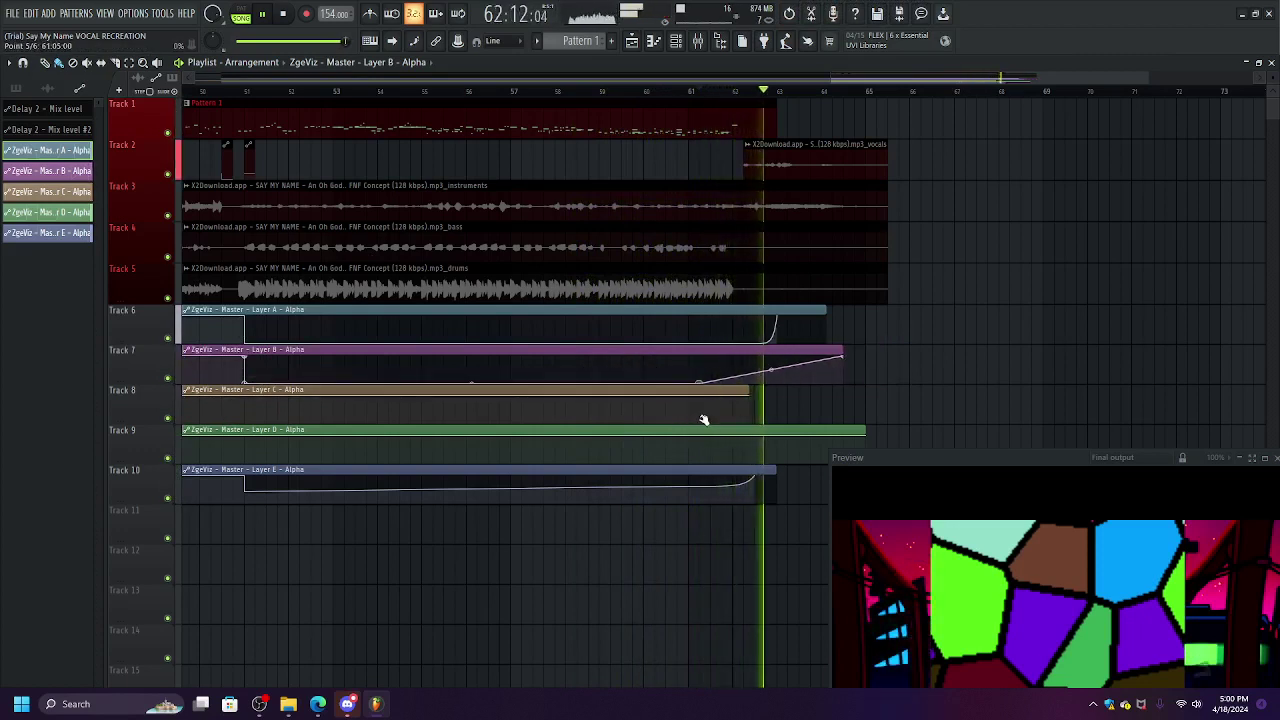
{"action": "left_click_drag", "start_coordinate": [838, 355], "coordinate": [727, 381]}
Play the song's ending from bar 61 with the preview window moved fully into view.
{"action": "left_click", "coordinate": [710, 92]}
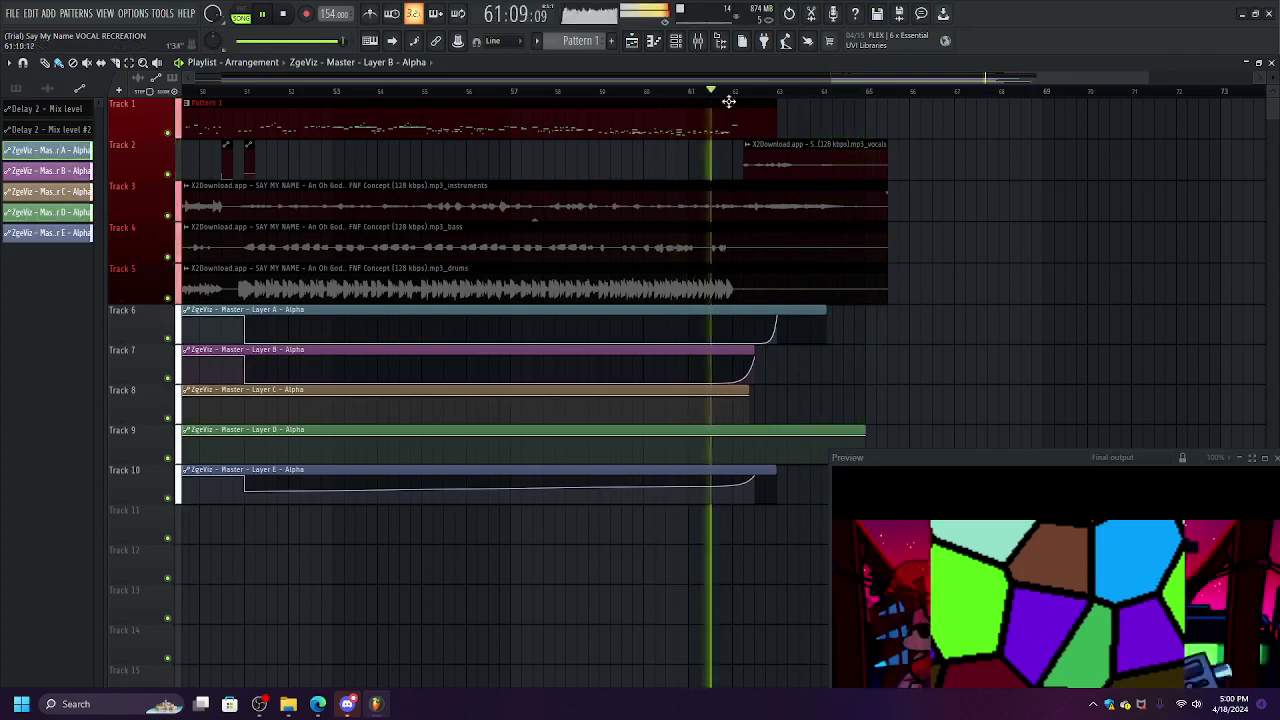
{"action": "left_click_drag", "start_coordinate": [918, 458], "coordinate": [758, 312]}
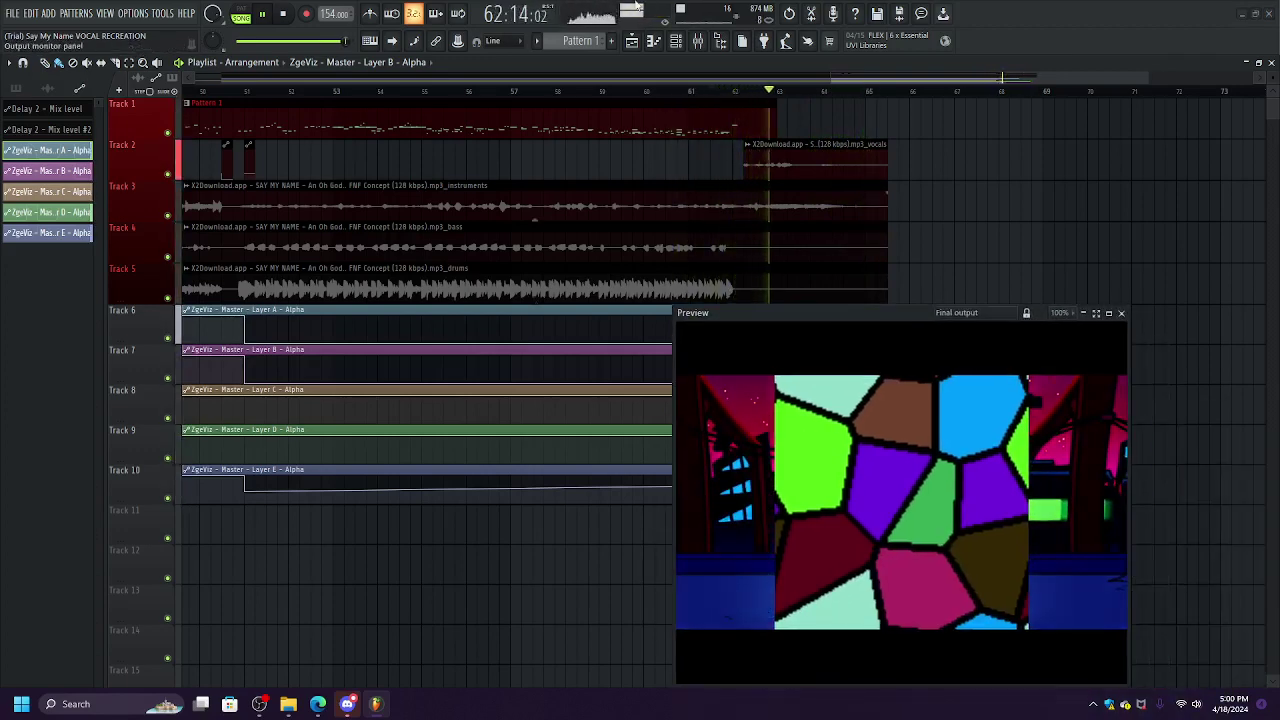
Open the ZGameEditor Visualizer on the Master mixer track and move the preview window beside its settings.
{"action": "key", "text": "F9"}
{"action": "left_click", "coordinate": [650, 409]}
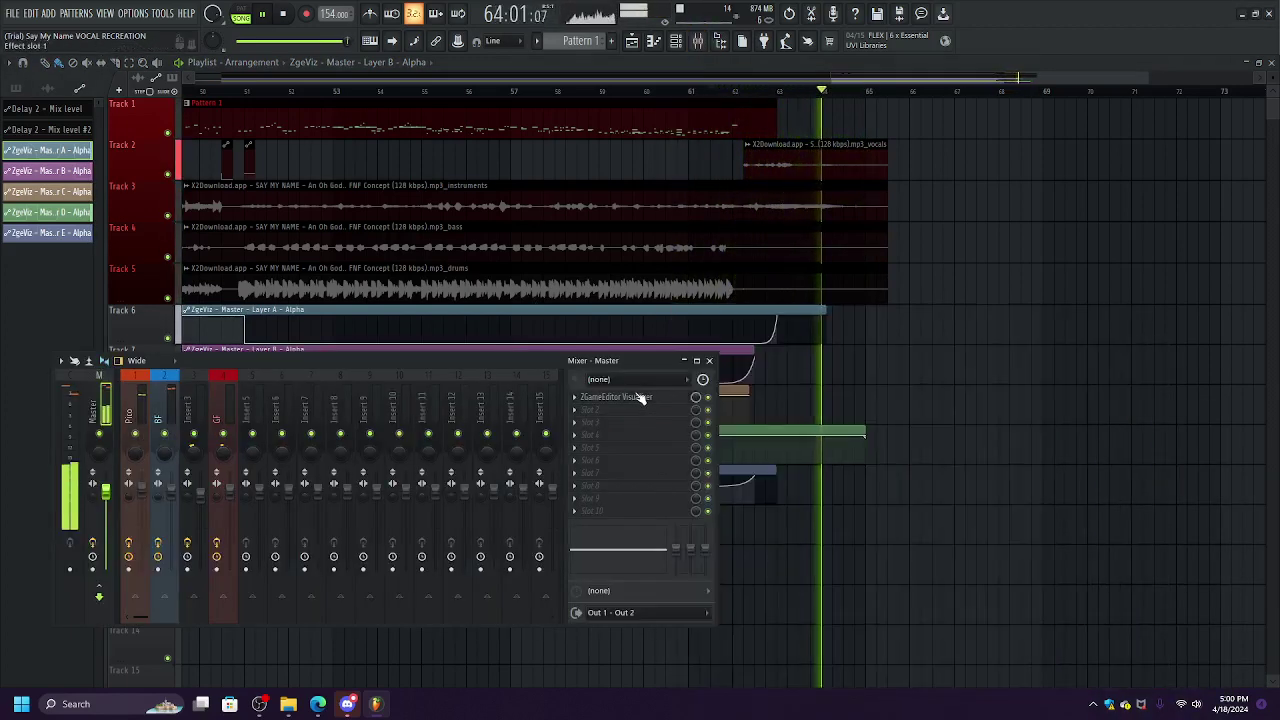
{"action": "left_click_drag", "start_coordinate": [759, 308], "coordinate": [632, 180]}
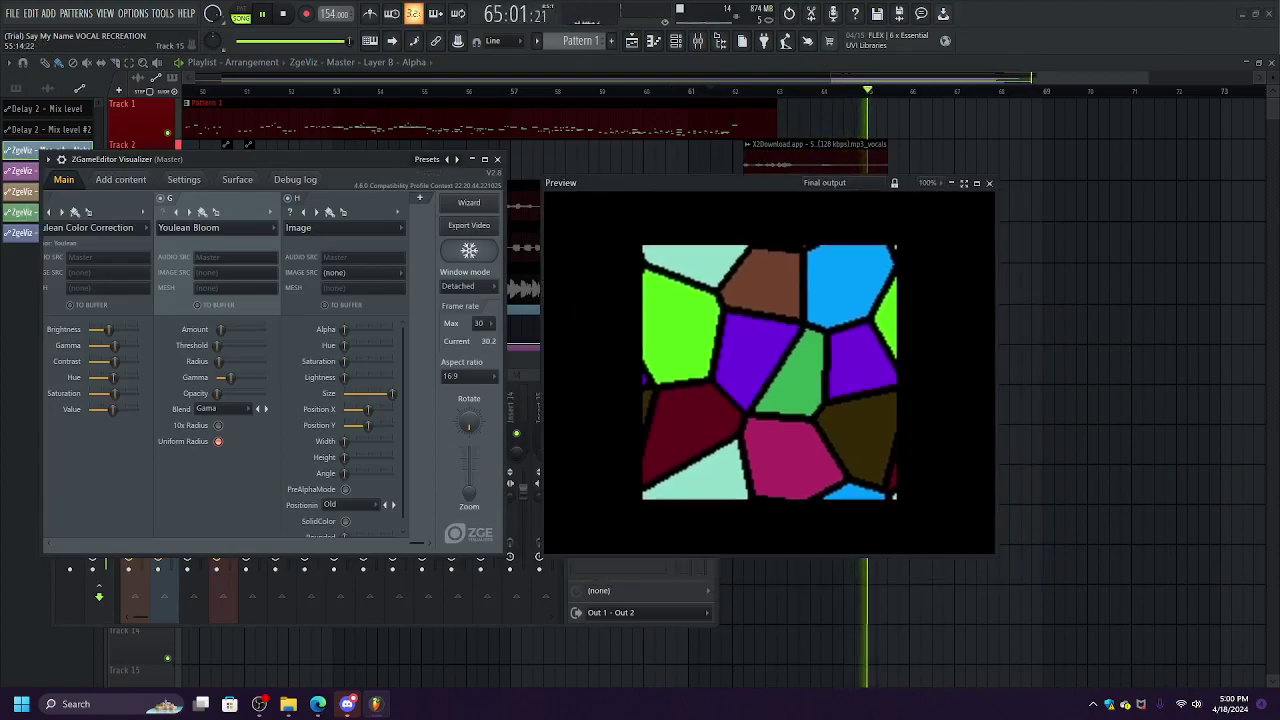
Switch to Discord, close the ended stream, send the messages "bluey has a dad" and "thats crazy", and return to FL Studio.
{"action": "left_click", "coordinate": [347, 704]}
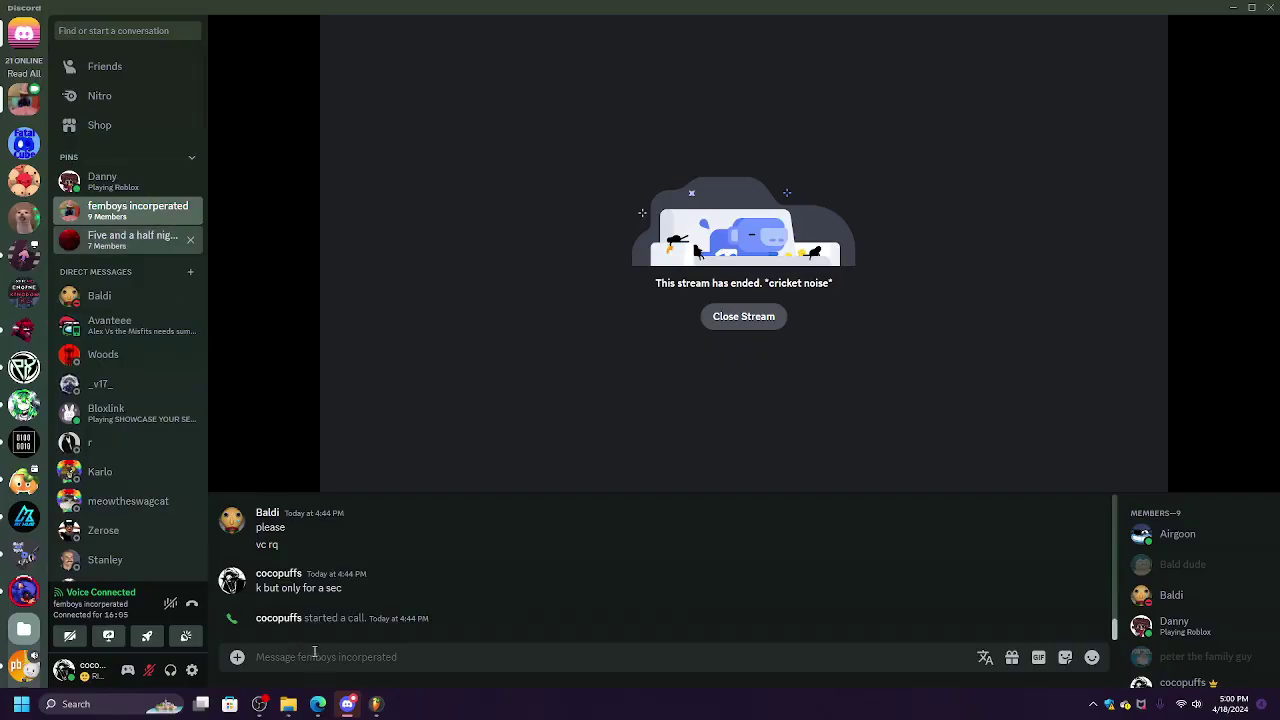
{"action": "left_click", "coordinate": [743, 317]}
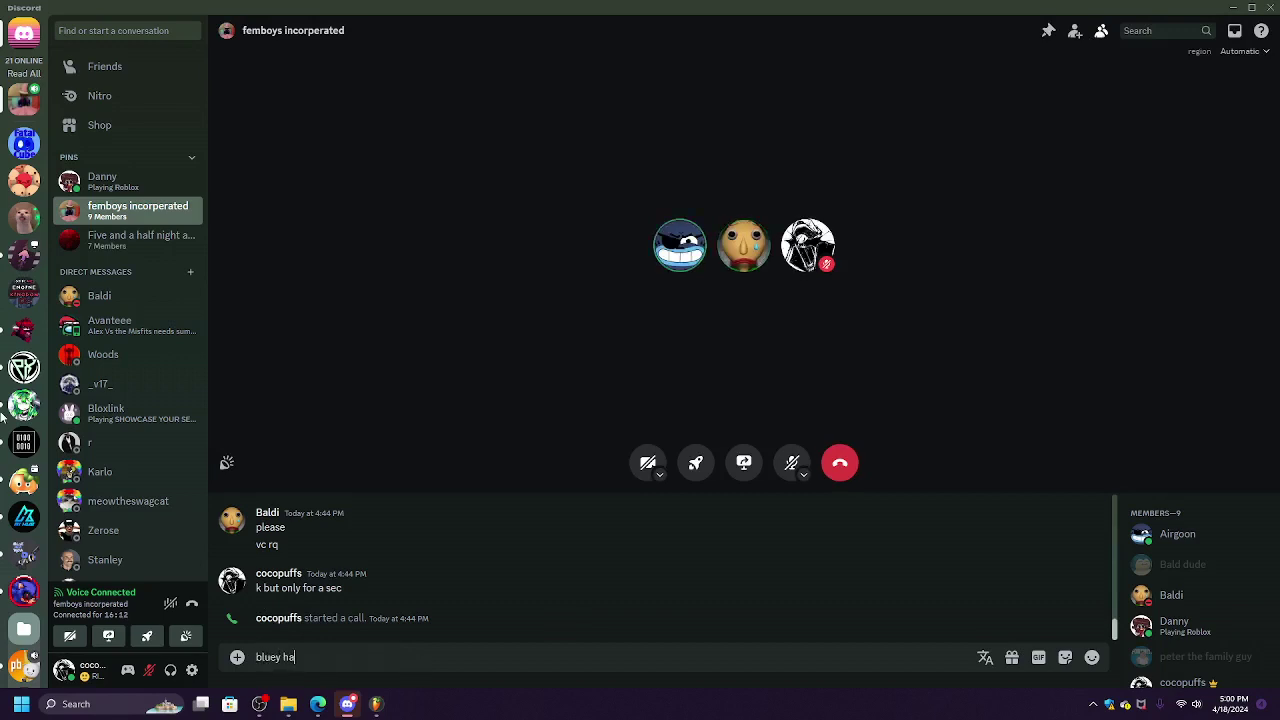
{"action": "type", "text": "a"}
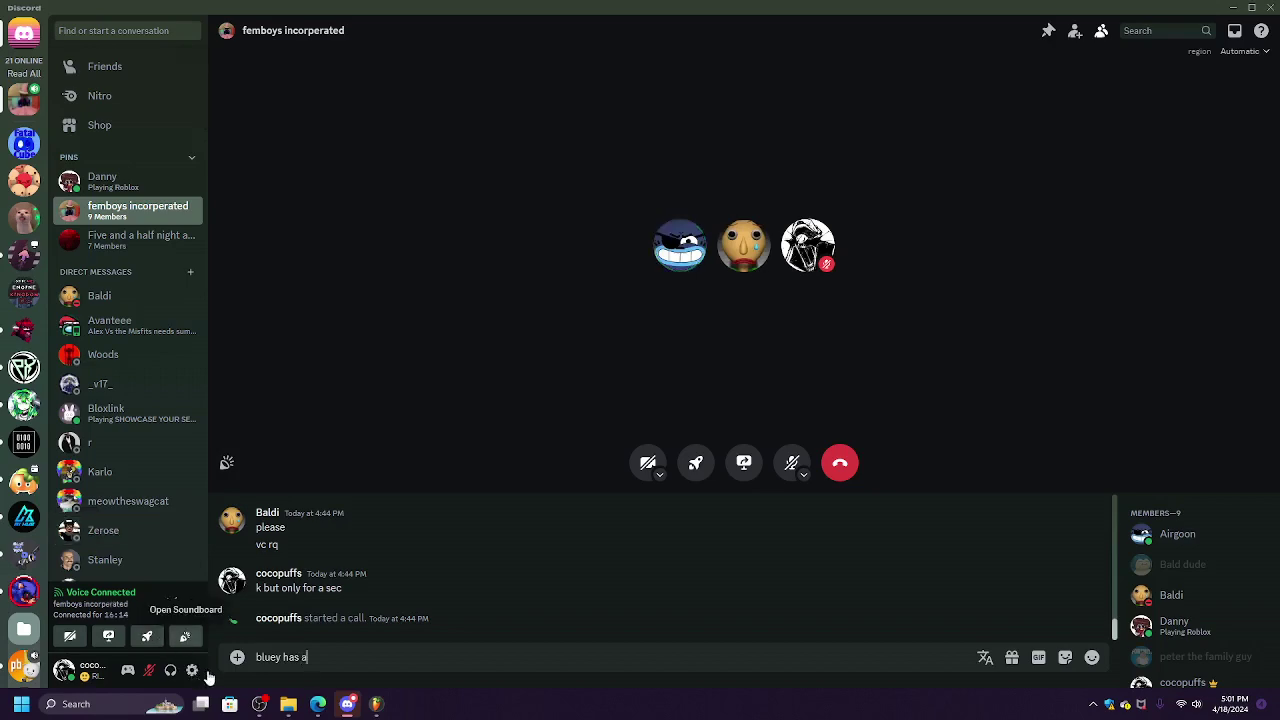
{"action": "type", "text": " da"}
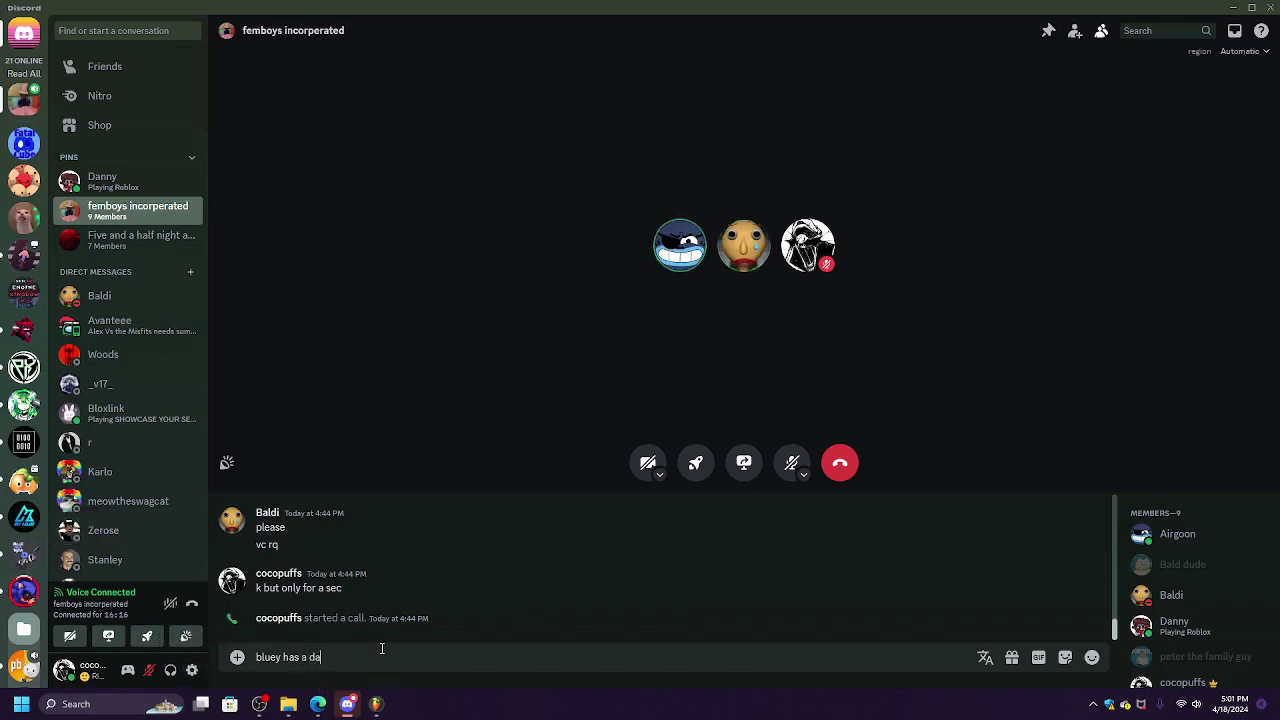
{"action": "type", "text": "d"}
{"action": "key", "text": "Return"}
{"action": "type", "text": "thats crazy"}
{"action": "key", "text": "Return"}
{"action": "left_click", "coordinate": [378, 706]}
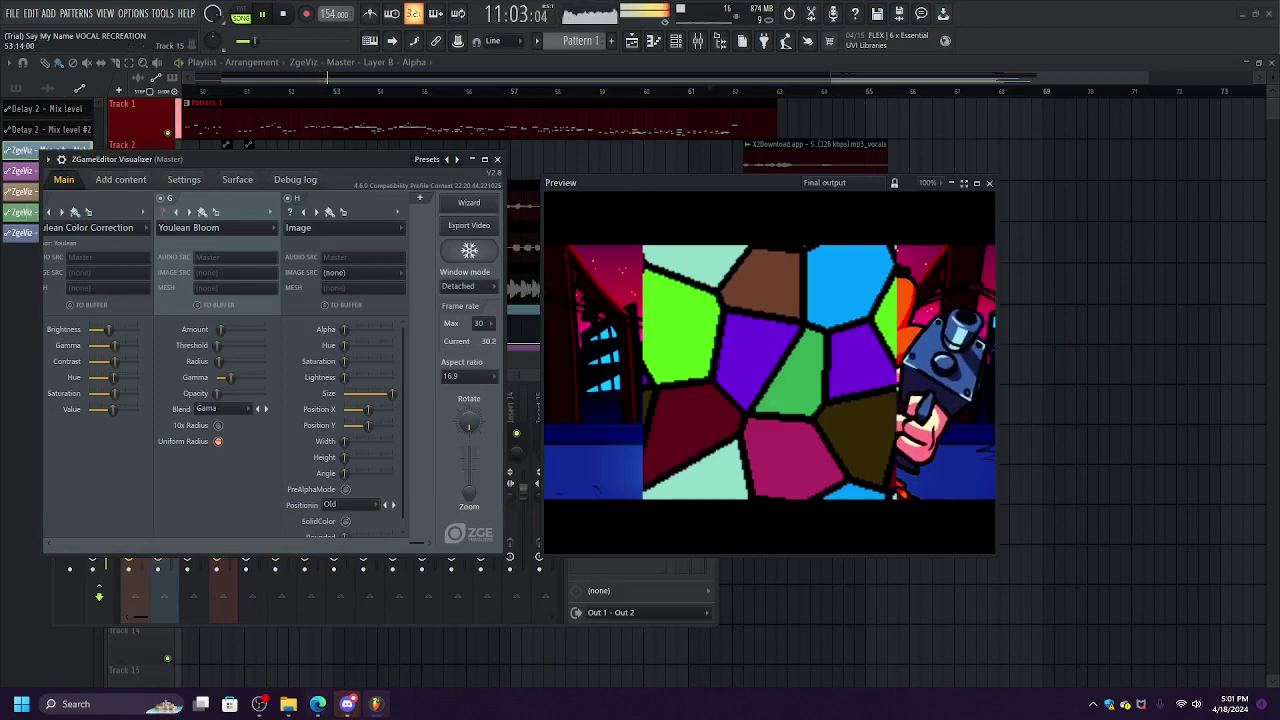
Send "alot luckier than me" in the Discord group chat, shrink the call area, and return to FL Studio.
{"action": "left_click", "coordinate": [347, 704]}
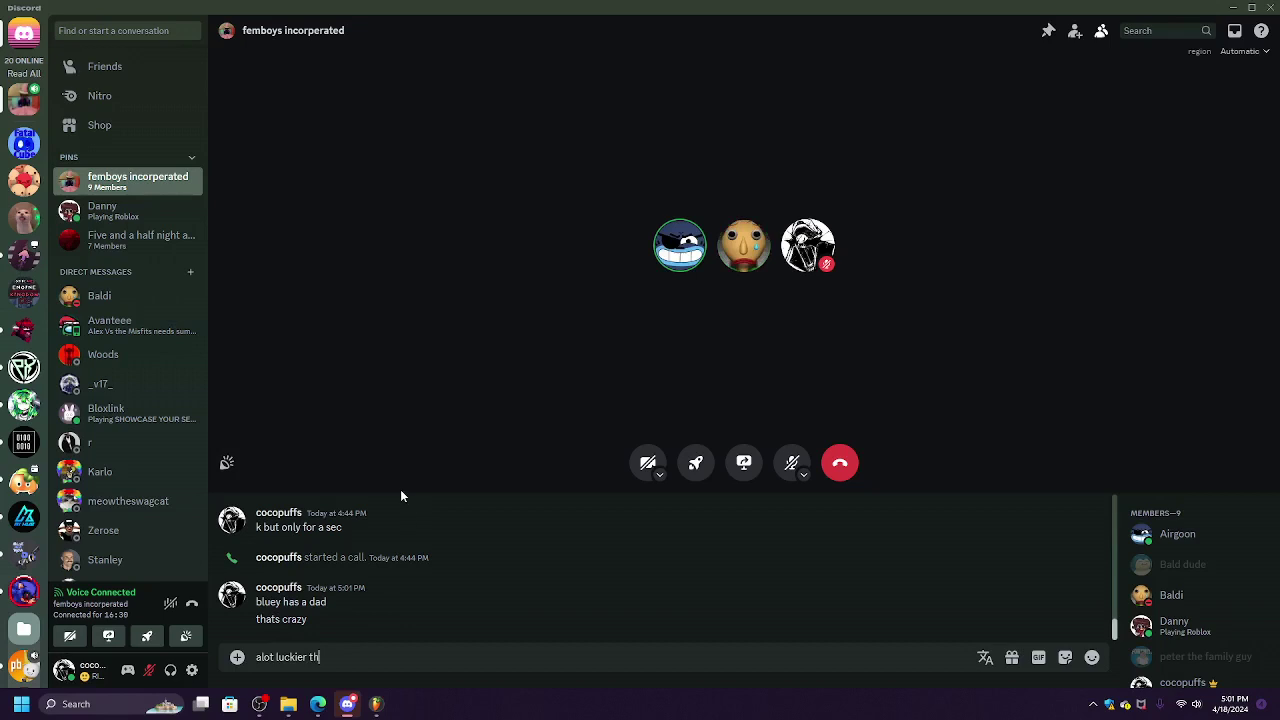
{"action": "type", "text": "an me"}
{"action": "key", "text": "Return"}
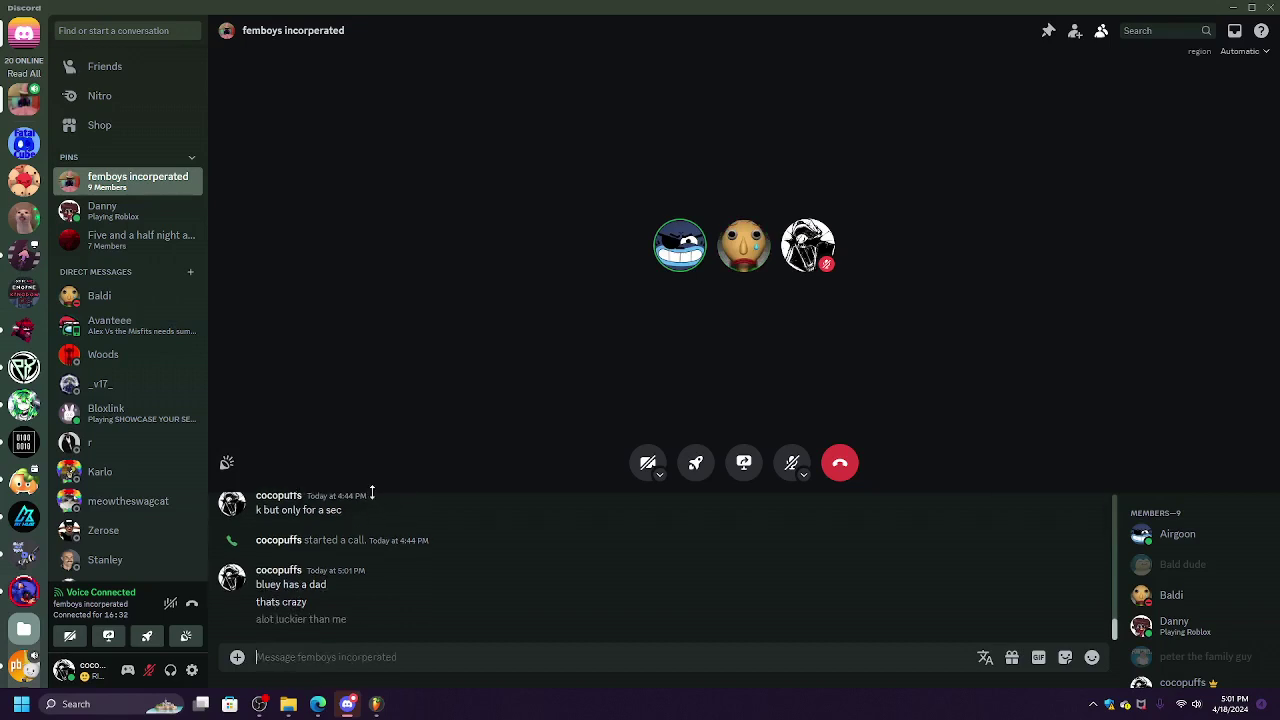
{"action": "left_click_drag", "start_coordinate": [372, 492], "coordinate": [338, 46]}
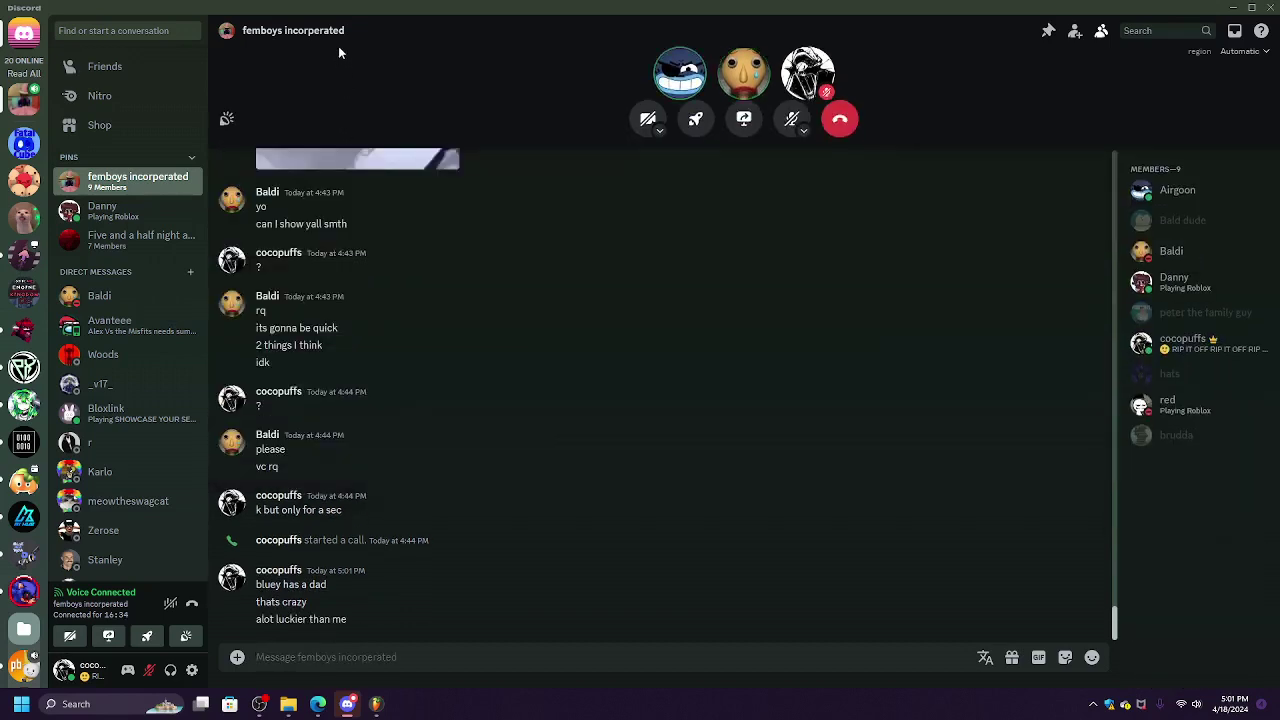
{"action": "left_click", "coordinate": [343, 706]}
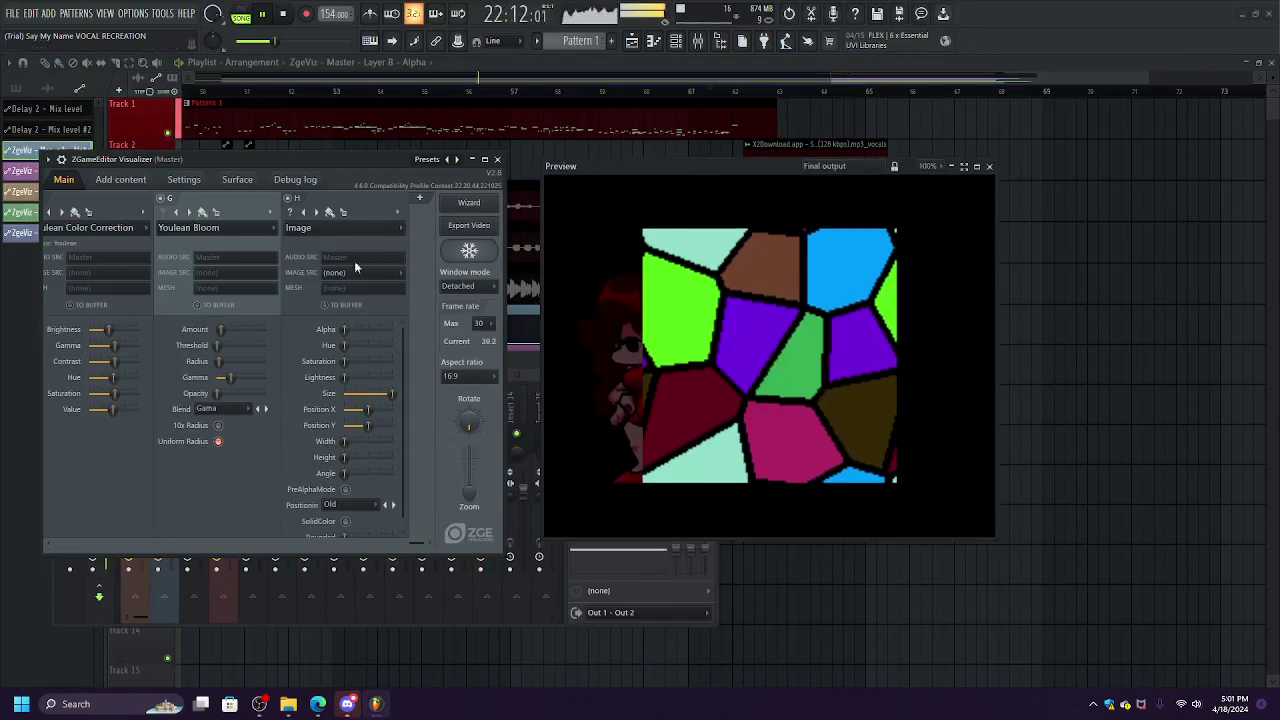
Change layer H's effect from Image to the Linear peak effect and adjust its Size.
{"action": "left_click", "coordinate": [355, 270]}
{"action": "left_click", "coordinate": [310, 227]}
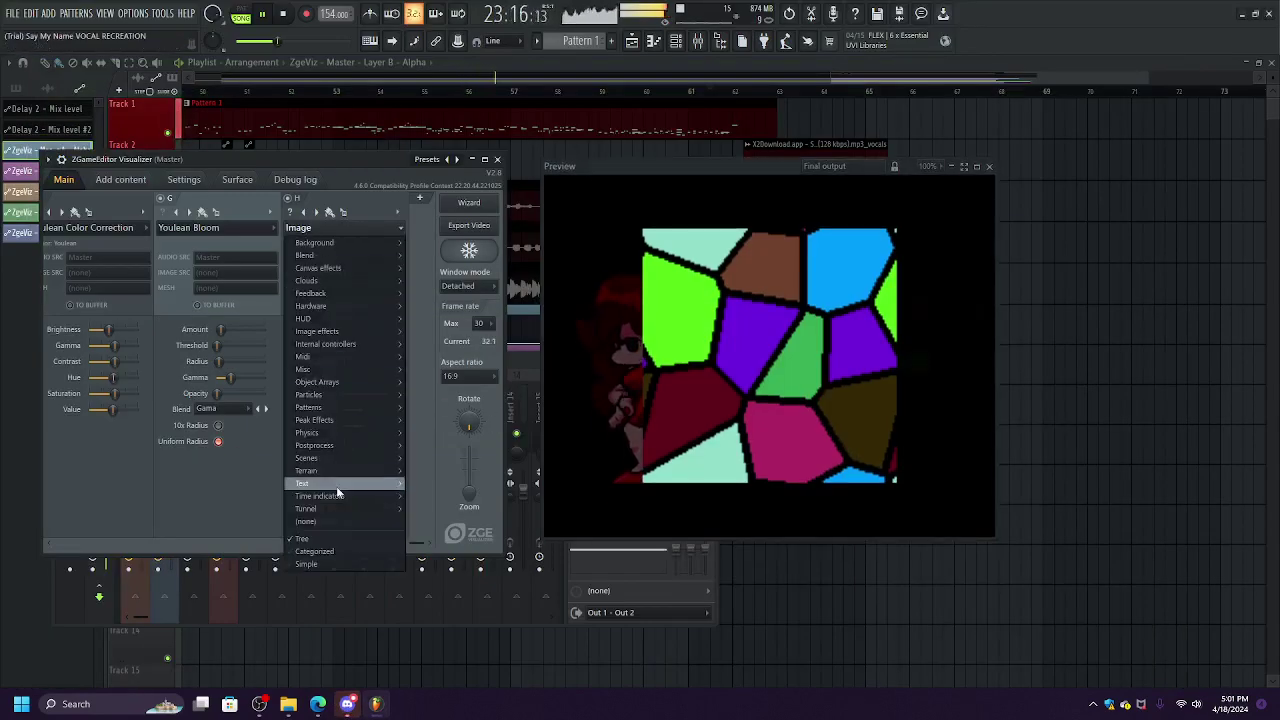
{"action": "mouse_move", "coordinate": [345, 332]}
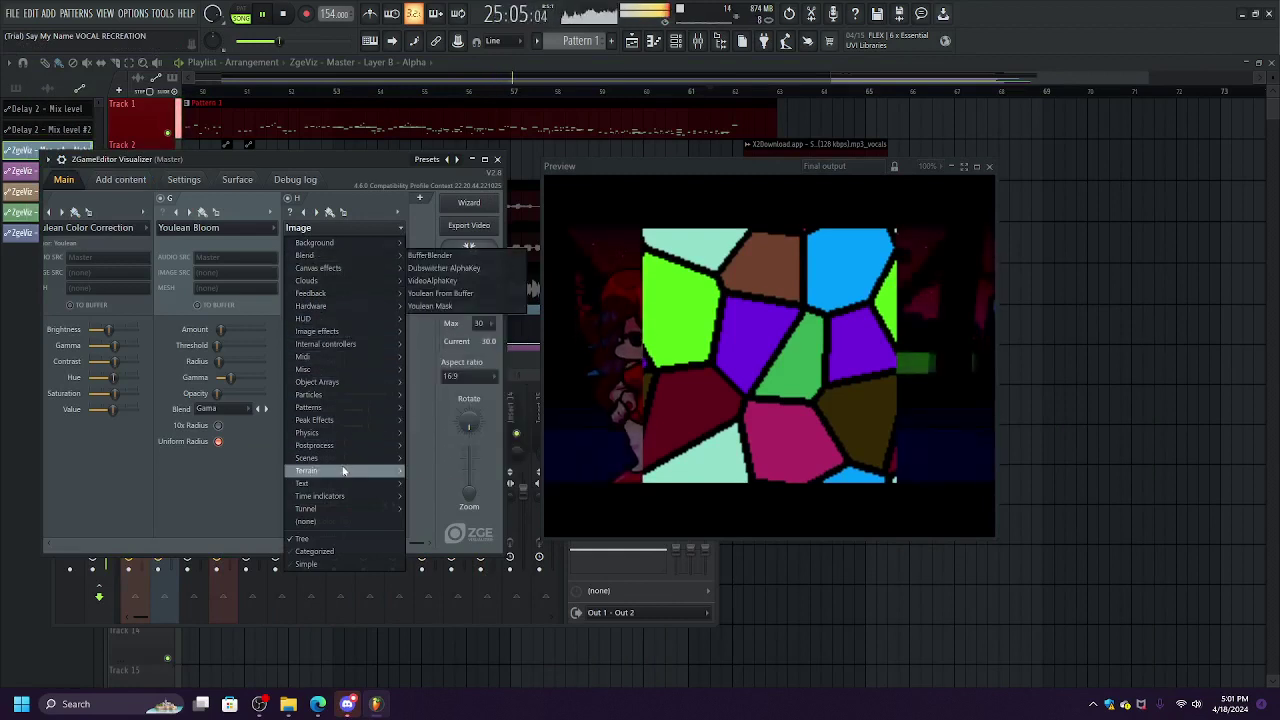
{"action": "mouse_move", "coordinate": [309, 433]}
{"action": "mouse_move", "coordinate": [340, 450]}
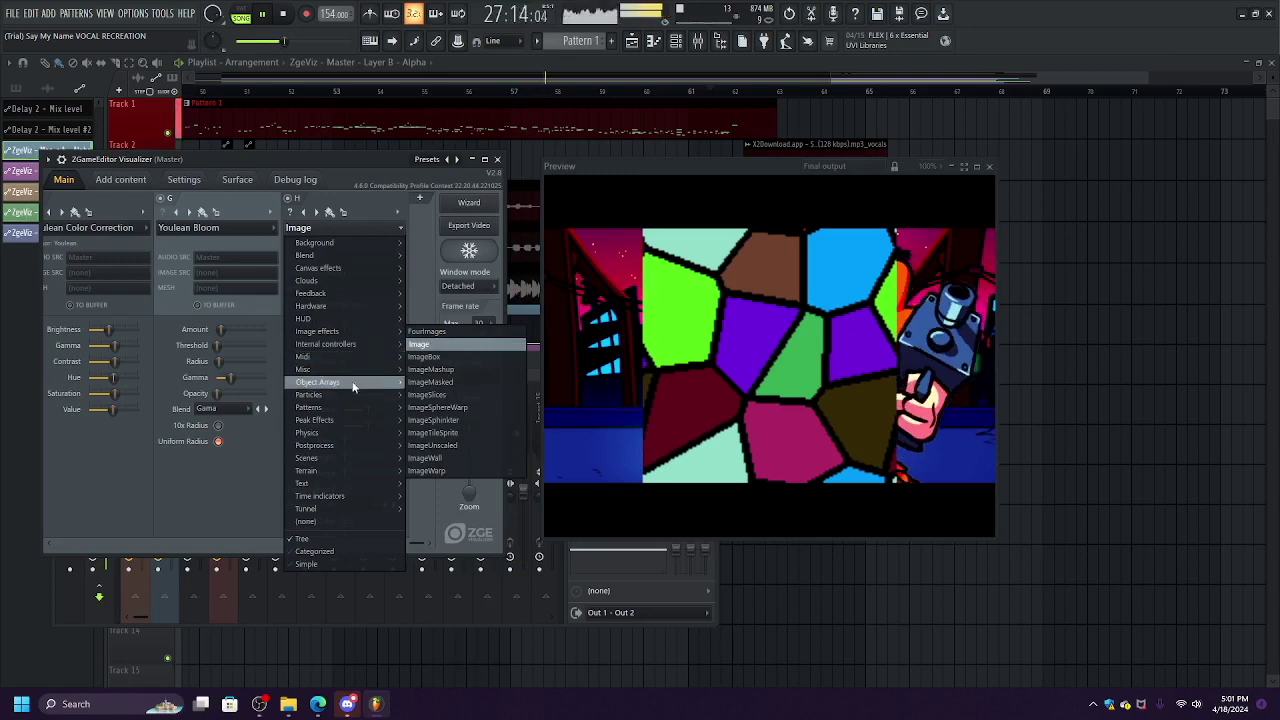
{"action": "mouse_move", "coordinate": [368, 420]}
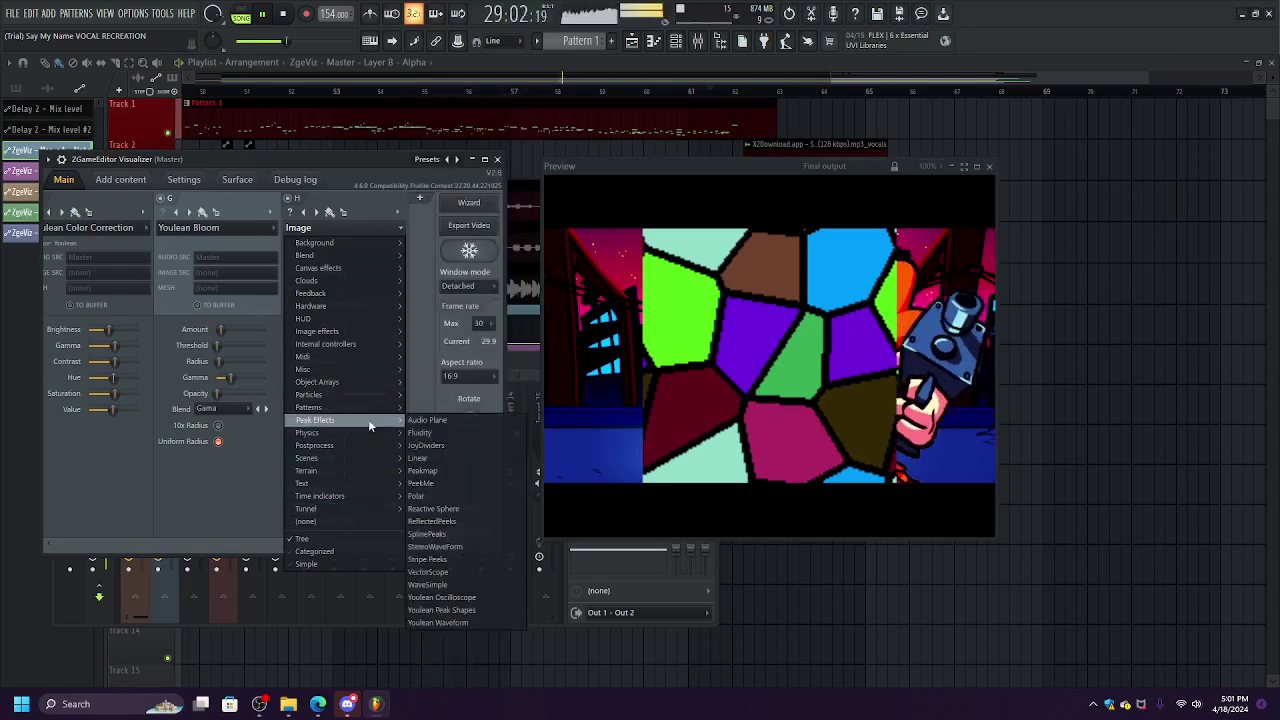
{"action": "left_click", "coordinate": [443, 460]}
{"action": "left_click_drag", "start_coordinate": [384, 393], "coordinate": [390, 393]}
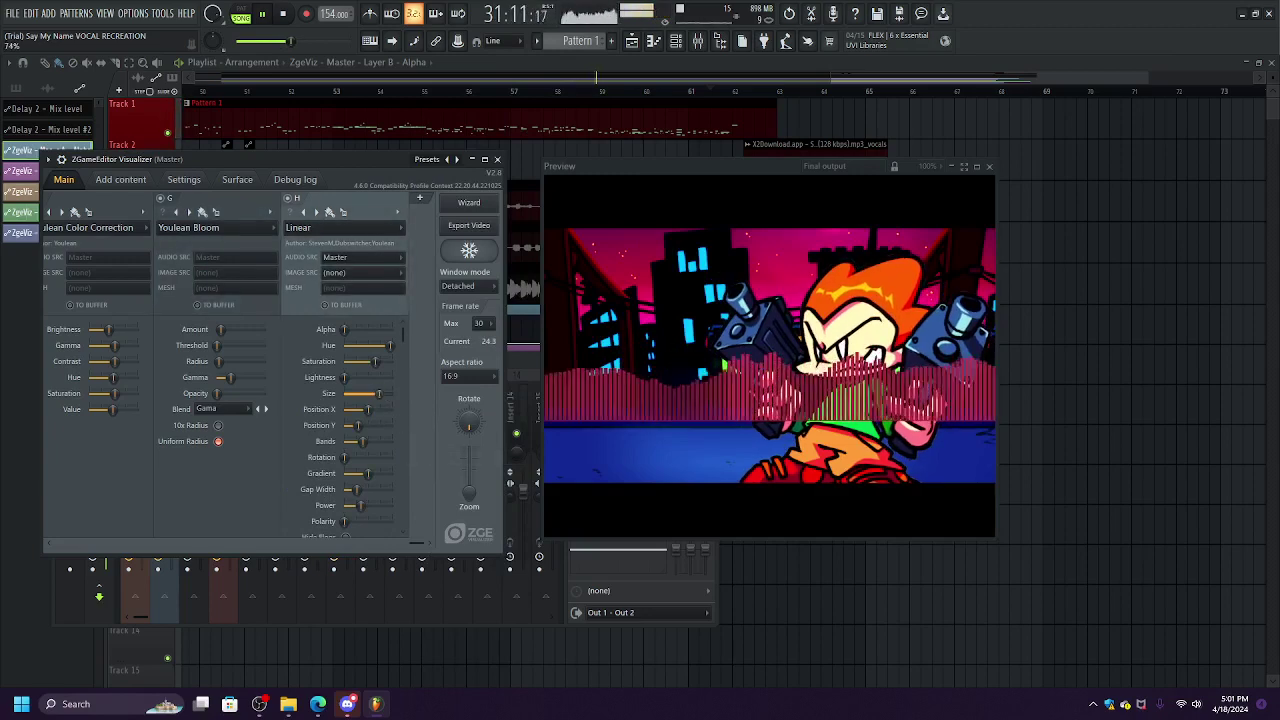
Set the Rotation of layer H's Linear effect to 25 and its audio source to Pico.
{"action": "right_click", "coordinate": [350, 459]}
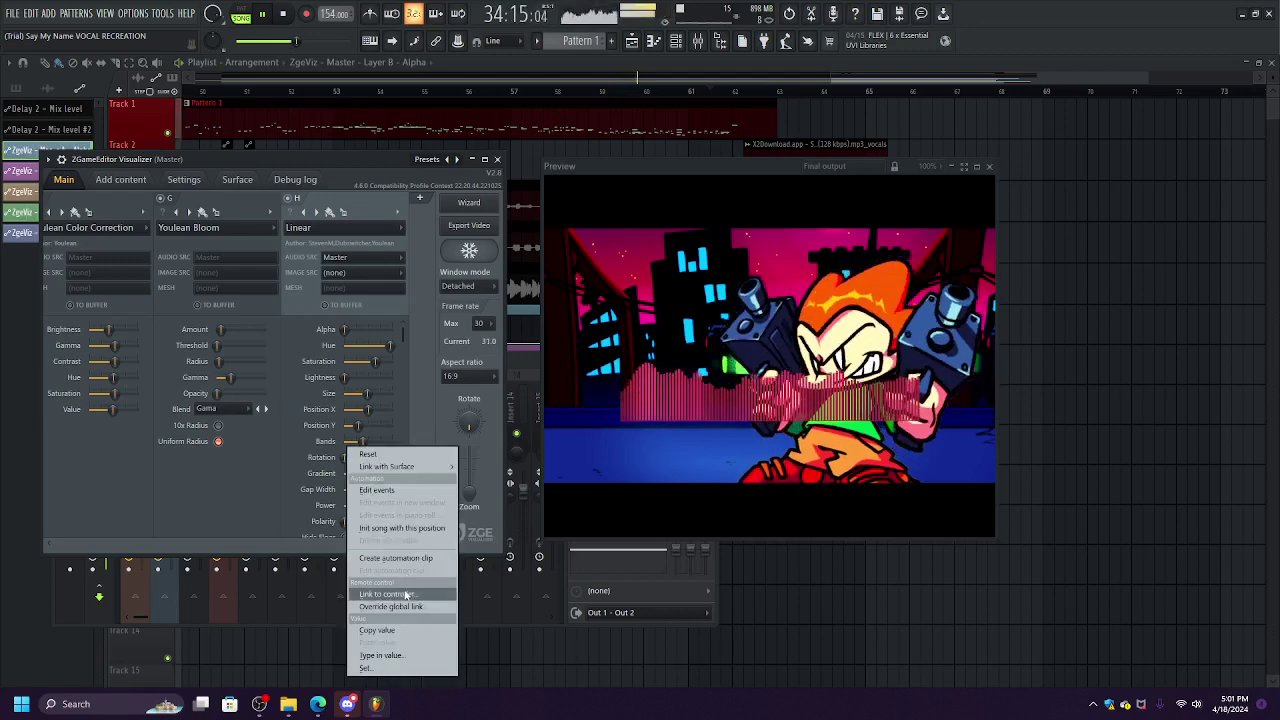
{"action": "left_click", "coordinate": [401, 653]}
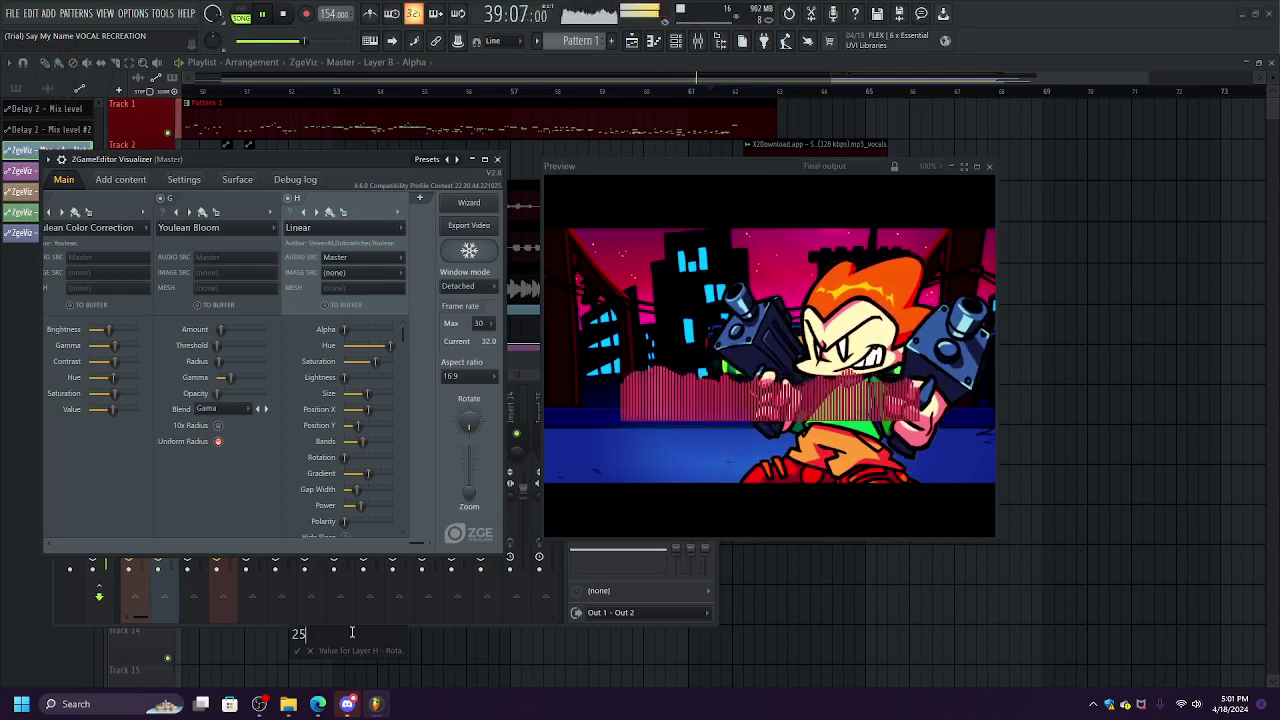
{"action": "type", "text": "25"}
{"action": "key", "text": "Return"}
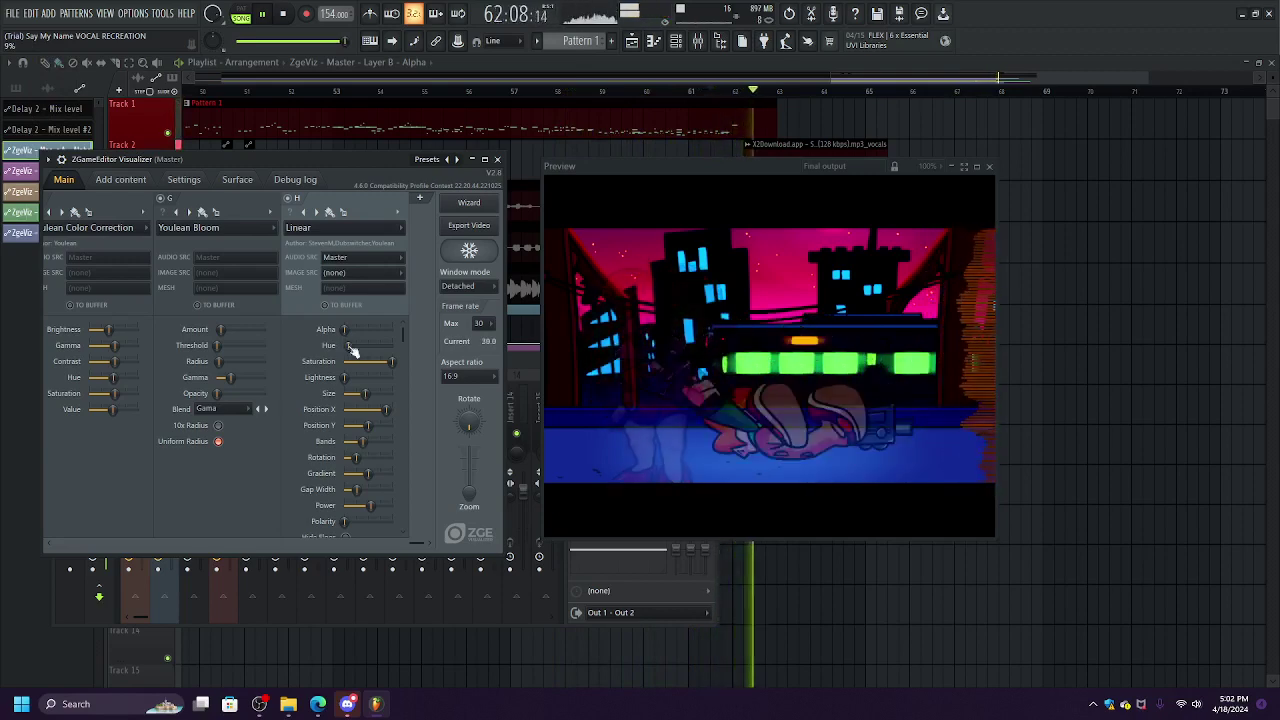
{"action": "left_click", "coordinate": [337, 258]}
{"action": "left_click", "coordinate": [327, 38]}
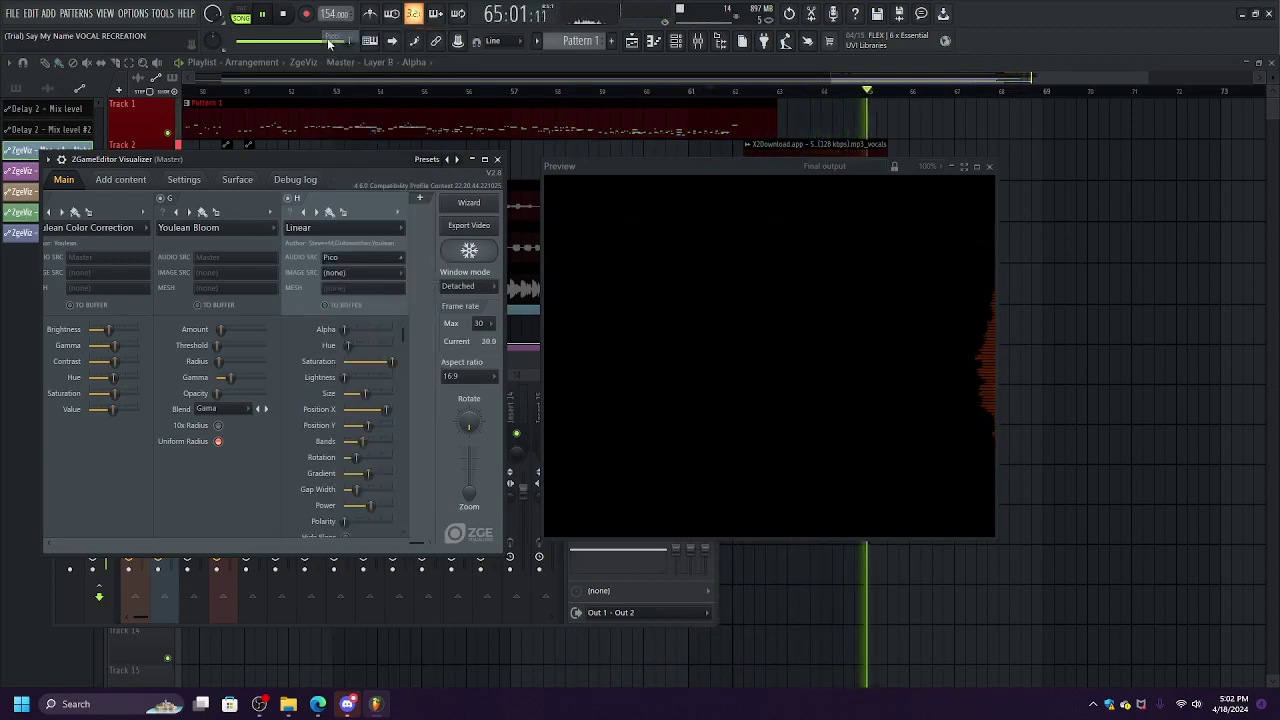
Try herbavore dance.gif as layer H's image source with Enable Bitmap on, and set the image source back to (none).
{"action": "left_click", "coordinate": [340, 274]}
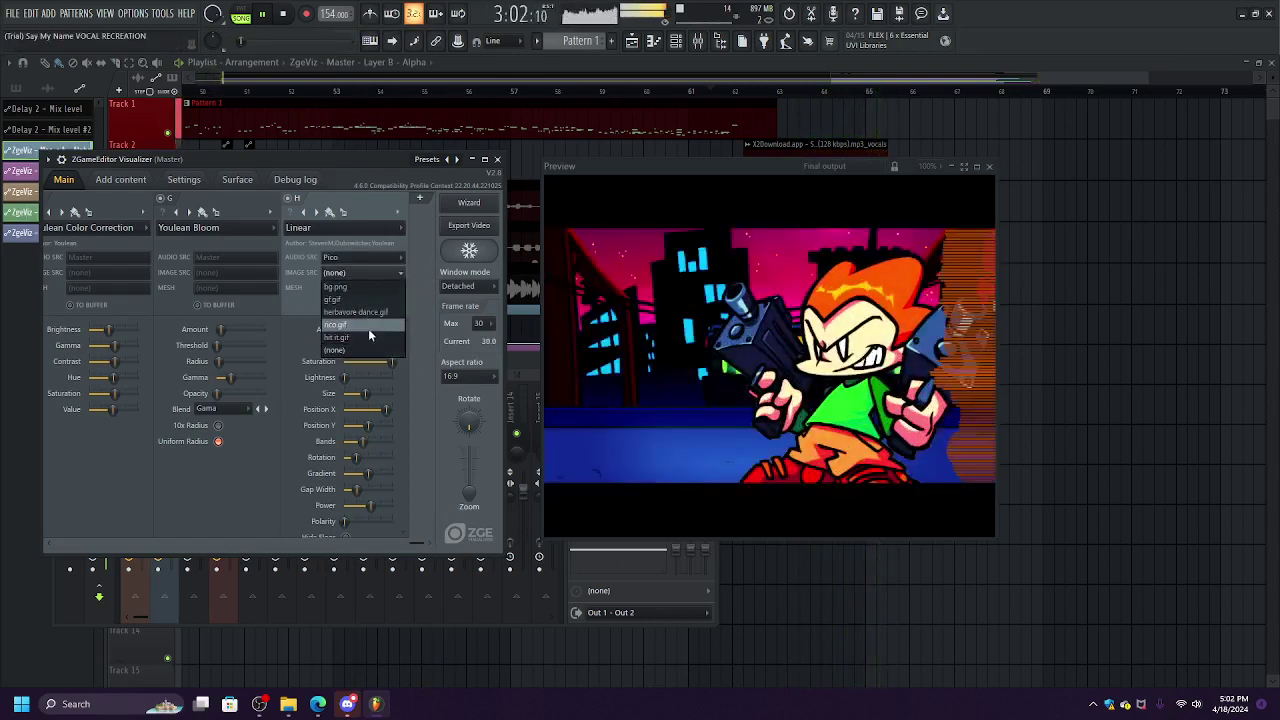
{"action": "left_click", "coordinate": [356, 313]}
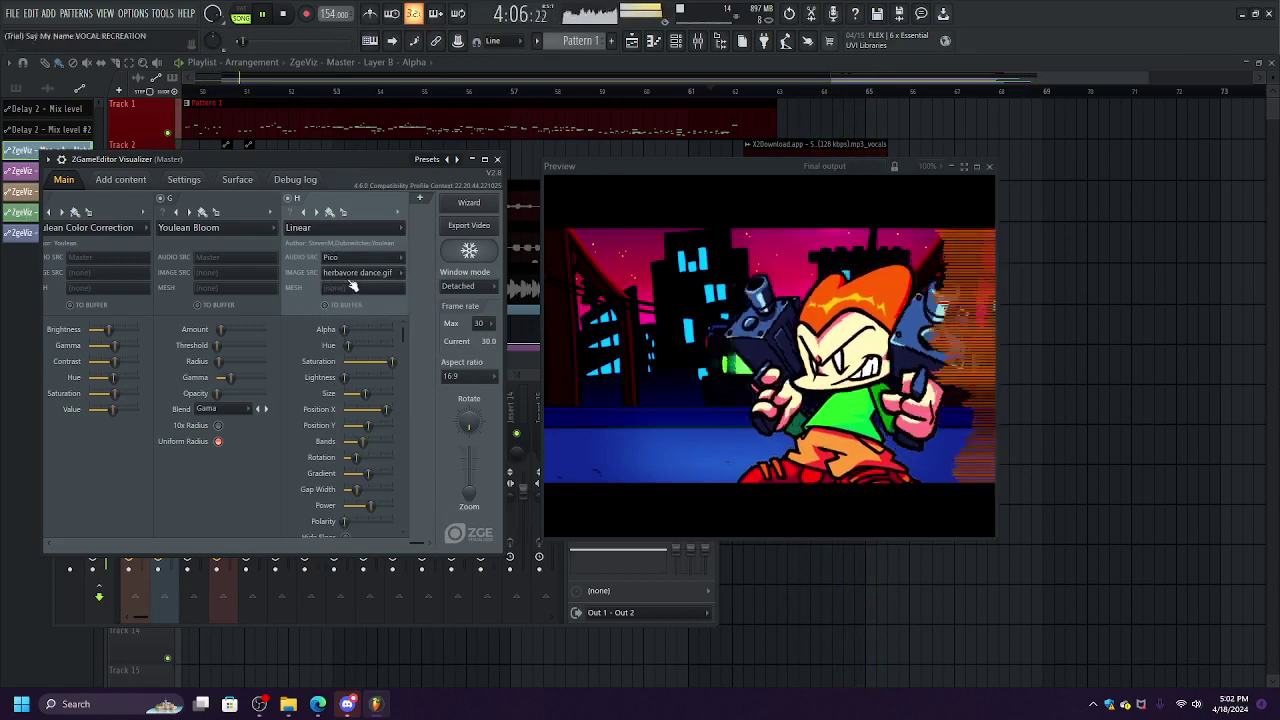
{"action": "scroll", "coordinate": [403, 341], "scroll_direction": "down", "scroll_amount": 5}
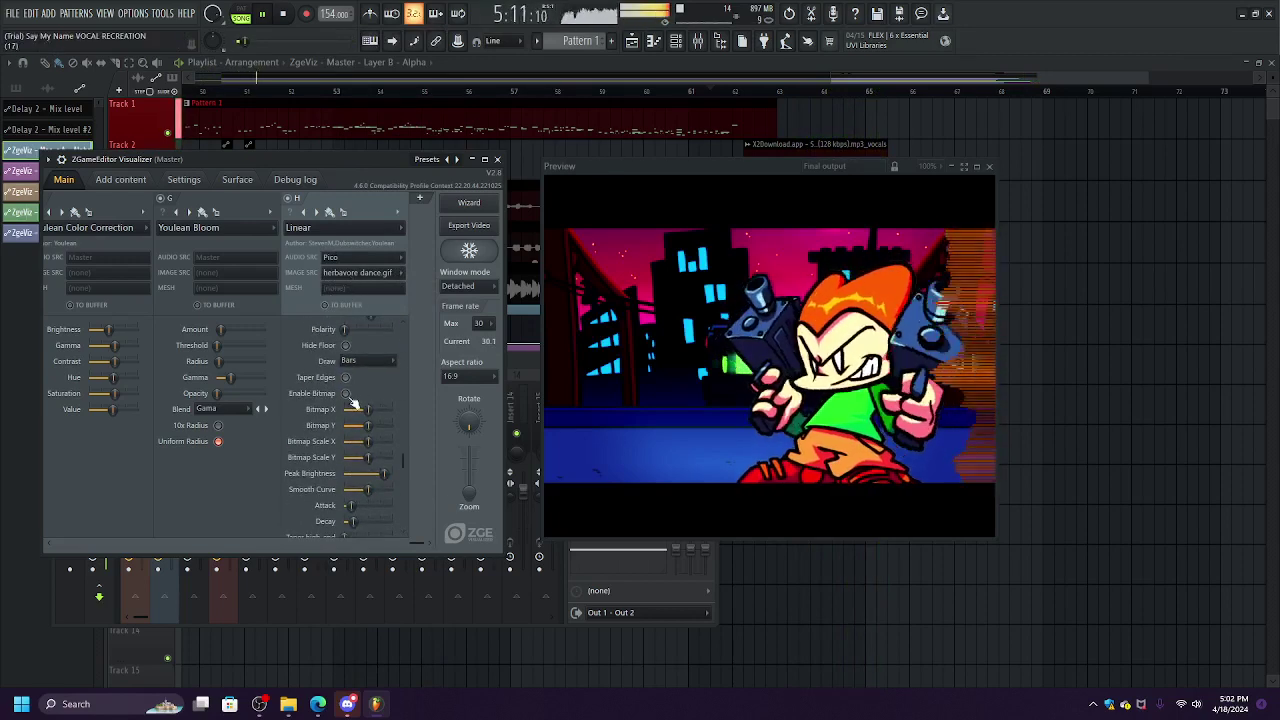
{"action": "left_click", "coordinate": [353, 274]}
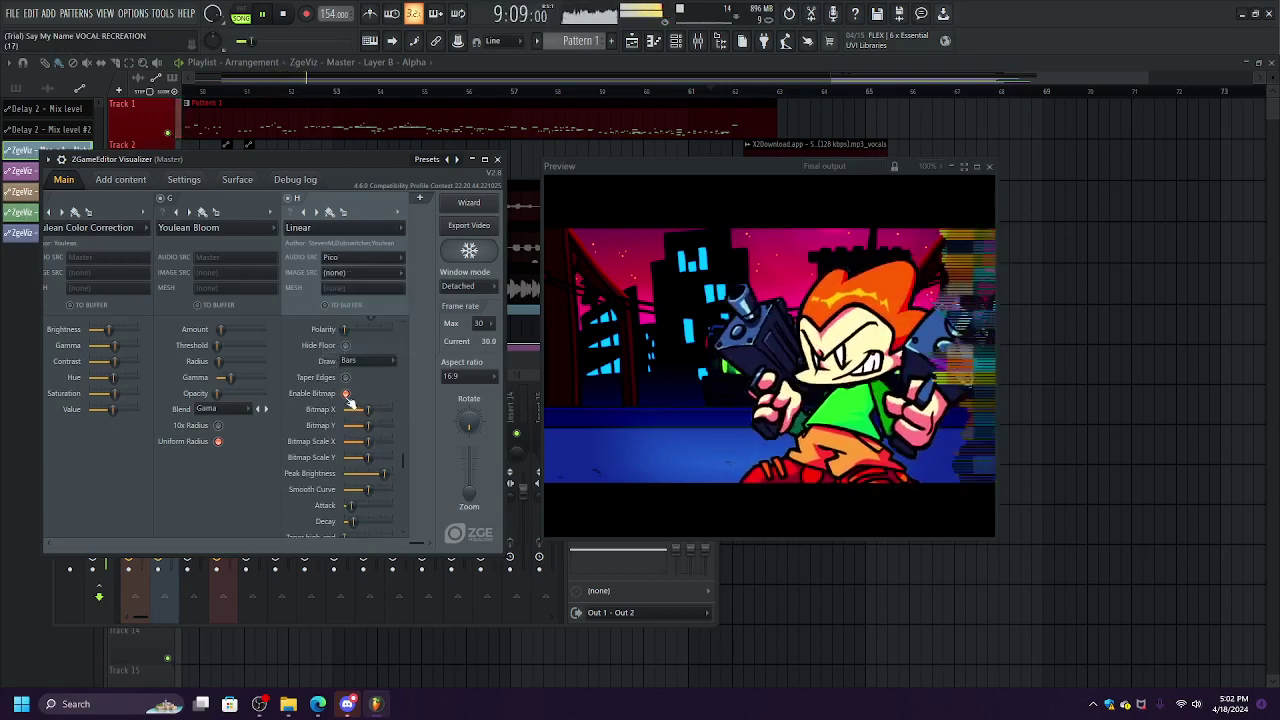
{"action": "scroll", "coordinate": [405, 390], "scroll_direction": "up", "scroll_amount": 4}
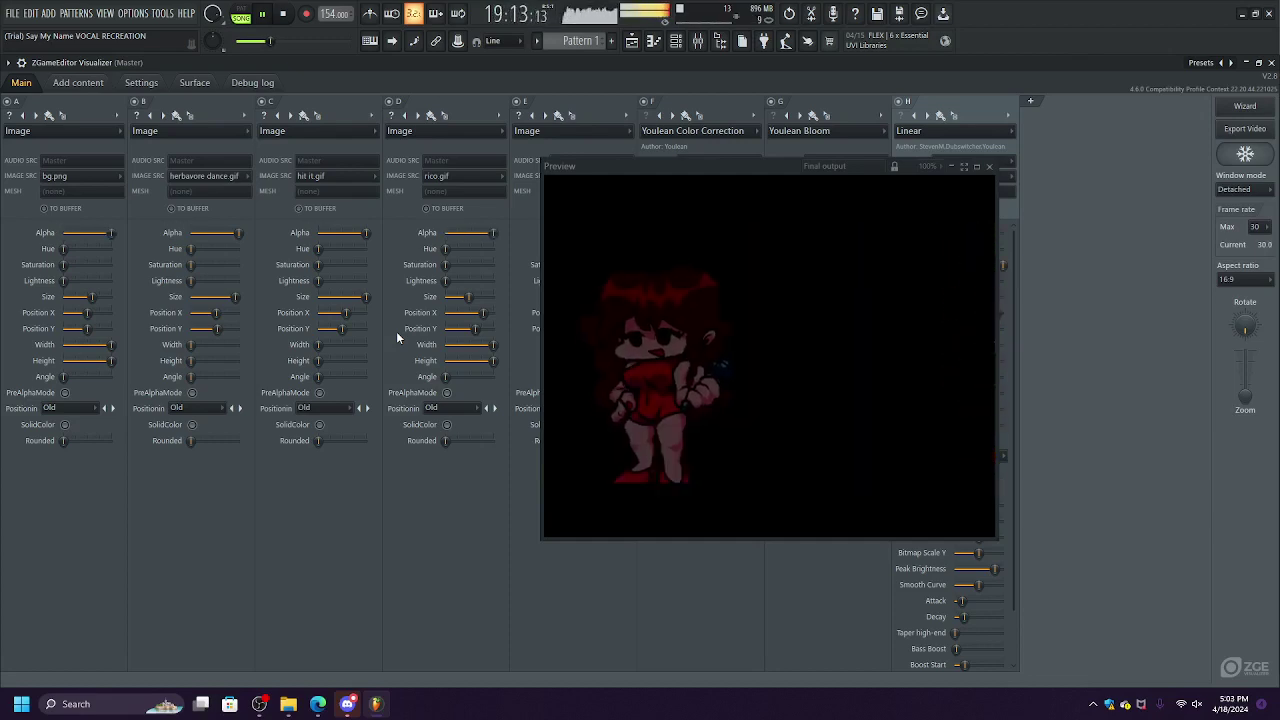
Clone the Linear layer H as a new layer I and set the clone's audio source to BF.
{"action": "key", "text": "XF86AudioMute"}
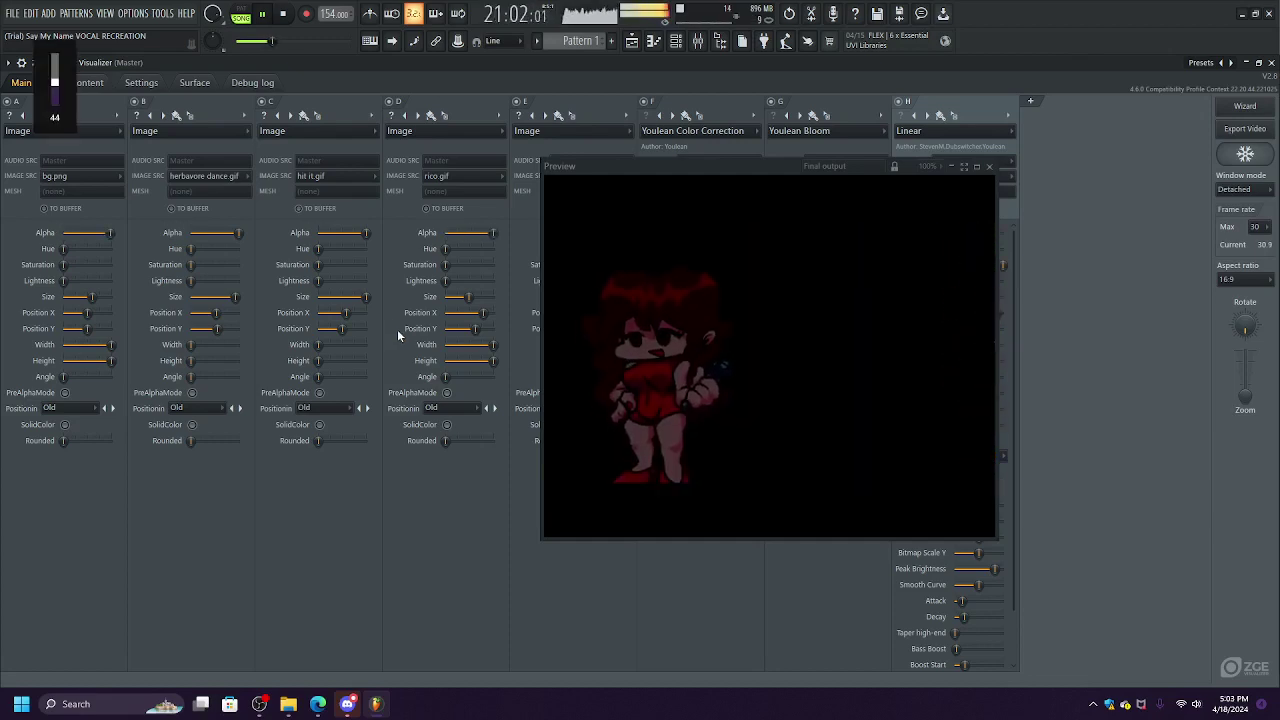
{"action": "left_click", "coordinate": [1259, 63]}
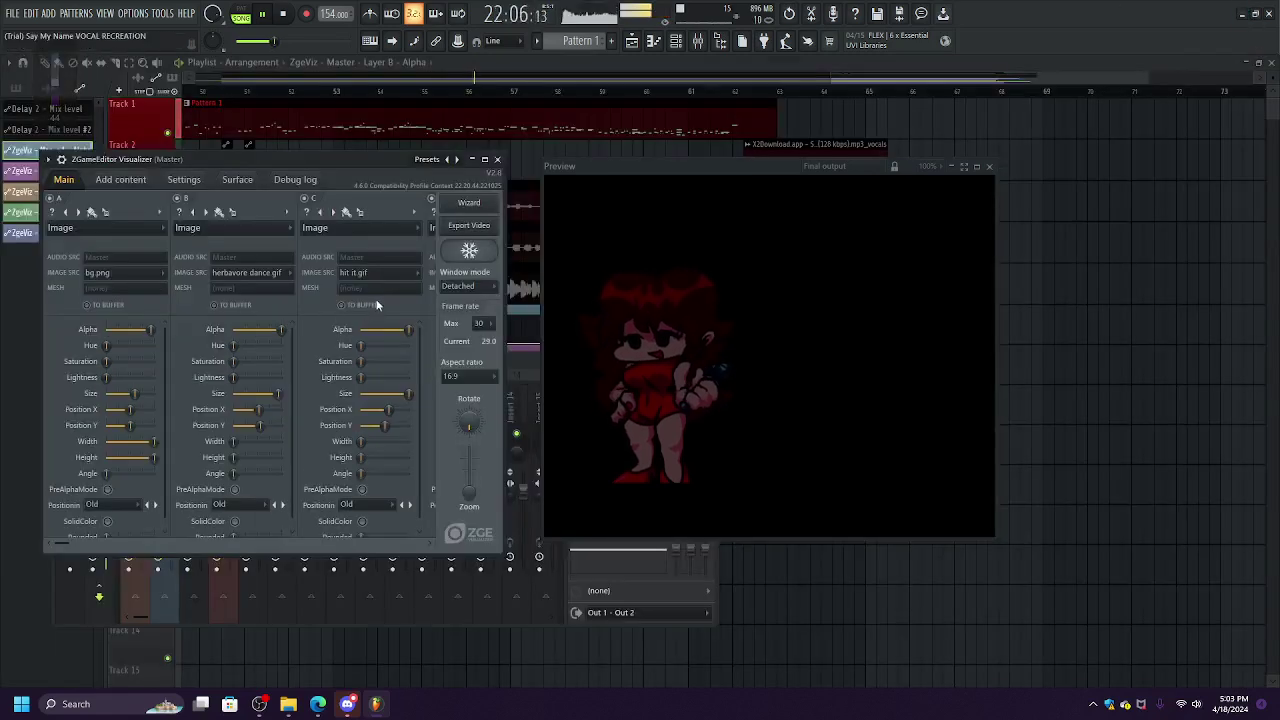
{"action": "scroll", "coordinate": [400, 344], "scroll_direction": "right", "scroll_amount": 5}
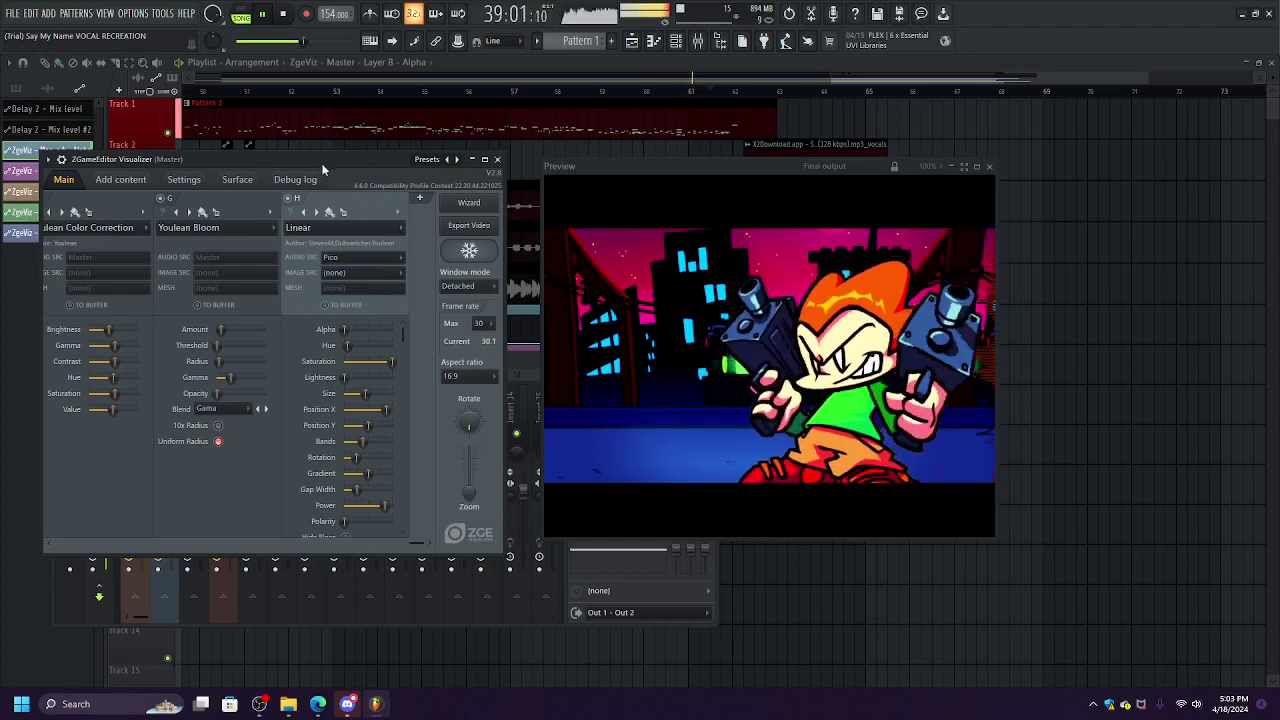
{"action": "left_click", "coordinate": [399, 256]}
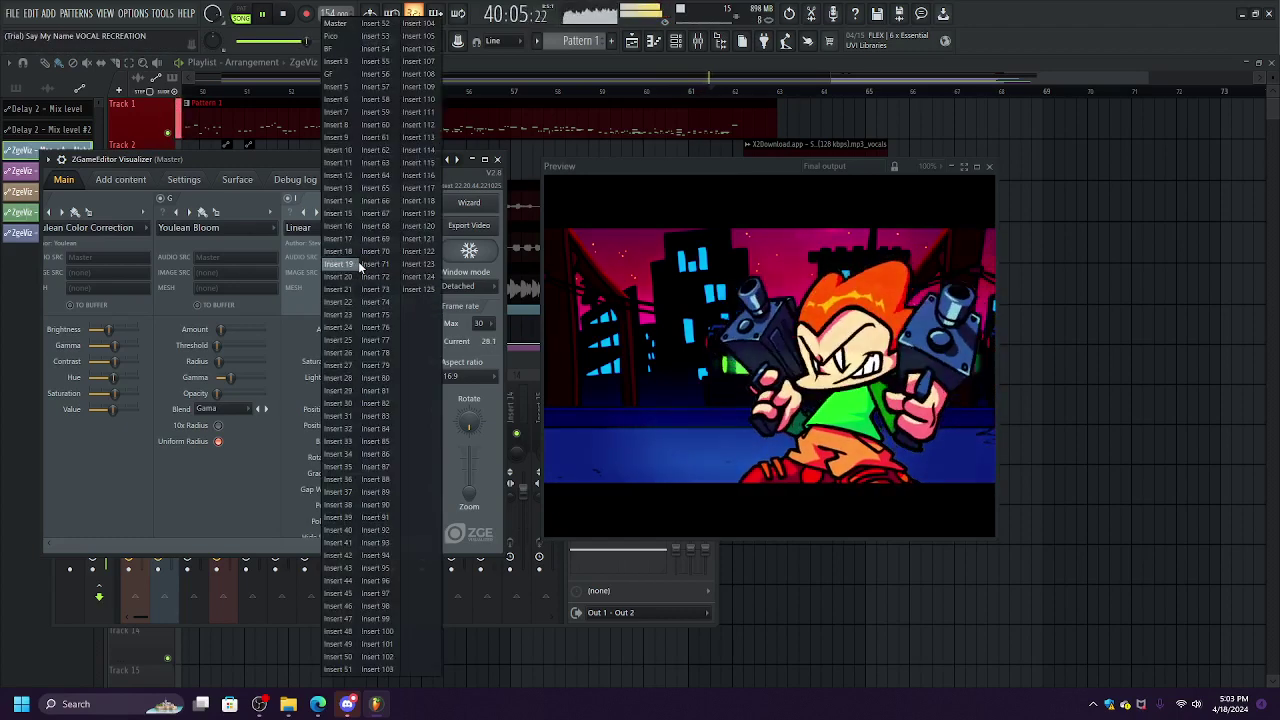
{"action": "left_click", "coordinate": [337, 48]}
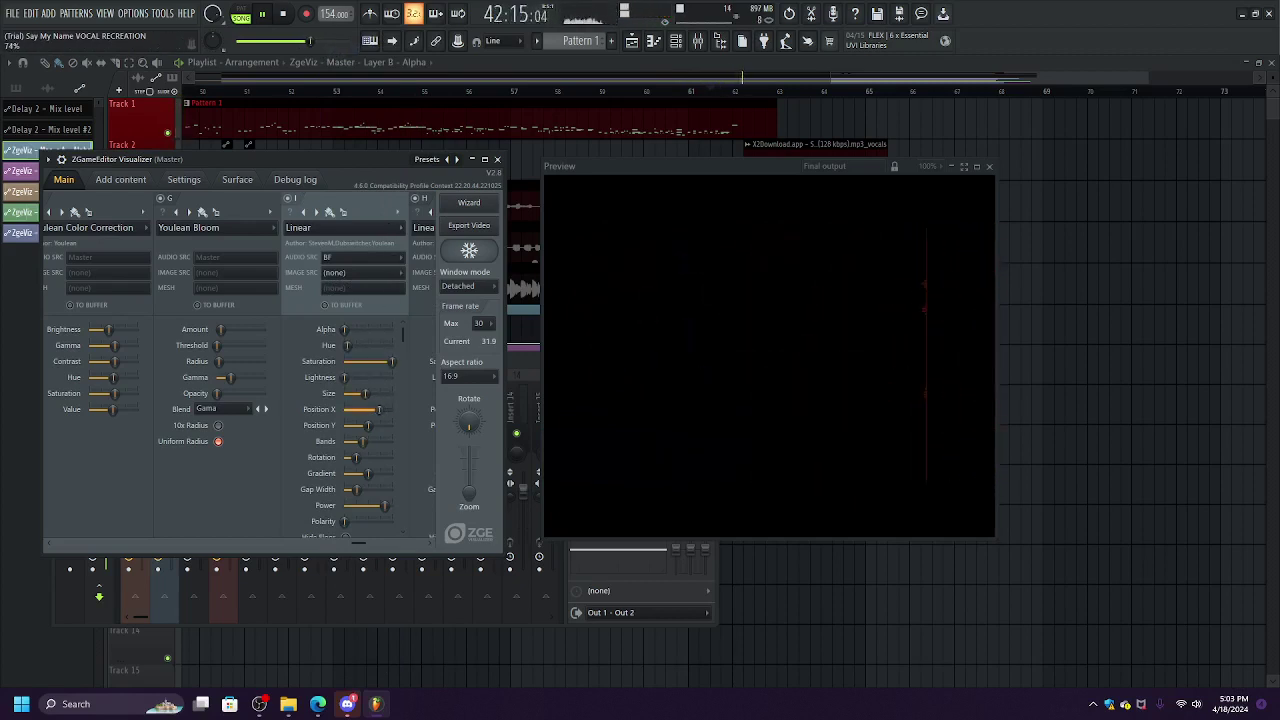
Set layer I's Rotation to 75 and move its bars to the left edge of the frame with Position X at about 12%.
{"action": "left_click_drag", "start_coordinate": [378, 409], "coordinate": [359, 409]}
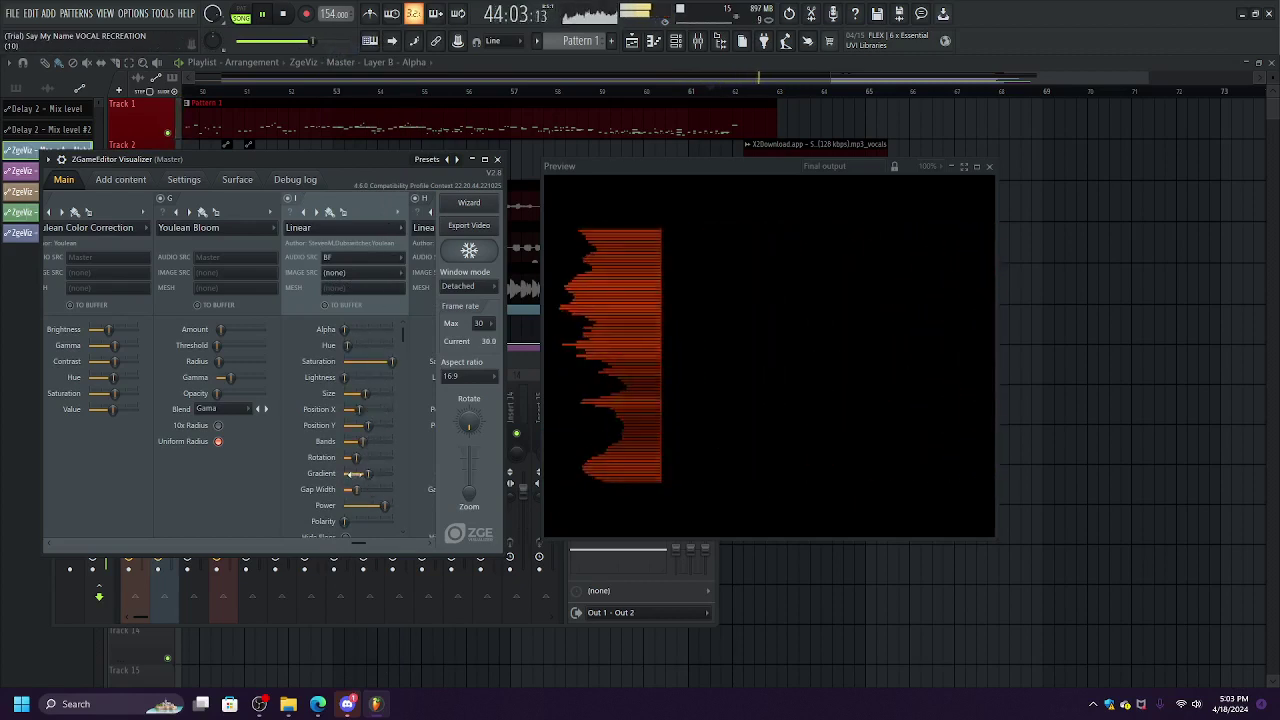
{"action": "right_click", "coordinate": [356, 456]}
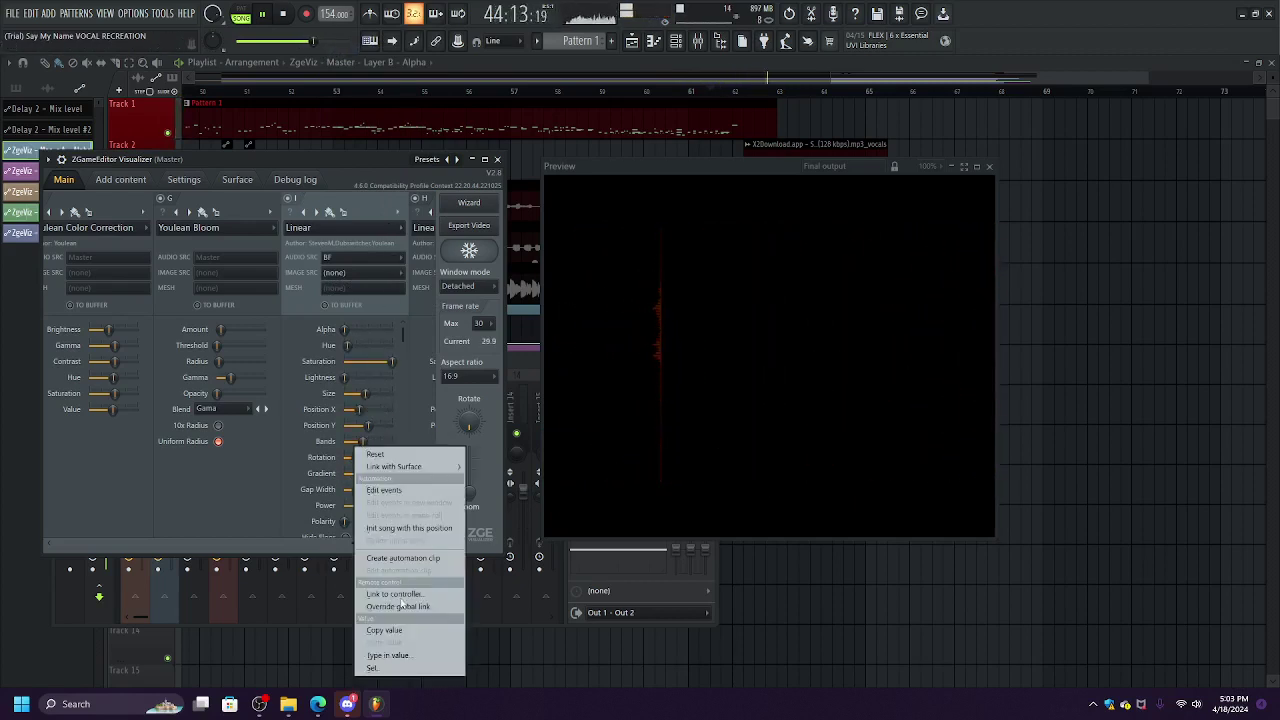
{"action": "left_click", "coordinate": [390, 656]}
{"action": "type", "text": "75"}
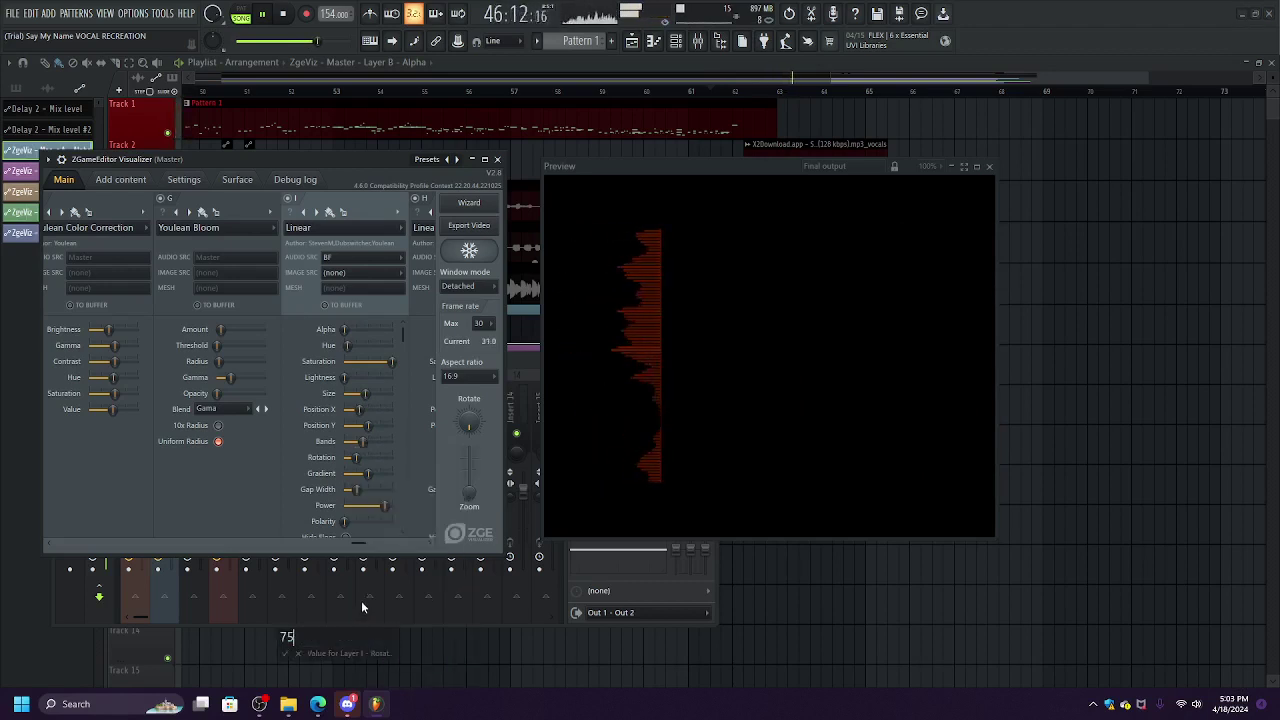
{"action": "key", "text": "Return"}
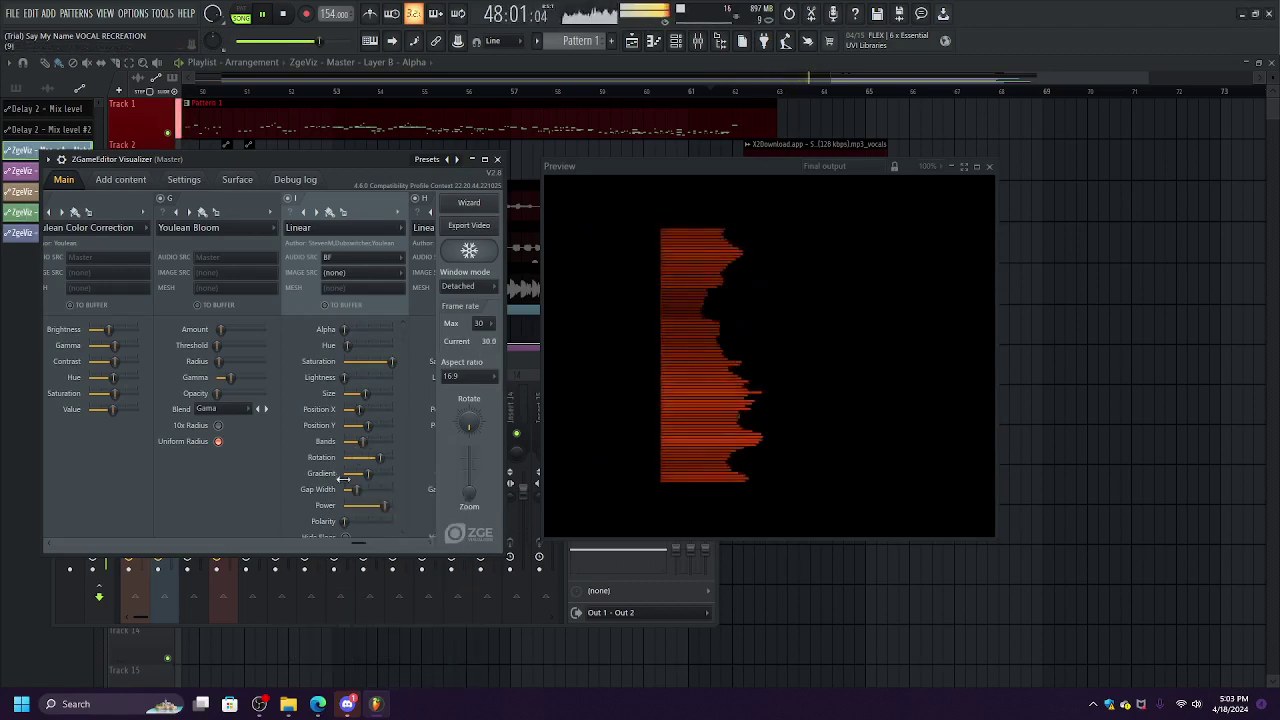
{"action": "left_click_drag", "start_coordinate": [359, 409], "coordinate": [350, 409]}
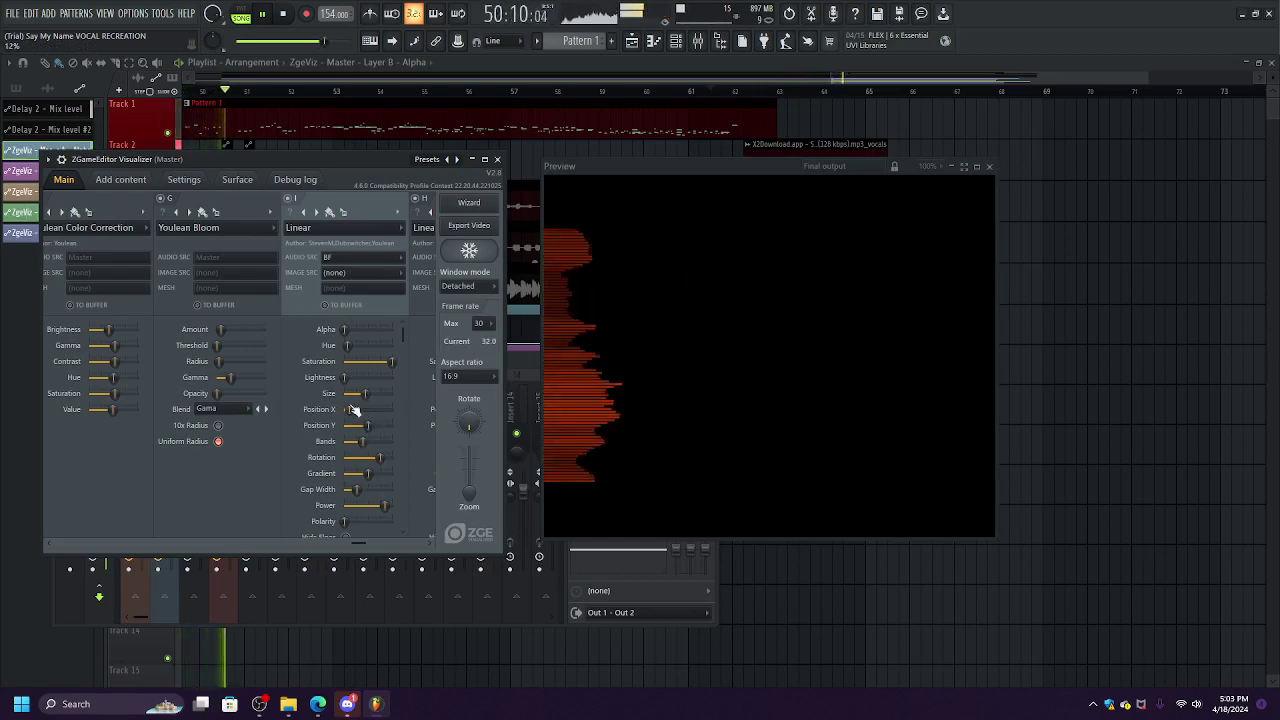
Raise the Hue of layer I's Linear effect to about halfway to make BF's bars light blue, keeping its image source at (none).
{"action": "left_click", "coordinate": [387, 273]}
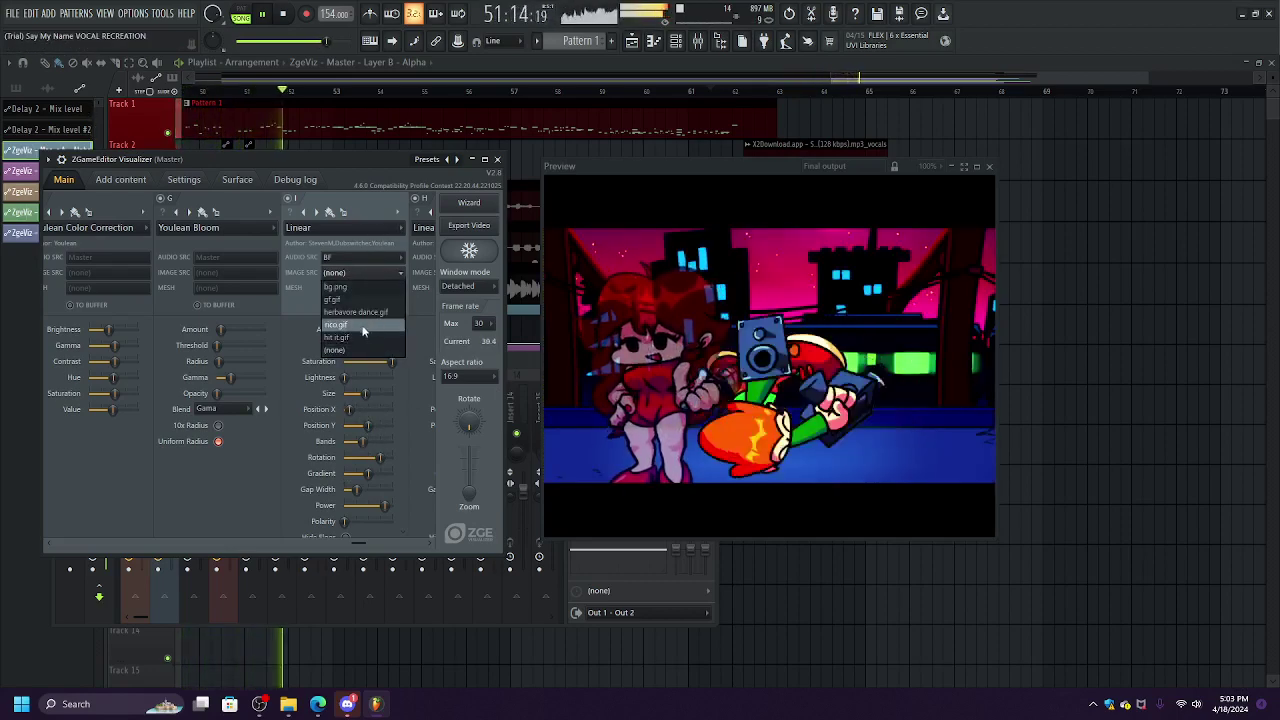
{"action": "left_click", "coordinate": [332, 260]}
{"action": "left_click", "coordinate": [297, 266]}
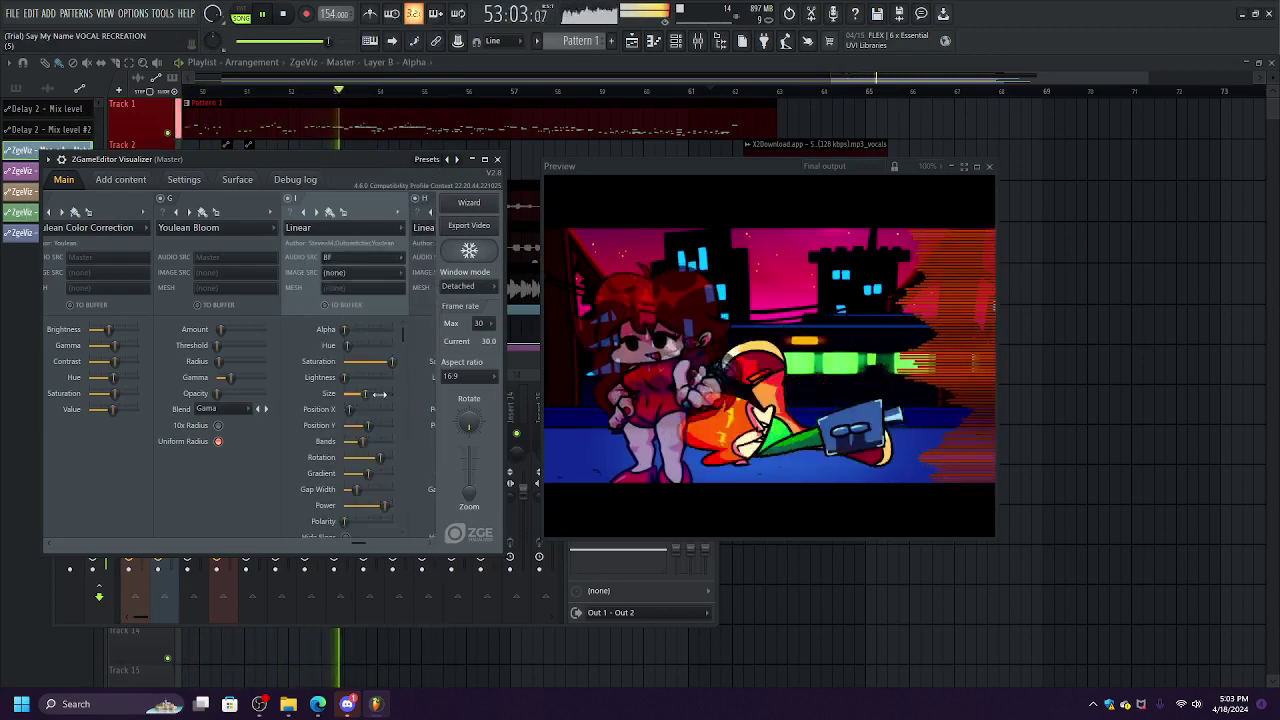
{"action": "left_click_drag", "start_coordinate": [348, 346], "coordinate": [370, 345]}
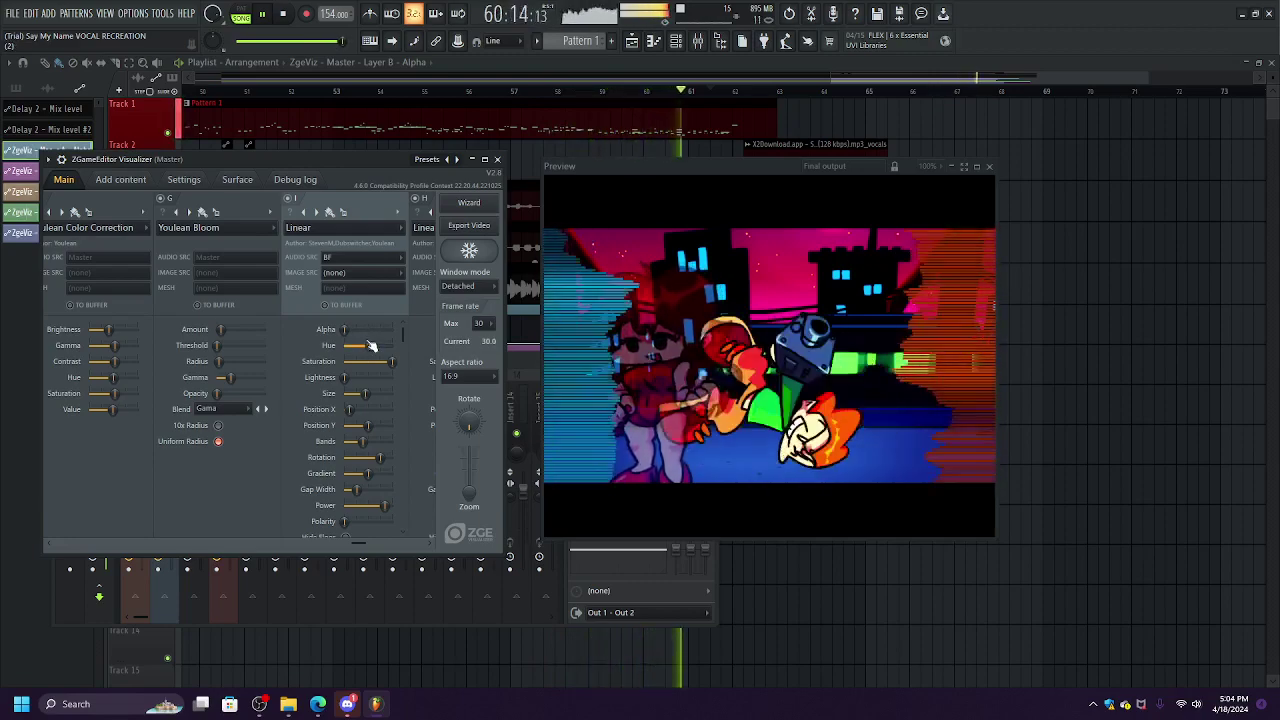
Add a new layer J after layer H and give it the Linear peak effect.
{"action": "left_click_drag", "start_coordinate": [341, 548], "coordinate": [523, 565]}
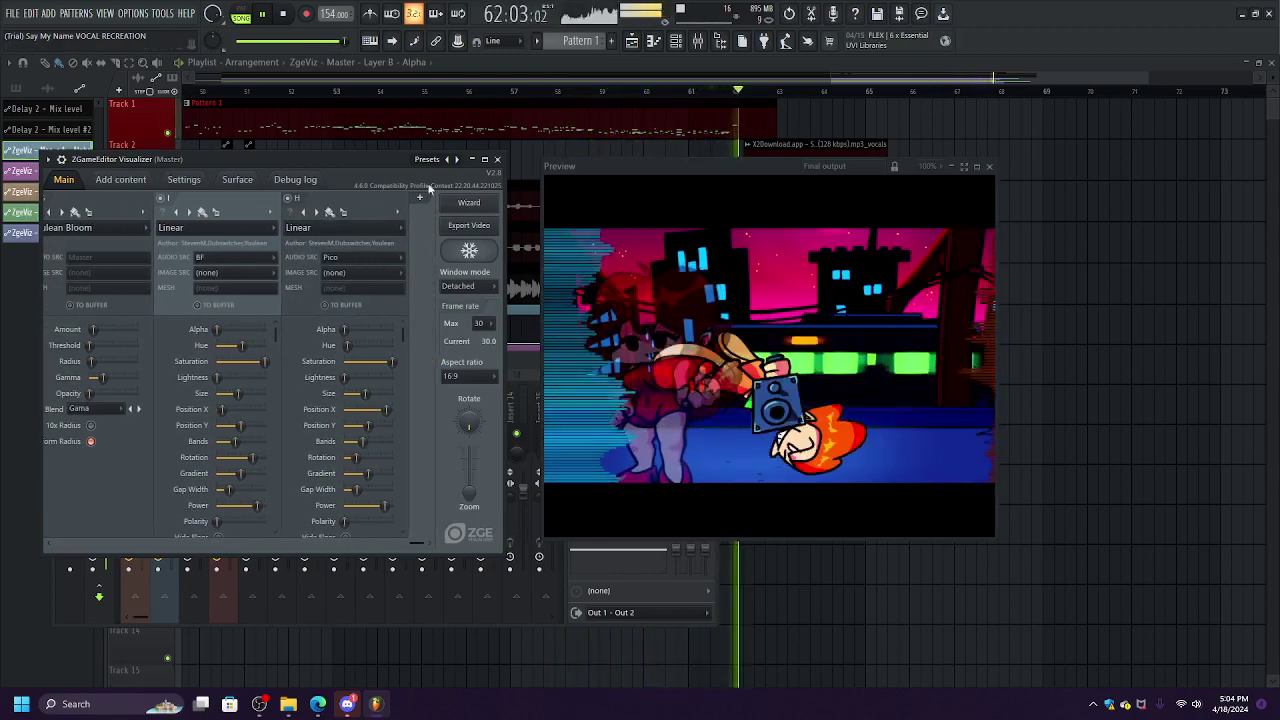
{"action": "left_click", "coordinate": [425, 199]}
{"action": "left_click", "coordinate": [394, 227]}
{"action": "mouse_move", "coordinate": [360, 331]}
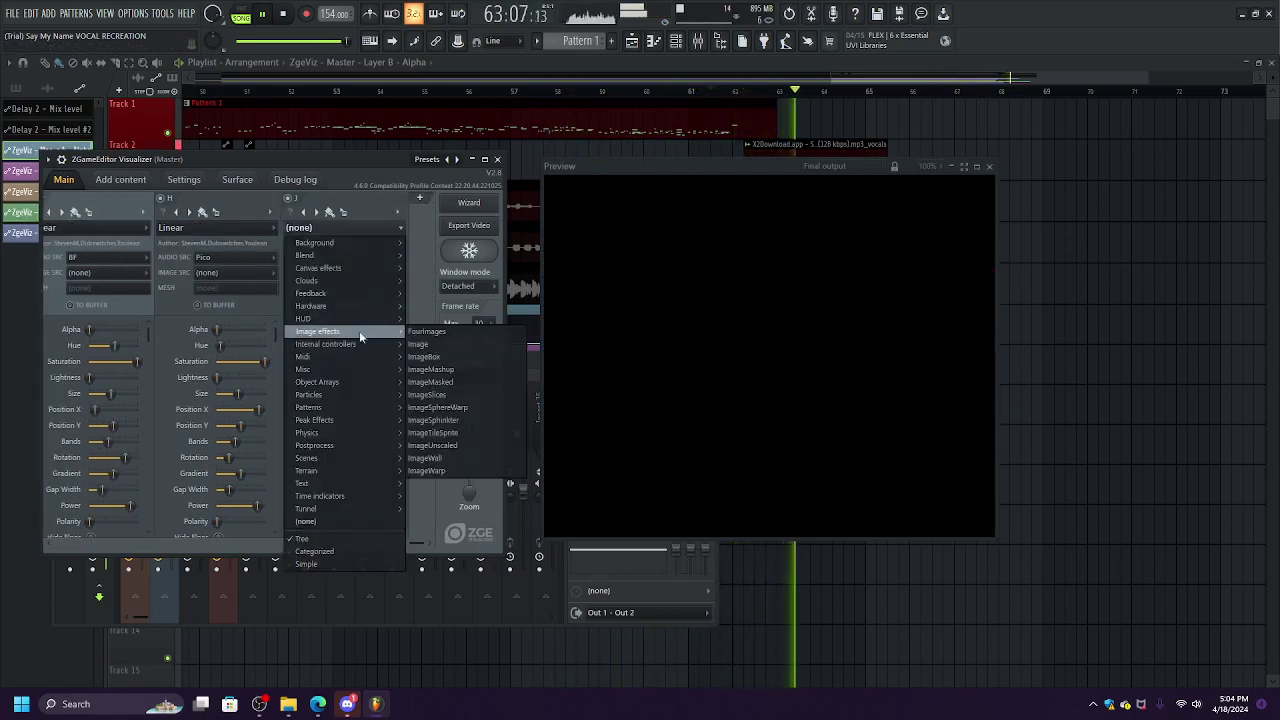
{"action": "left_click", "coordinate": [440, 343]}
{"action": "left_click", "coordinate": [342, 227]}
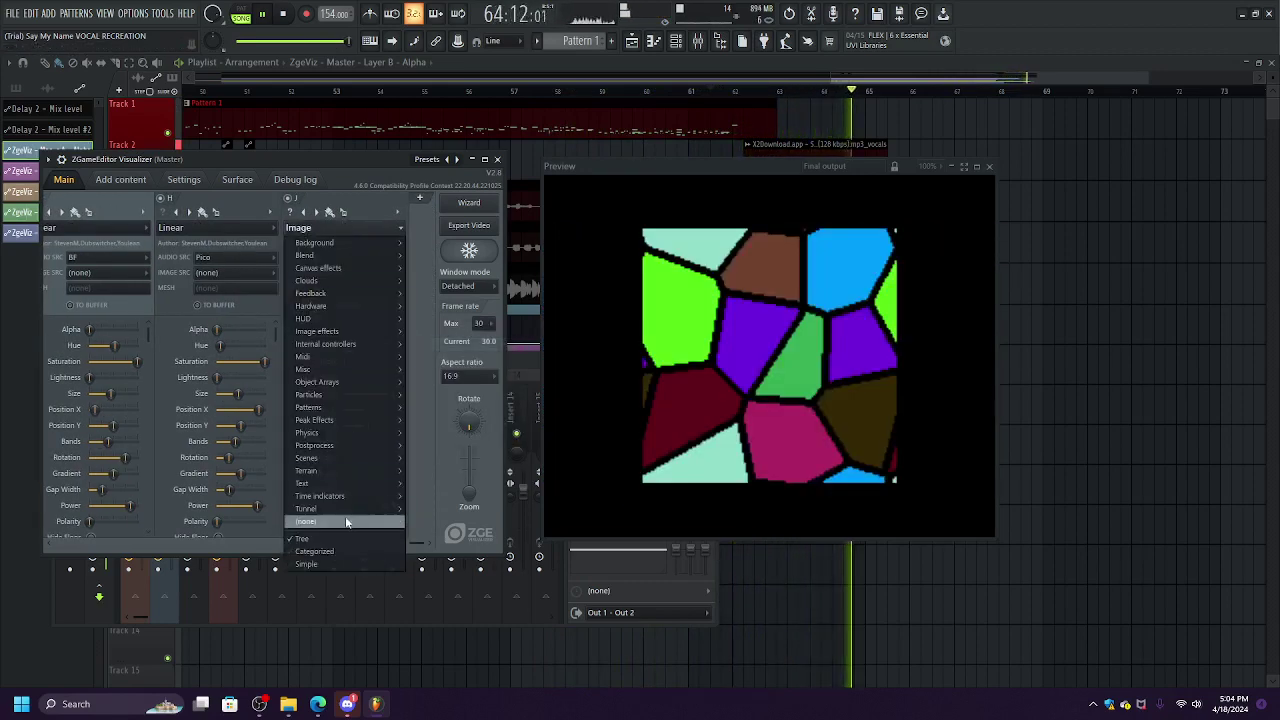
{"action": "mouse_move", "coordinate": [362, 424]}
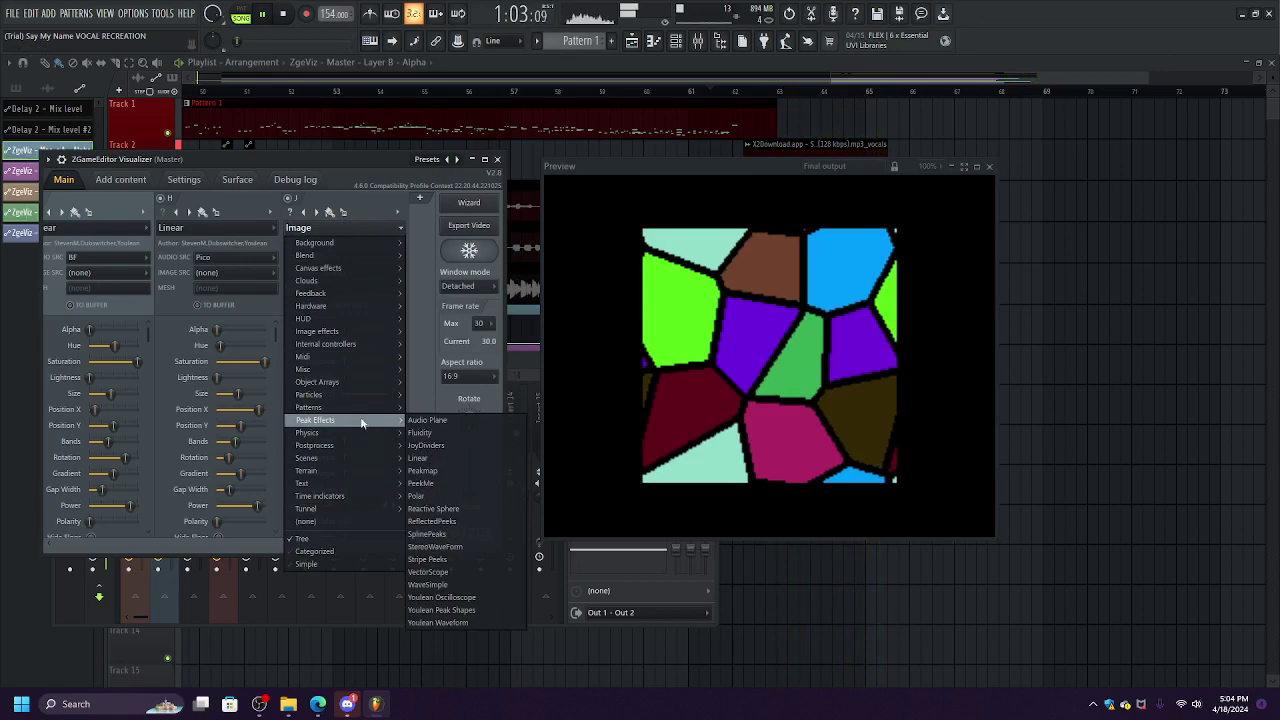
{"action": "left_click", "coordinate": [437, 459]}
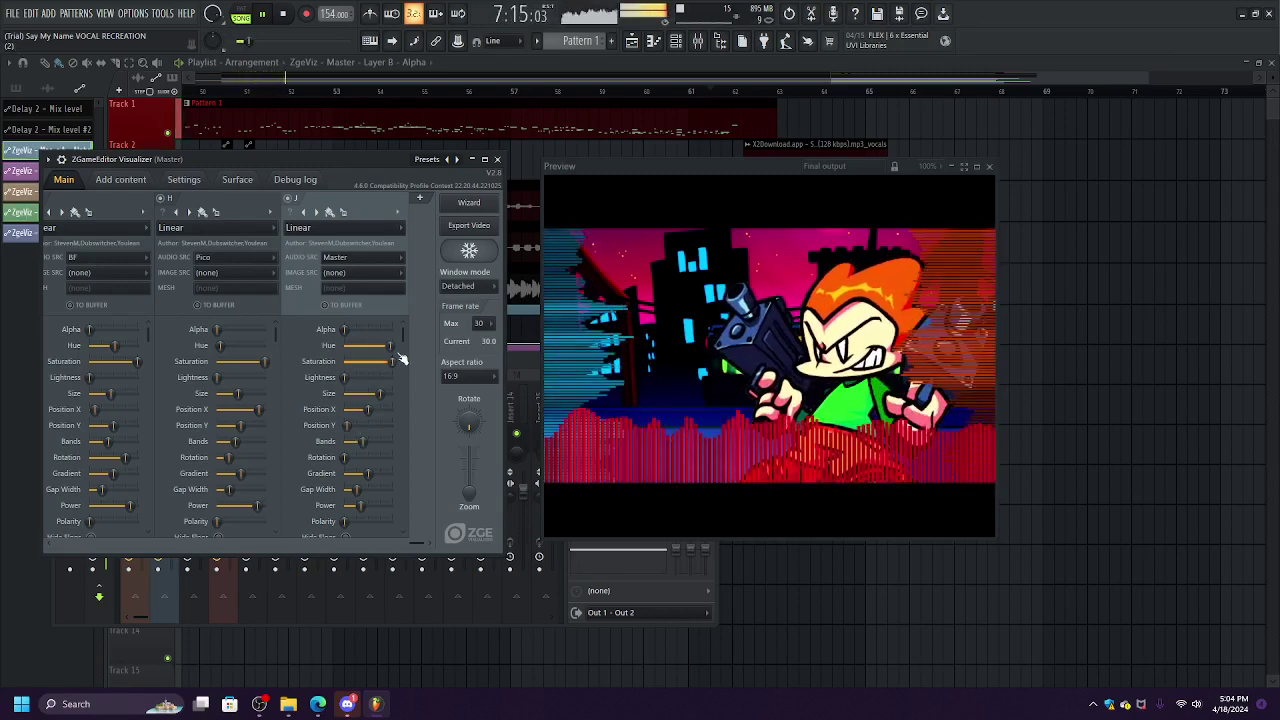
Set layer J's audio source to GF, raise its Hue and Saturation to about maximum, and enable Hide Floor.
{"action": "left_click", "coordinate": [345, 257]}
{"action": "left_click", "coordinate": [340, 73]}
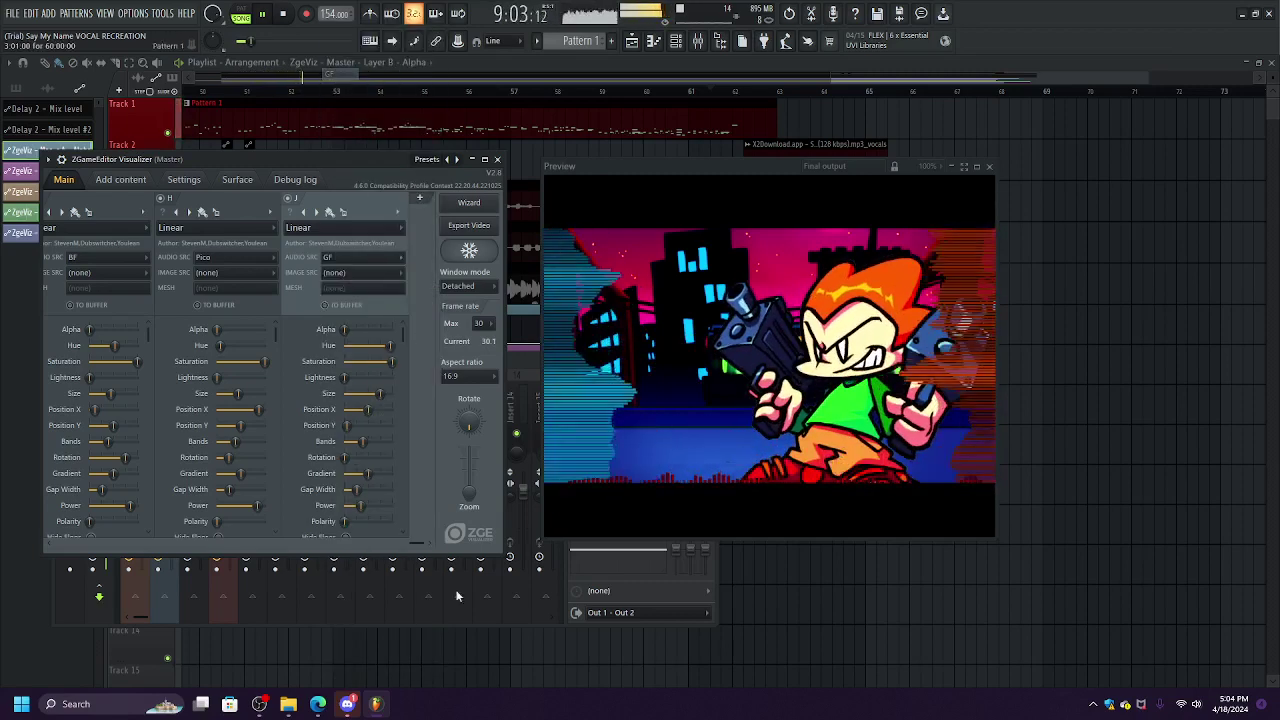
{"action": "left_click_drag", "start_coordinate": [344, 361], "coordinate": [405, 370]}
{"action": "scroll", "coordinate": [376, 428], "scroll_direction": "down", "scroll_amount": 5}
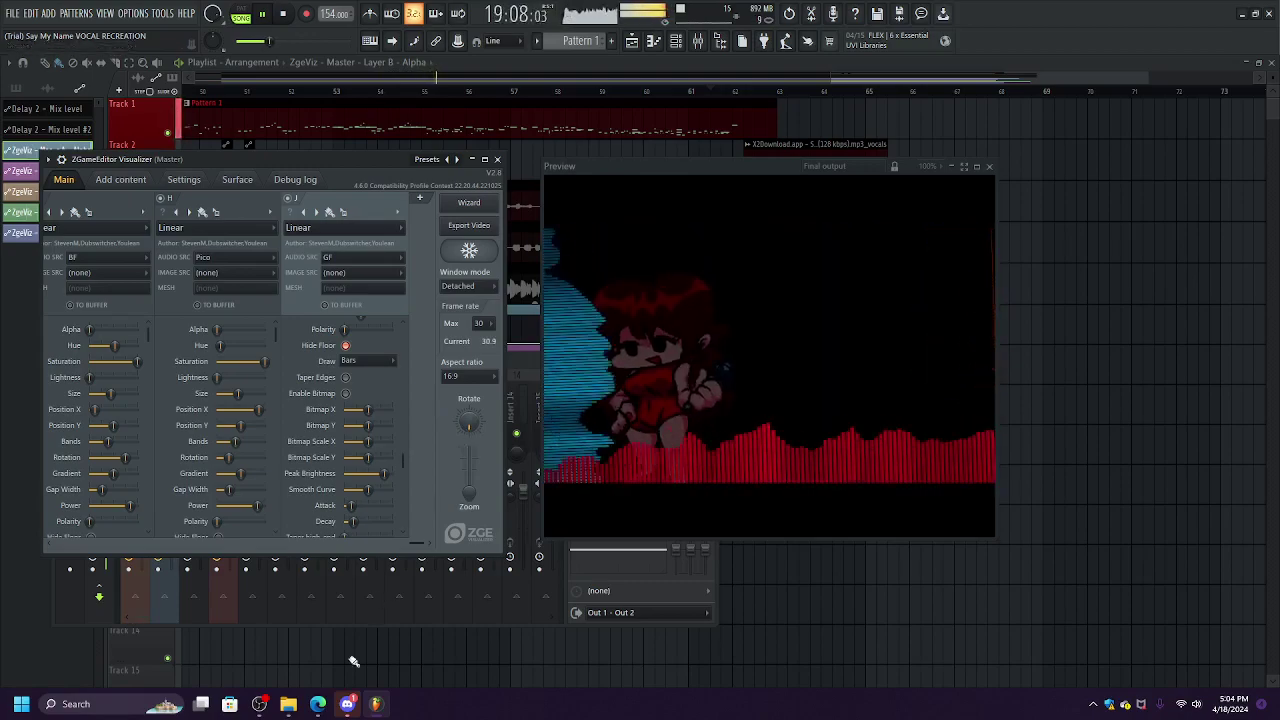
Switch to Discord, send the message "smash" in the open group chat, and return to FL Studio.
{"action": "left_click", "coordinate": [348, 706]}
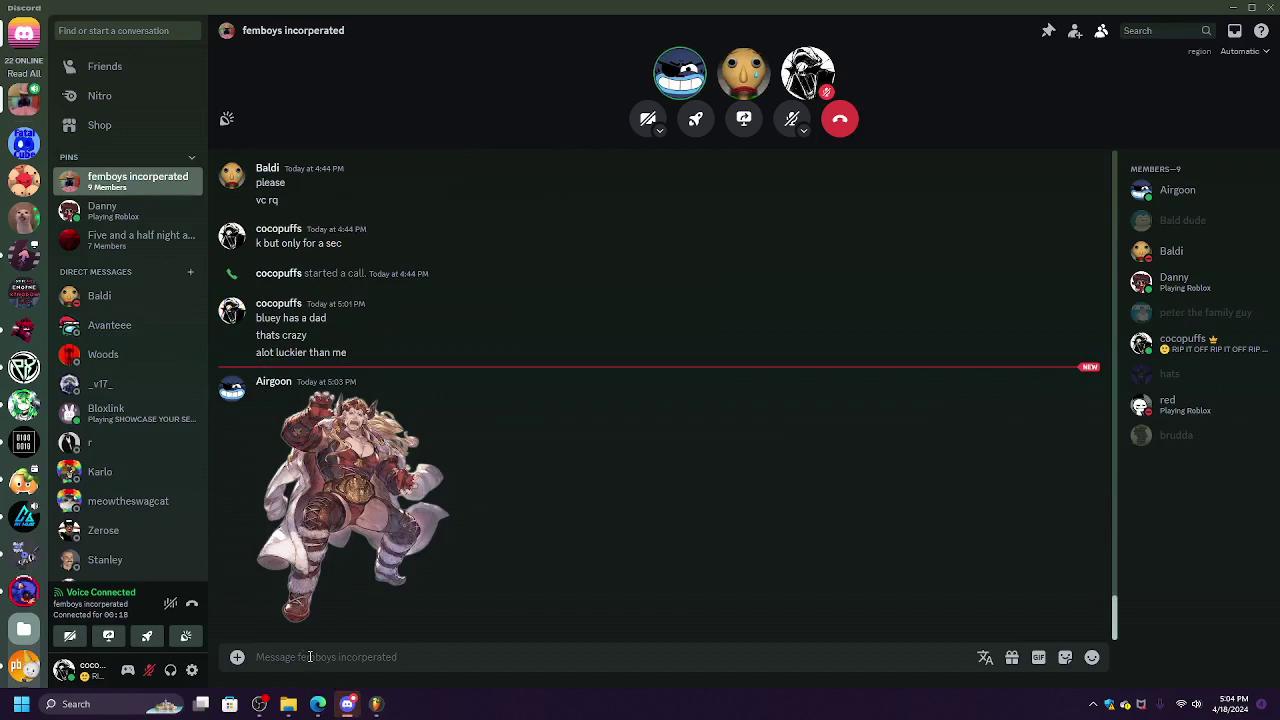
{"action": "type", "text": "sm"}
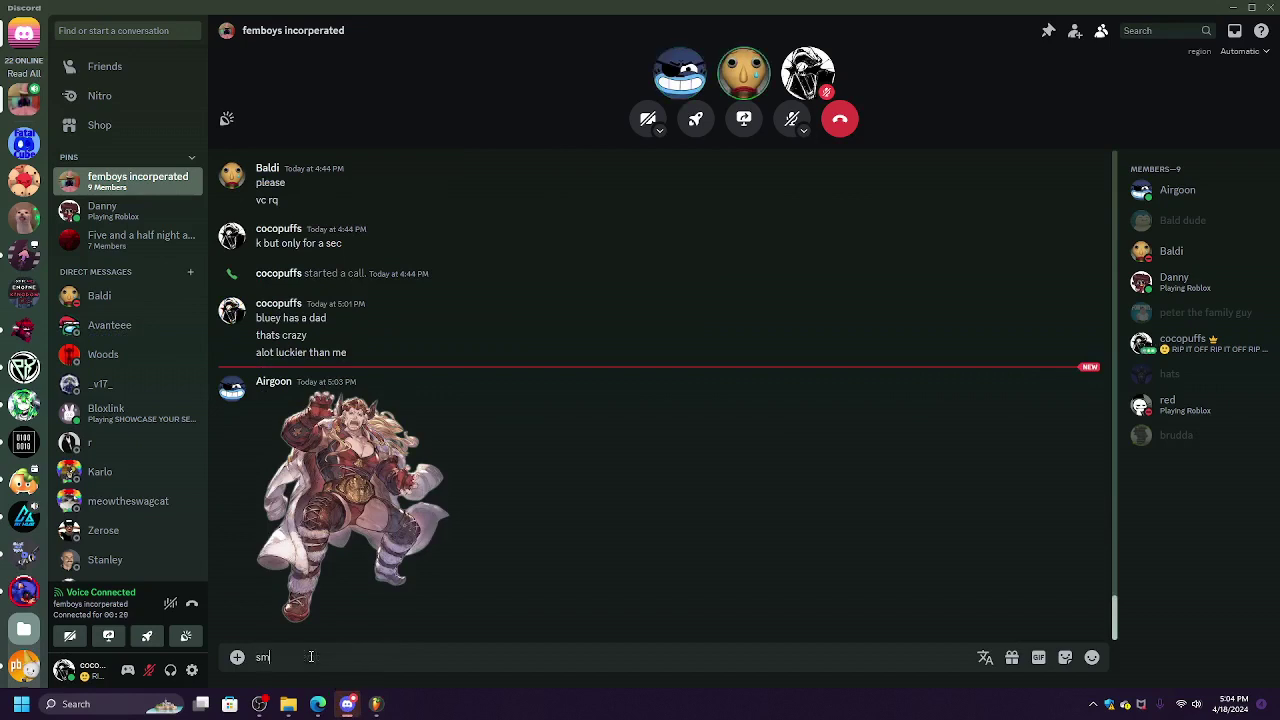
{"action": "type", "text": "ash"}
{"action": "key", "text": "Return"}
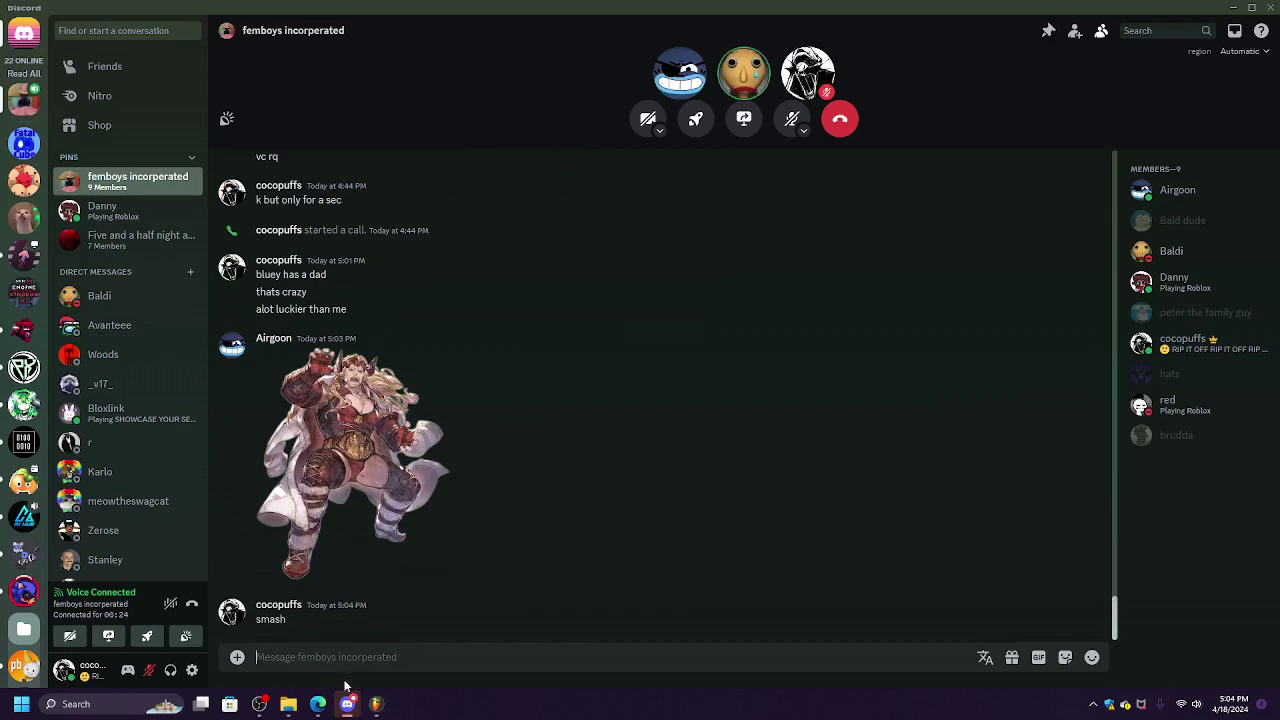
{"action": "left_click", "coordinate": [376, 704]}
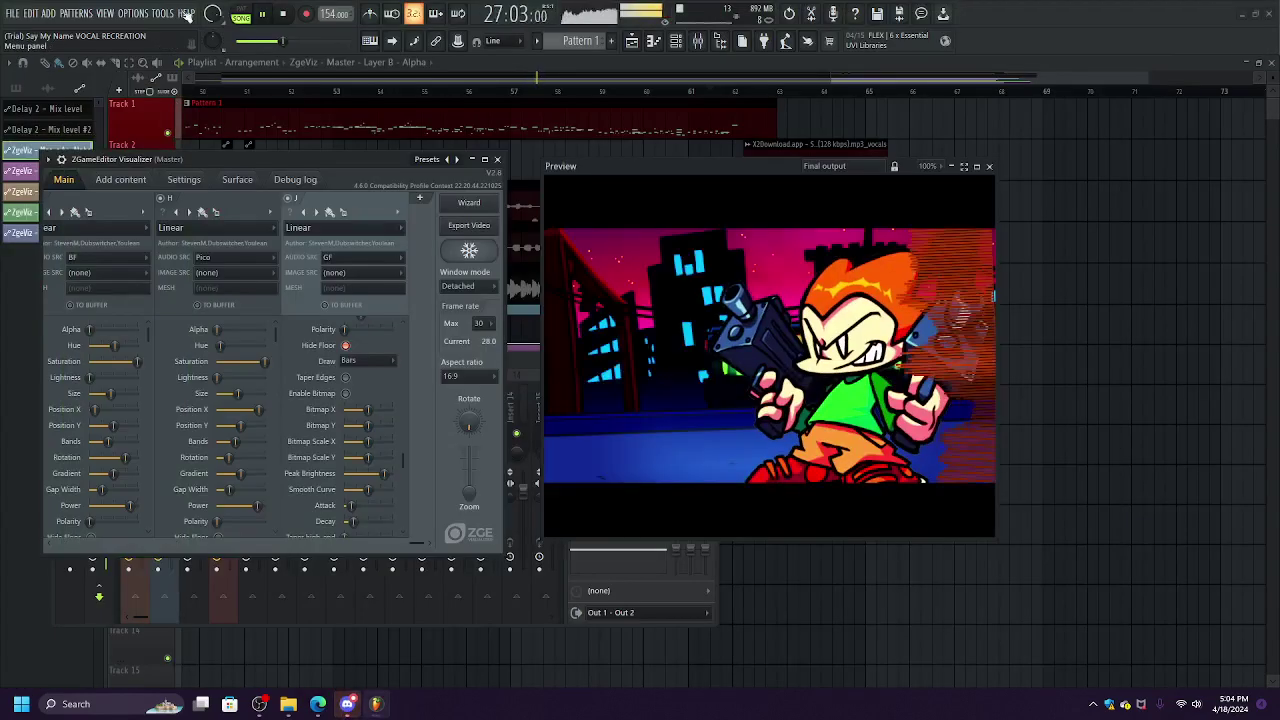
Restart song playback and add a new layer K with the SolidColor background effect.
{"action": "left_click", "coordinate": [241, 15]}
{"action": "left_click", "coordinate": [262, 15]}
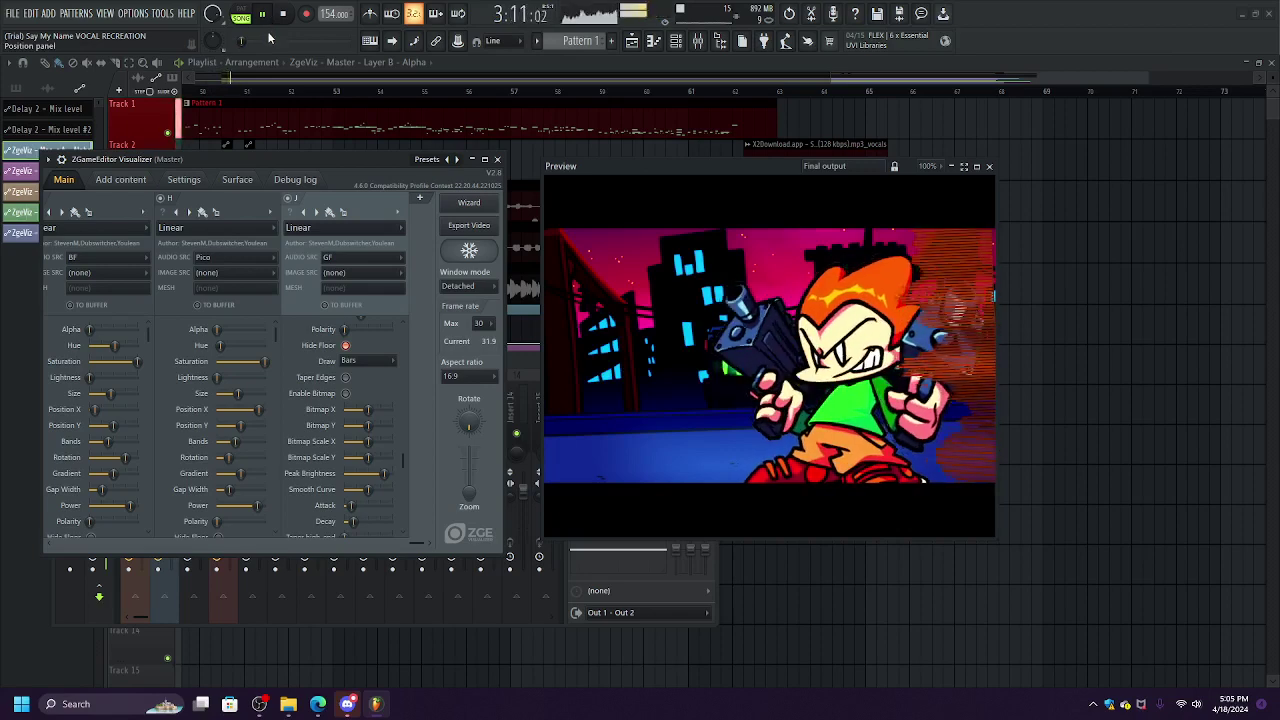
{"action": "left_click", "coordinate": [420, 198]}
{"action": "left_click", "coordinate": [305, 228]}
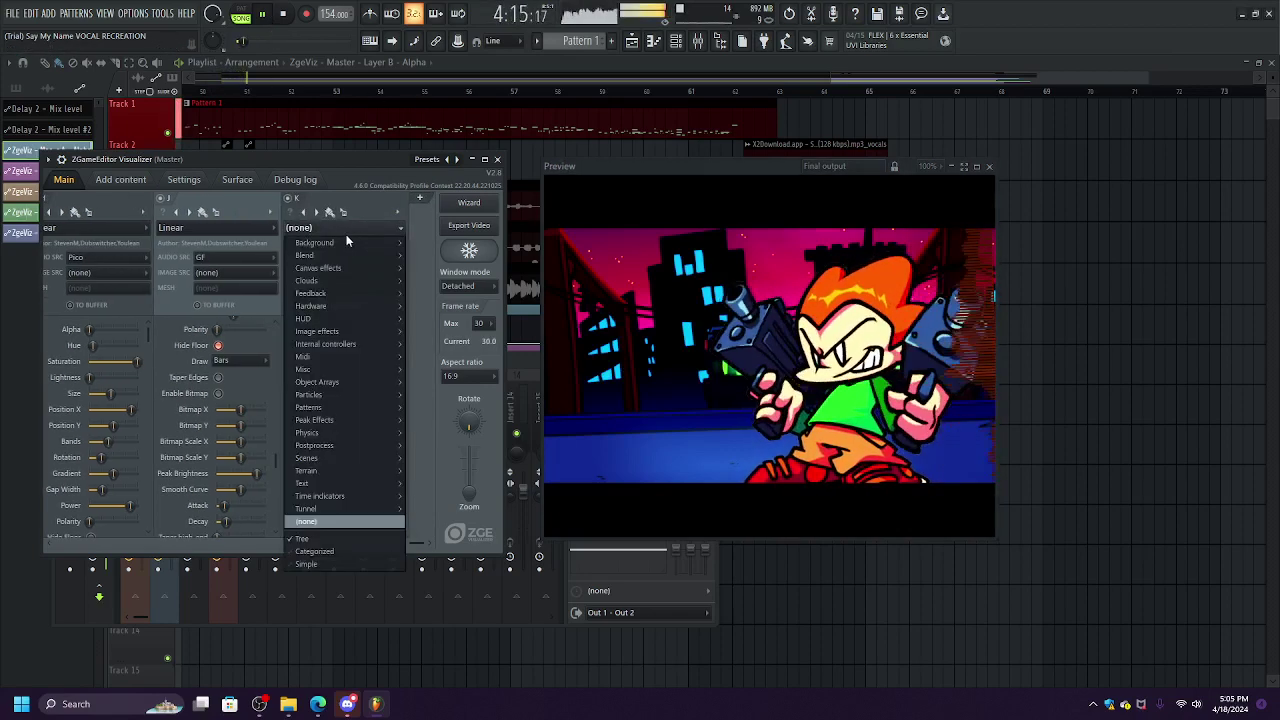
{"action": "mouse_move", "coordinate": [310, 243]}
{"action": "left_click", "coordinate": [443, 294]}
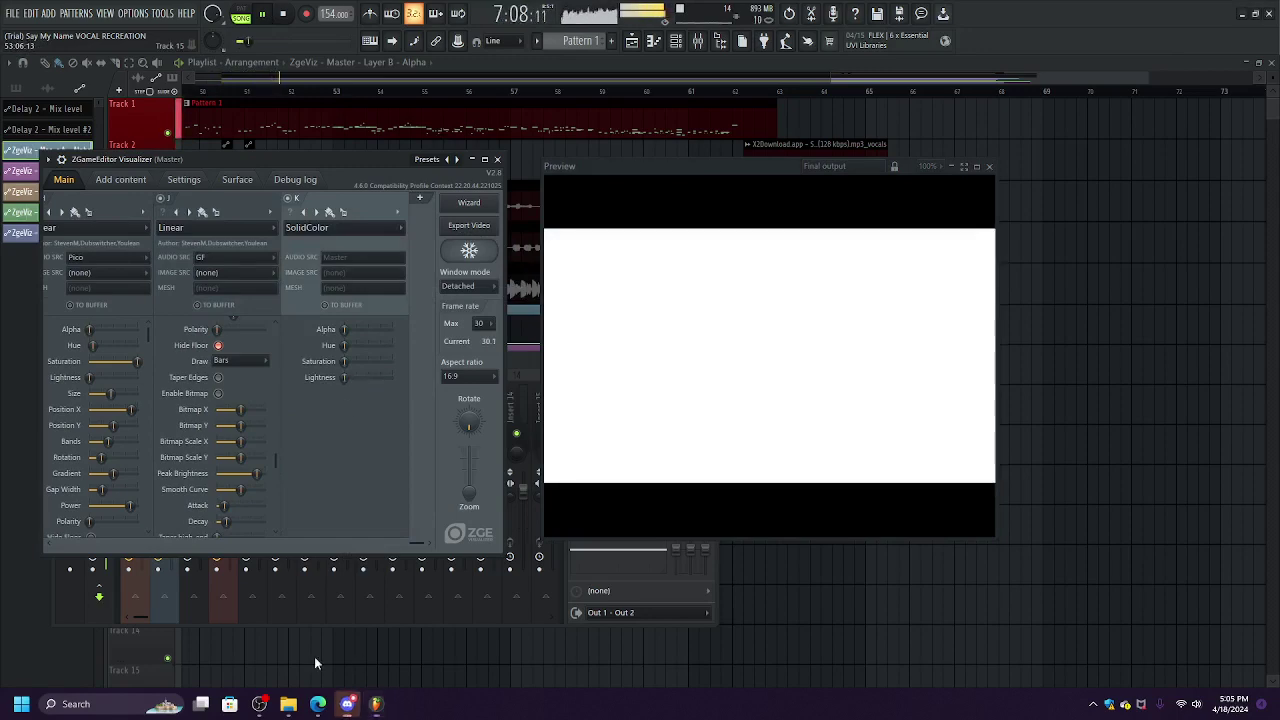
Switch to Discord and send the messages "ill join back in a sec" and "hgotta export this shit" in the group chat.
{"action": "left_click", "coordinate": [347, 704]}
{"action": "type", "text": "ill join back in a s"}
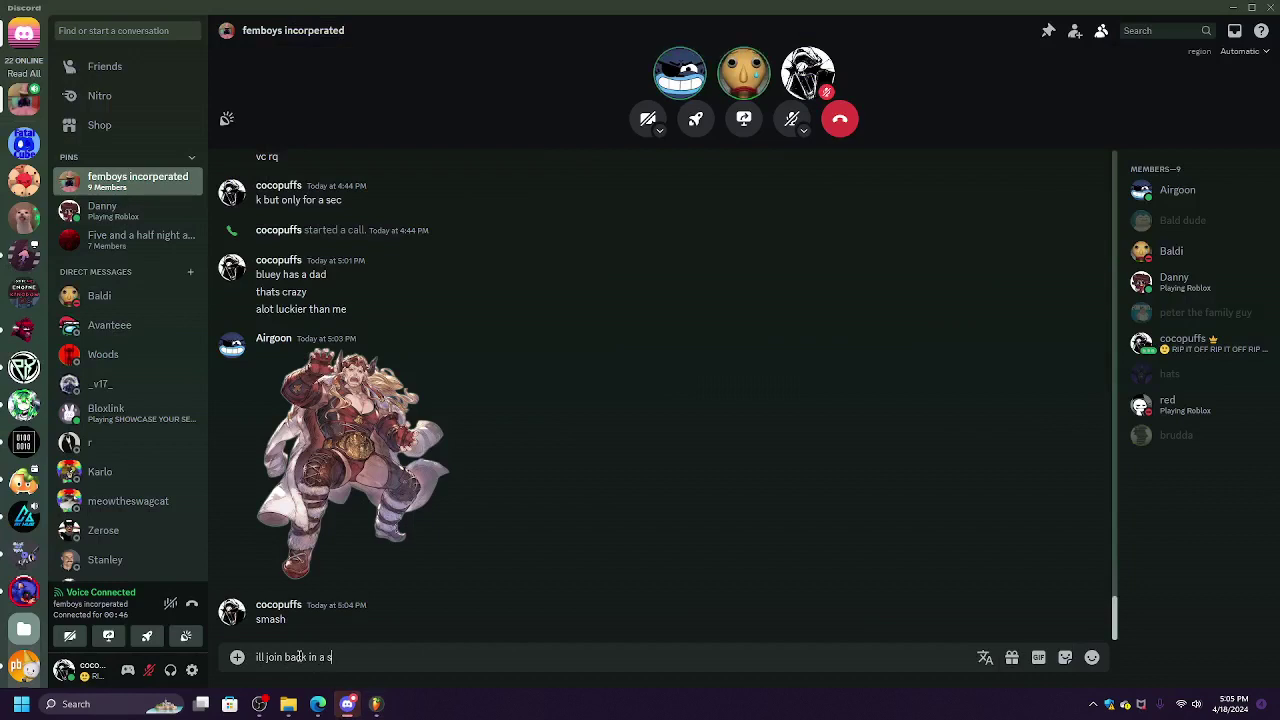
{"action": "type", "text": "ec"}
{"action": "key", "text": "Return"}
{"action": "type", "text": "hgotta export this sh"}
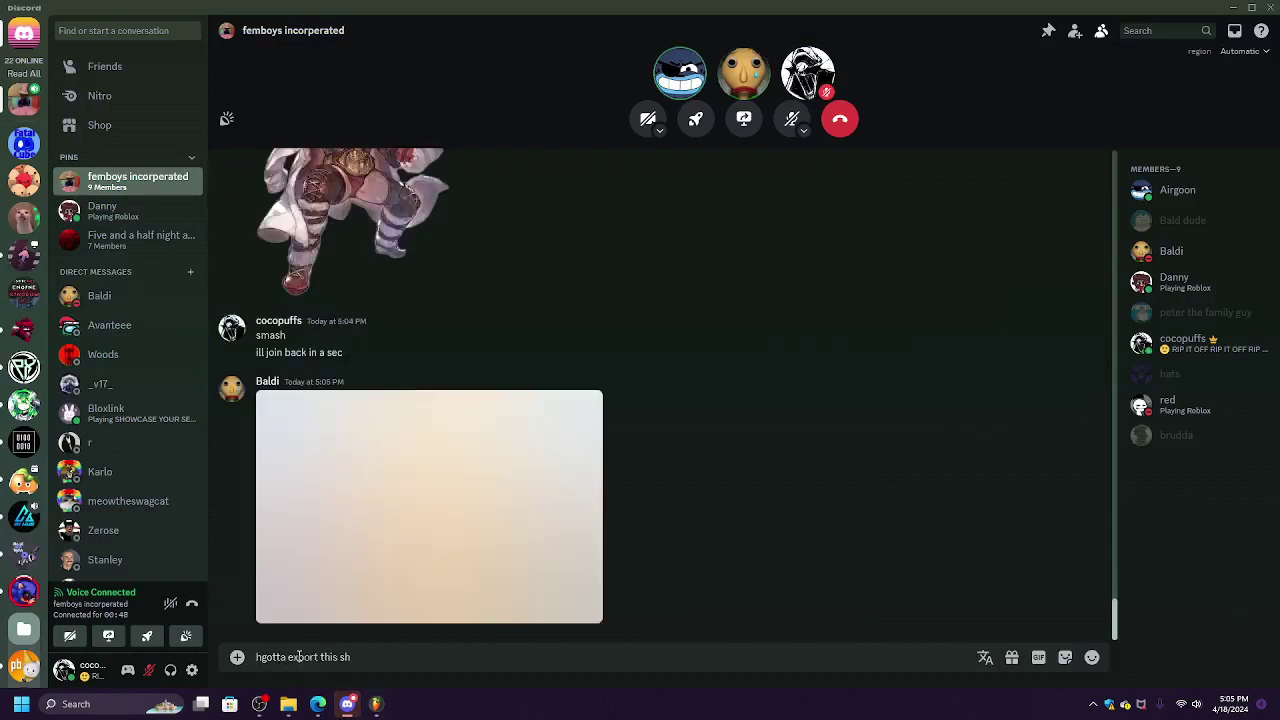
{"action": "type", "text": "it"}
{"action": "key", "text": "Return"}
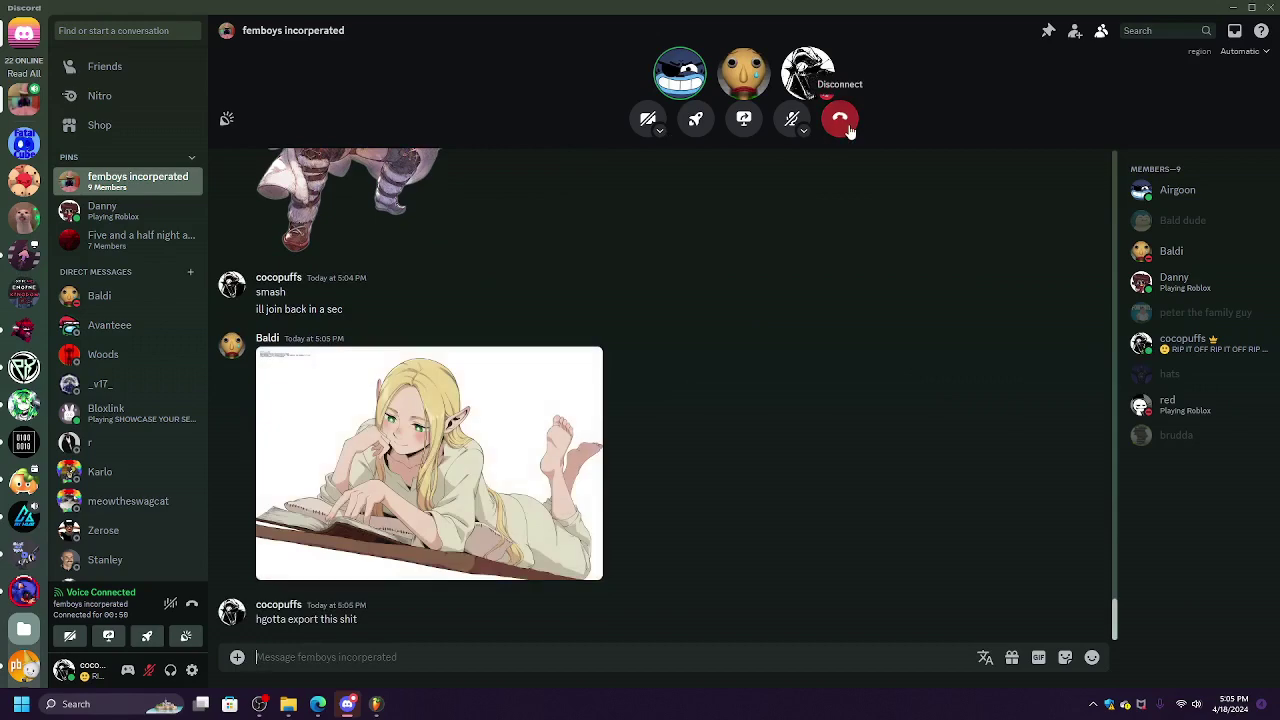
Disconnect from the Discord voice call, return to FL Studio, and quit Discord completely.
{"action": "left_click", "coordinate": [840, 120]}
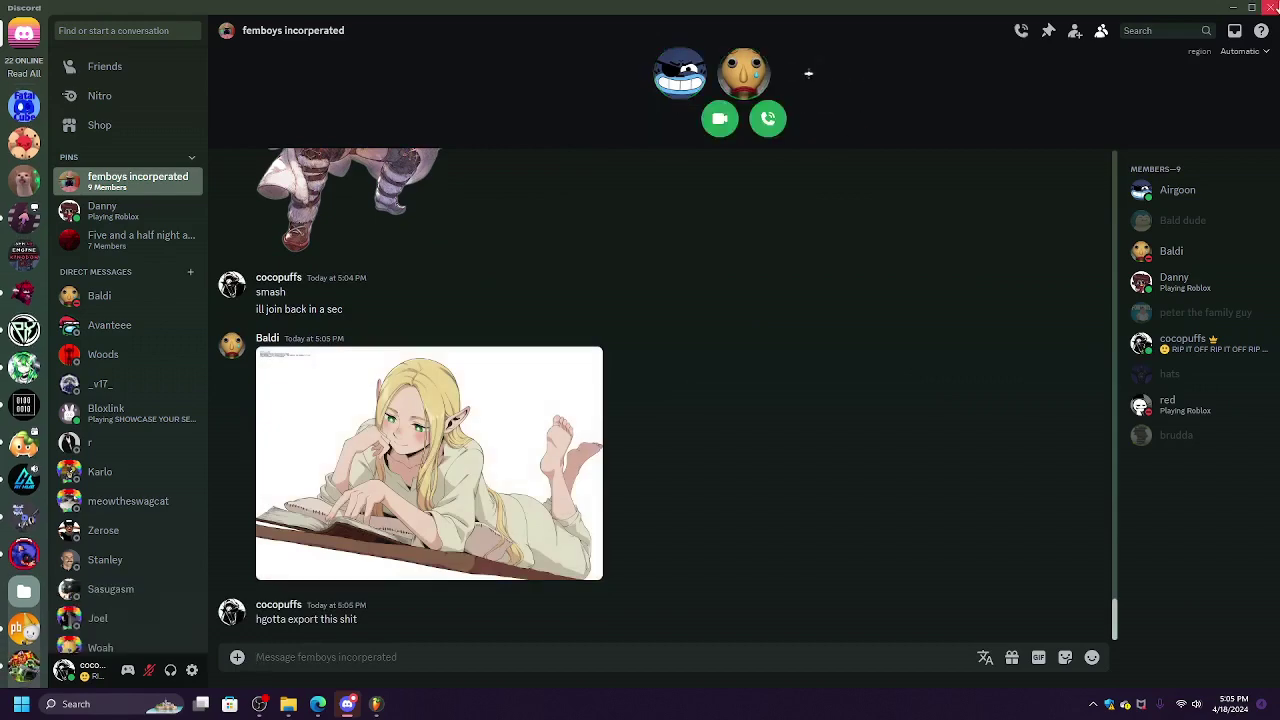
{"action": "key", "text": "alt+Tab"}
{"action": "left_click", "coordinate": [1097, 706]}
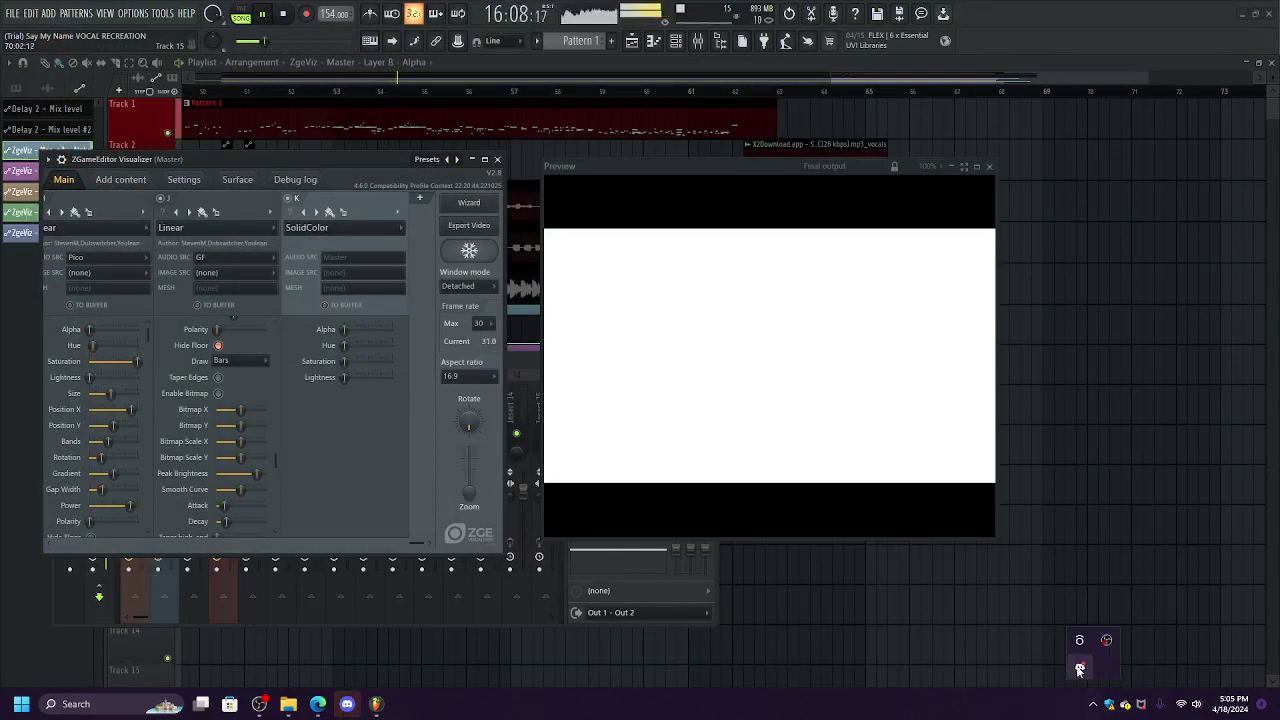
{"action": "right_click", "coordinate": [1081, 667]}
{"action": "left_click", "coordinate": [1104, 656]}
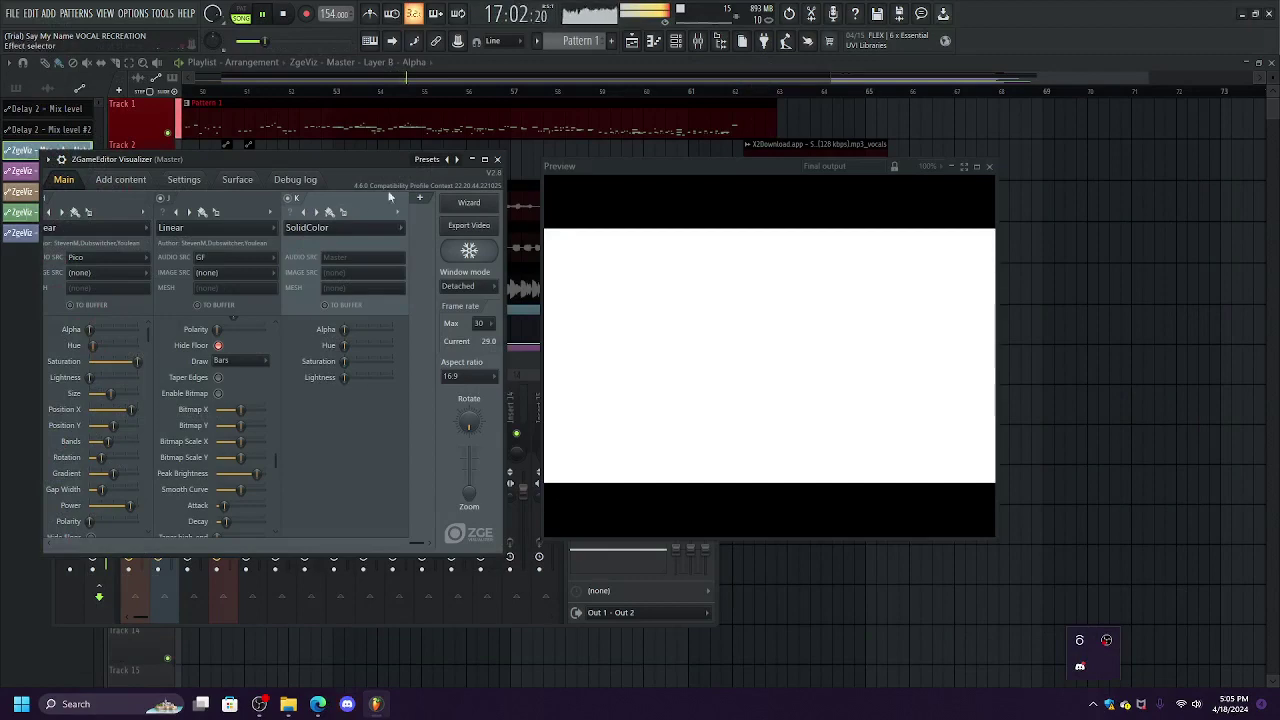
{"action": "left_click", "coordinate": [1093, 705]}
Close the File Explorer Downloads window and the Edge browser window.
{"action": "left_click", "coordinate": [289, 704]}
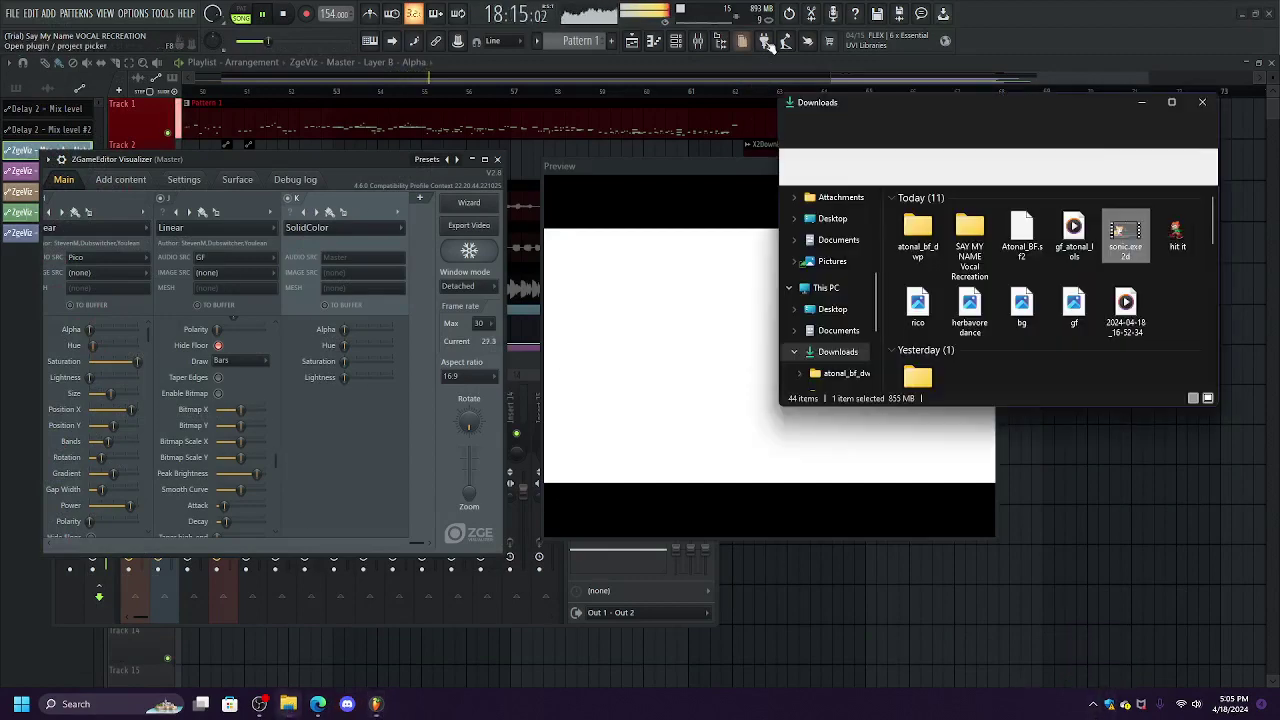
{"action": "left_click", "coordinate": [1203, 102]}
{"action": "left_click", "coordinate": [318, 704]}
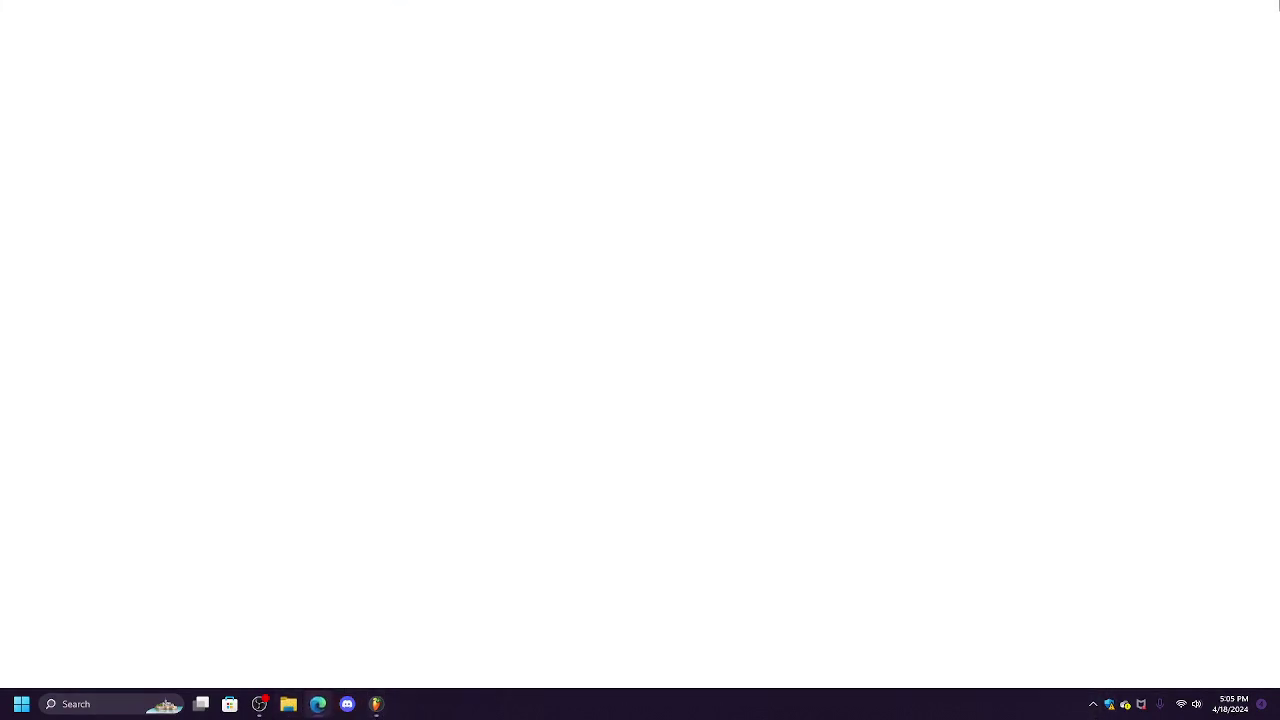
{"action": "left_click", "coordinate": [1269, 7]}
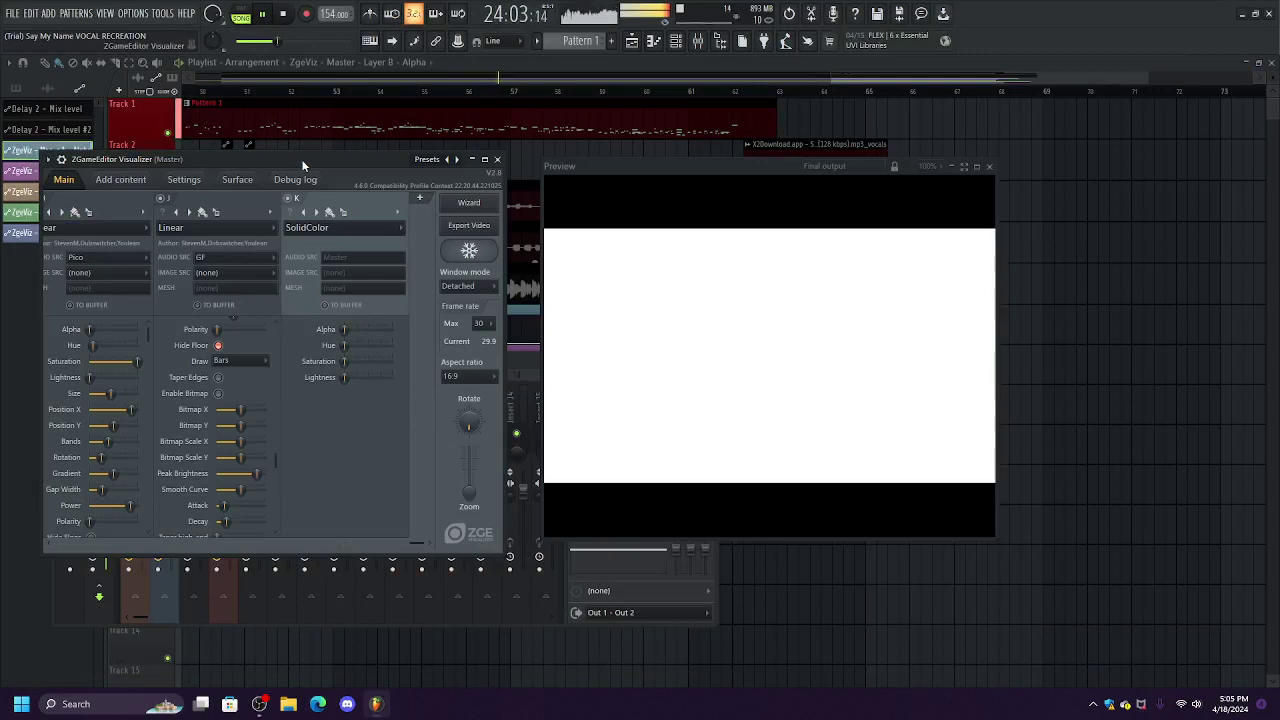
Move the Youlean Color Correction layer F and the Youlean Bloom layer G to the end of the layer order, after SolidColor layer K.
{"action": "key", "text": "alt+Left"}
{"action": "key", "text": "alt+Left"}
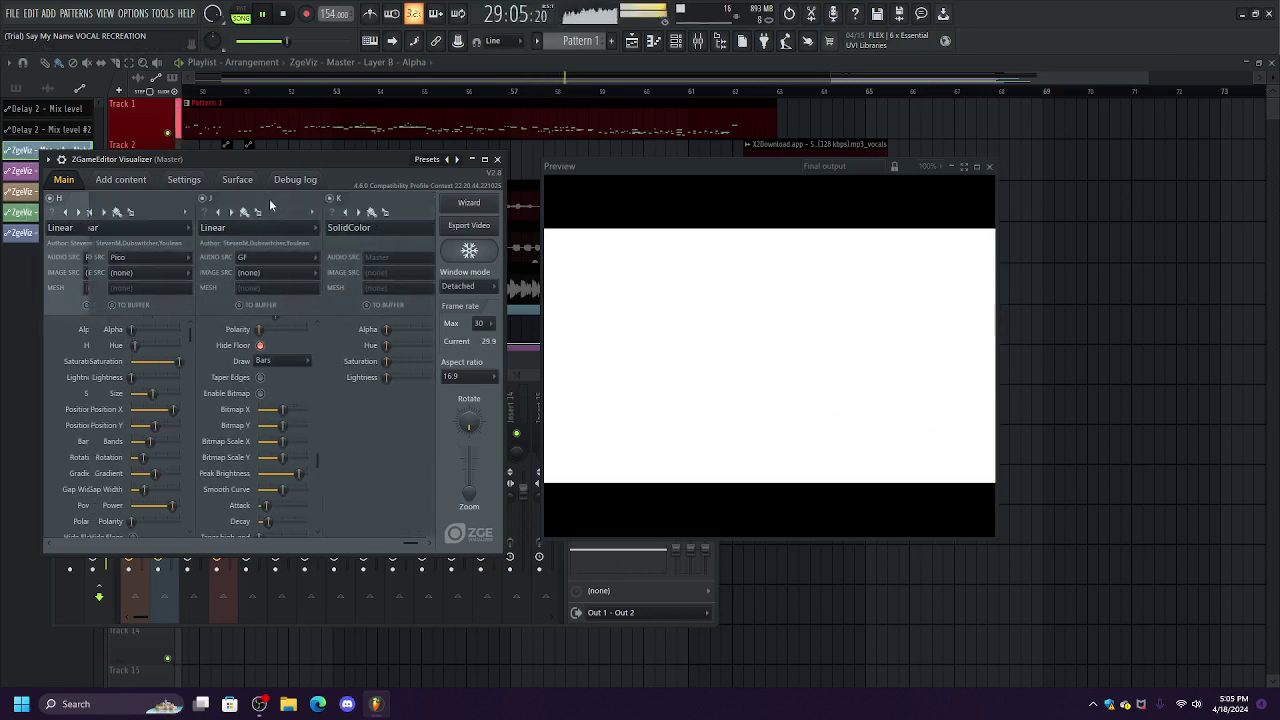
{"action": "scroll", "coordinate": [269, 204], "scroll_direction": "up", "scroll_amount": 2}
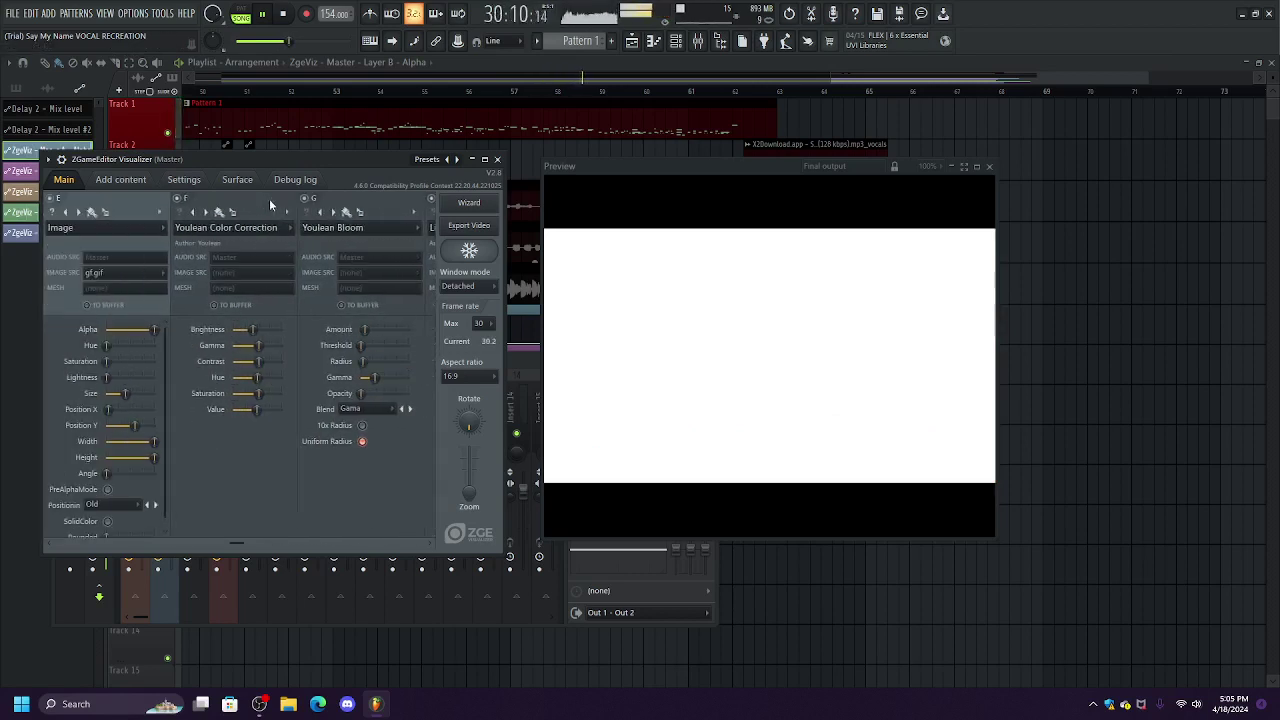
{"action": "key", "text": "alt+Right"}
{"action": "key", "text": "alt+Right"}
{"action": "key", "text": "alt+Right"}
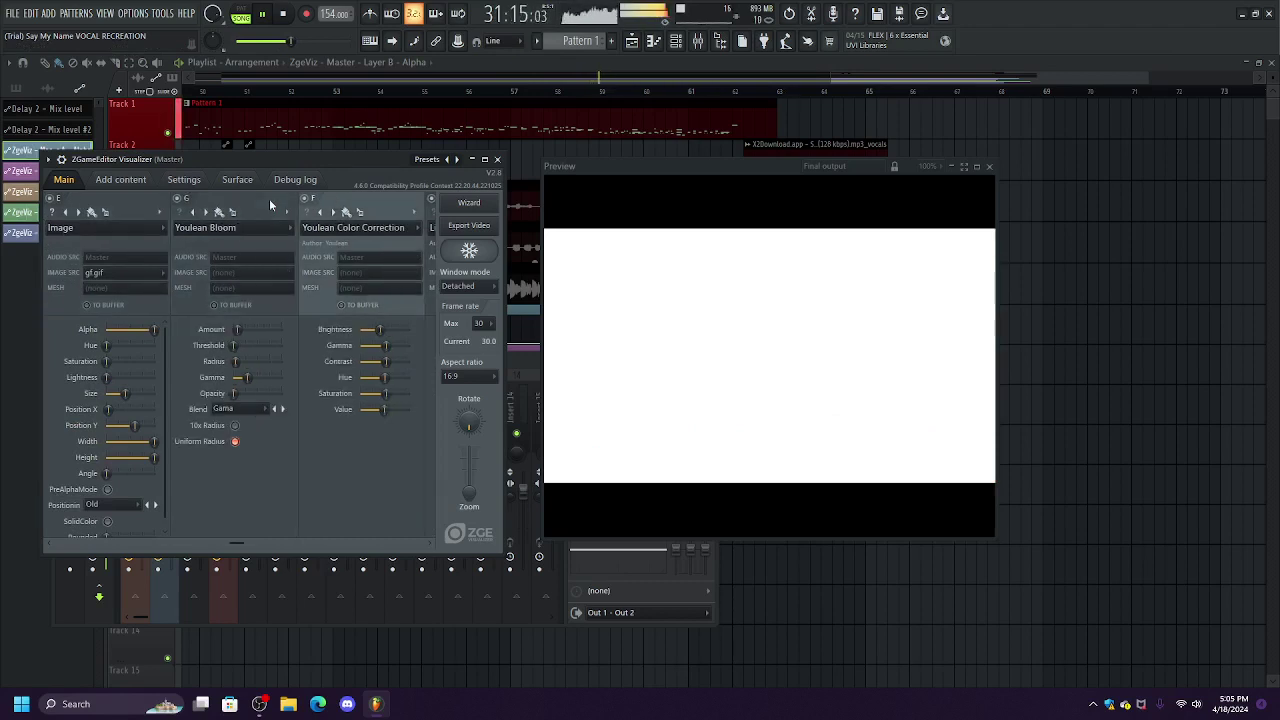
{"action": "key", "text": "alt+Right"}
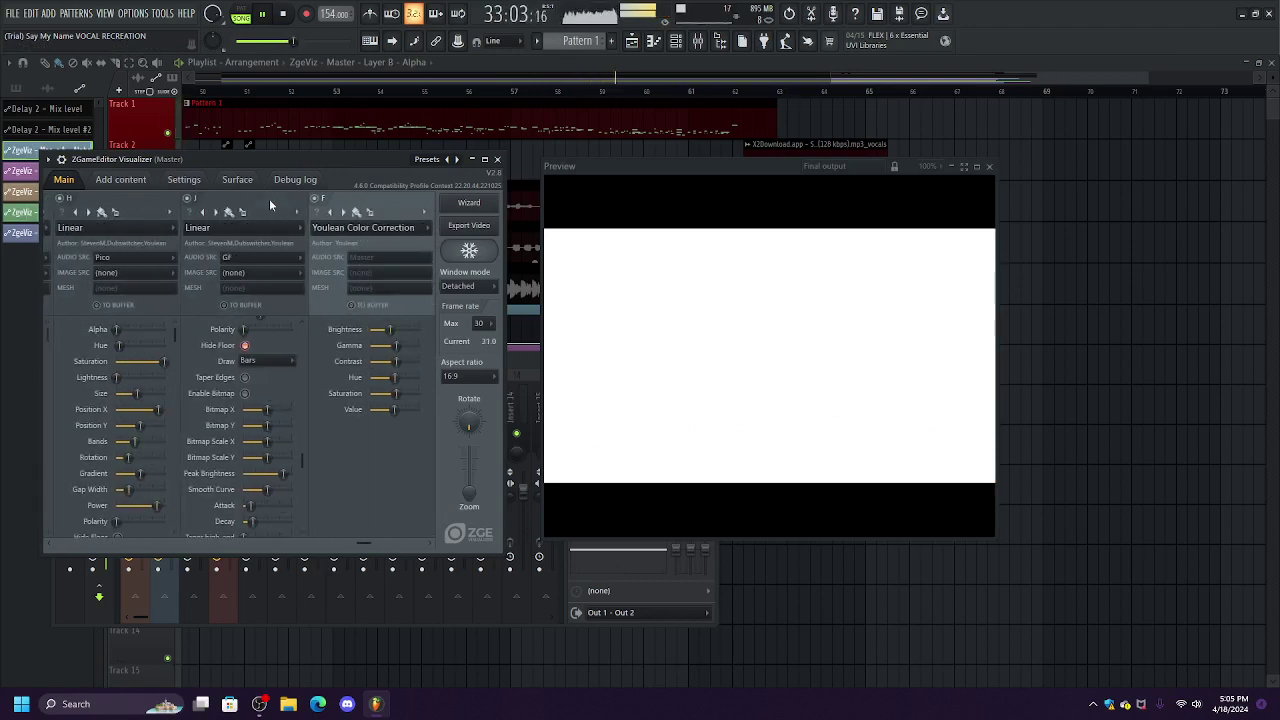
{"action": "scroll", "coordinate": [269, 198], "scroll_direction": "down", "scroll_amount": 1}
{"action": "scroll", "coordinate": [269, 198], "scroll_direction": "down", "scroll_amount": 5}
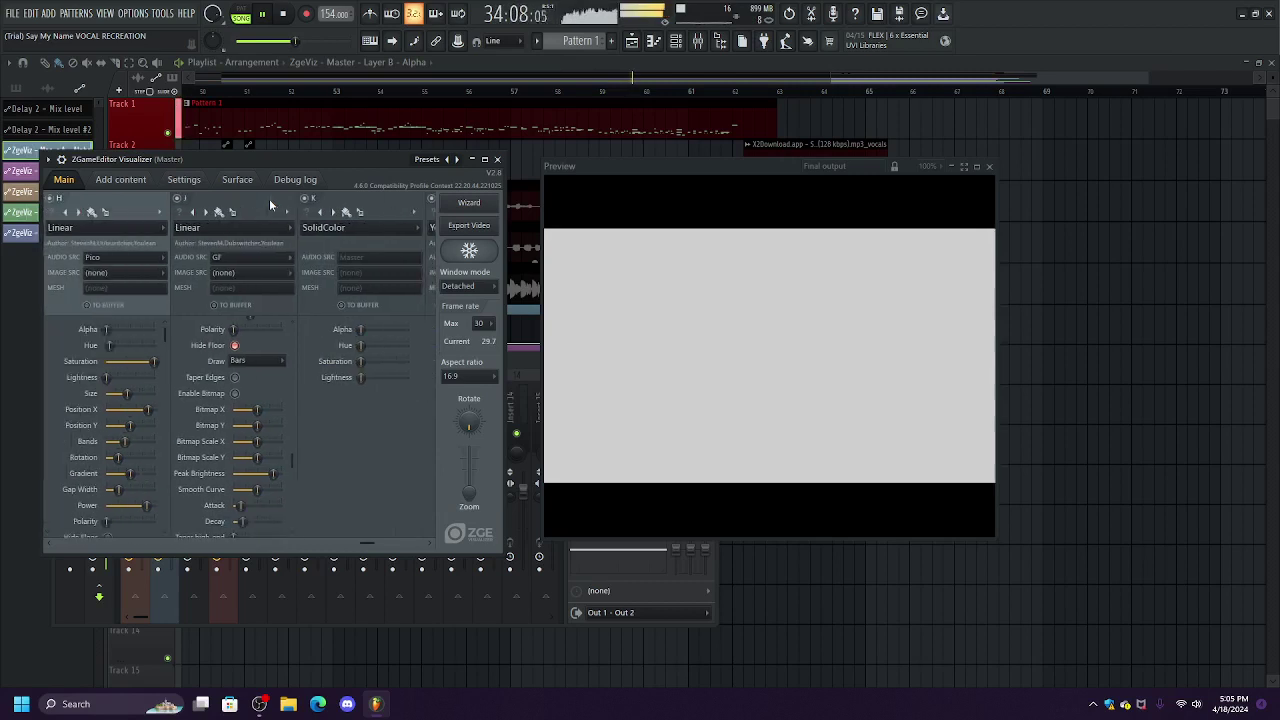
{"action": "scroll", "coordinate": [269, 198], "scroll_direction": "down", "scroll_amount": 3}
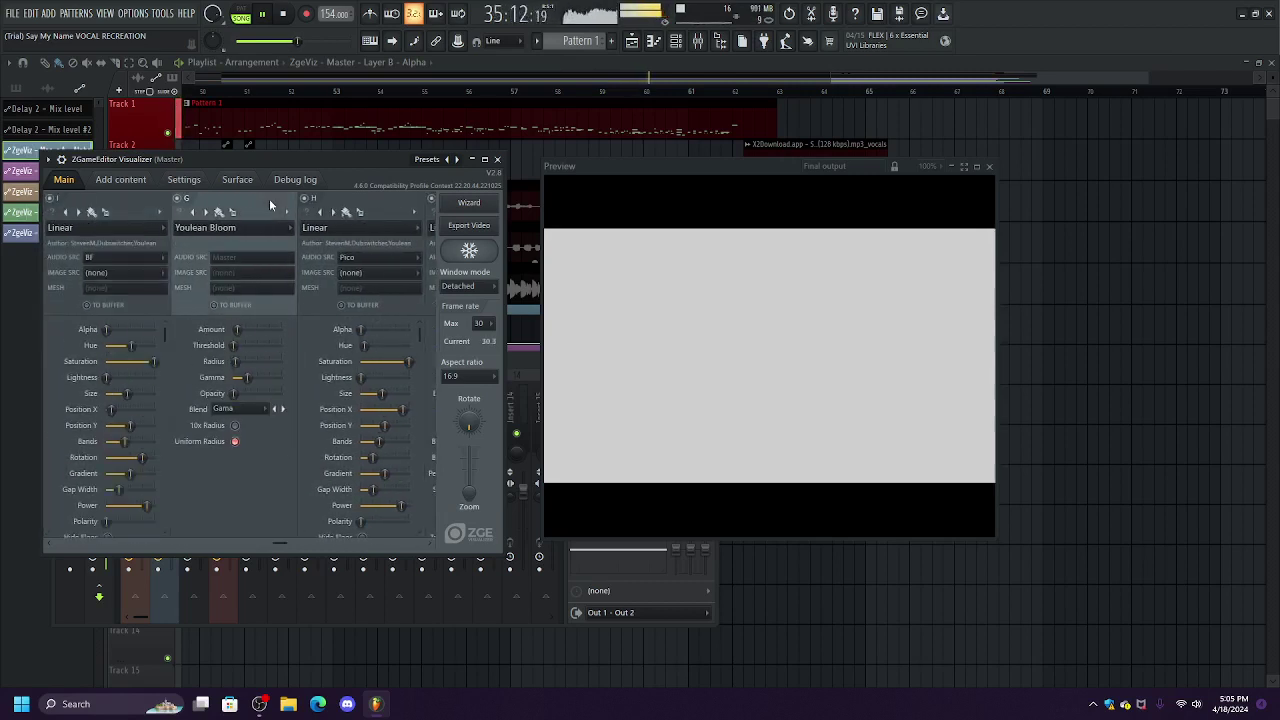
{"action": "scroll", "coordinate": [269, 198], "scroll_direction": "down", "scroll_amount": 3}
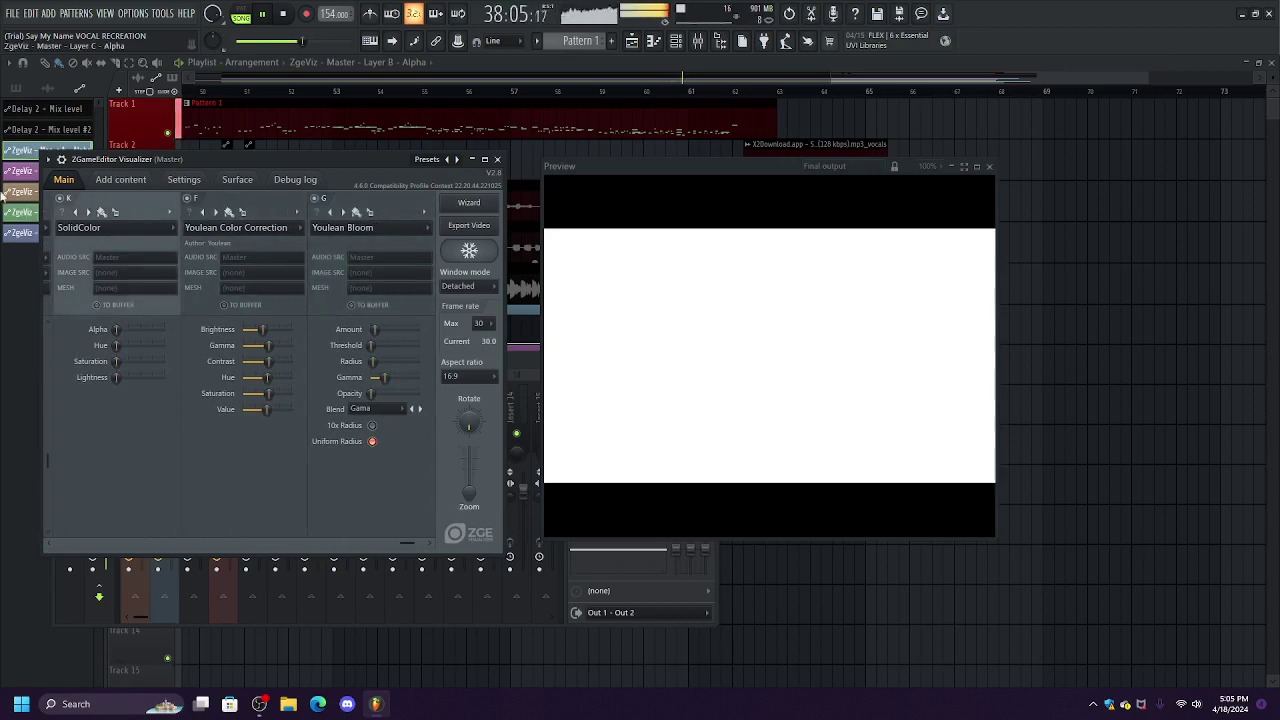
Raise SolidColor layer K's Saturation slightly and its Alpha to maximum, and create an automation clip for that Alpha in bar 66.
{"action": "mouse_move", "coordinate": [120, 361]}
{"action": "left_mouse_down"}
{"action": "mouse_move", "coordinate": [133, 361]}
{"action": "mouse_move", "coordinate": [117, 345]}
{"action": "left_mouse_up"}
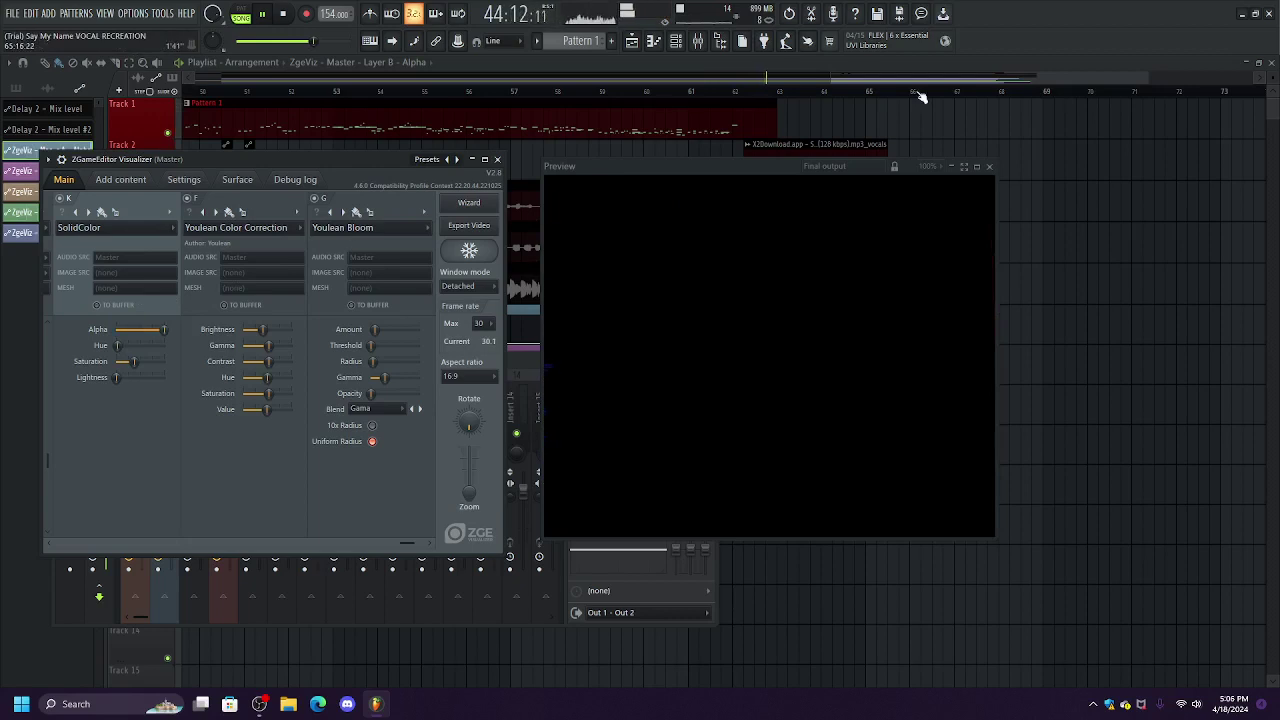
{"action": "left_click_drag", "start_coordinate": [923, 92], "coordinate": [936, 93]}
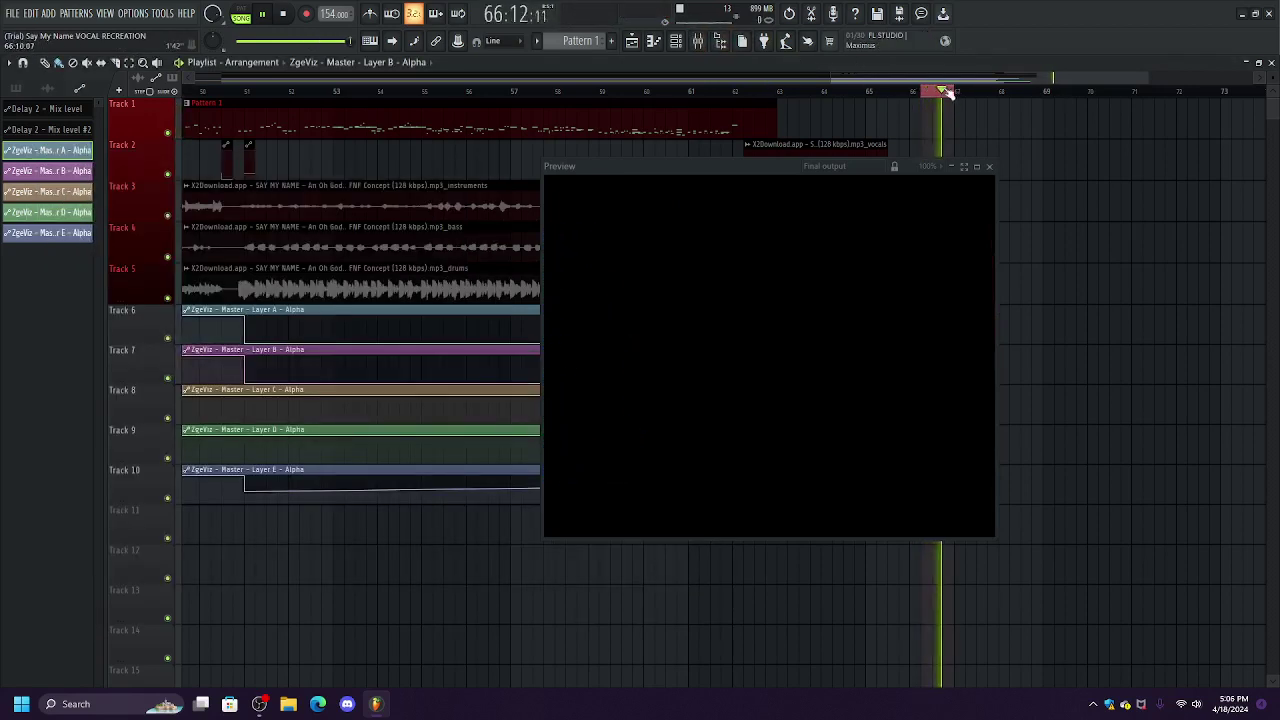
{"action": "left_click", "coordinate": [691, 42]}
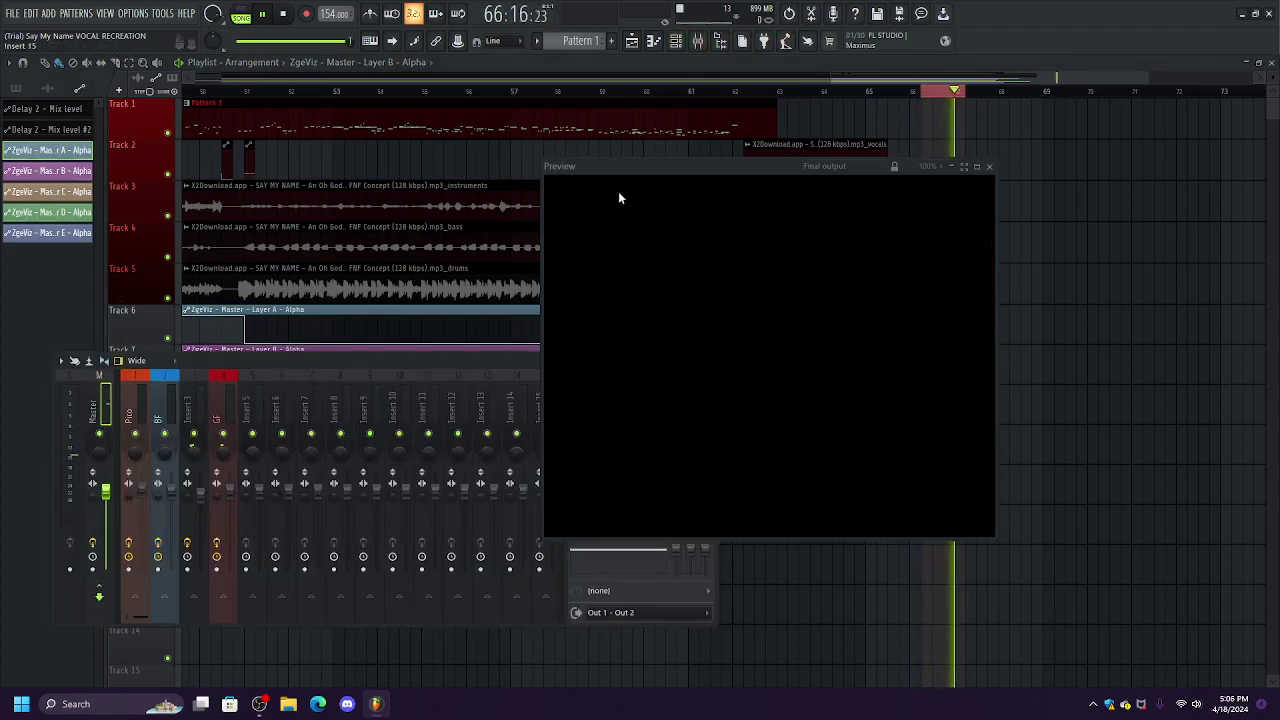
{"action": "left_click_drag", "start_coordinate": [601, 166], "coordinate": [748, 89]}
{"action": "left_click", "coordinate": [616, 398]}
{"action": "left_click", "coordinate": [617, 399]}
{"action": "left_click_drag", "start_coordinate": [286, 159], "coordinate": [284, 146]}
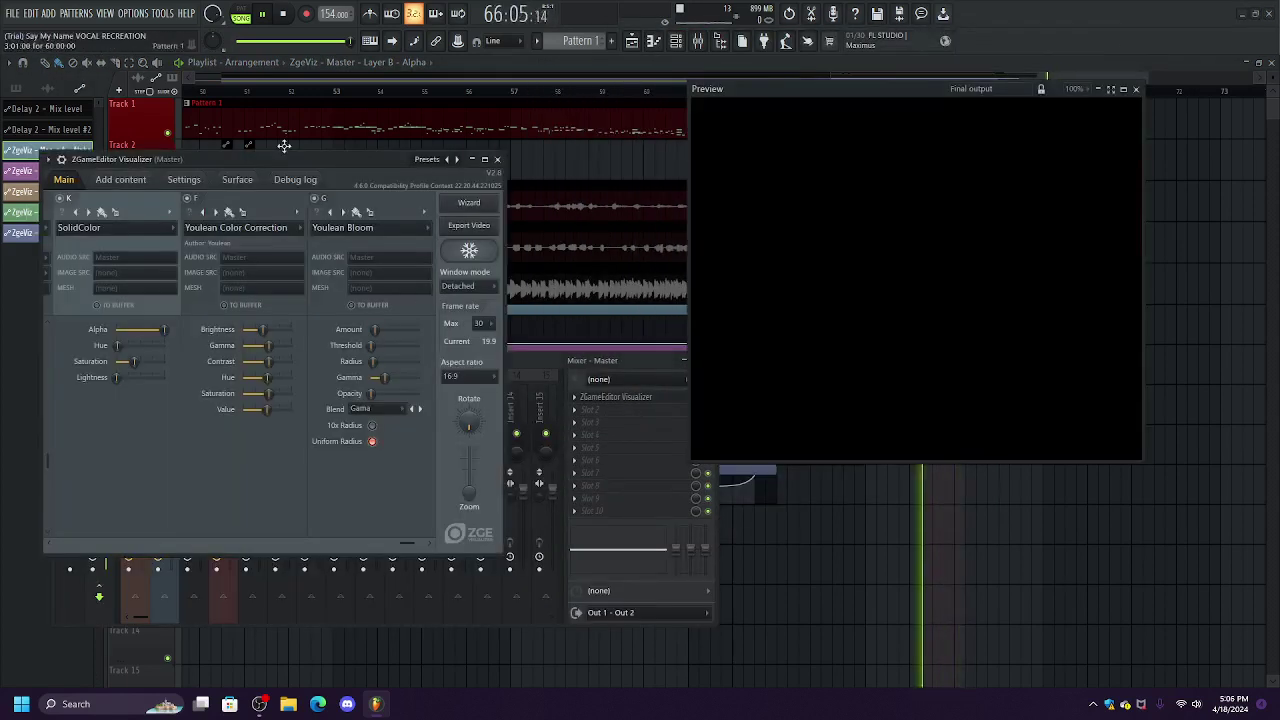
{"action": "right_click", "coordinate": [166, 330]}
{"action": "left_click", "coordinate": [214, 441]}
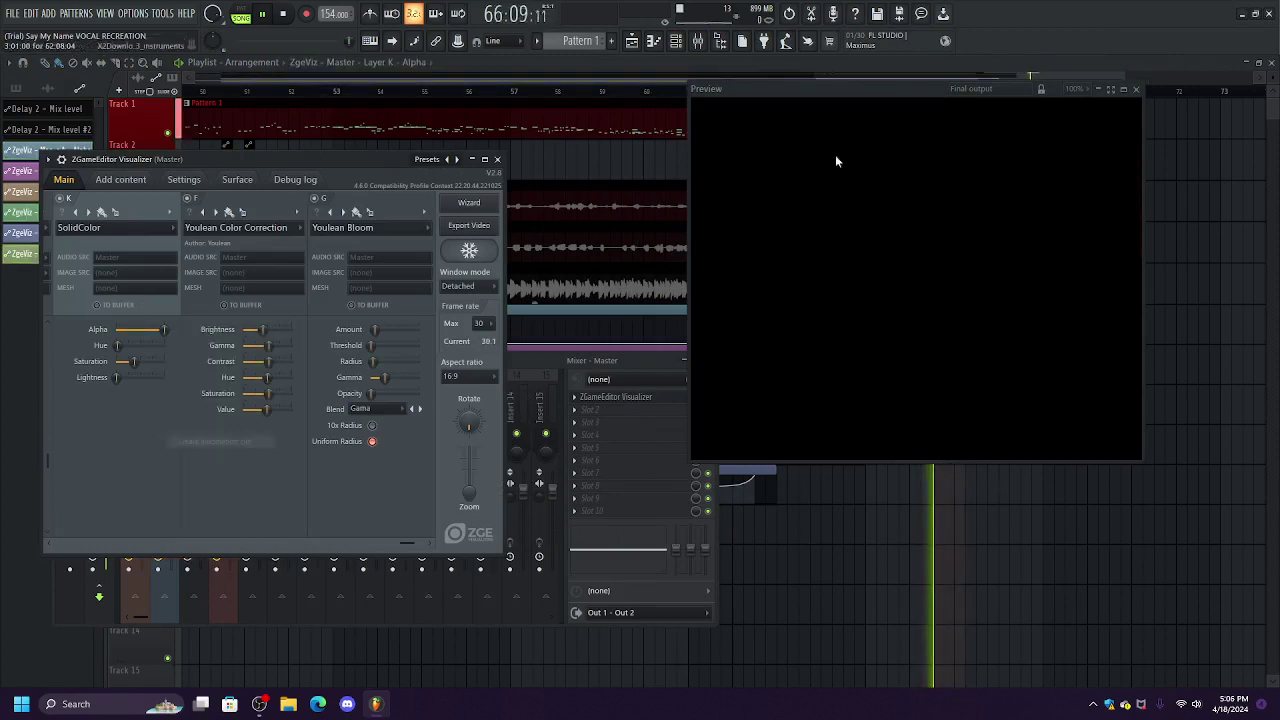
Place the Layer K Alpha clip on Track 11 at bar 3 and shape it as a curve rising quickly from zero.
{"action": "left_click", "coordinate": [1045, 77]}
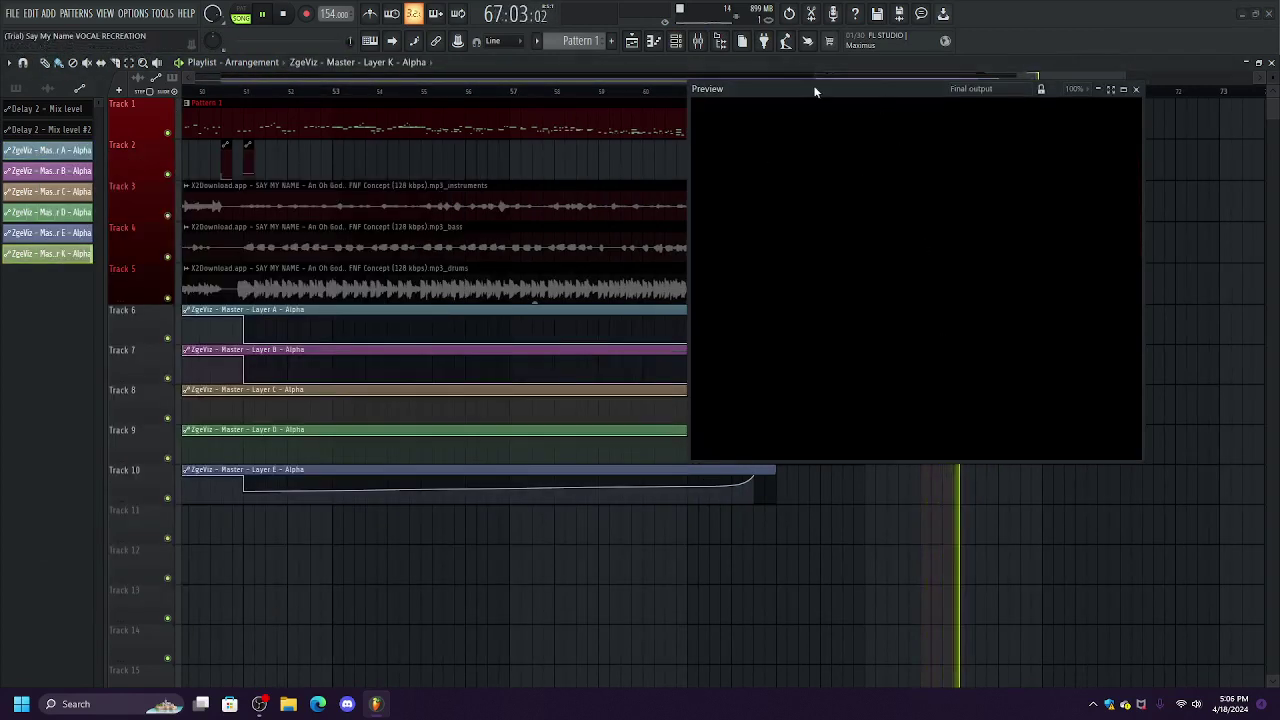
{"action": "left_click_drag", "start_coordinate": [814, 89], "coordinate": [894, 327]}
{"action": "left_click_drag", "start_coordinate": [957, 101], "coordinate": [207, 556]}
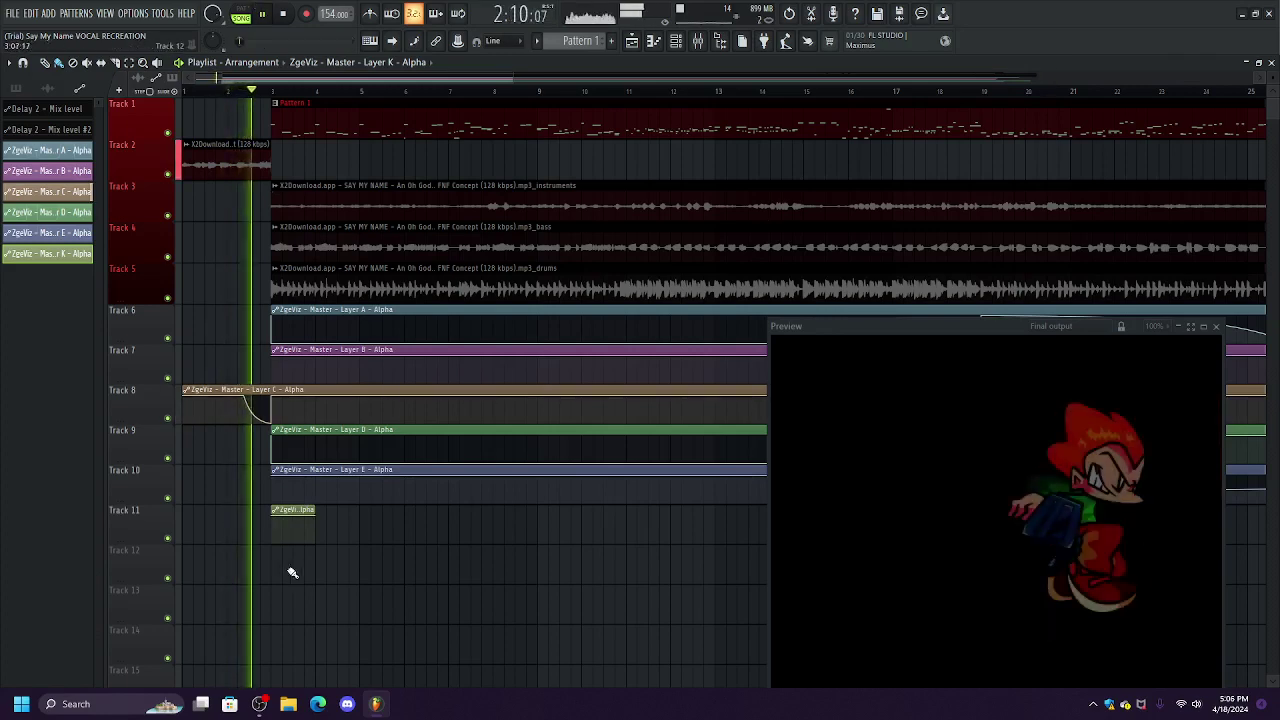
{"action": "left_click_drag", "start_coordinate": [272, 515], "coordinate": [269, 565]}
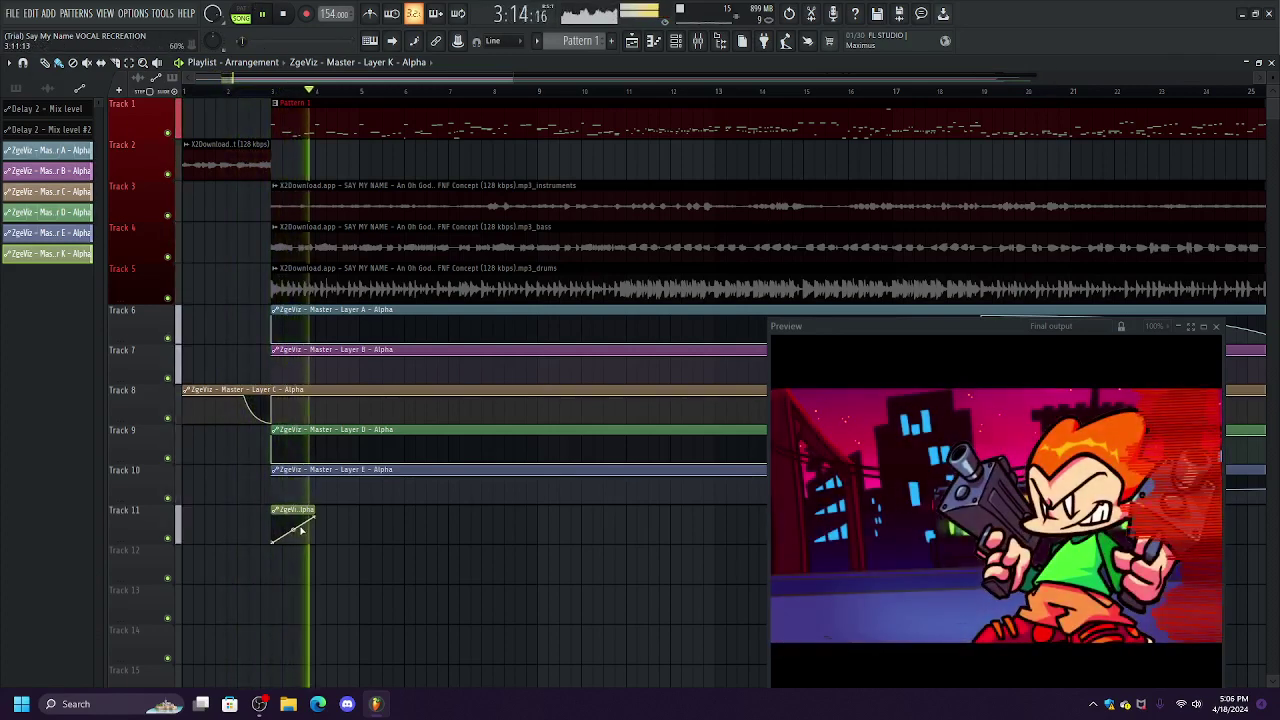
{"action": "left_click", "coordinate": [259, 88]}
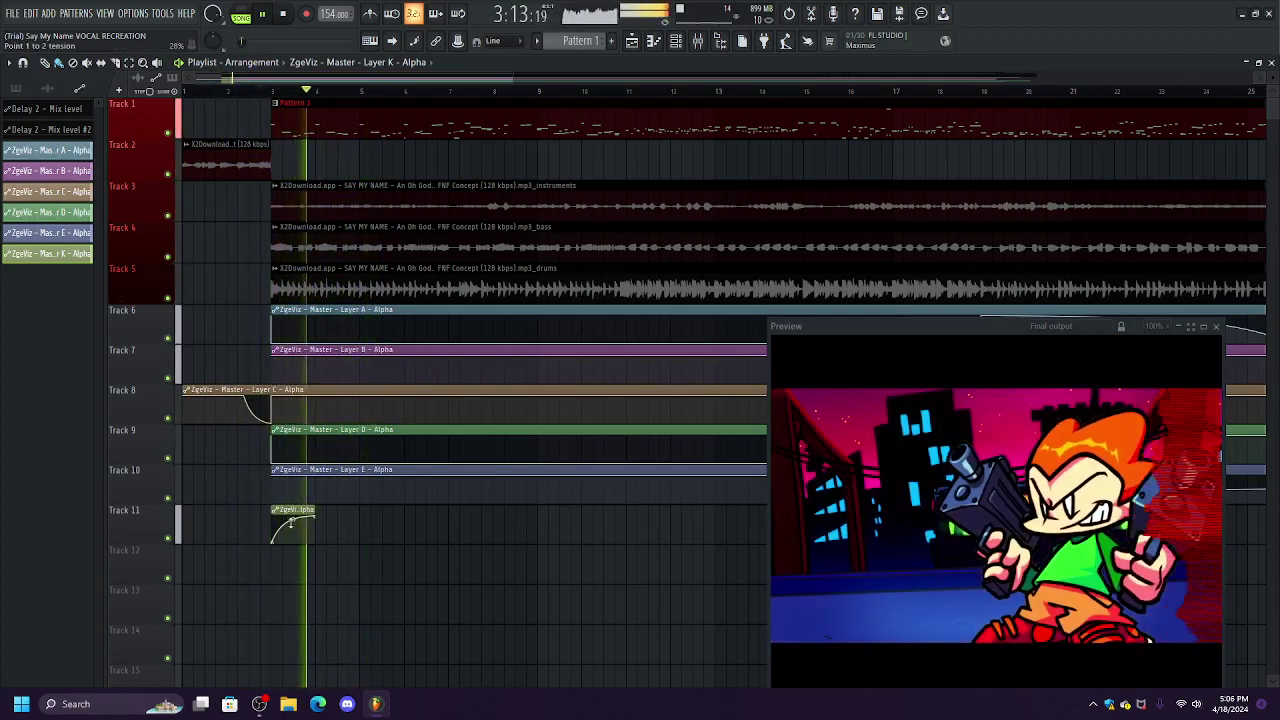
{"action": "left_click_drag", "start_coordinate": [884, 330], "coordinate": [861, 278]}
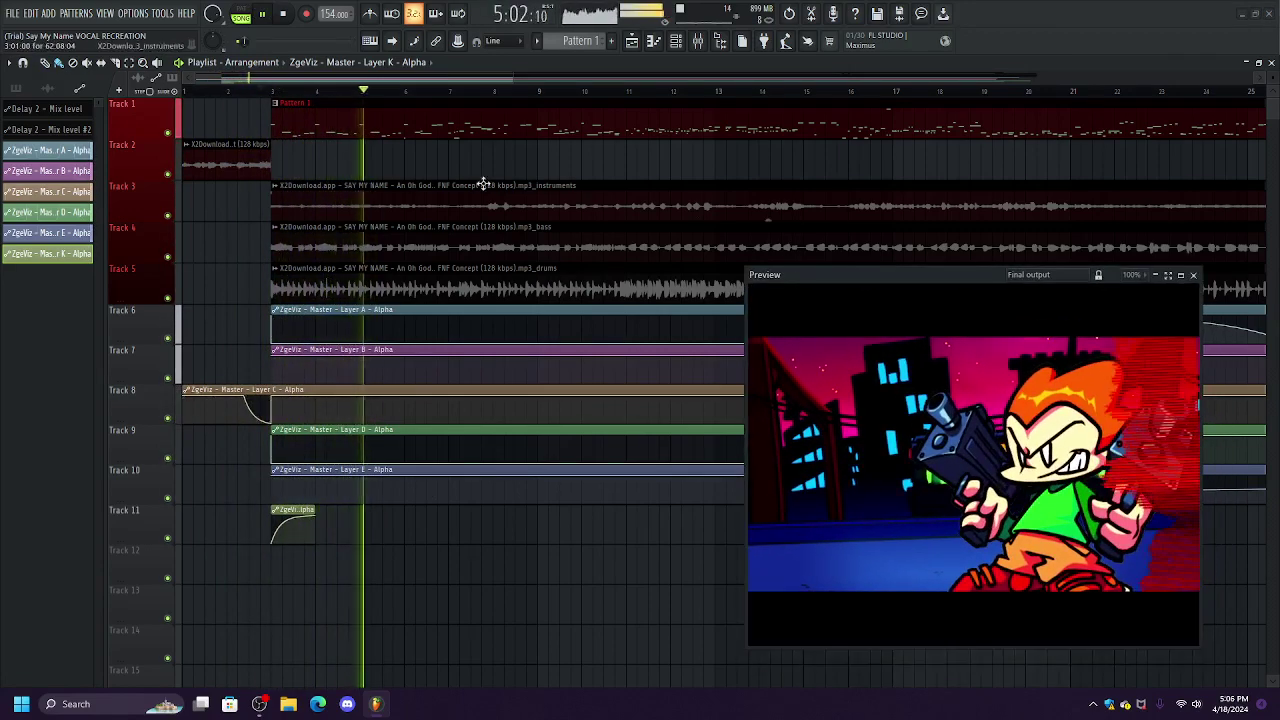
Add copies of the Layer K Alpha clip on Track 11 at the scene changes in bars 19 and 27.
{"action": "left_click_drag", "start_coordinate": [350, 79], "coordinate": [424, 112]}
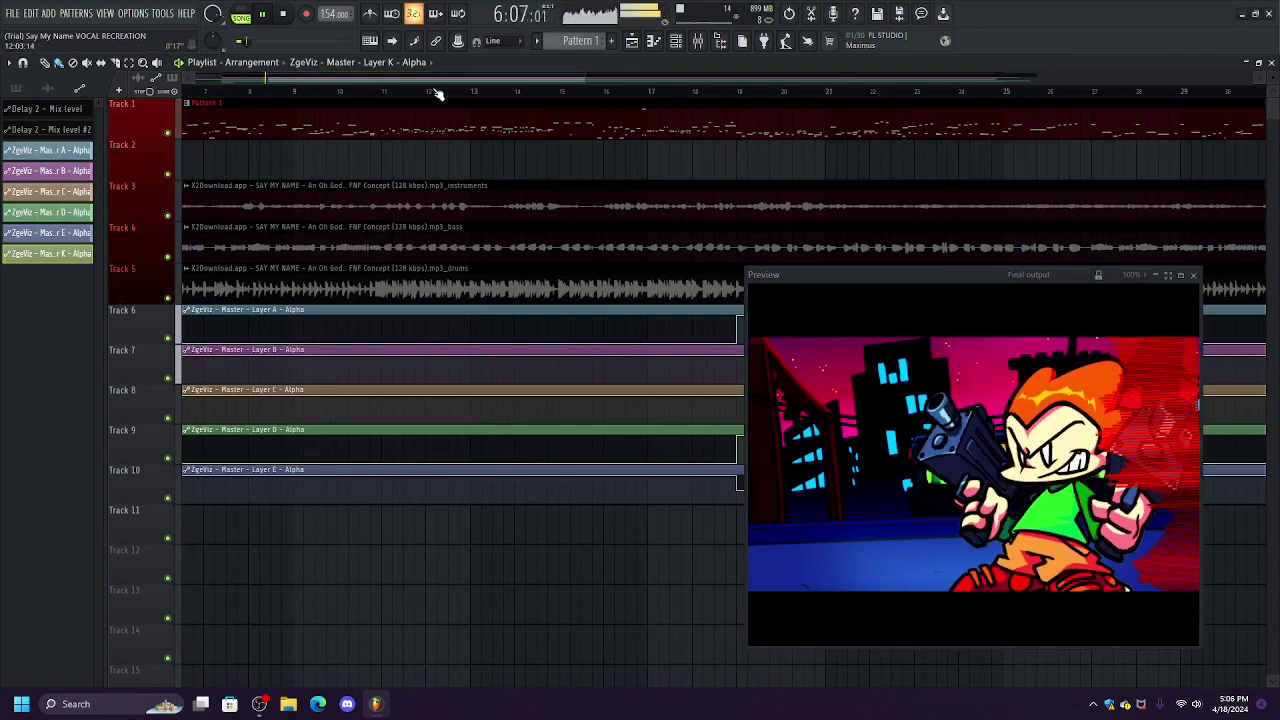
{"action": "scroll", "coordinate": [437, 93], "scroll_direction": "left", "scroll_amount": 5}
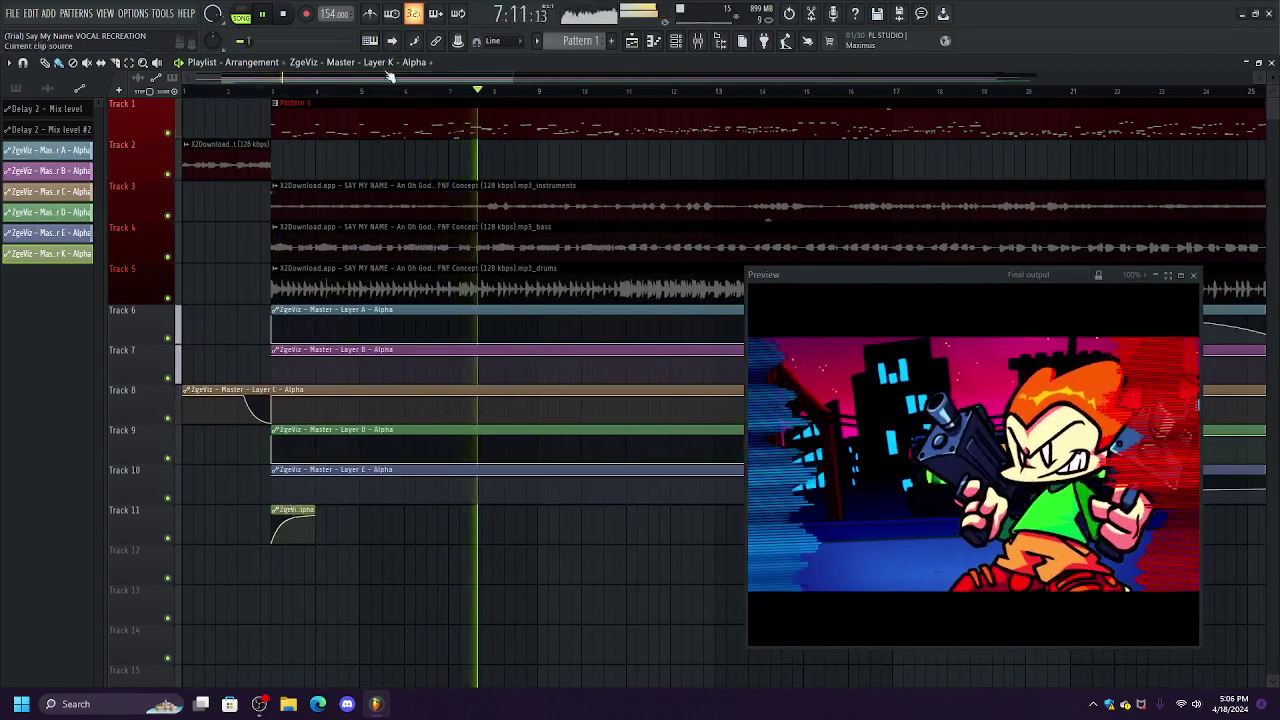
{"action": "scroll", "coordinate": [643, 446], "scroll_direction": "right", "scroll_amount": 15}
{"action": "scroll", "coordinate": [643, 446], "scroll_direction": "right", "scroll_amount": 4}
{"action": "scroll", "coordinate": [606, 434], "scroll_direction": "left", "scroll_amount": 5}
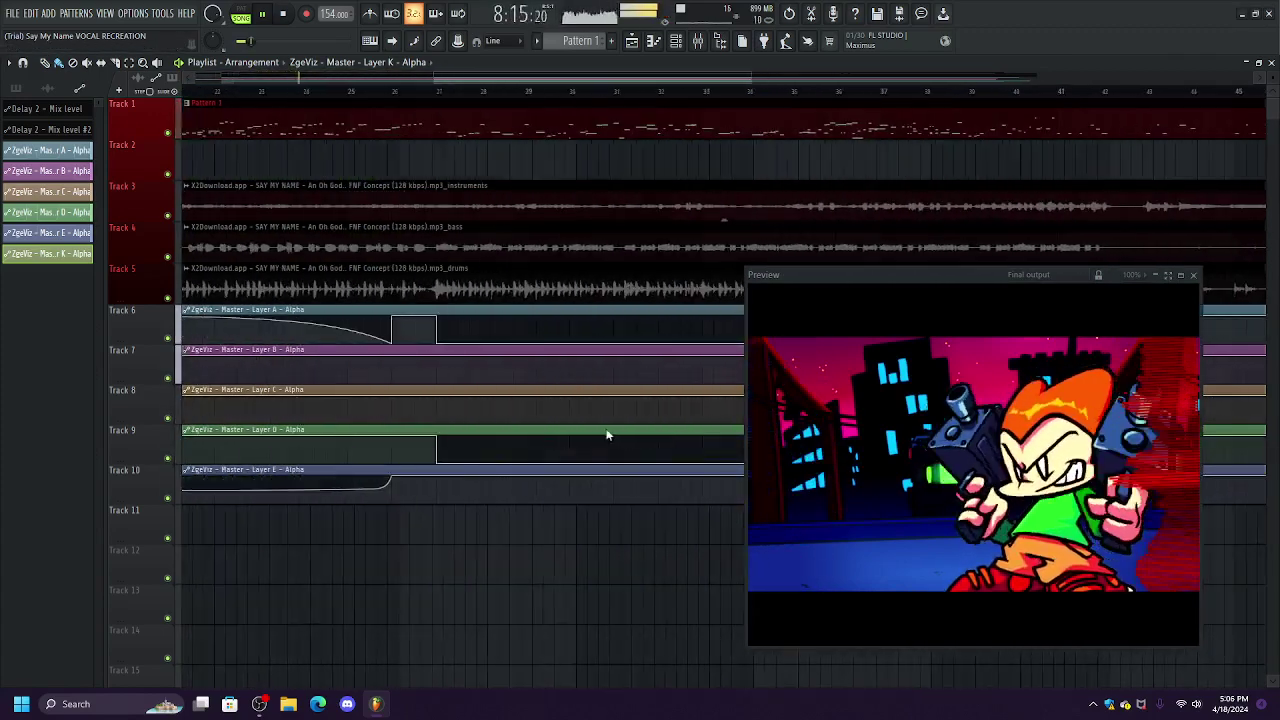
{"action": "left_click", "coordinate": [184, 91]}
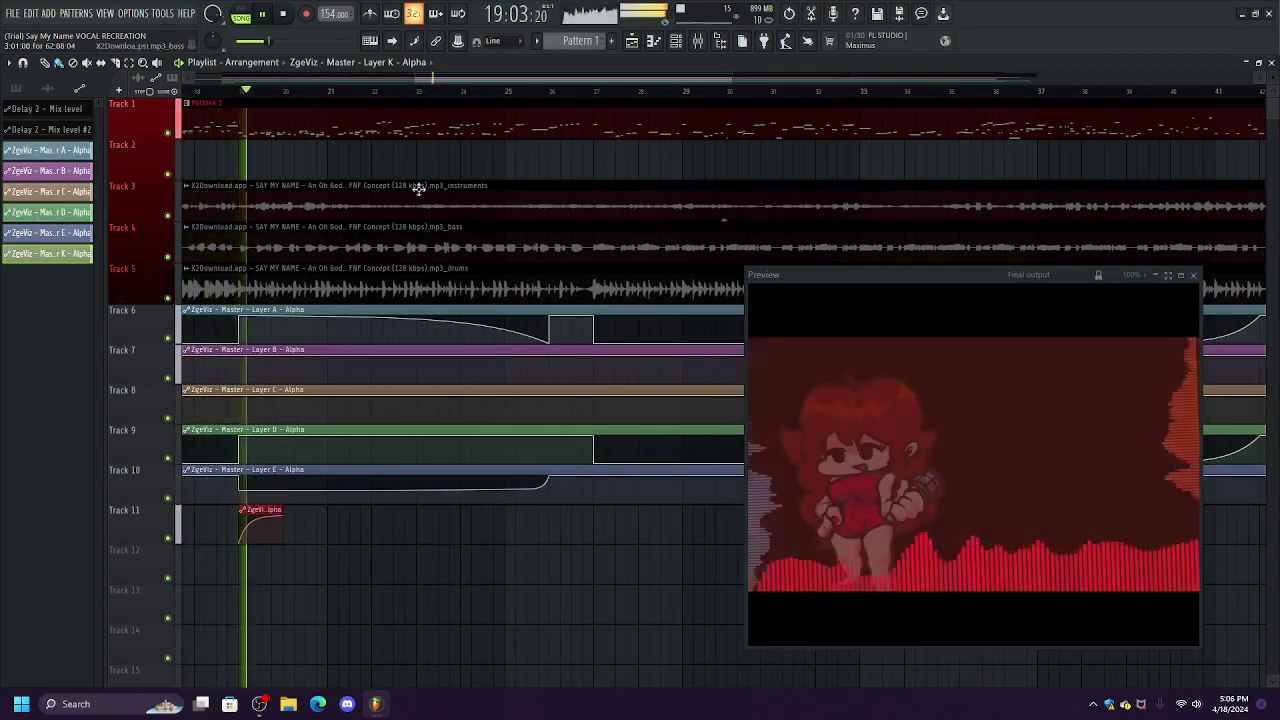
{"action": "left_click_drag", "start_coordinate": [504, 77], "coordinate": [523, 77]}
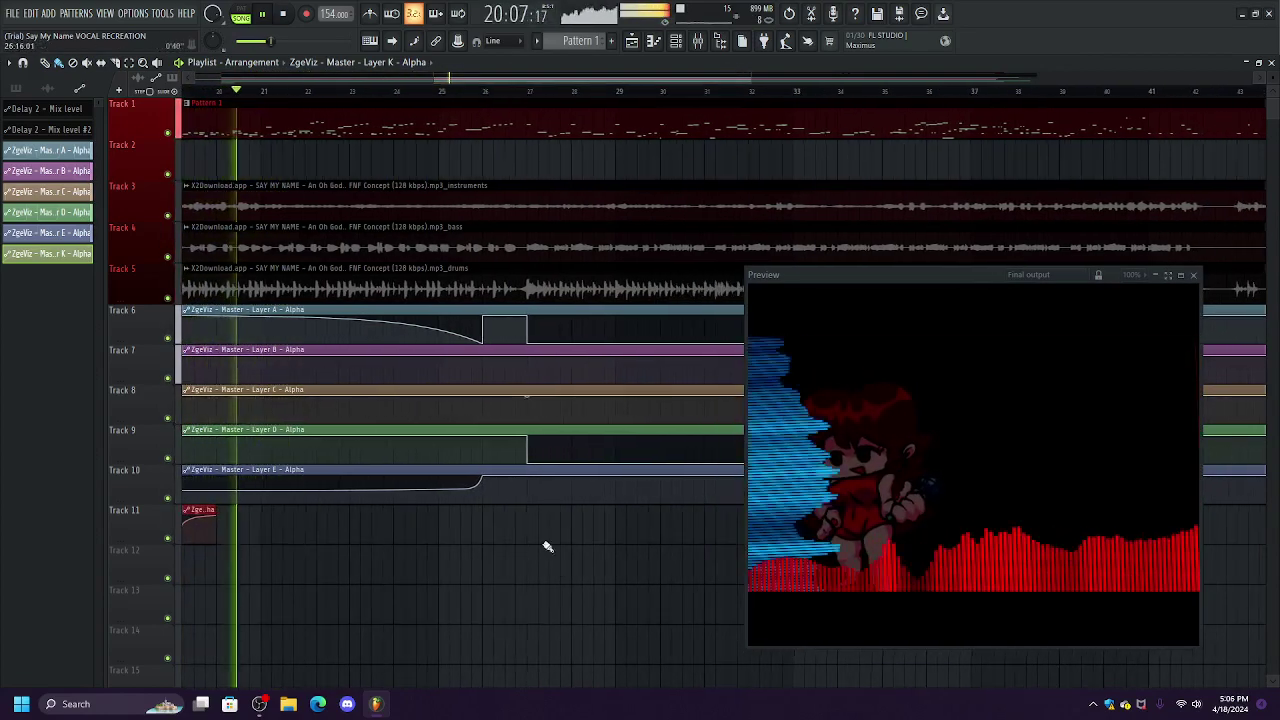
{"action": "left_click", "coordinate": [527, 521]}
Try an extra copy of the Layer K Alpha clip on Track 11 at bar 26, then remove it.
{"action": "left_click", "coordinate": [432, 103]}
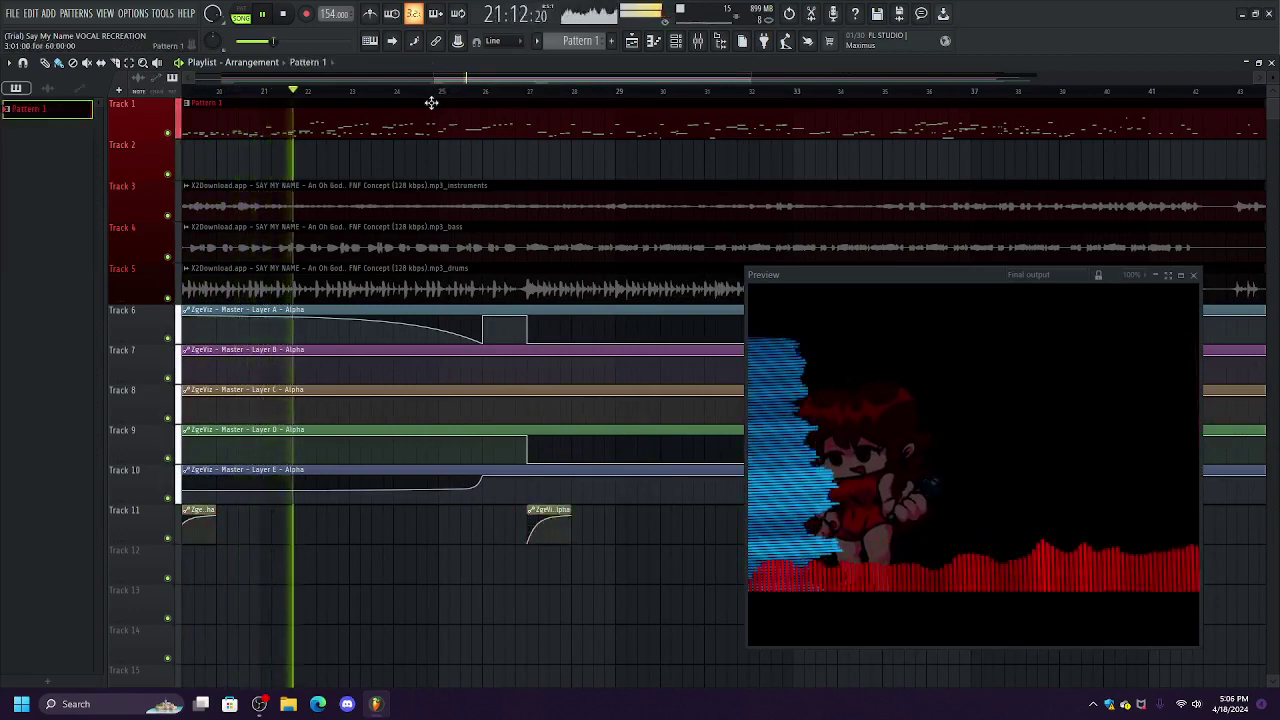
{"action": "left_click", "coordinate": [428, 91]}
{"action": "left_click", "coordinate": [551, 510]}
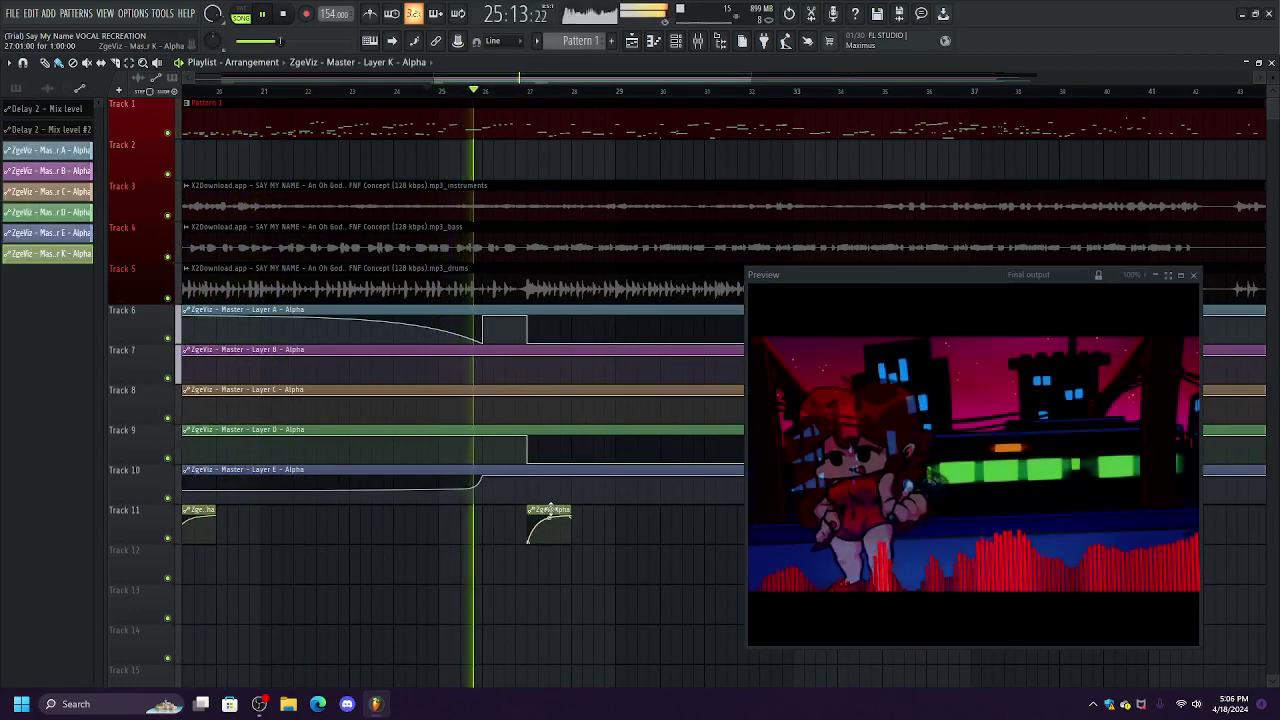
{"action": "left_click", "coordinate": [489, 530]}
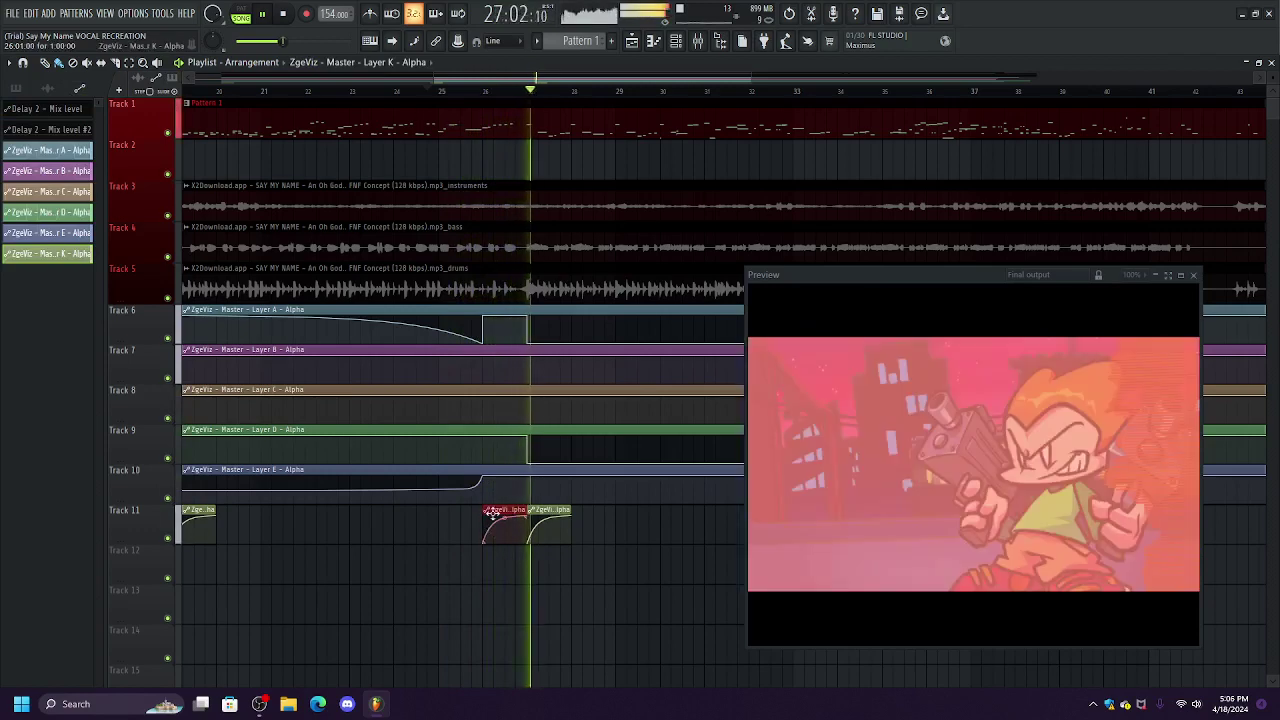
{"action": "left_click", "coordinate": [440, 94]}
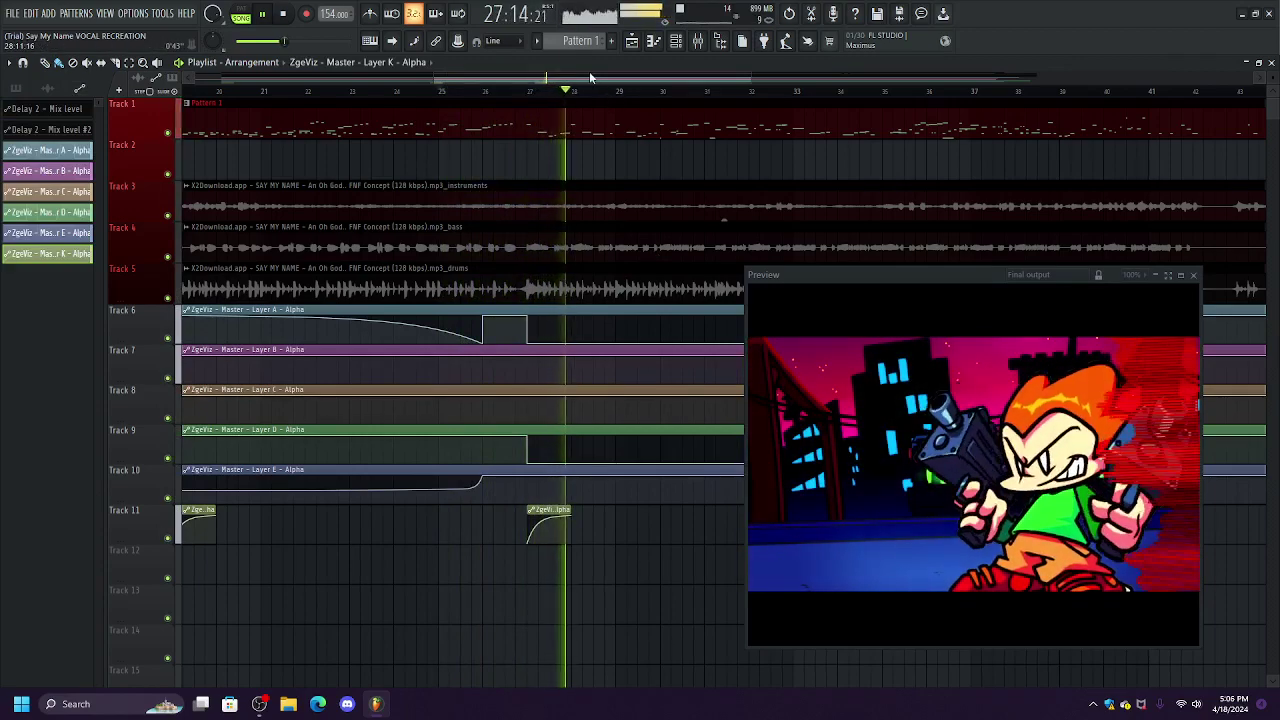
Add another copy of the Layer K Alpha clip on Track 11, aligned to the start of bar 51.
{"action": "left_click_drag", "start_coordinate": [590, 75], "coordinate": [755, 355]}
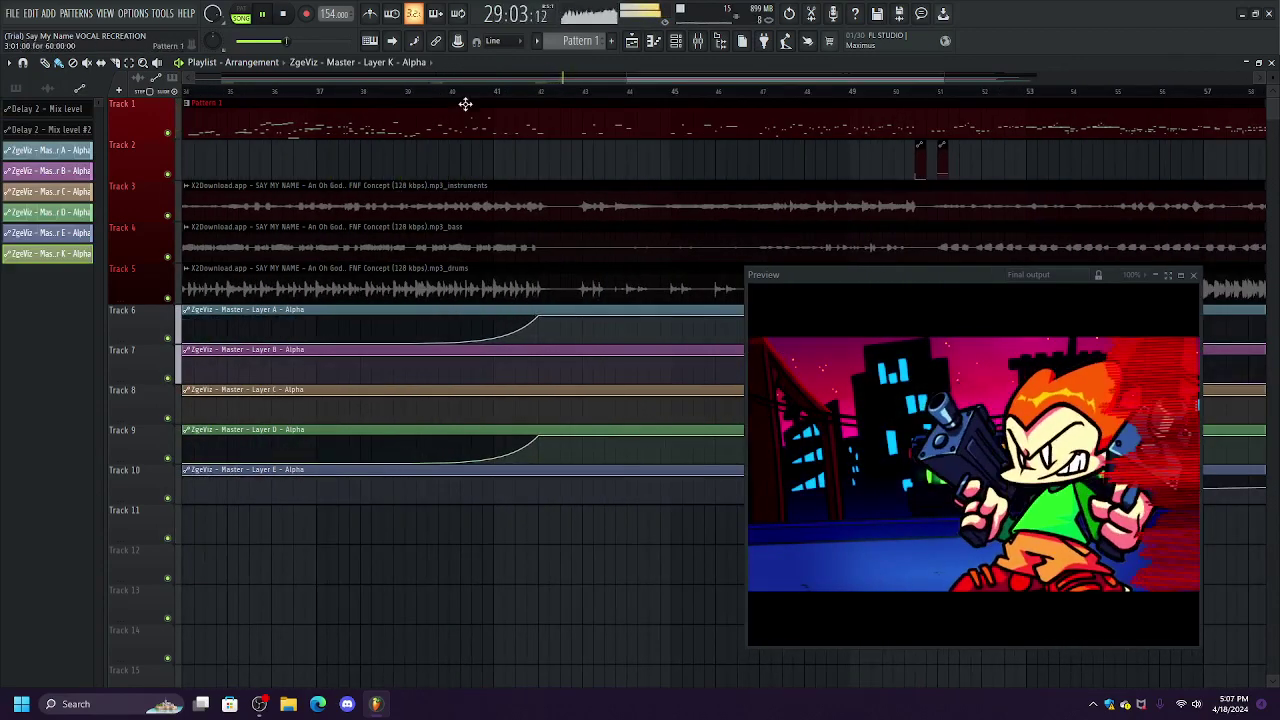
{"action": "left_click", "coordinate": [607, 91]}
{"action": "left_click_drag", "start_coordinate": [702, 78], "coordinate": [835, 93]}
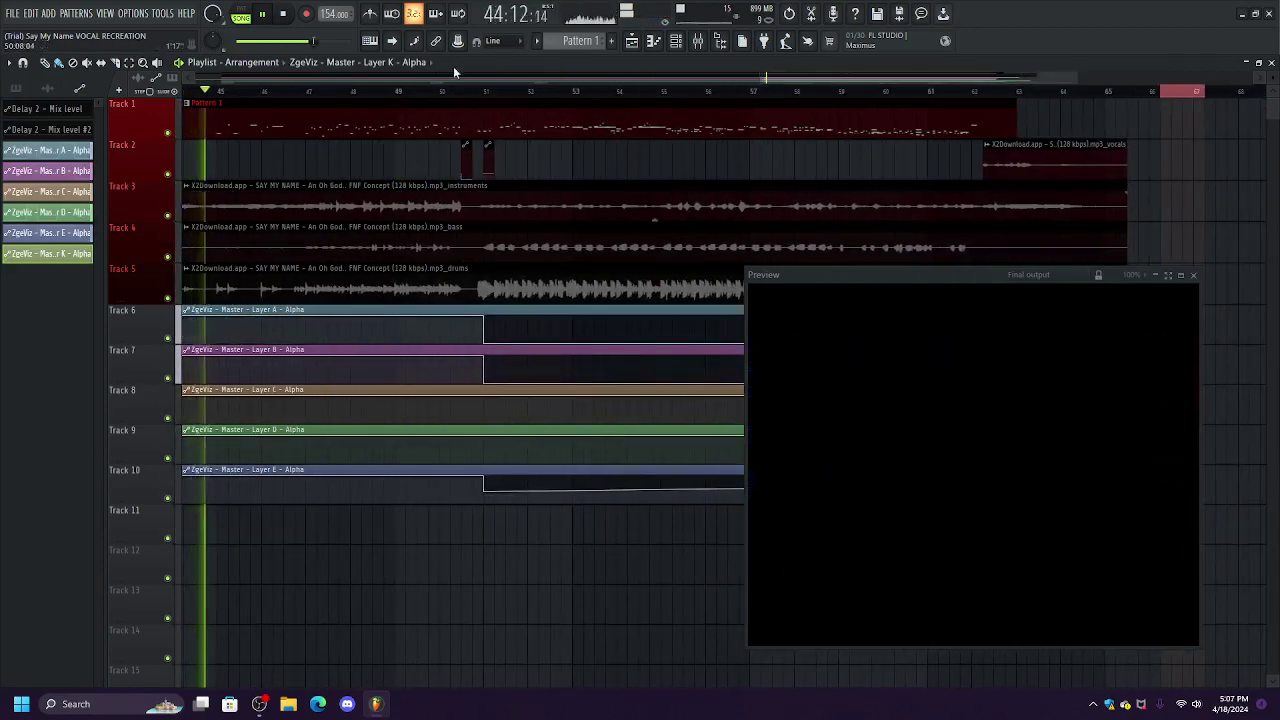
{"action": "left_click", "coordinate": [449, 79]}
{"action": "left_click", "coordinate": [441, 92]}
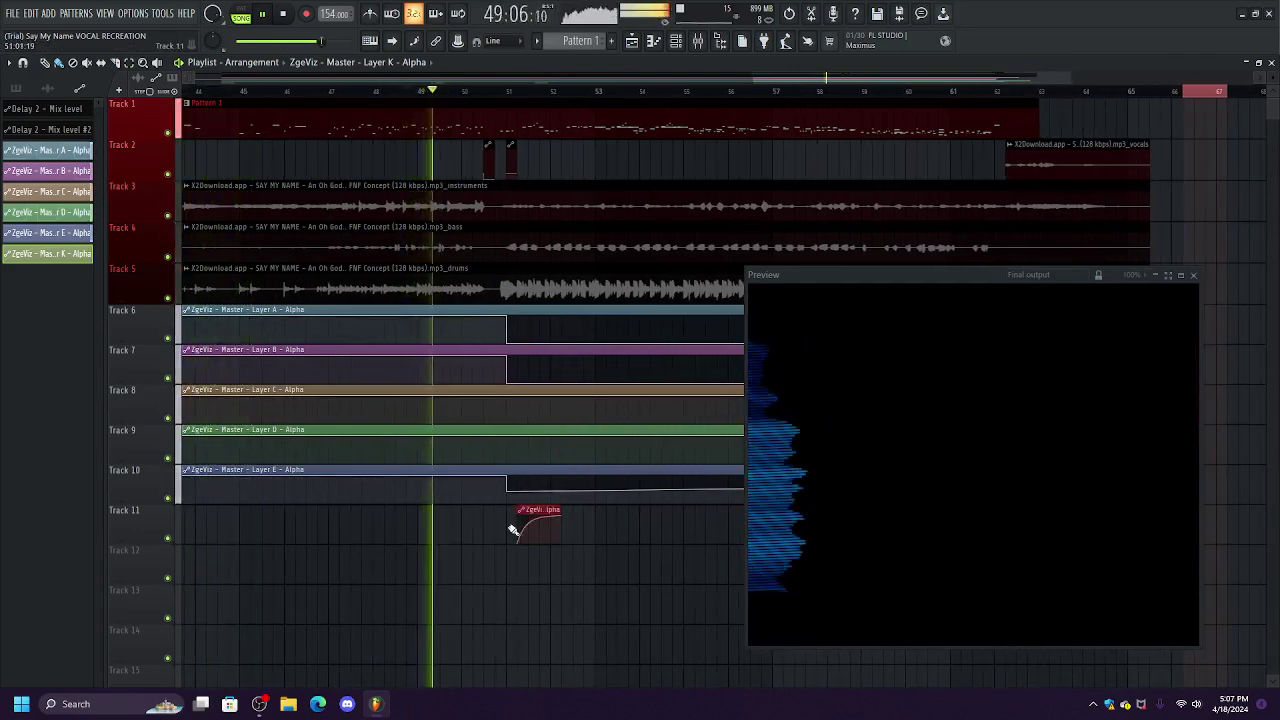
{"action": "left_click_drag", "start_coordinate": [538, 511], "coordinate": [528, 509]}
Create an automation clip for the ZGameEditor Visualizer's camera zoom over a short time selection in bar 54.
{"action": "left_click", "coordinate": [699, 43]}
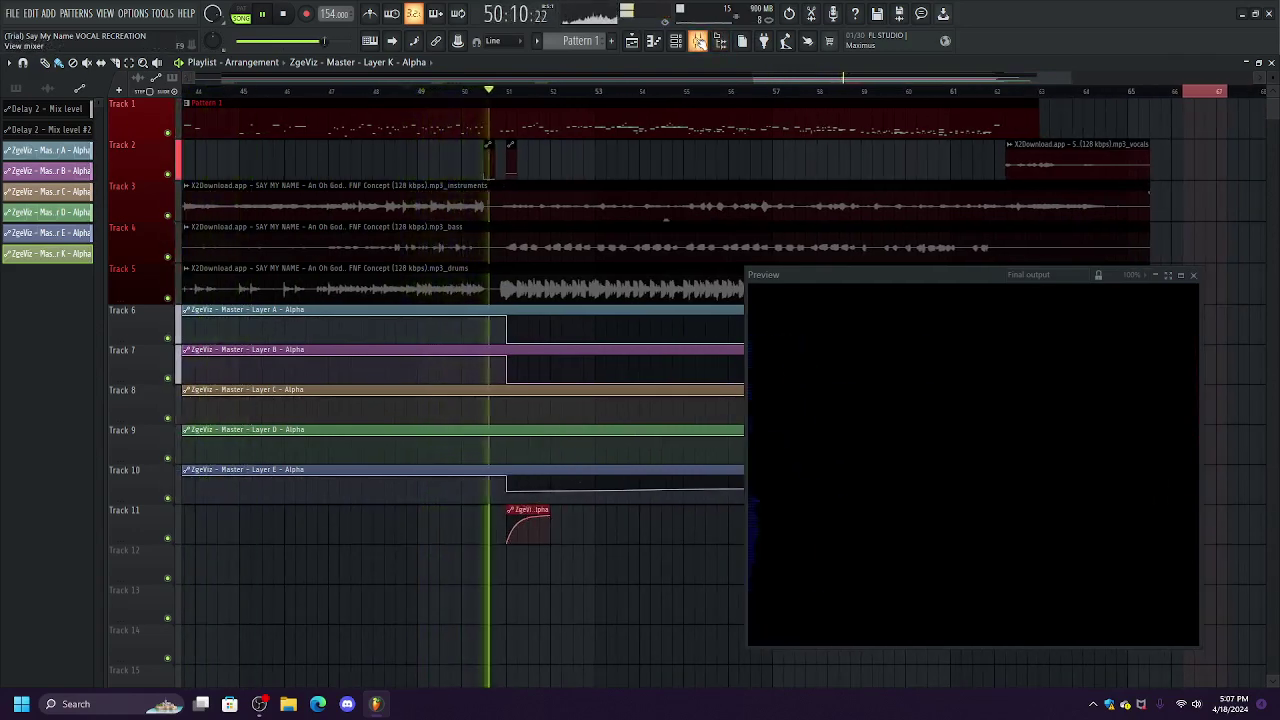
{"action": "right_click", "coordinate": [663, 93]}
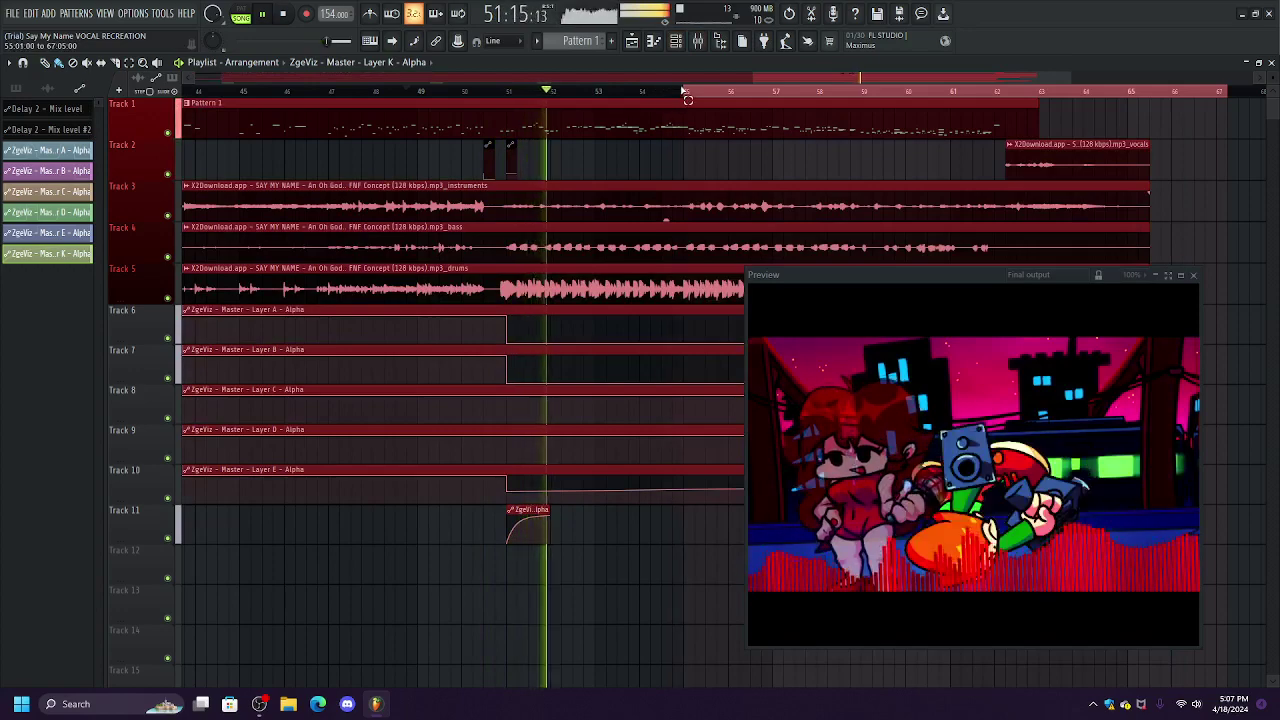
{"action": "left_click", "coordinate": [658, 91]}
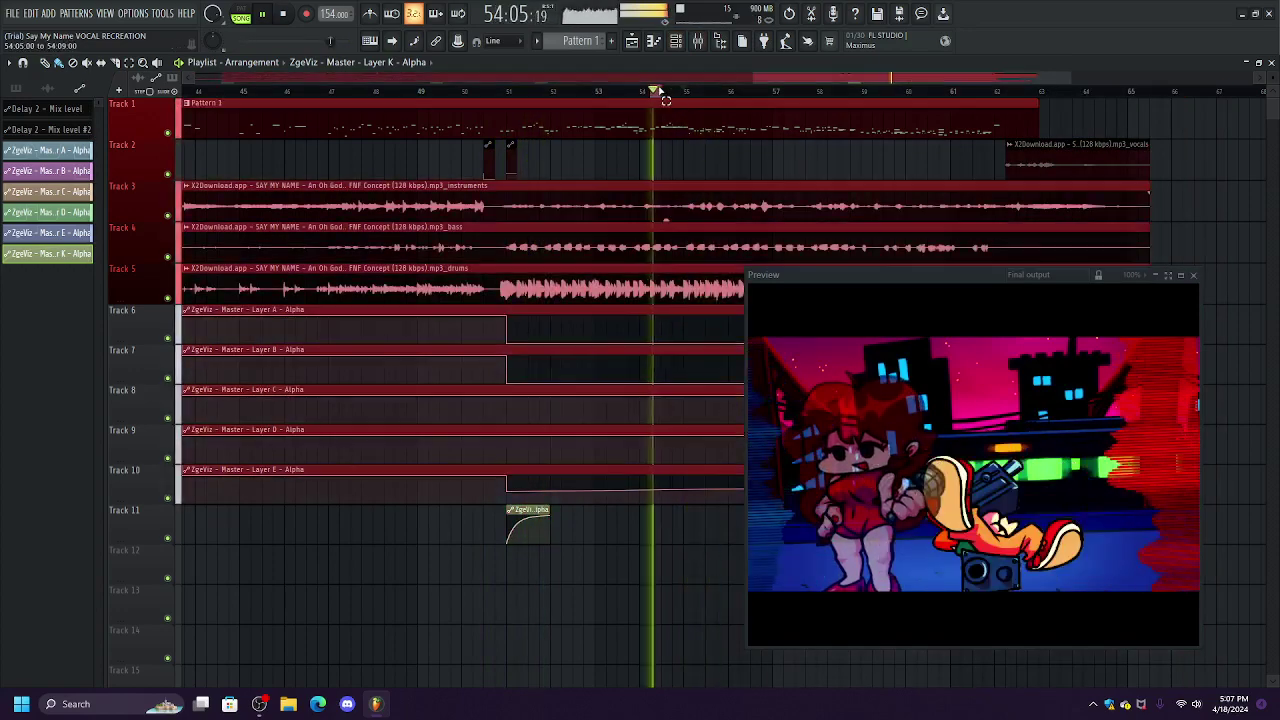
{"action": "left_click", "coordinate": [697, 41]}
{"action": "left_click", "coordinate": [620, 397]}
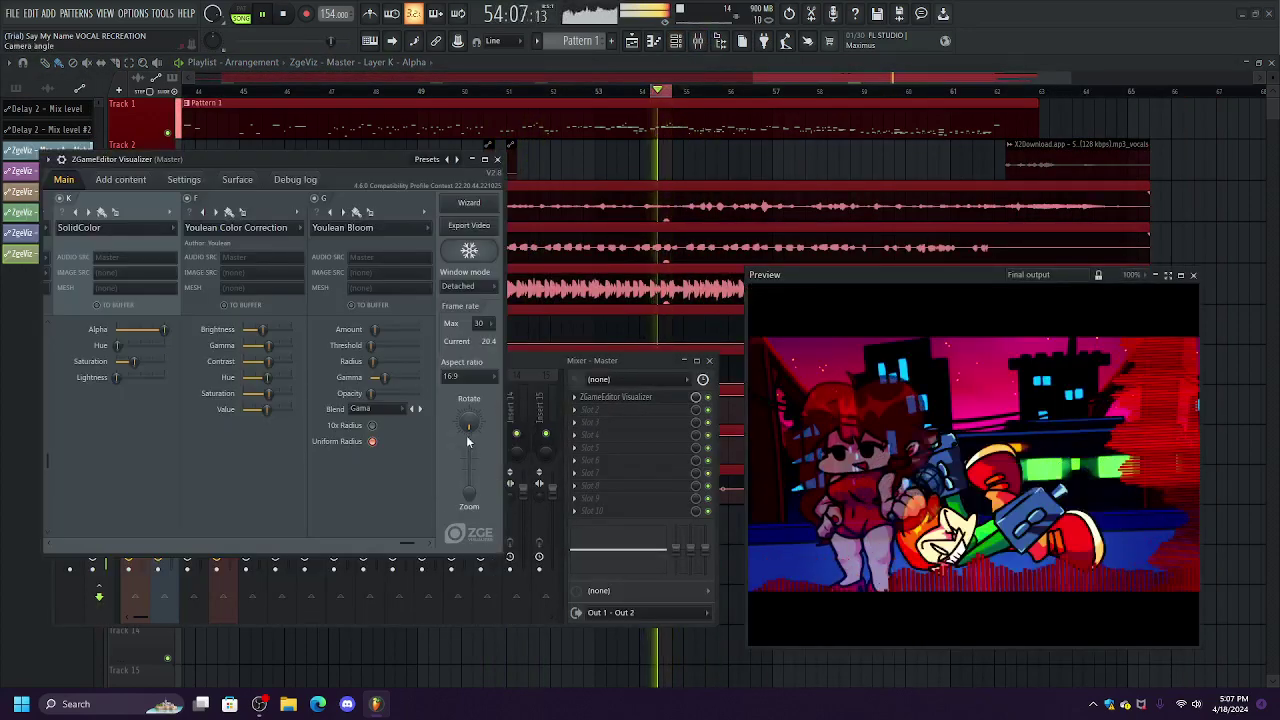
{"action": "right_click", "coordinate": [476, 503]}
{"action": "left_click", "coordinate": [520, 556]}
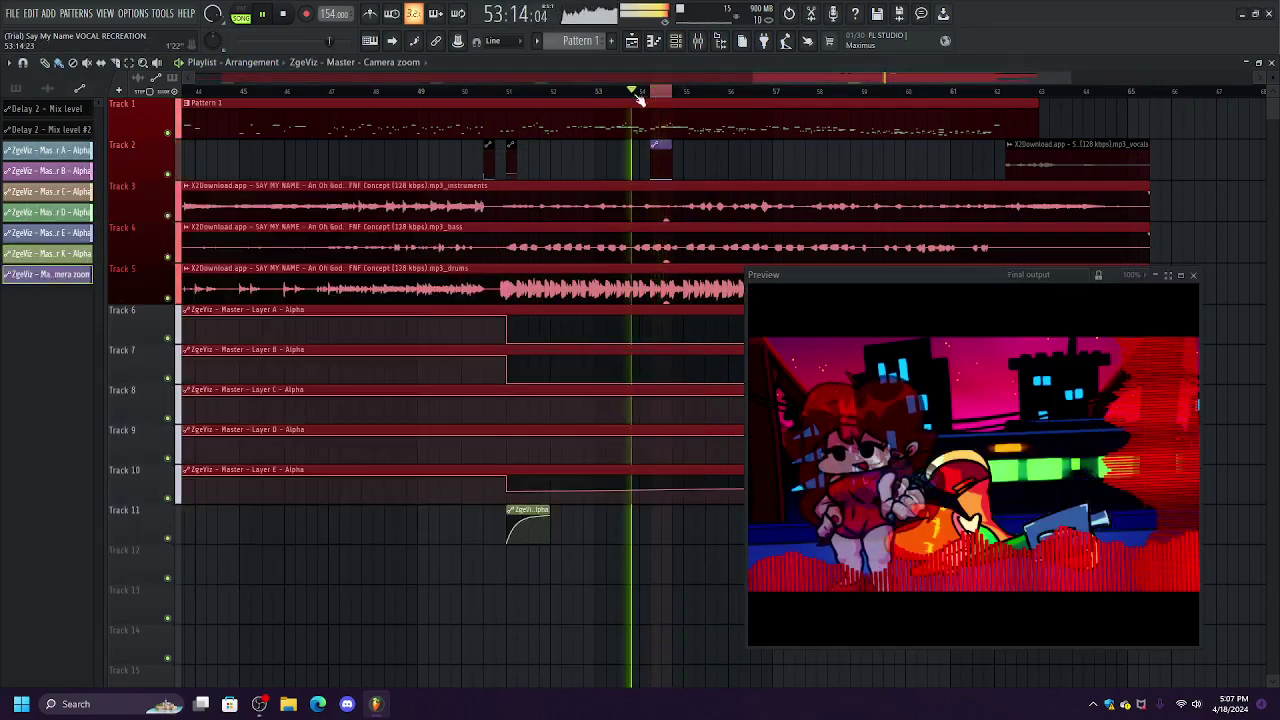
Move the Camera zoom clip to Track 12 at bar 51, shape it as a falling curve and shorten it to 4 steps.
{"action": "left_click_drag", "start_coordinate": [660, 147], "coordinate": [521, 655]}
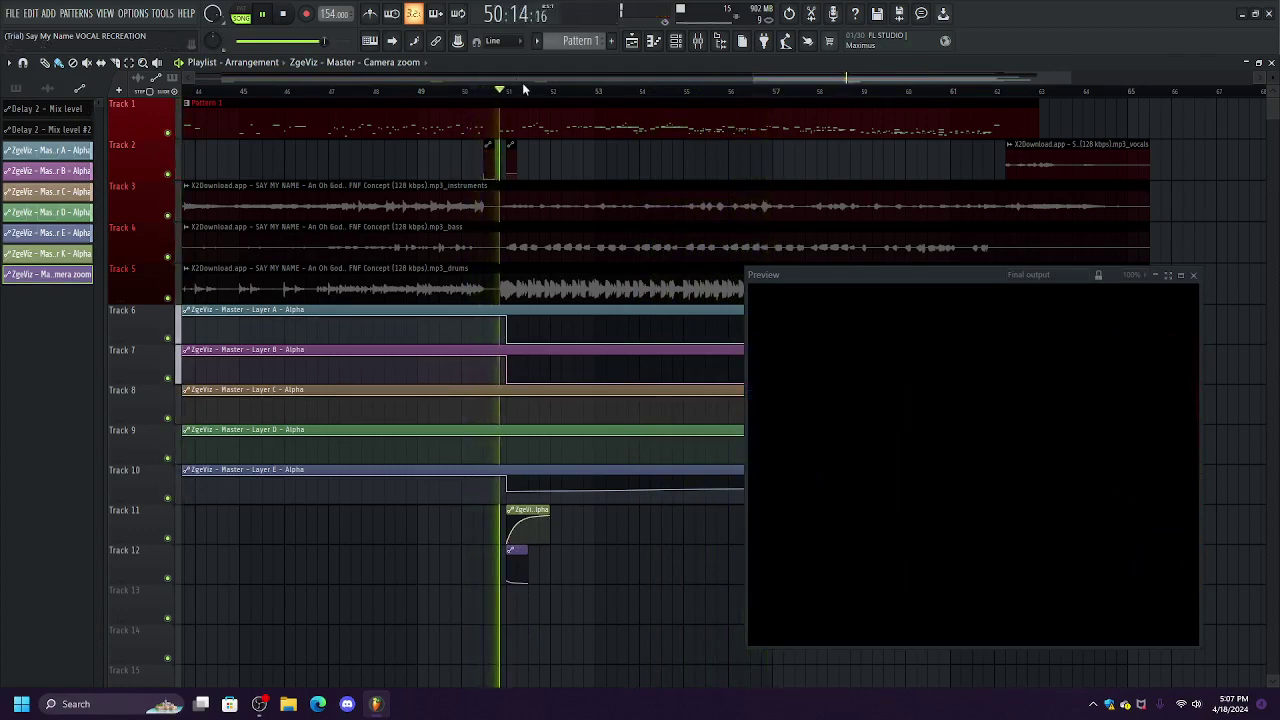
{"action": "scroll", "coordinate": [523, 90], "scroll_direction": "up", "scroll_amount": 2}
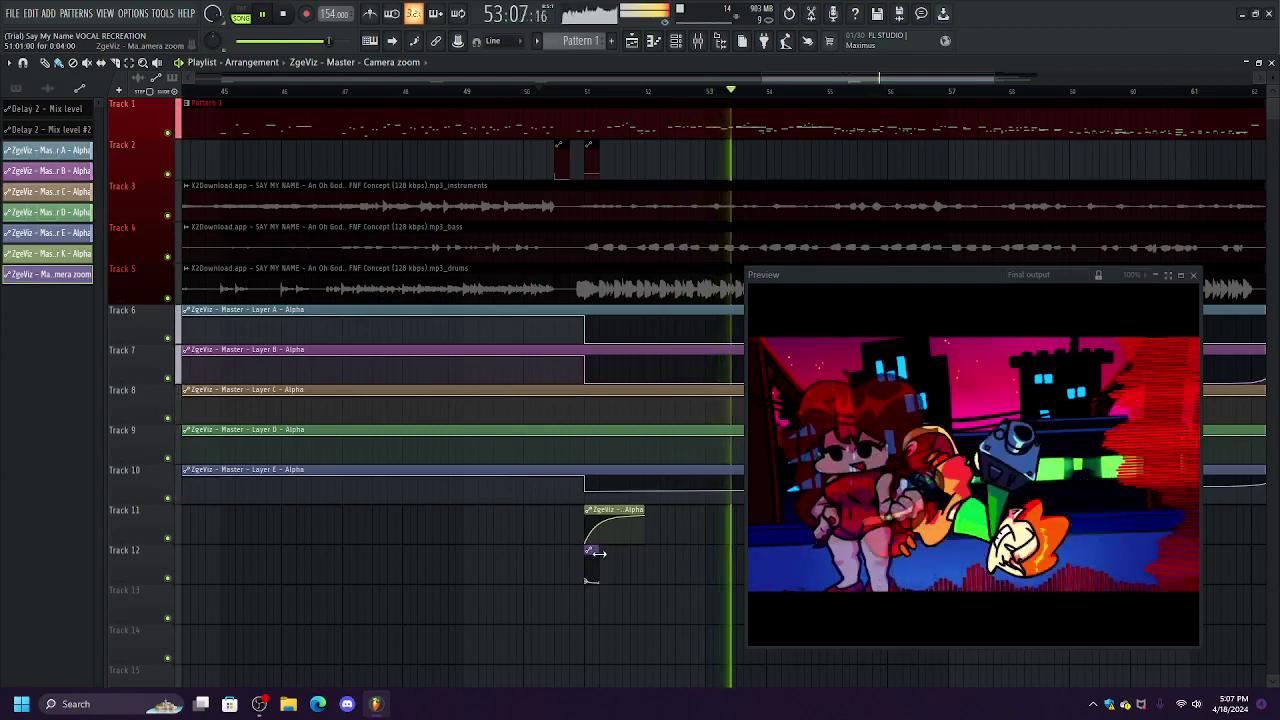
Repeat the 4-step Camera zoom clip back to back along Track 12 from bar 51 into bar 62.
{"action": "left_click_drag", "start_coordinate": [605, 551], "coordinate": [1189, 692]}
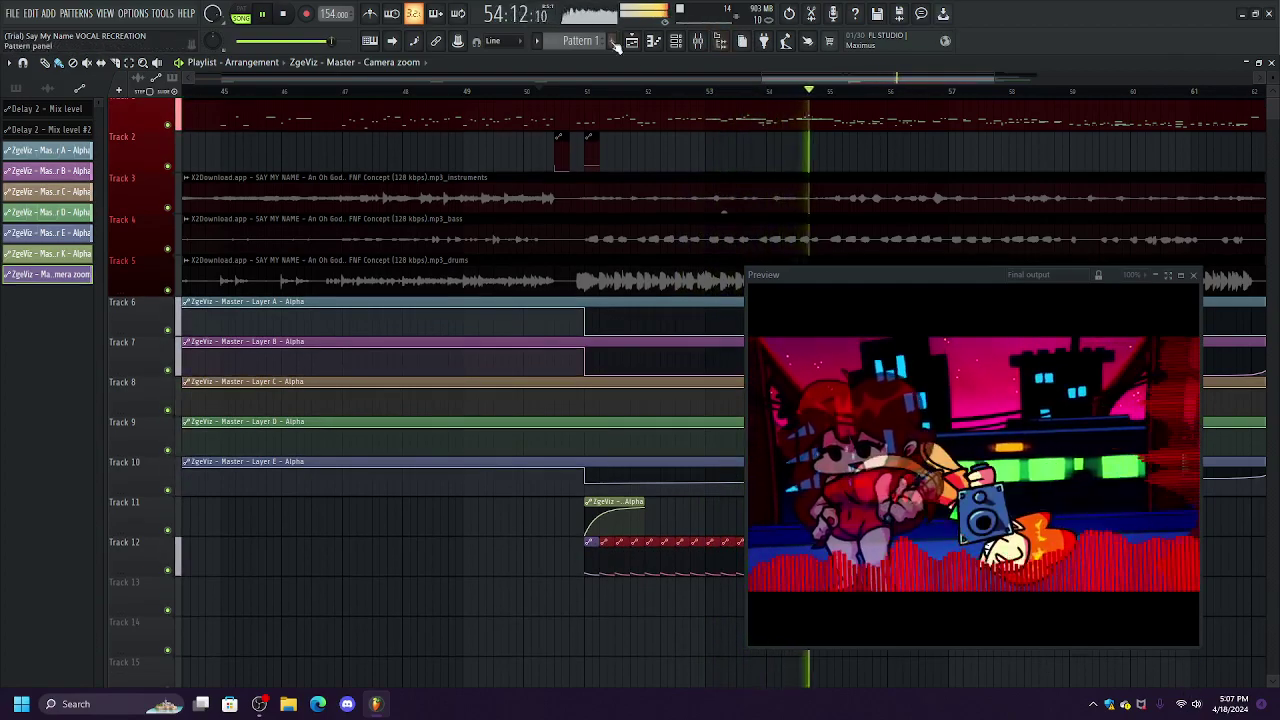
{"action": "left_click", "coordinate": [566, 95]}
{"action": "left_click_drag", "start_coordinate": [815, 77], "coordinate": [914, 77]}
{"action": "scroll", "coordinate": [870, 77], "scroll_direction": "down", "scroll_amount": 3}
{"action": "left_click_drag", "start_coordinate": [607, 548], "coordinate": [607, 553]}
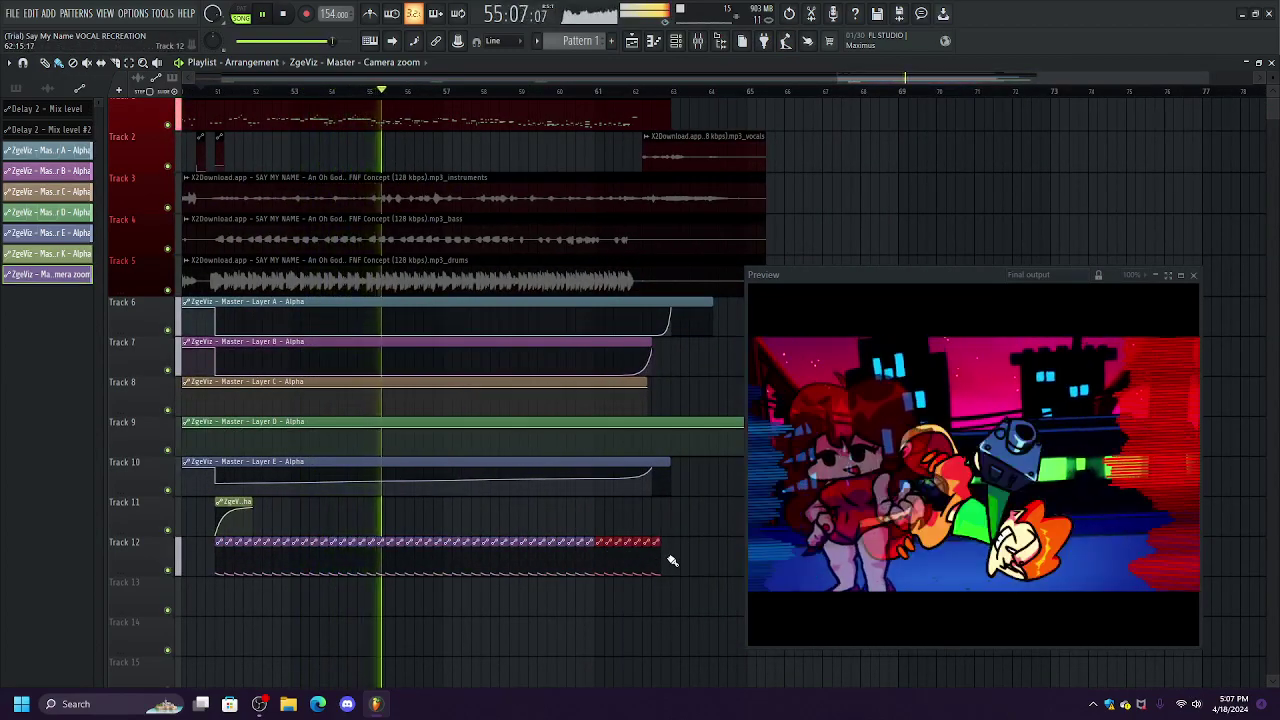
Remove the surplus Camera zoom clips on Track 12 and make the last one 8 steps long, starting at bar 62.
{"action": "right_click", "coordinate": [655, 556]}
{"action": "left_click", "coordinate": [646, 556]}
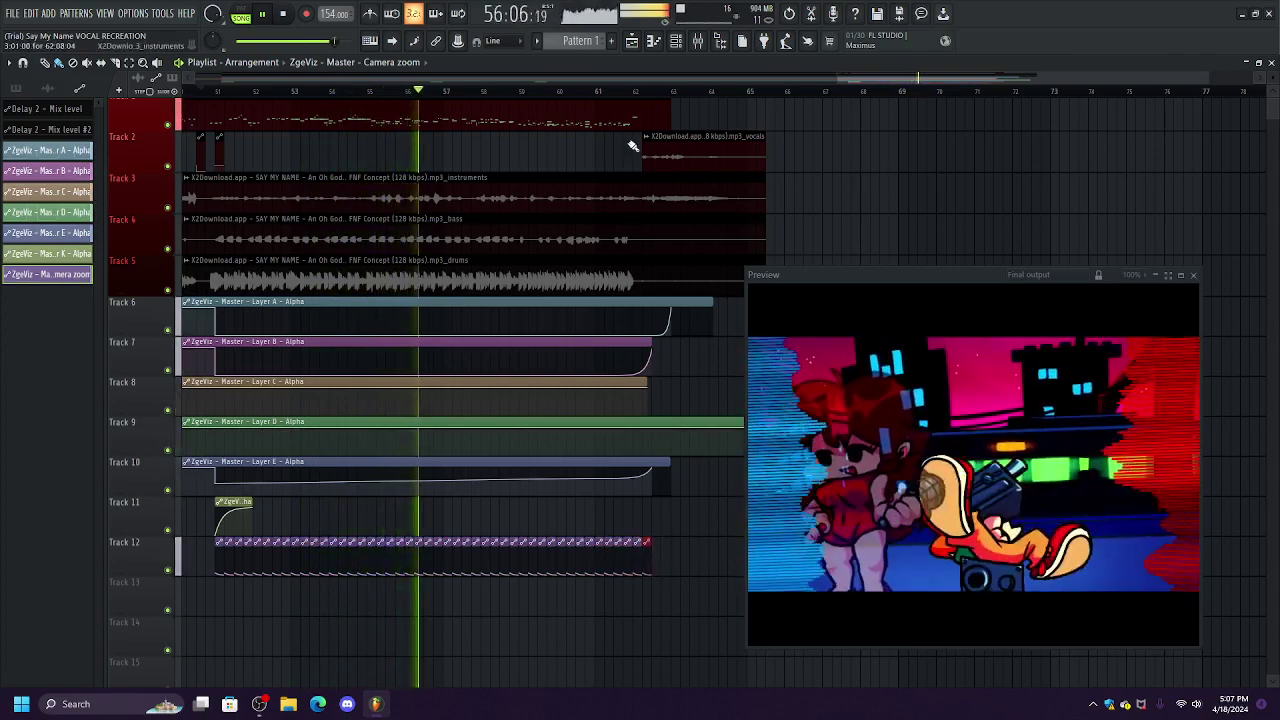
{"action": "left_click", "coordinate": [616, 97]}
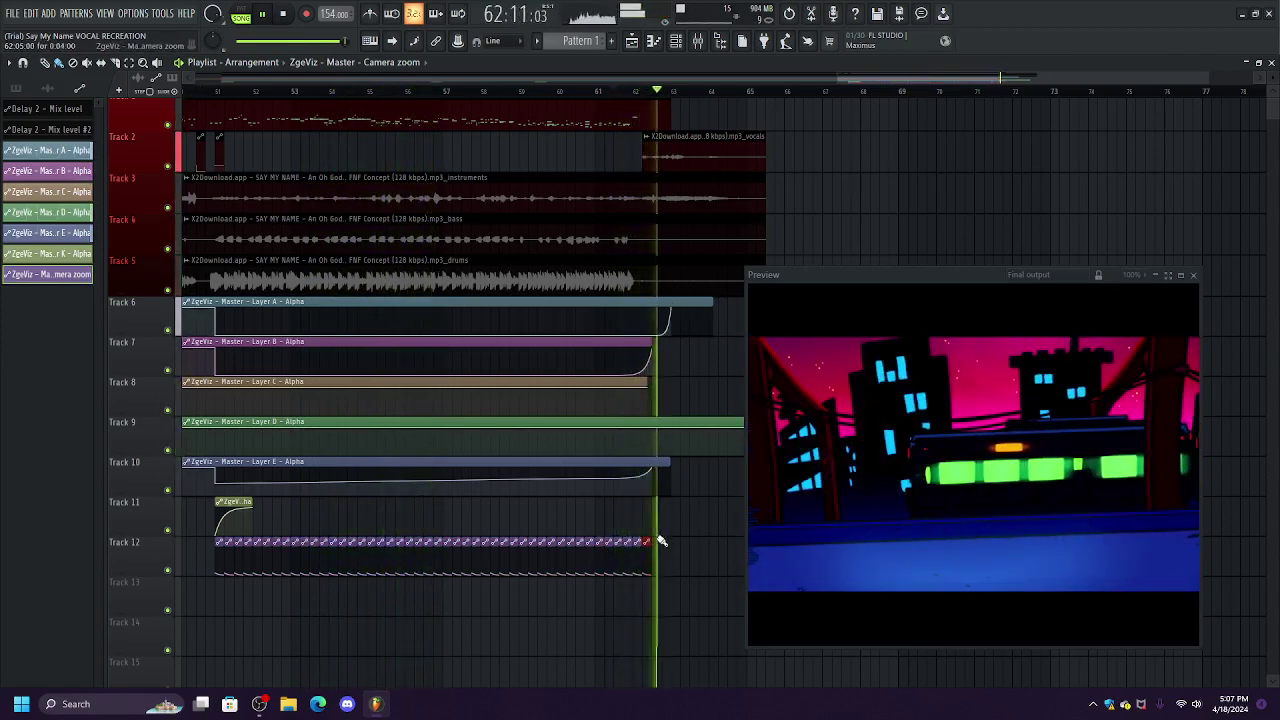
{"action": "left_click_drag", "start_coordinate": [658, 541], "coordinate": [641, 539]}
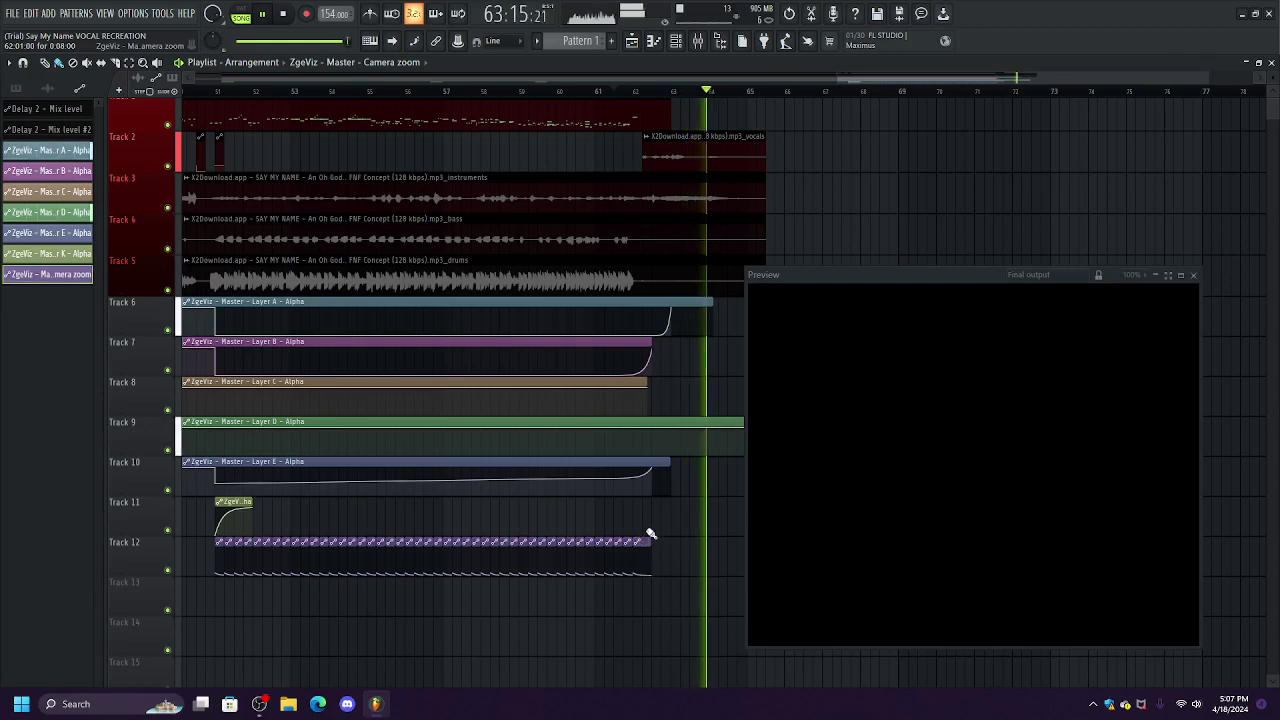
{"action": "left_click", "coordinate": [612, 95]}
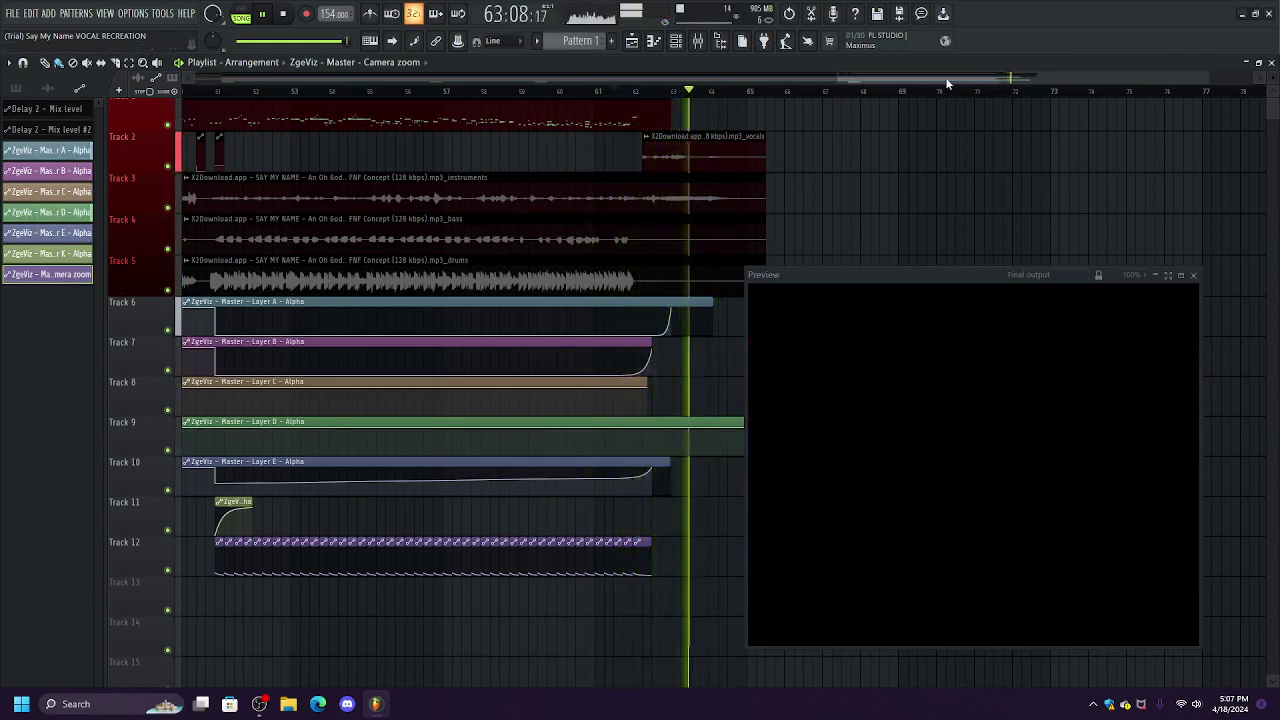
Repeat an 8-step Camera zoom clip back to back along Track 12 from bar 3 to about bar 20.
{"action": "left_click_drag", "start_coordinate": [947, 82], "coordinate": [150, 15]}
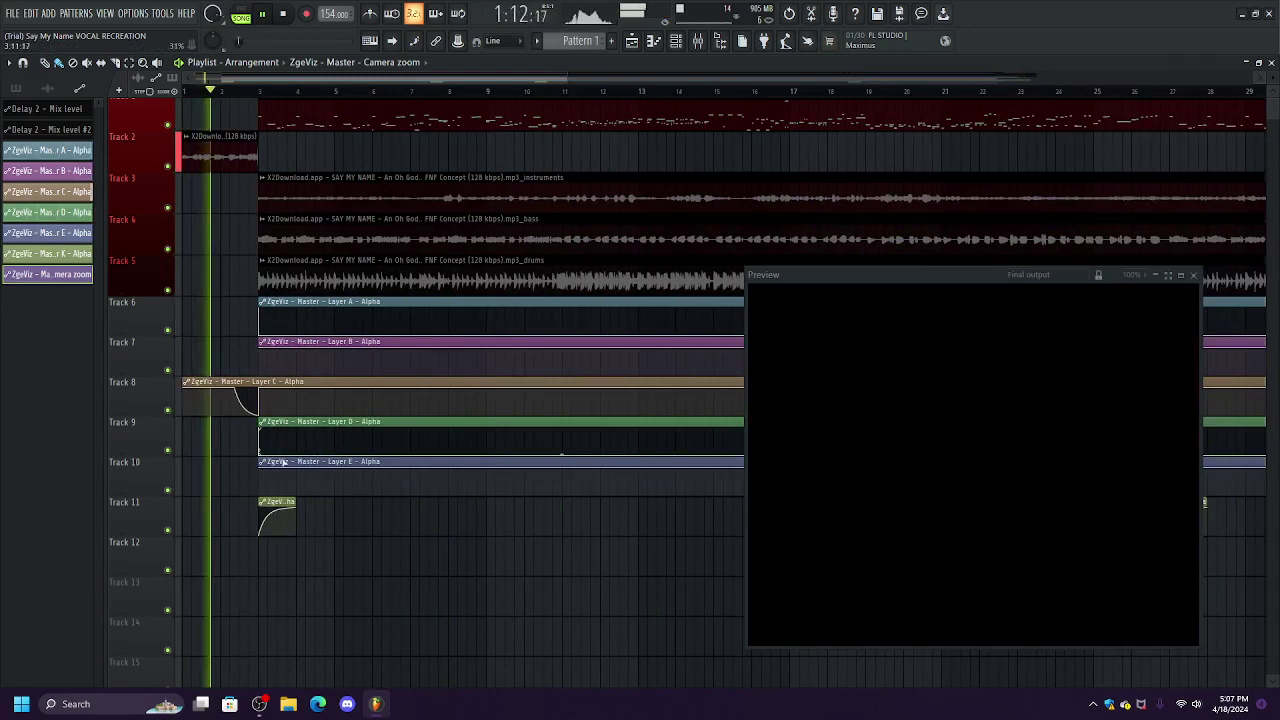
{"action": "left_click_drag", "start_coordinate": [283, 563], "coordinate": [758, 663]}
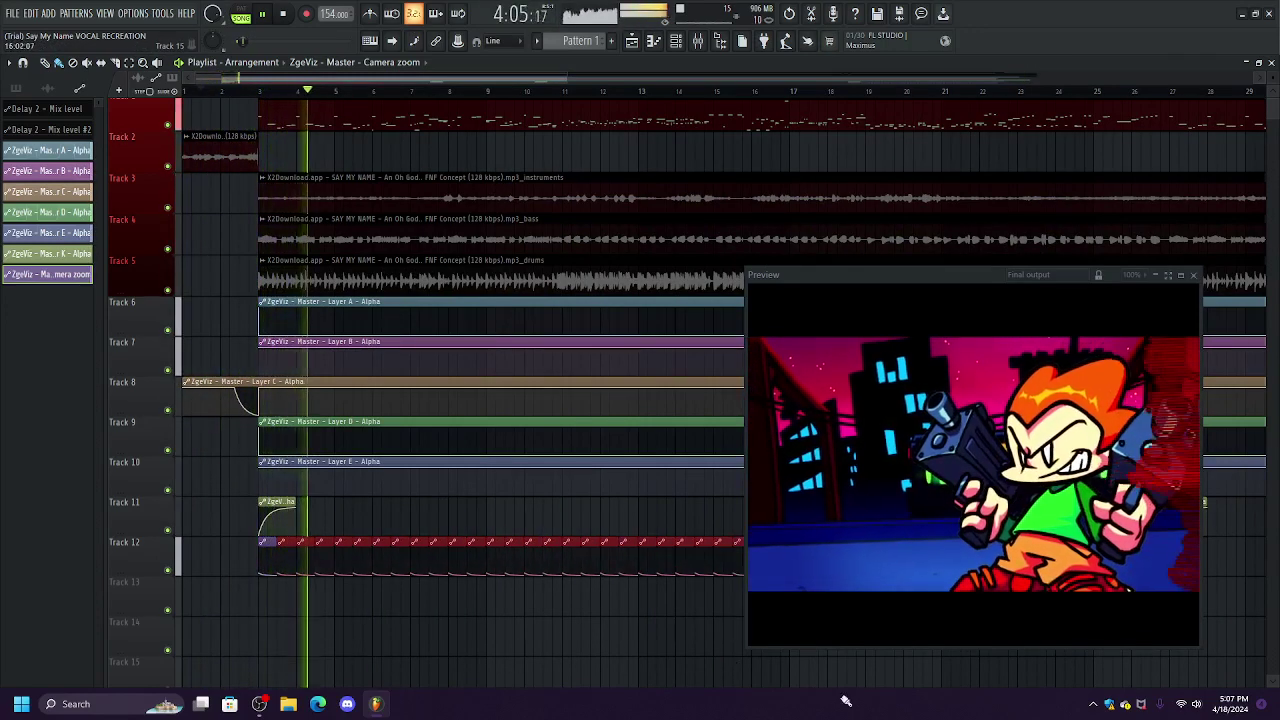
{"action": "scroll", "coordinate": [774, 137], "scroll_direction": "down", "scroll_amount": 1}
{"action": "left_click", "coordinate": [746, 92]}
{"action": "left_click_drag", "start_coordinate": [488, 78], "coordinate": [582, 82]}
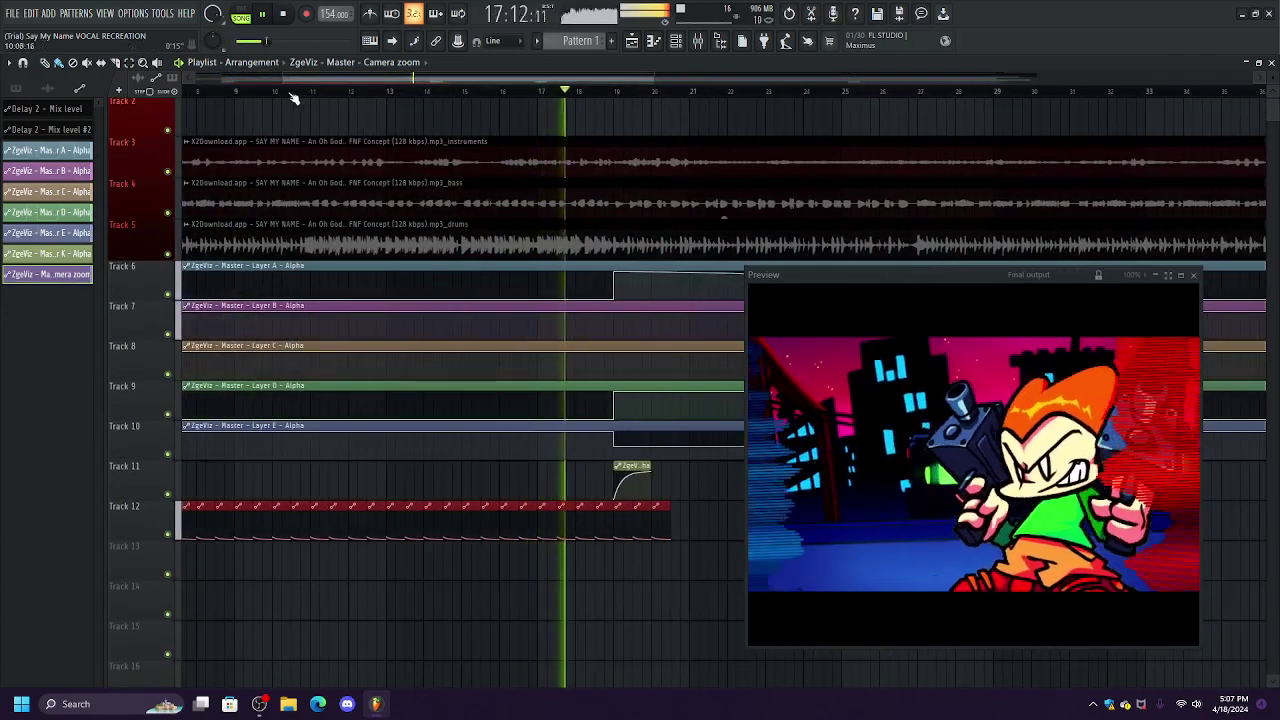
Replace the Camera zoom clips on Track 12 from about bar 11 with 4-step ones running back to back up to bar 19.
{"action": "left_click_drag", "start_coordinate": [256, 92], "coordinate": [206, 92]}
{"action": "right_click", "coordinate": [686, 528]}
{"action": "left_click_drag", "start_coordinate": [688, 530], "coordinate": [613, 525]}
{"action": "left_click", "coordinate": [334, 520]}
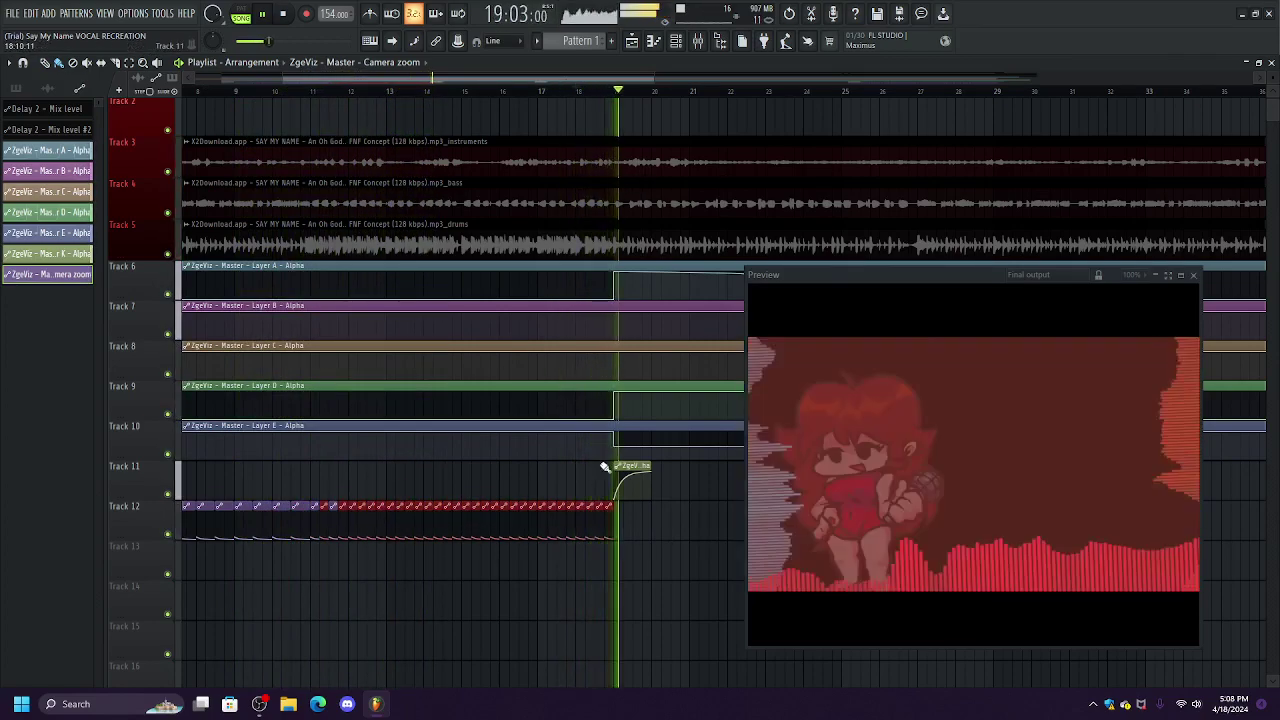
Repeat 8-step Camera zoom clips back to back along Track 12 from bar 19 to bar 34.
{"action": "left_click_drag", "start_coordinate": [617, 519], "coordinate": [621, 505]}
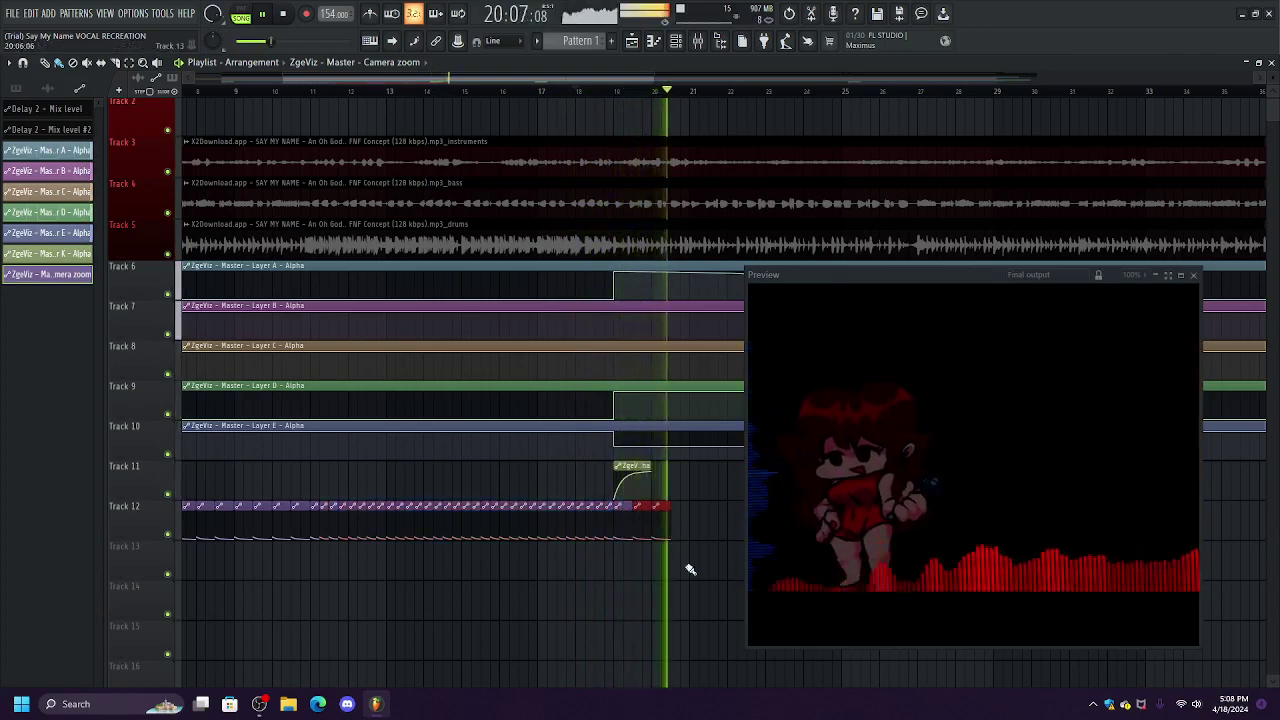
{"action": "left_click_drag", "start_coordinate": [989, 671], "coordinate": [1168, 696]}
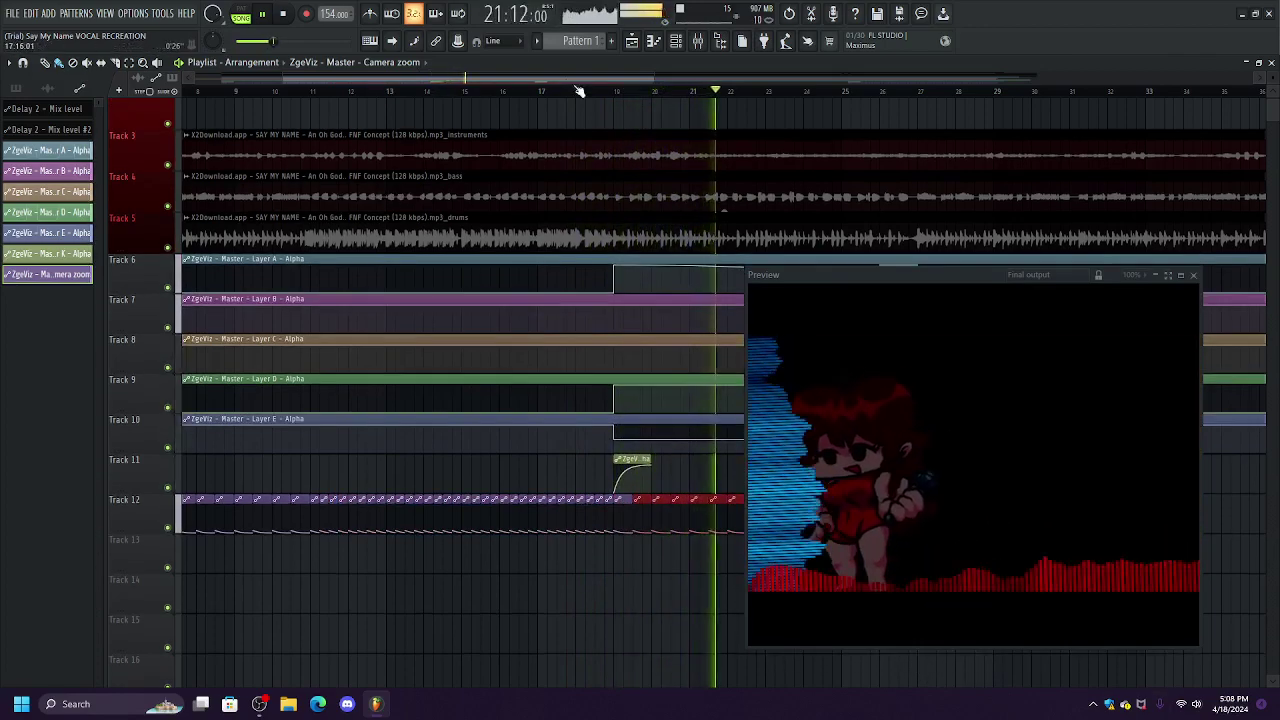
{"action": "left_click_drag", "start_coordinate": [577, 80], "coordinate": [731, 103]}
{"action": "left_click", "coordinate": [558, 501]}
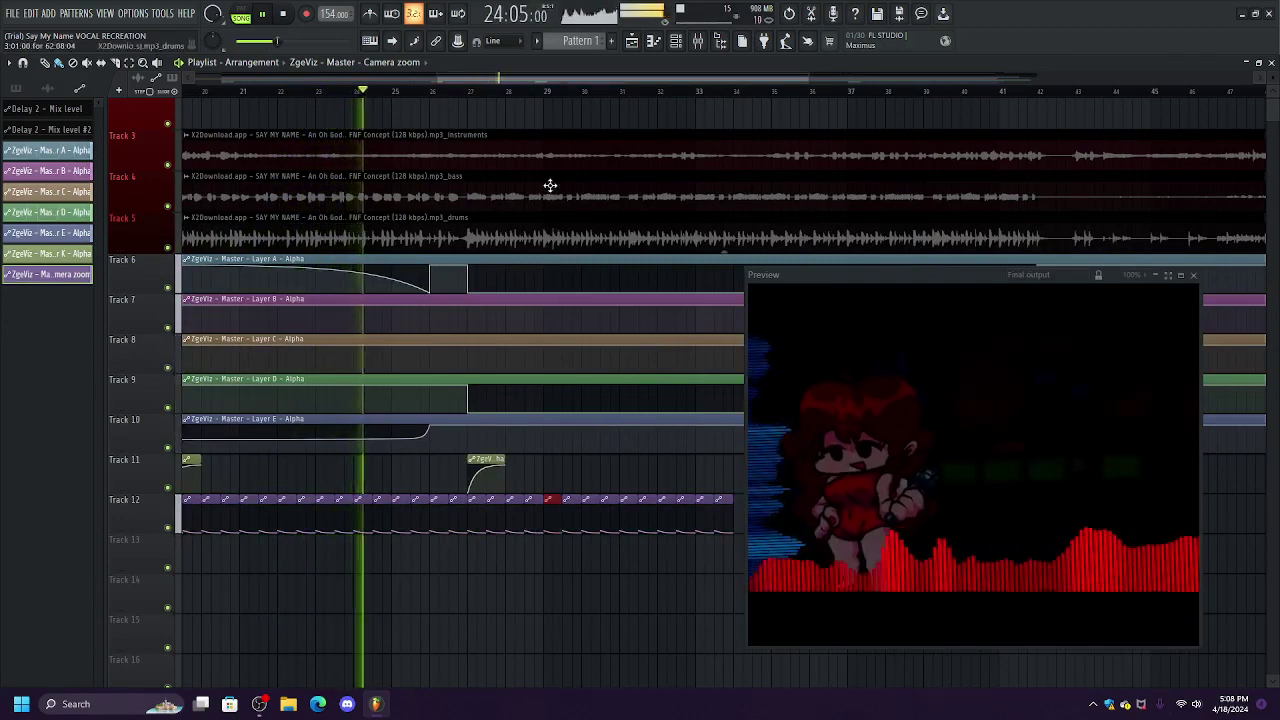
Continue the 8-step Camera zoom clips on Track 12 from bar 34 to the middle of bar 42 and play back the ending.
{"action": "left_click", "coordinate": [586, 91]}
{"action": "left_click_drag", "start_coordinate": [621, 78], "coordinate": [761, 105]}
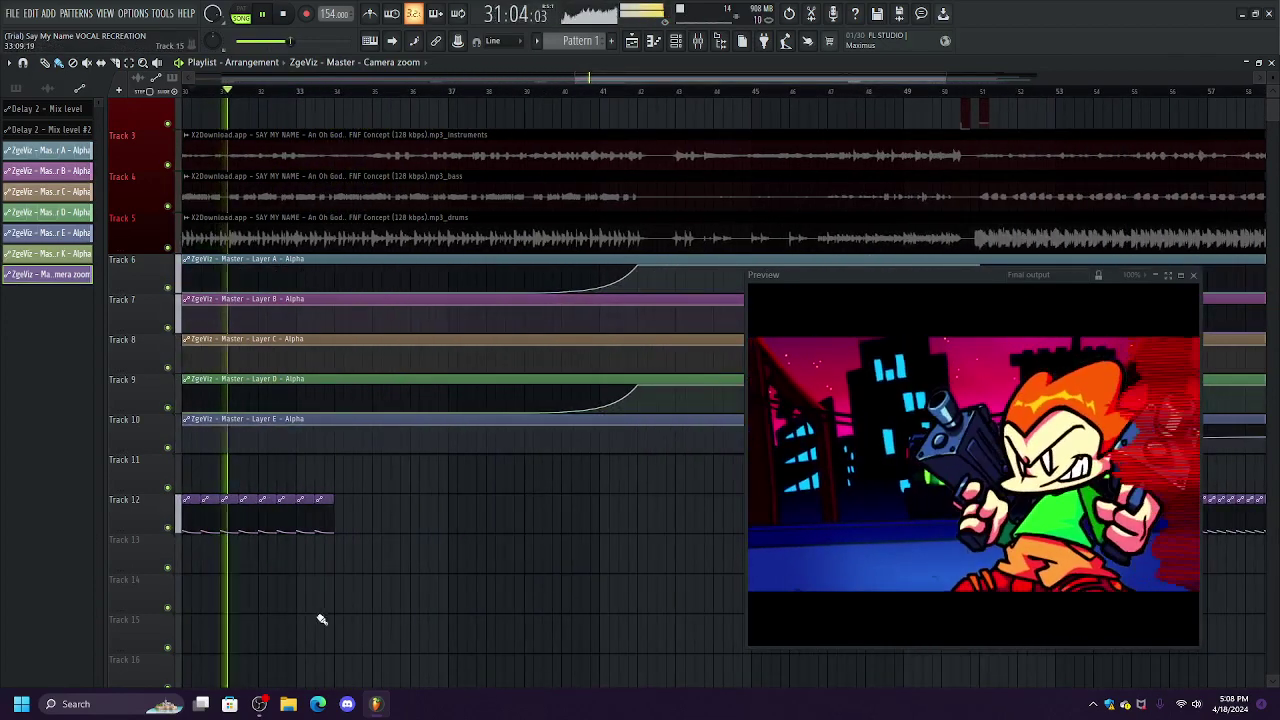
{"action": "mouse_move", "coordinate": [337, 502]}
{"action": "left_mouse_down"}
{"action": "mouse_move", "coordinate": [594, 580]}
{"action": "mouse_move", "coordinate": [618, 573]}
{"action": "left_mouse_up"}
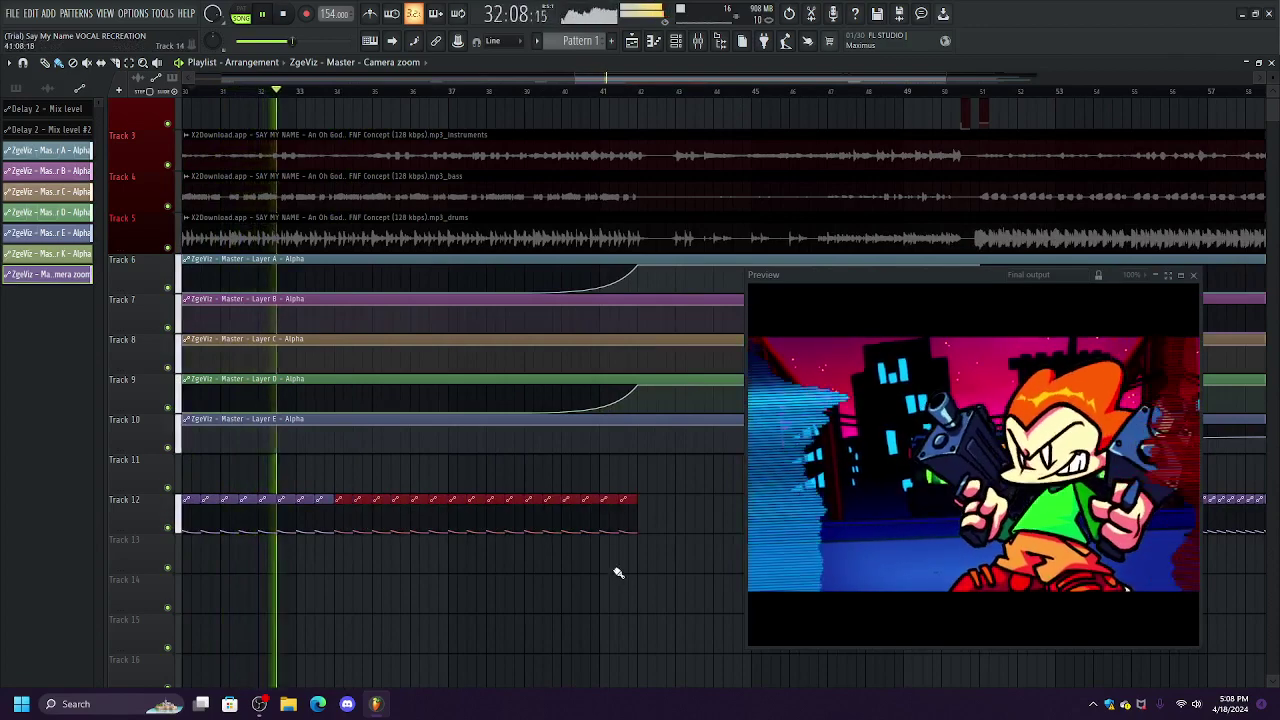
{"action": "left_click", "coordinate": [588, 91]}
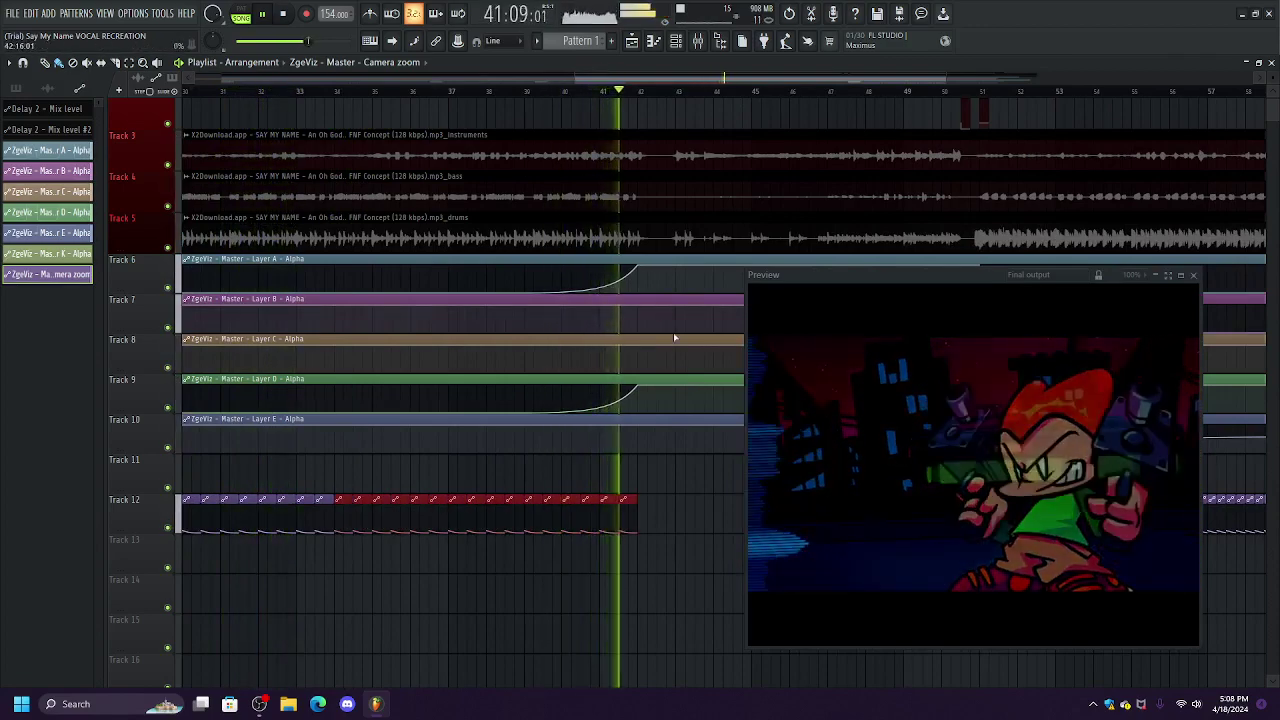
{"action": "left_click", "coordinate": [648, 503]}
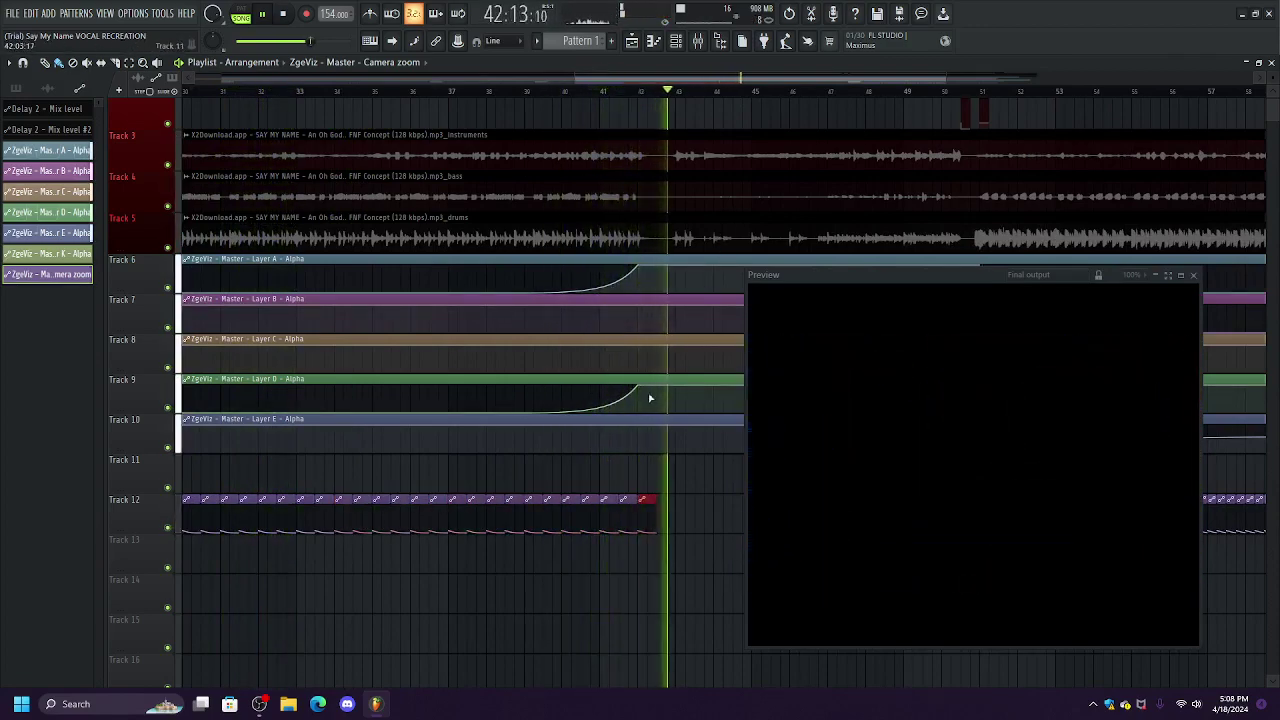
{"action": "left_click", "coordinate": [619, 91]}
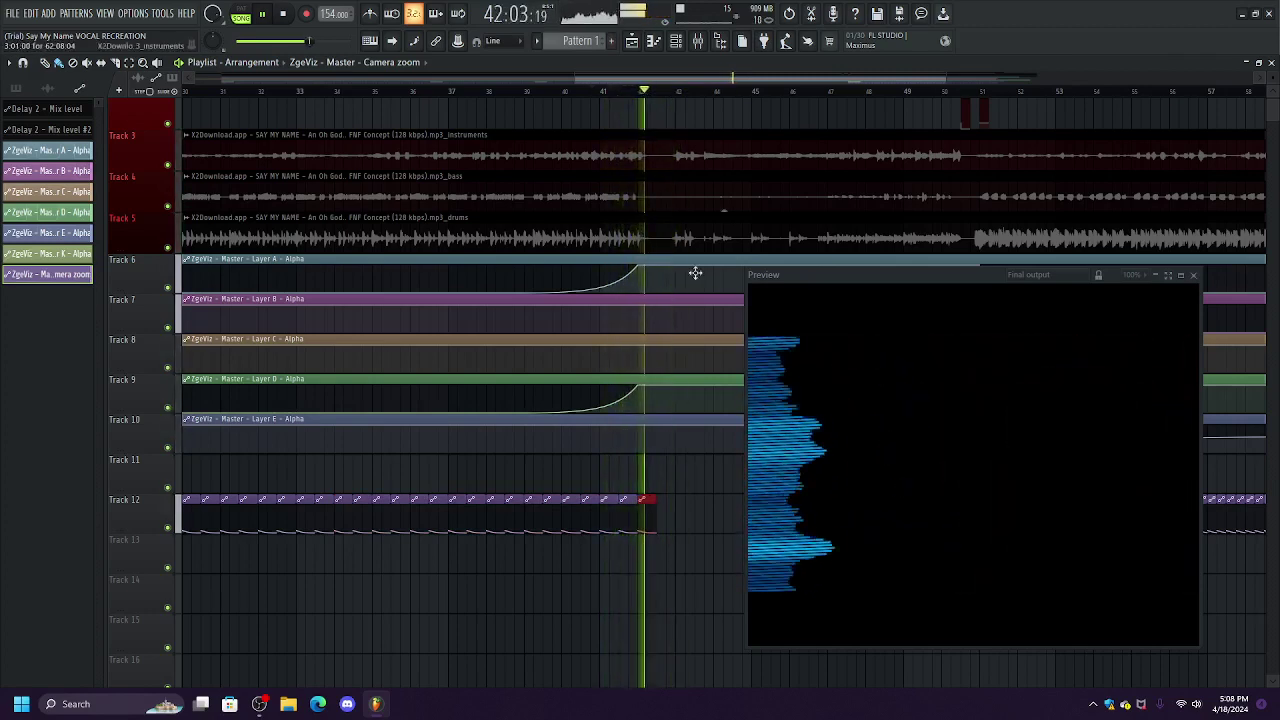
Place single 8-step Camera zoom clips on Track 12 at bars 43, 45, 47, 48, 49 and 50, checking them against playback.
{"action": "left_click_drag", "start_coordinate": [677, 79], "coordinate": [806, 94]}
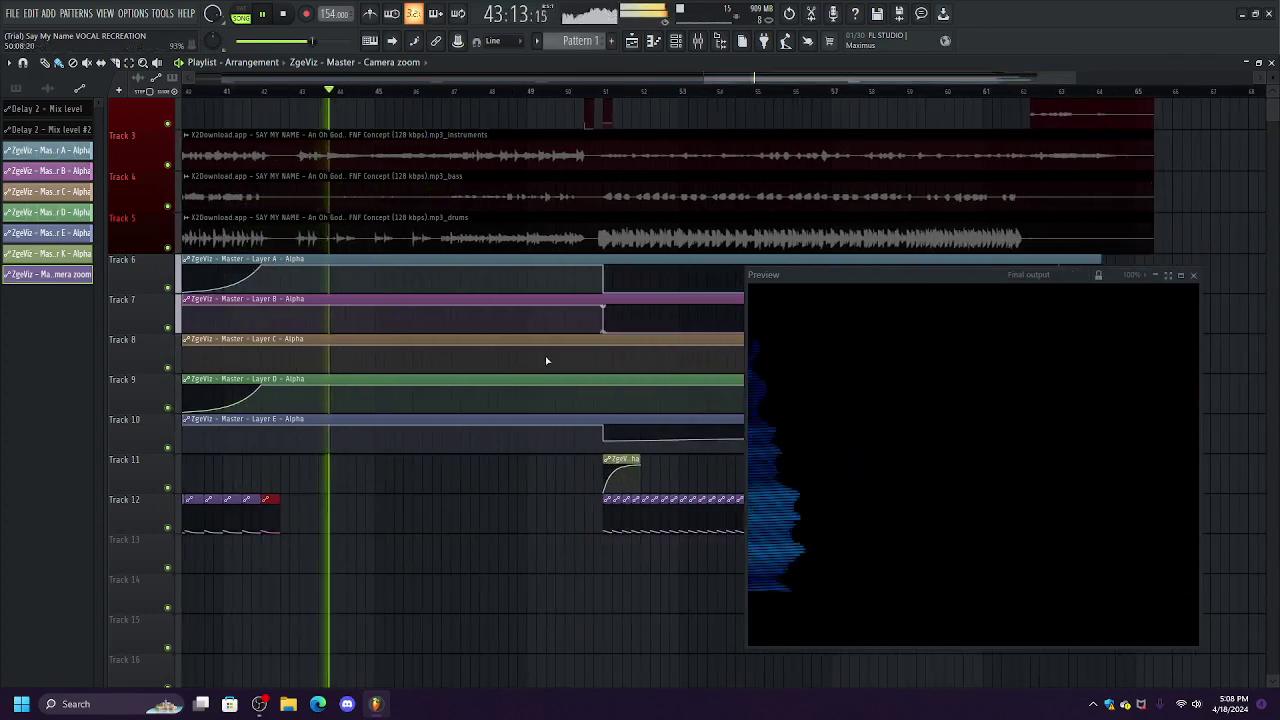
{"action": "left_click", "coordinate": [247, 92]}
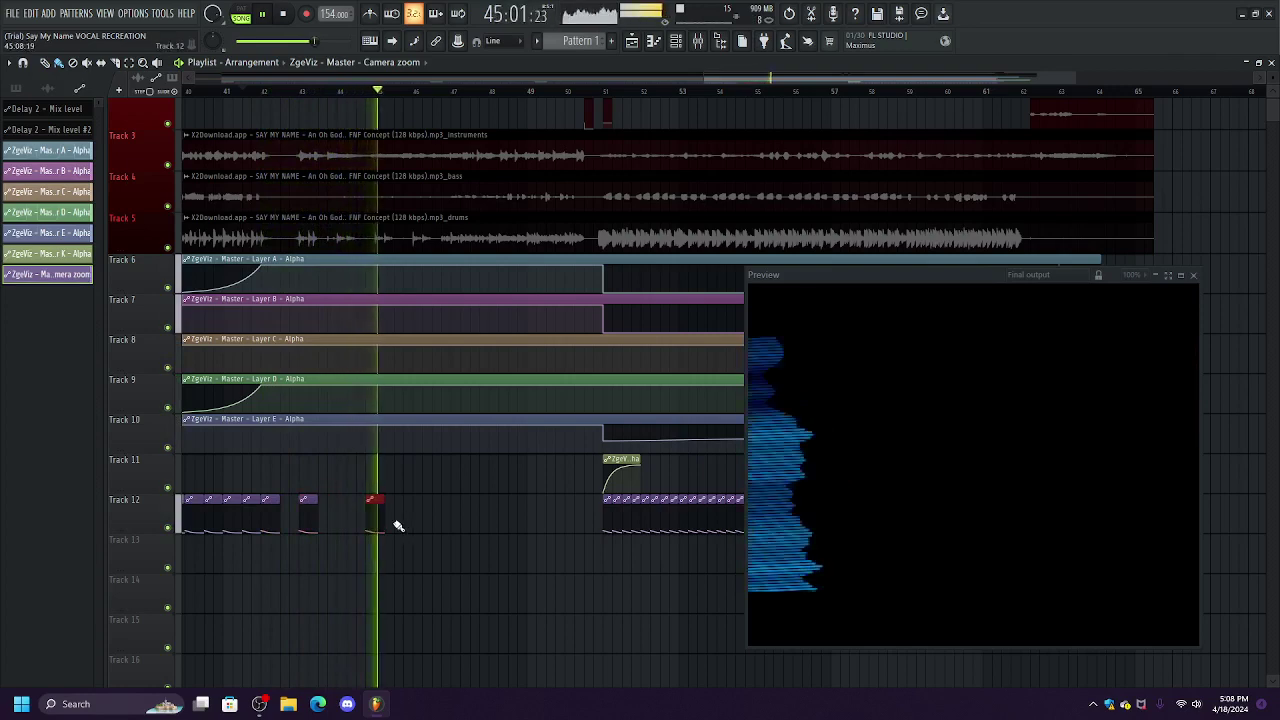
{"action": "right_click", "coordinate": [377, 523]}
{"action": "left_click", "coordinate": [378, 523]}
{"action": "left_click", "coordinate": [347, 92]}
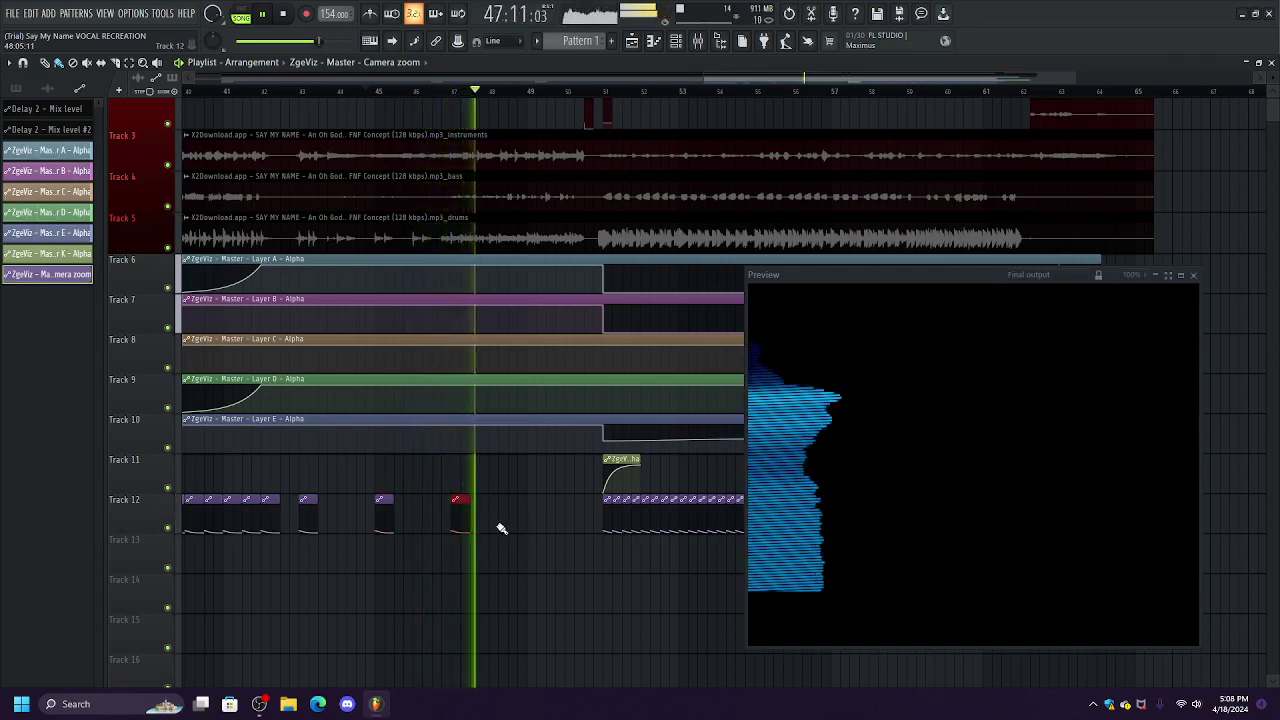
{"action": "left_click", "coordinate": [494, 520]}
{"action": "left_click", "coordinate": [531, 522]}
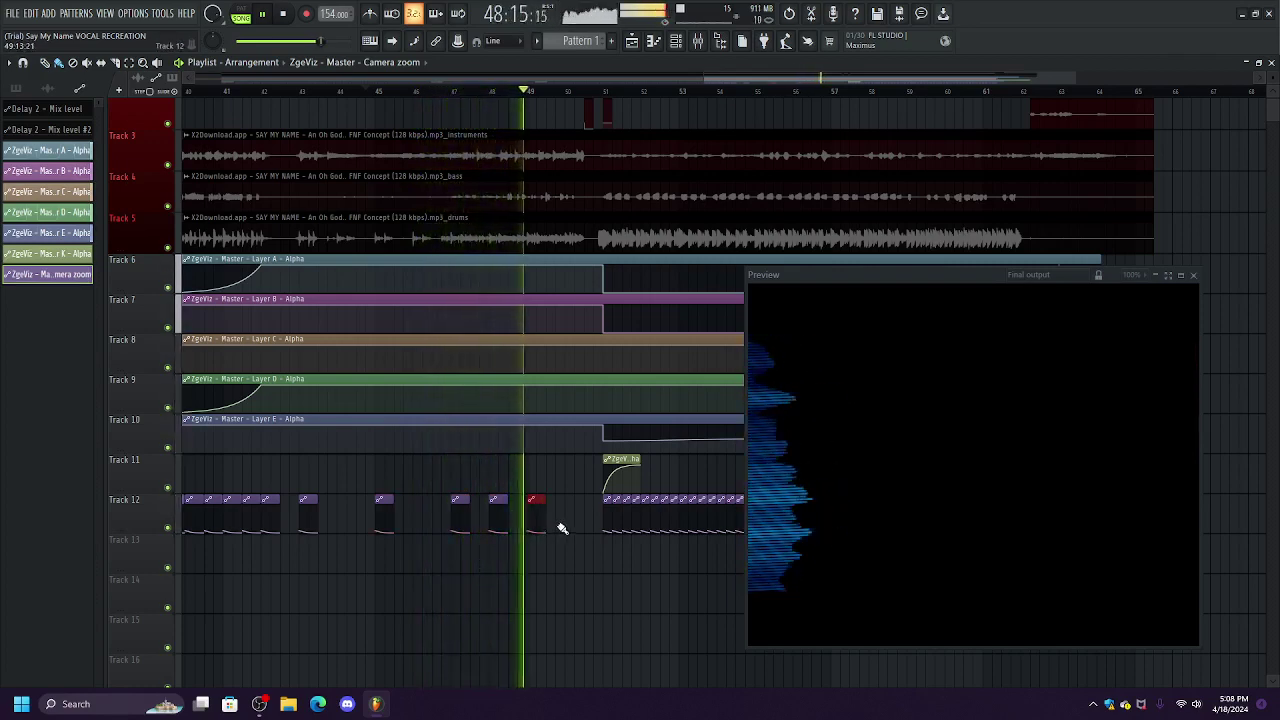
{"action": "left_click", "coordinate": [569, 522]}
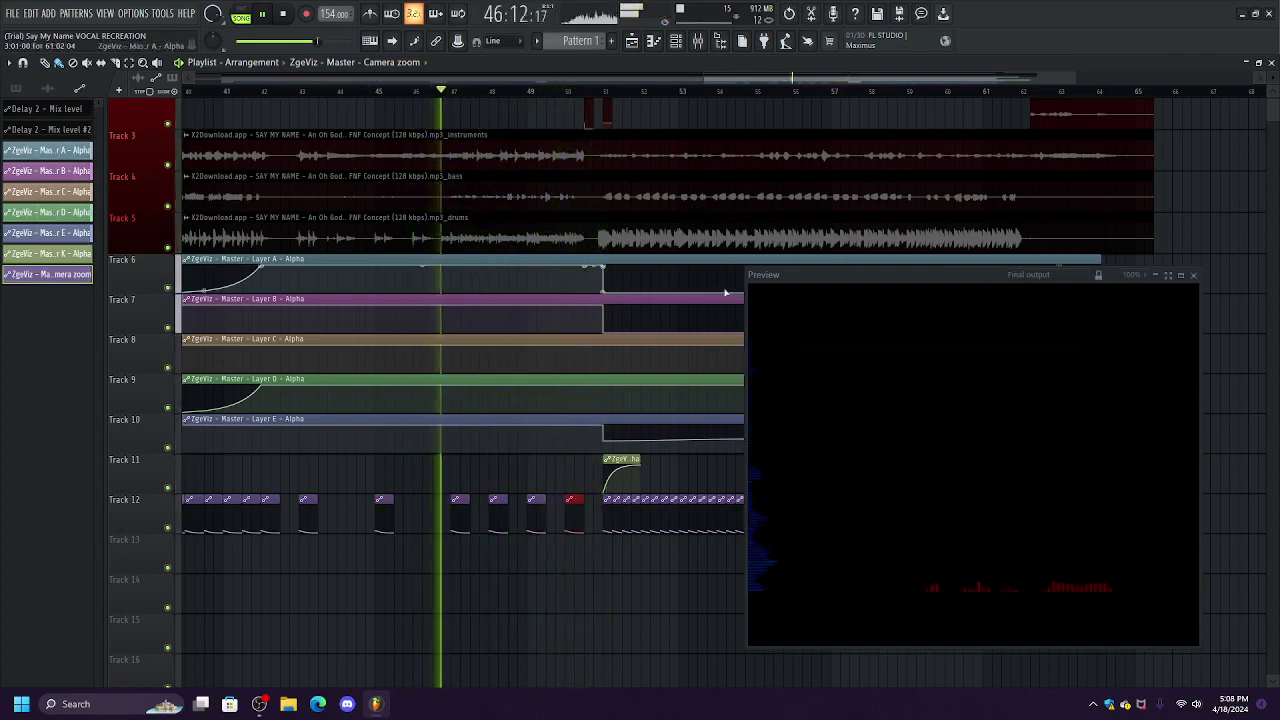
{"action": "left_click", "coordinate": [595, 100]}
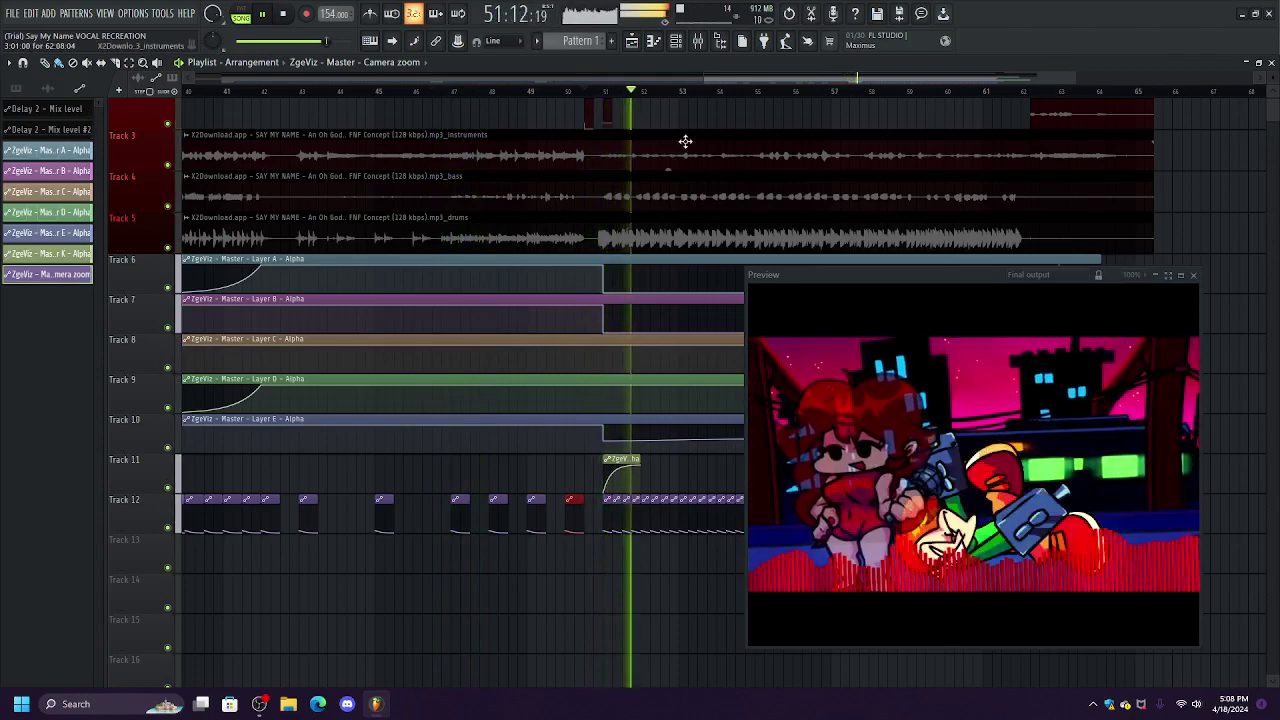
Open the ZGameEditor Visualizer from the Master mixer track with the preview window moved out of the way.
{"action": "left_click_drag", "start_coordinate": [768, 76], "coordinate": [909, 472]}
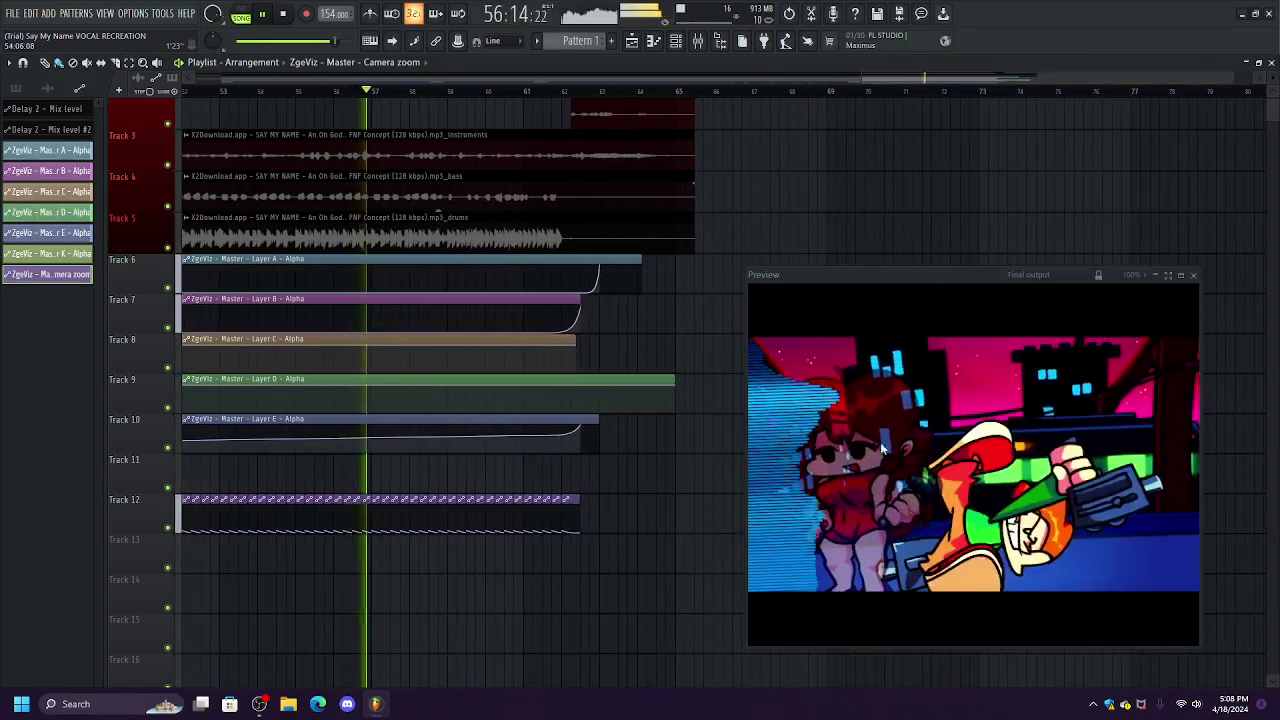
{"action": "left_click_drag", "start_coordinate": [864, 286], "coordinate": [700, 164]}
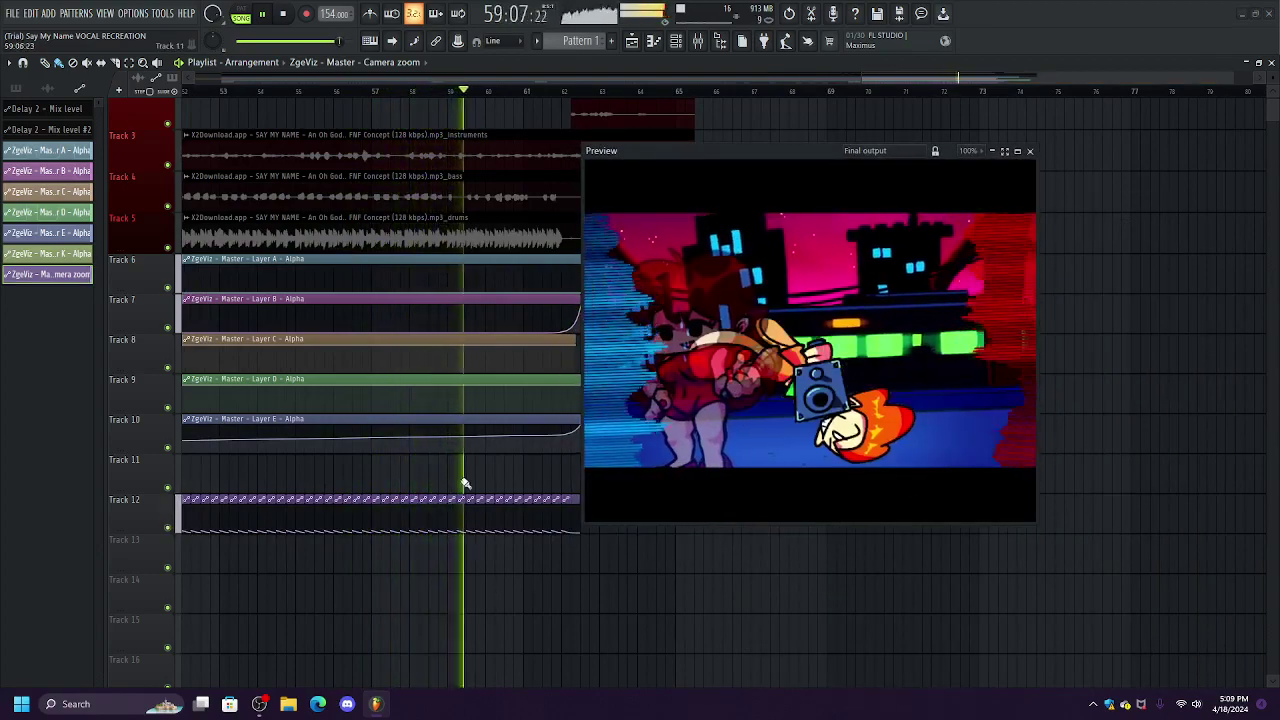
{"action": "left_click", "coordinate": [698, 42]}
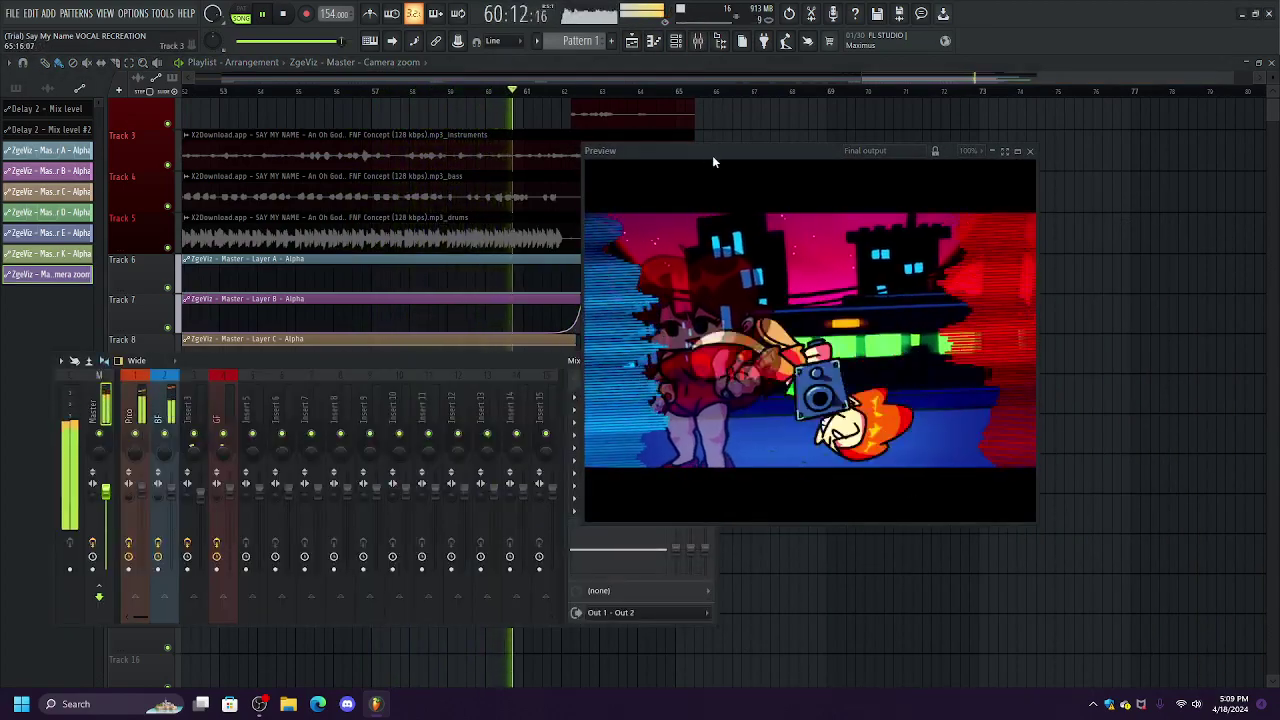
{"action": "left_click_drag", "start_coordinate": [712, 154], "coordinate": [958, 441]}
{"action": "left_click", "coordinate": [660, 397]}
{"action": "left_click", "coordinate": [660, 397]}
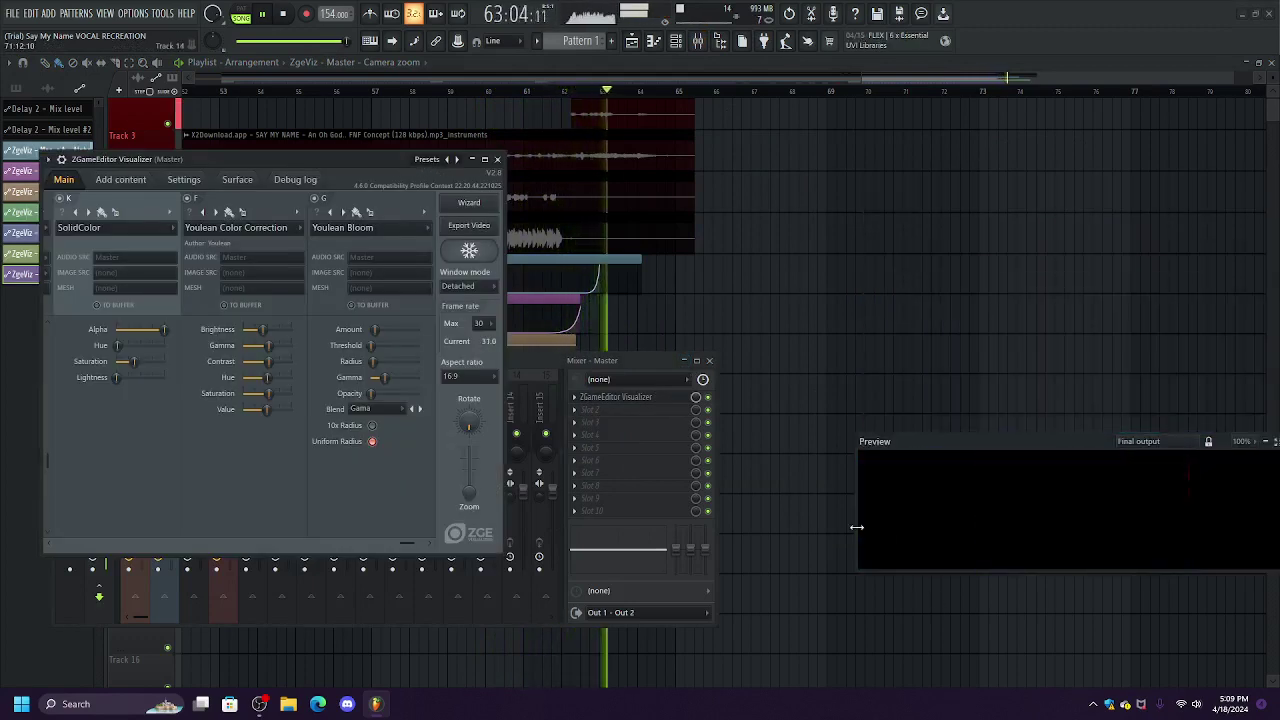
Set the visualizer's maximum frame rate to 90 and clear the workspace down to the plugin window and a smaller preview.
{"action": "left_click_drag", "start_coordinate": [857, 527], "coordinate": [1042, 500]}
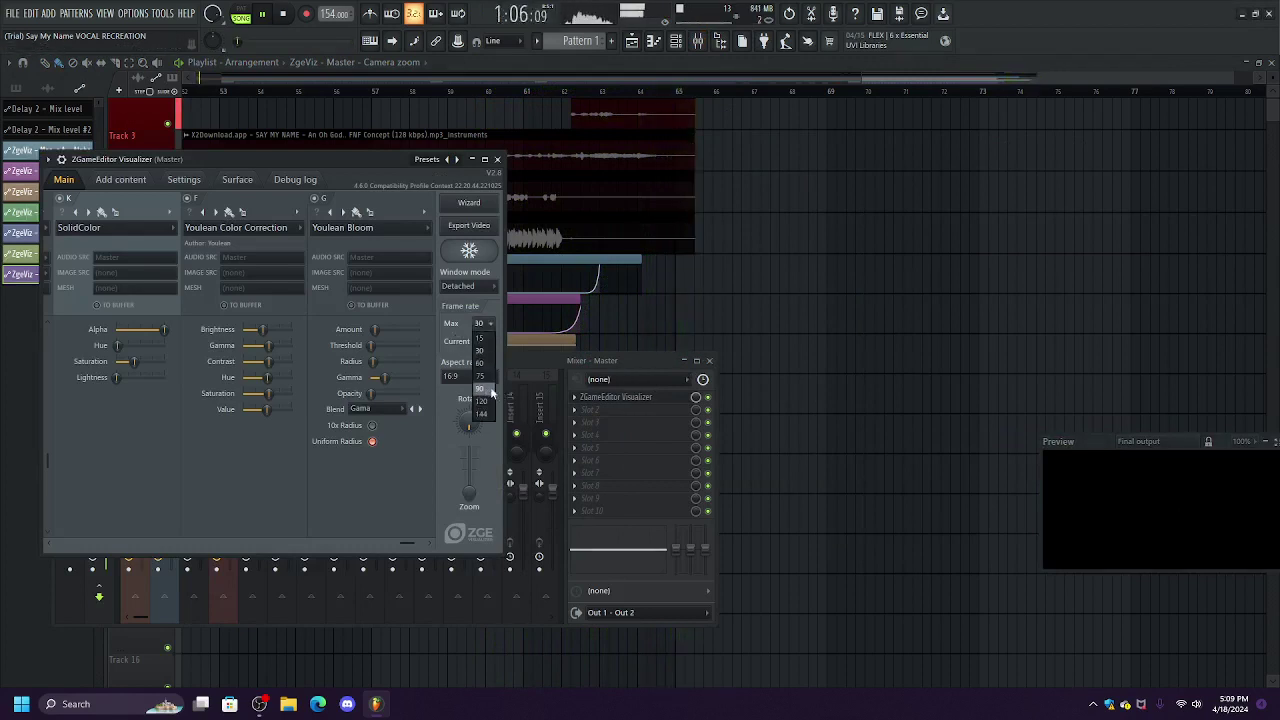
{"action": "key", "text": "F5"}
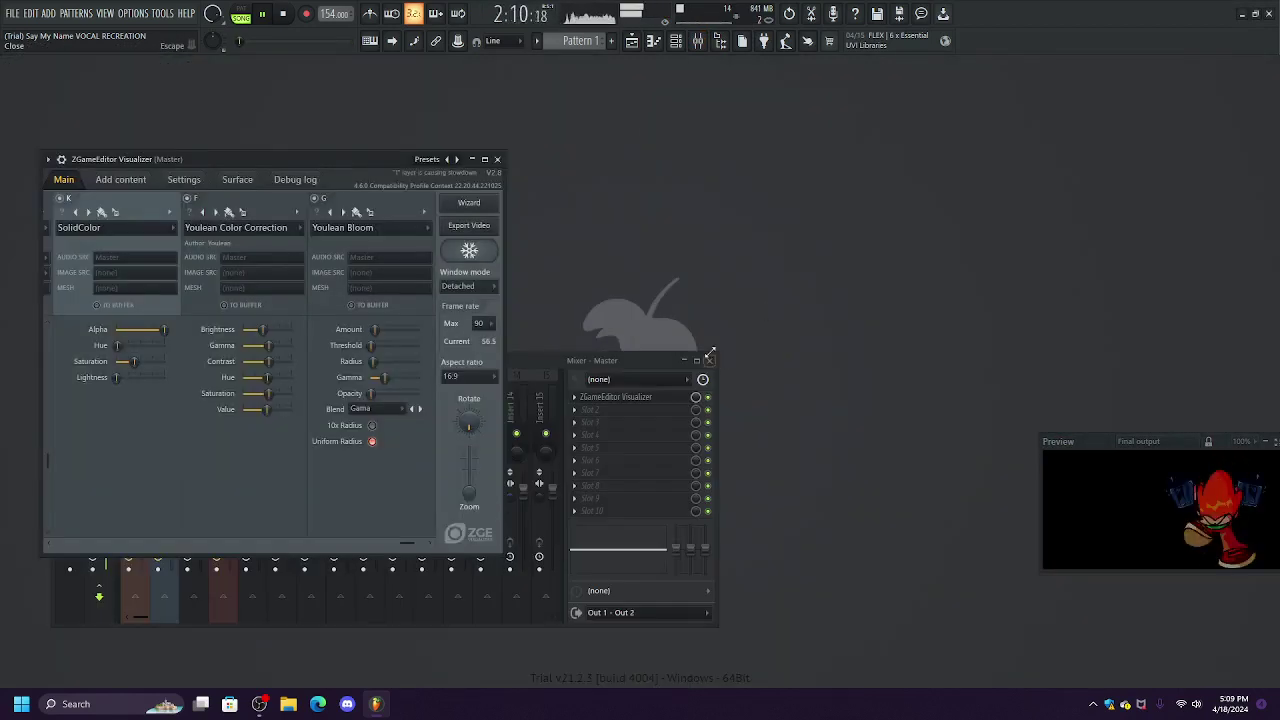
{"action": "left_click", "coordinate": [709, 360]}
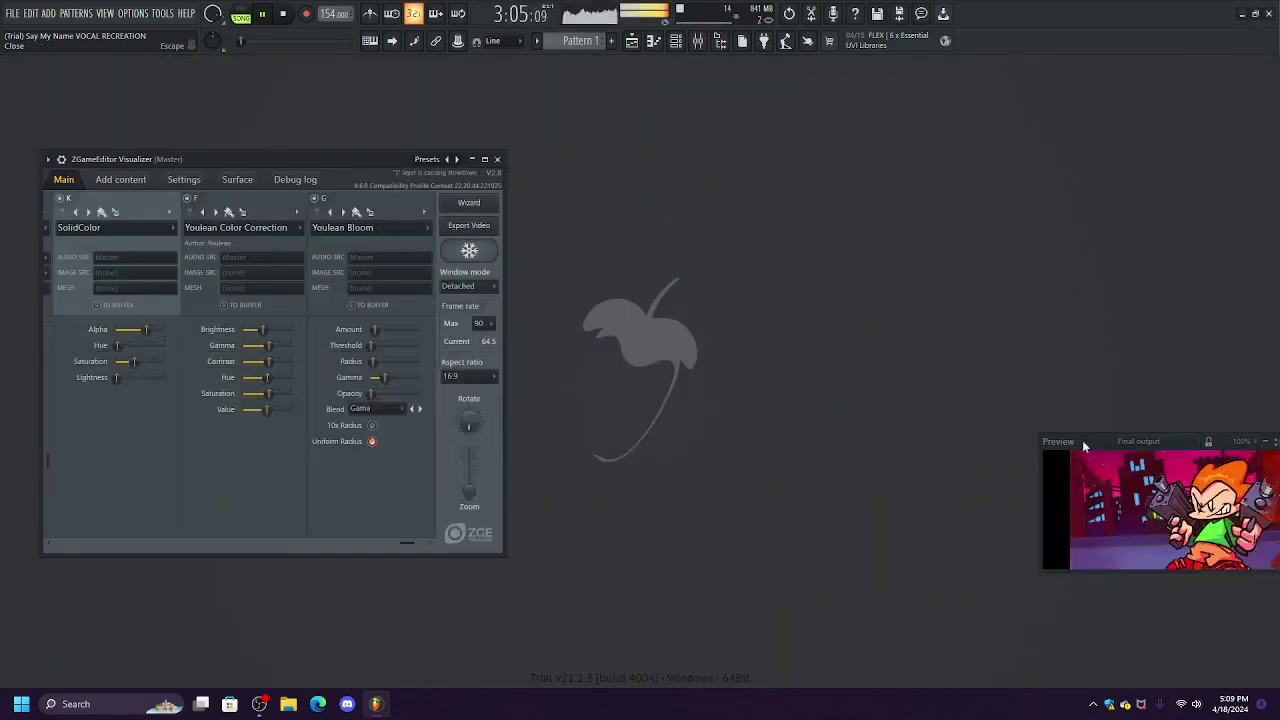
{"action": "left_click_drag", "start_coordinate": [1120, 441], "coordinate": [872, 252]}
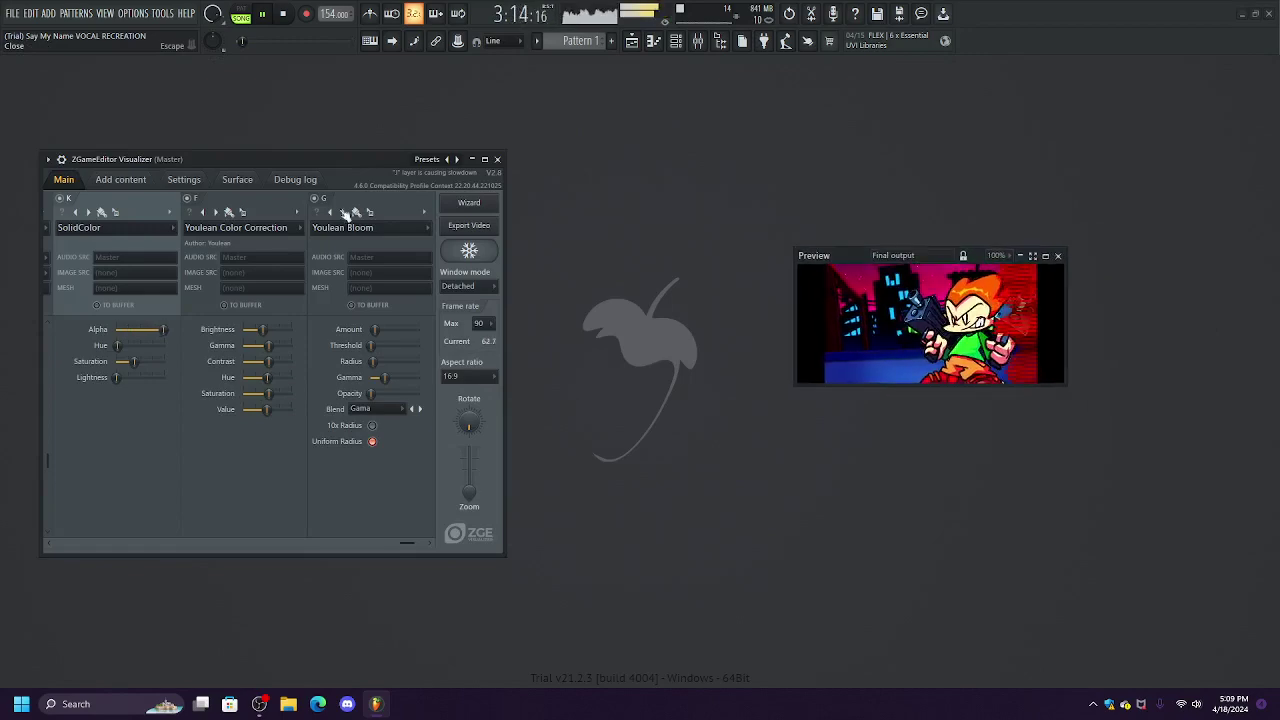
{"action": "left_click_drag", "start_coordinate": [225, 158], "coordinate": [366, 120]}
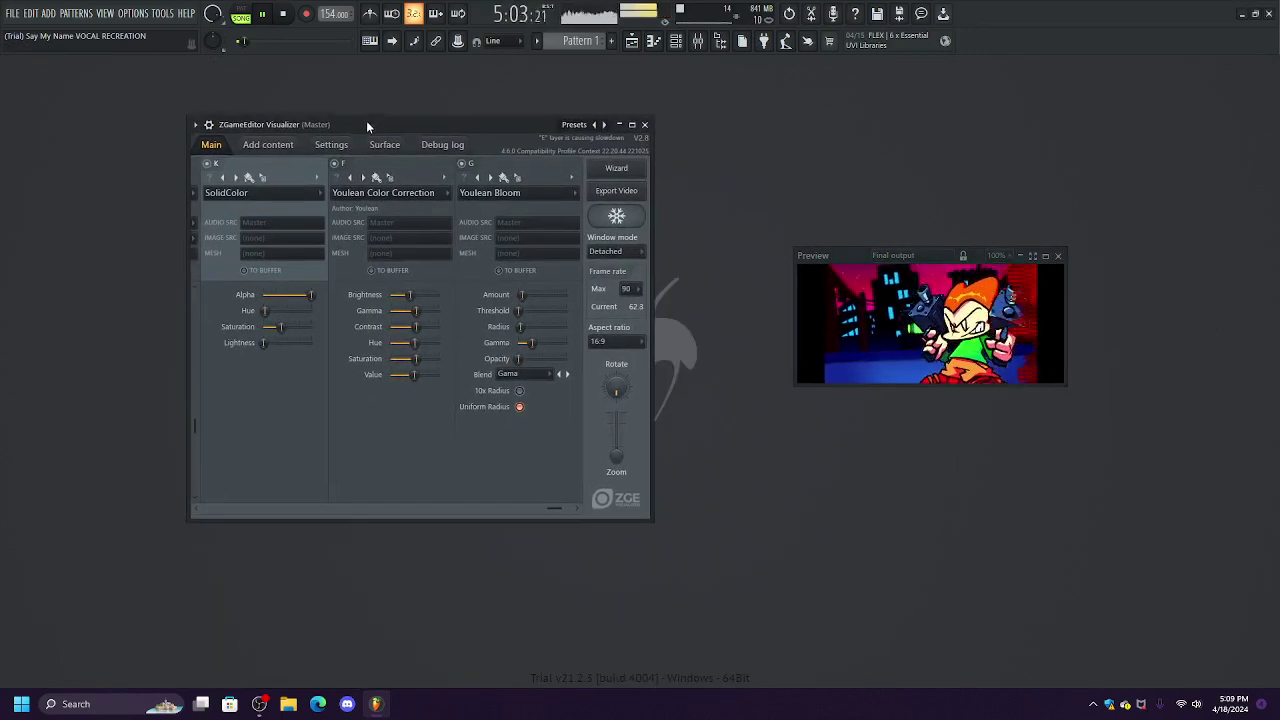